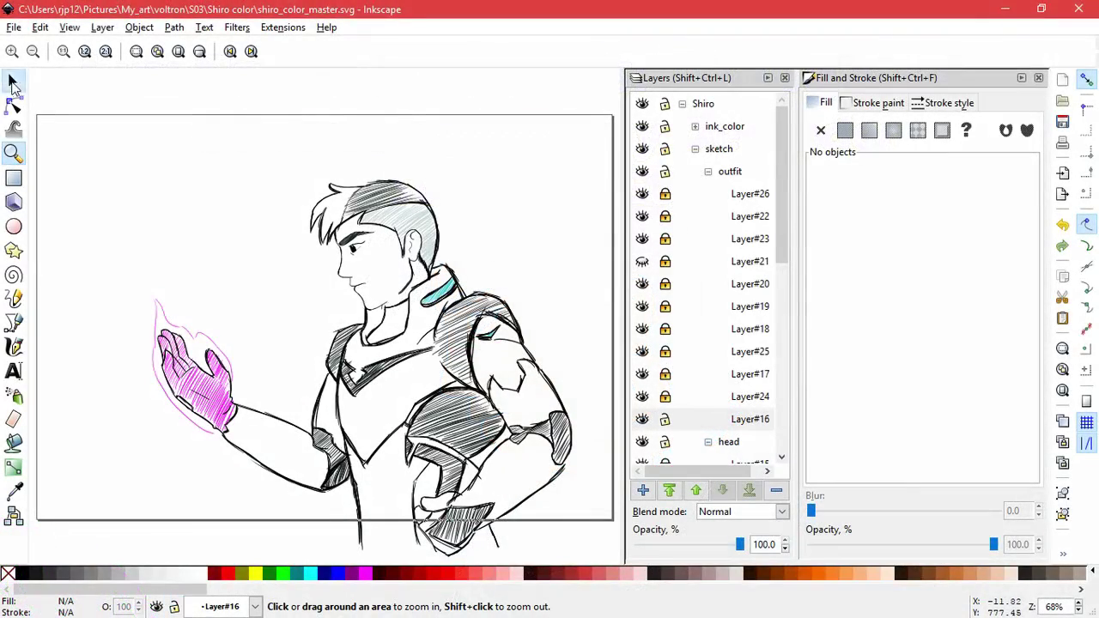
Step: Examine the sketch strokes around the jaw and neck by enclosing them in a rubber-band selection
left_click(12, 81)
scroll(383, 306, "down", 2)
scroll(384, 313, "up", 6, "ctrl")
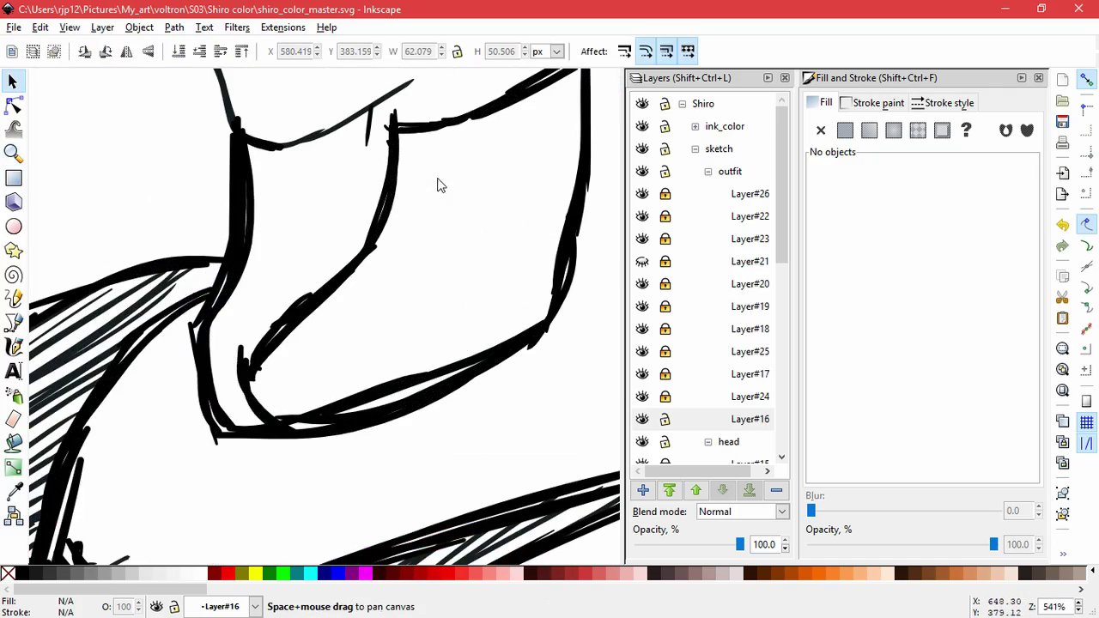
mouse_move(357, 312)
left_mouse_down()
mouse_move(382, 297)
mouse_move(388, 324)
left_mouse_up()
left_click(445, 390)
left_click_drag(444, 378, 124, 121)
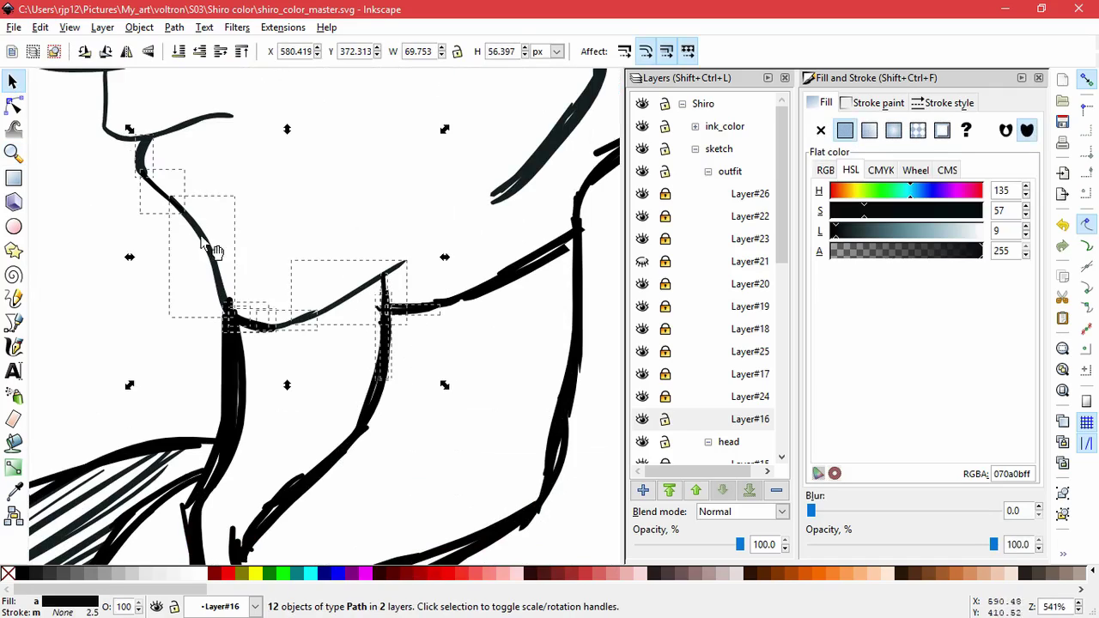
Step: Touch-select the strokes along the jawline, clear the selection and return to the full-page view
left_click(335, 359)
mouse_move(342, 354)
left_mouse_down()
mouse_move(278, 336)
mouse_move(172, 248)
mouse_move(194, 183)
left_mouse_up()
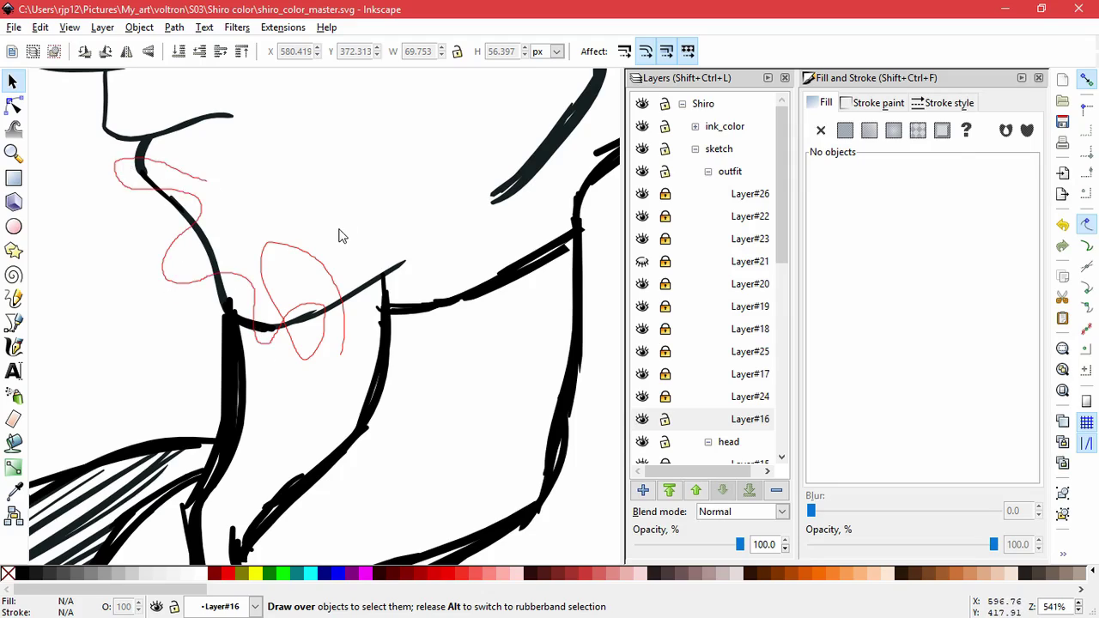
mouse_move(273, 344)
left_mouse_down()
mouse_move(273, 363)
mouse_move(263, 355)
left_mouse_up()
left_click(323, 327)
key("5")
left_click(522, 208)
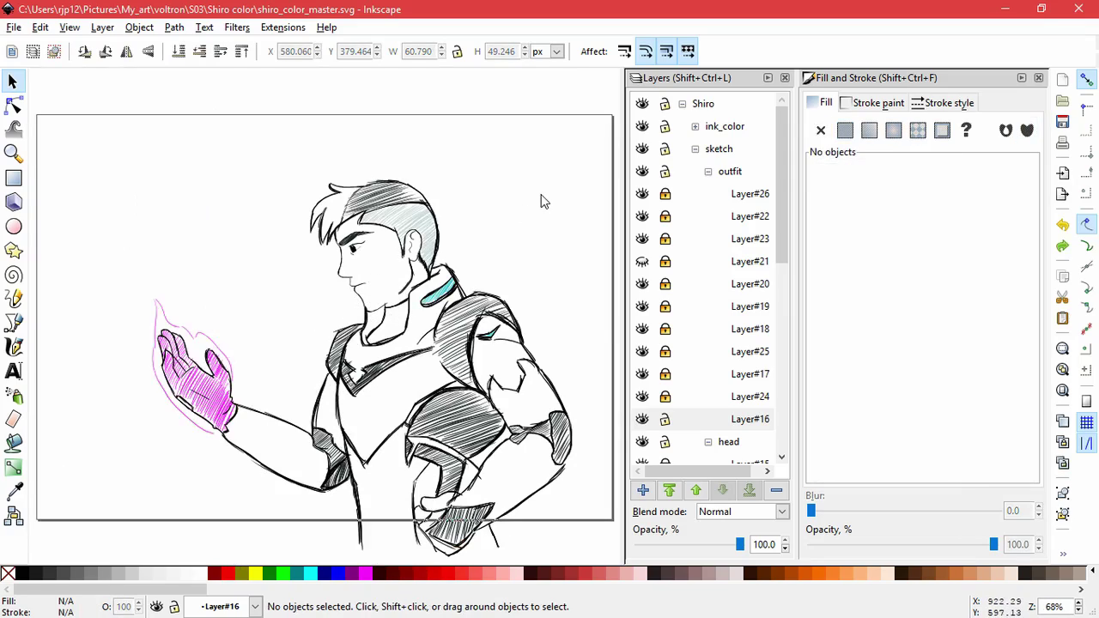
Step: Collapse and lock the Shiro layer, and hide Layer#29 and Layer#27
left_click(695, 148)
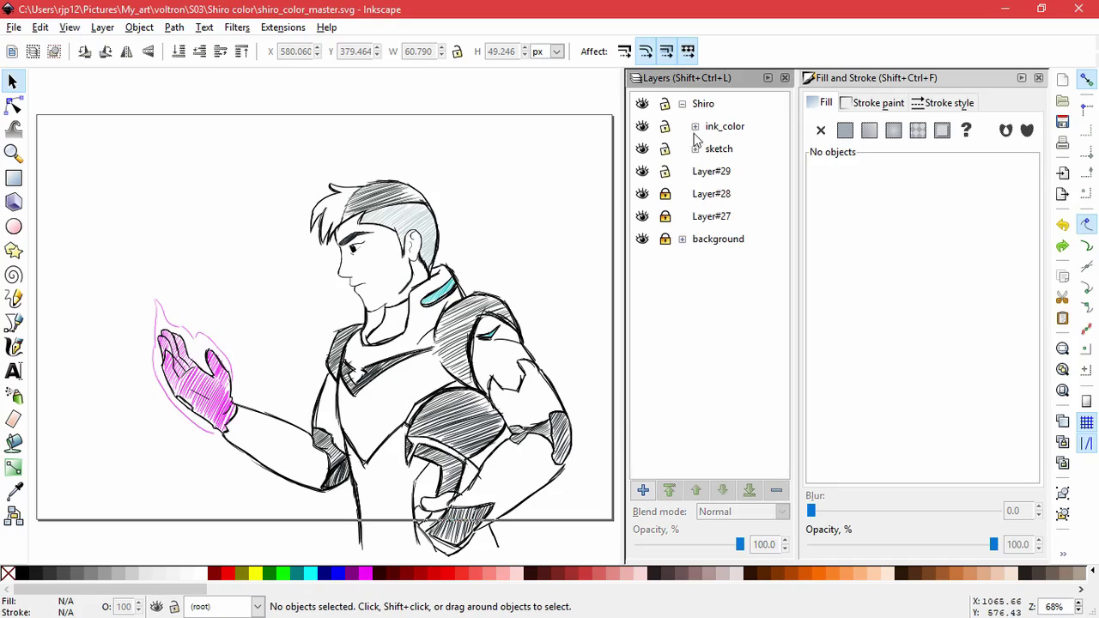
left_click(683, 104)
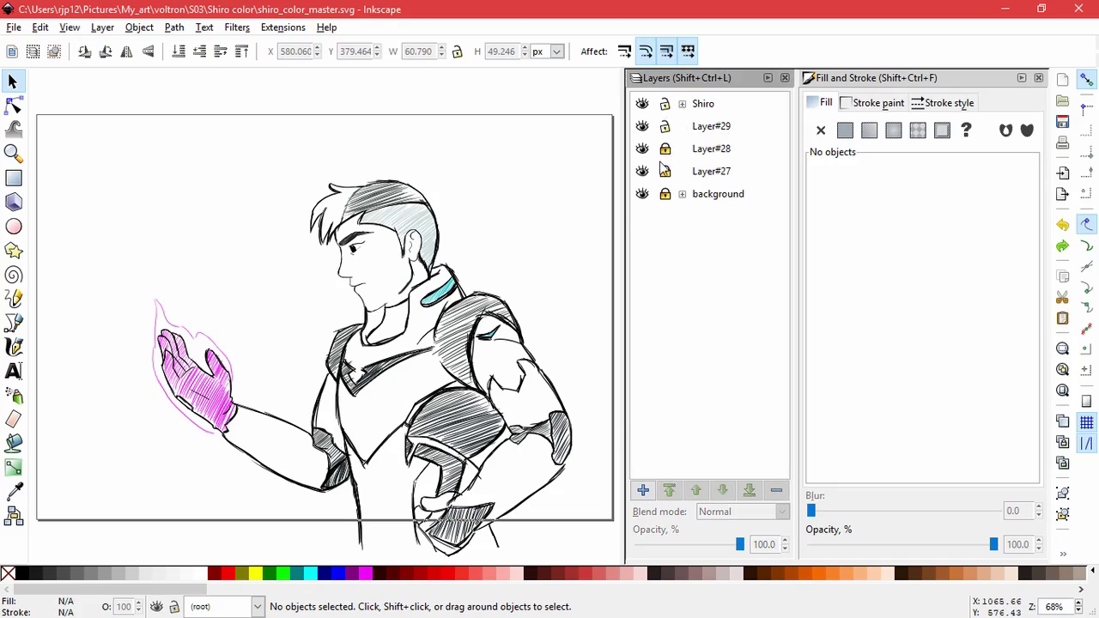
left_click(664, 104)
left_click(642, 148)
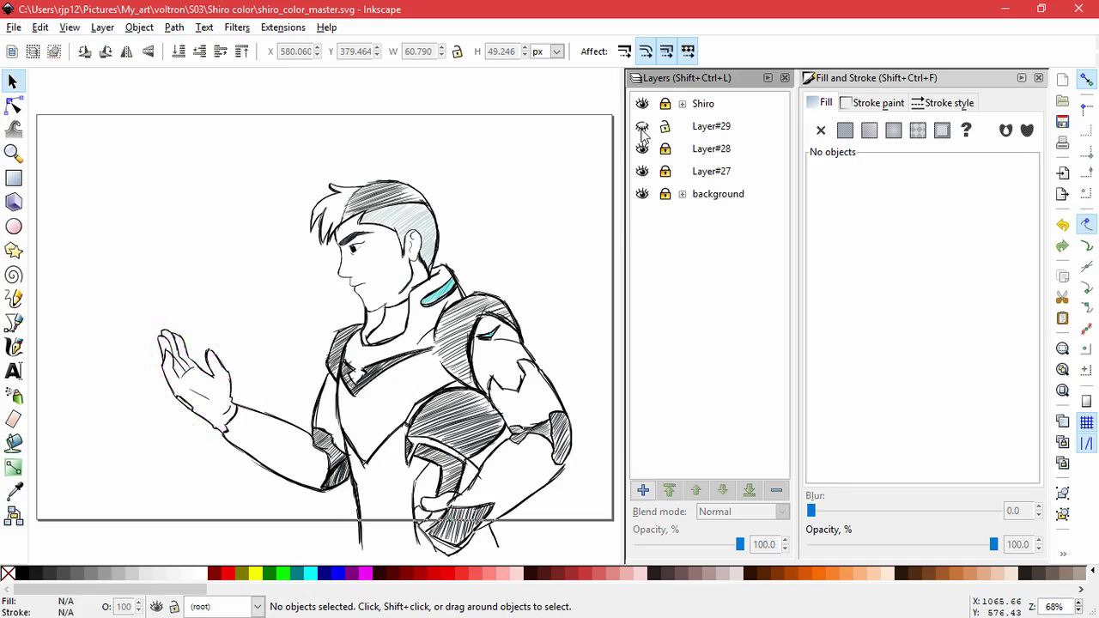
left_click(642, 126)
left_click(642, 126)
left_click(642, 171)
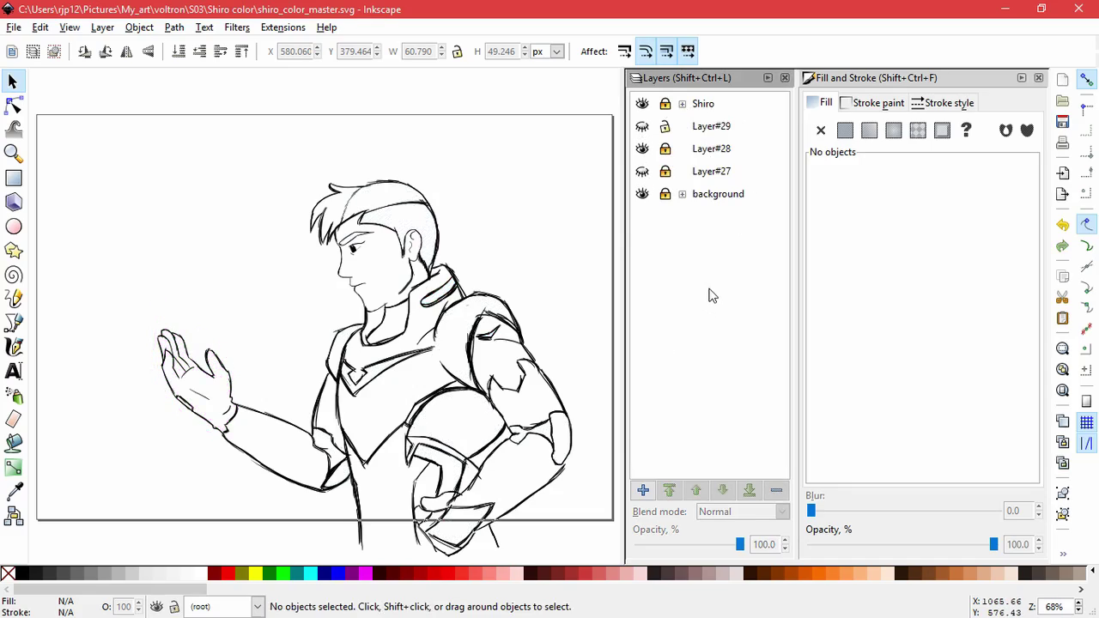
Step: Add a new layer directly above Layer#27 for the flat colours
left_click(716, 172)
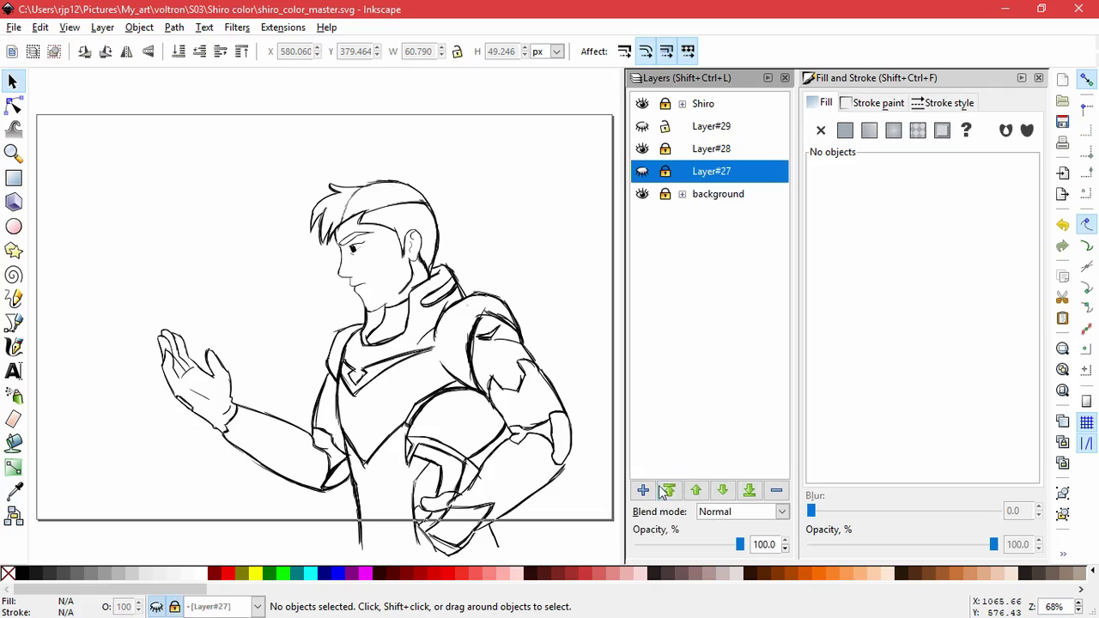
key("ctrl+shift+n")
left_click(608, 366)
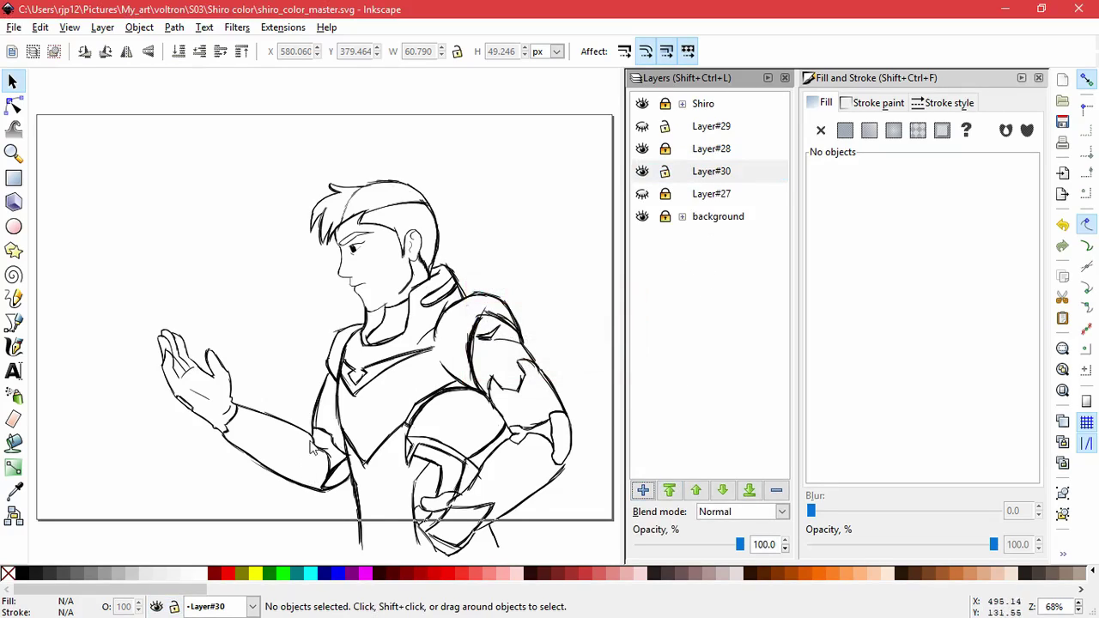
Step: Fill the face area with the Paint Bucket and set its fill colour to D2A6B0ff
key("super")
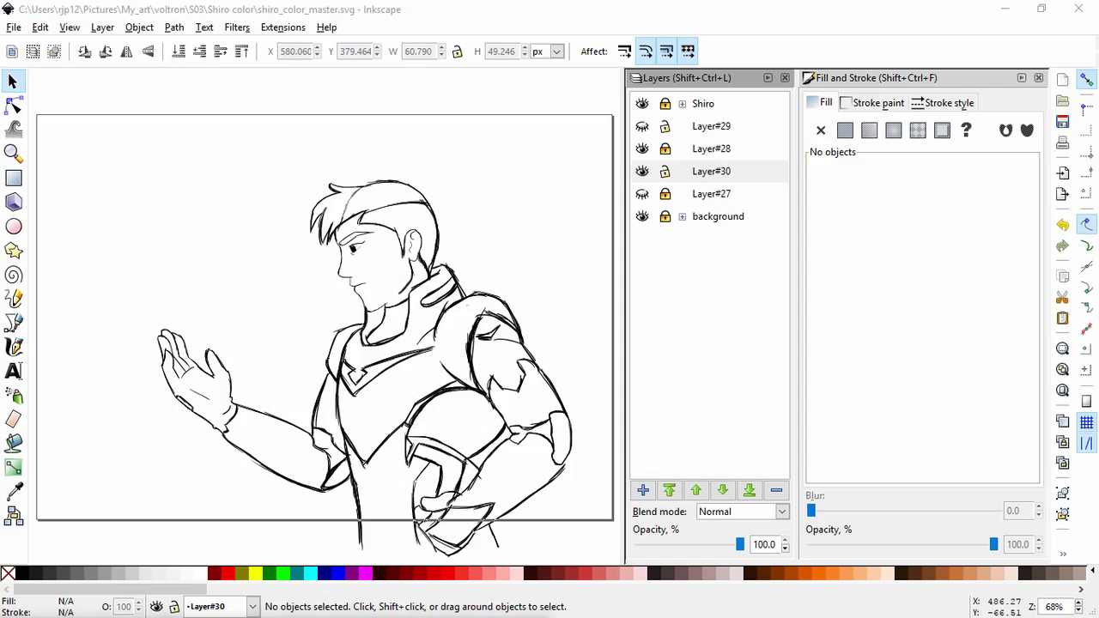
left_click(441, 19)
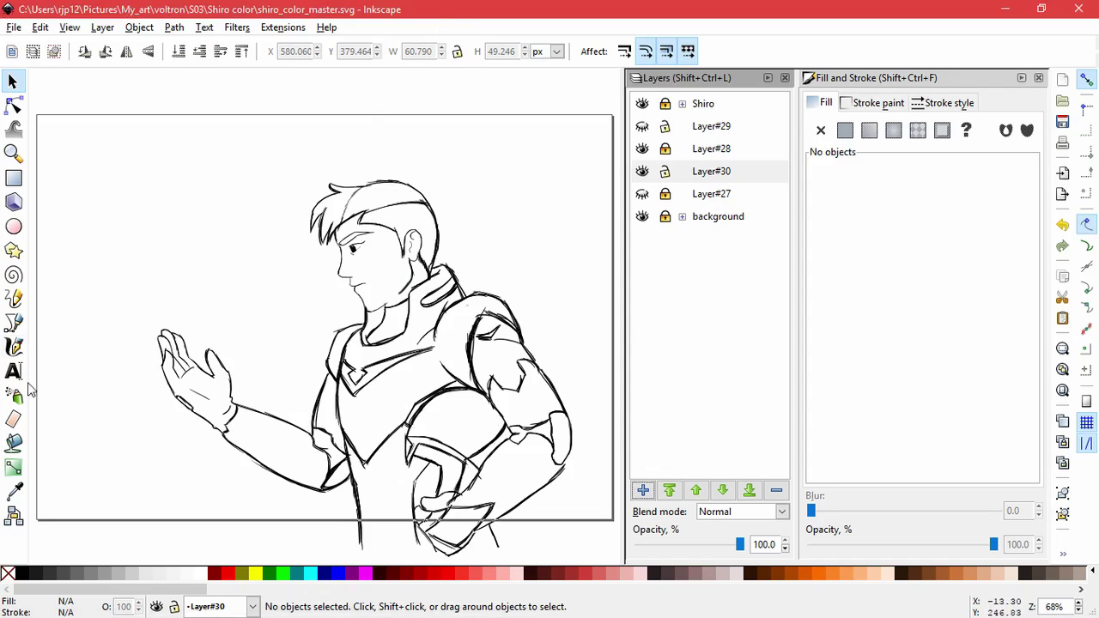
left_click(13, 442)
left_click(391, 267)
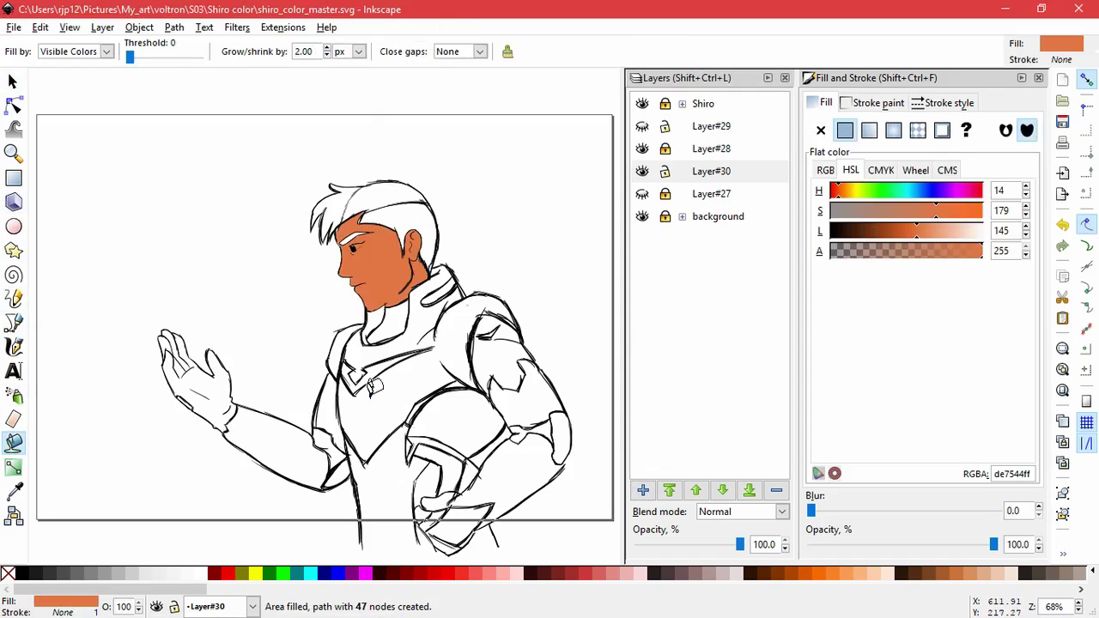
left_click(12, 81)
double_click(1013, 473)
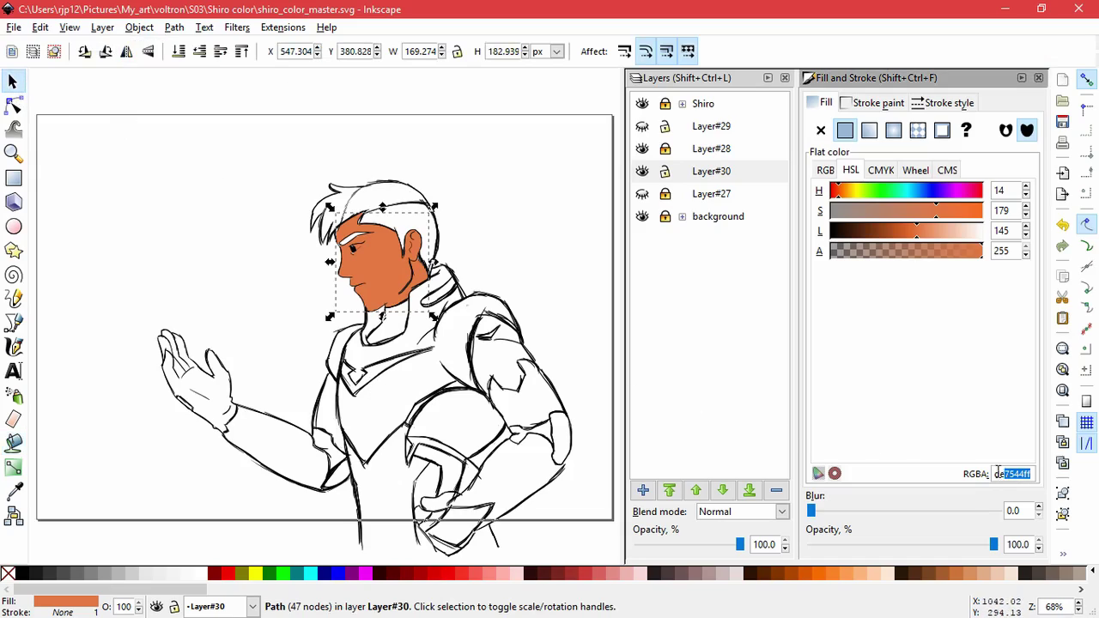
type("D2A6B0ff")
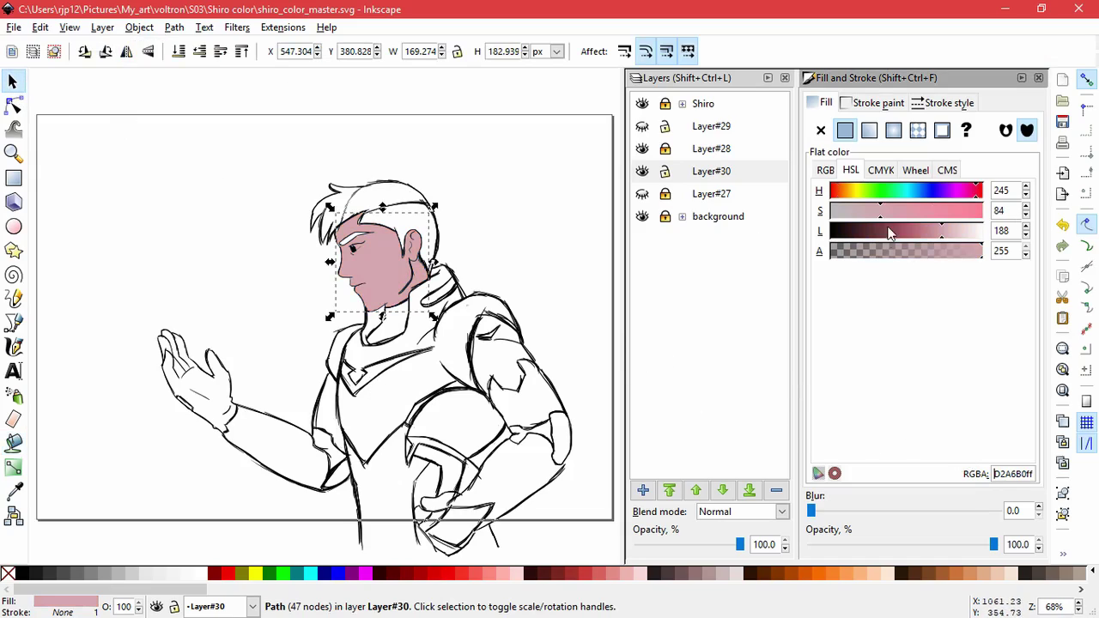
Step: Adjust the face fill to a pale skin tone with hue 9, saturation 152 and lightness 225, then deselect it
left_click_drag(971, 190, 956, 235)
left_click(973, 192)
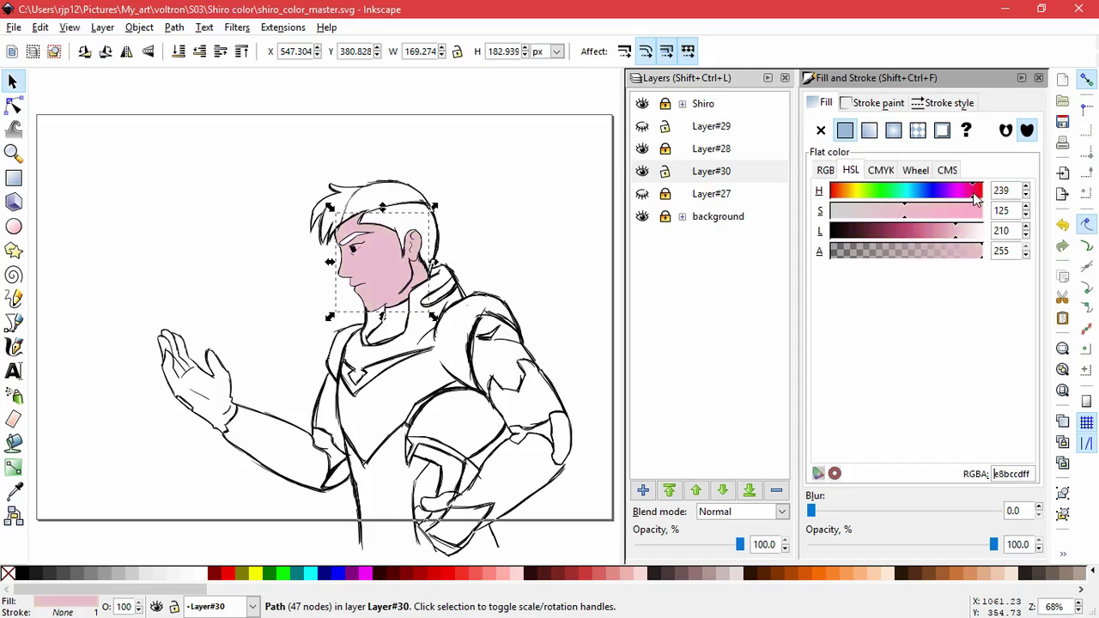
left_click_drag(972, 193, 836, 191)
left_click_drag(899, 221, 921, 212)
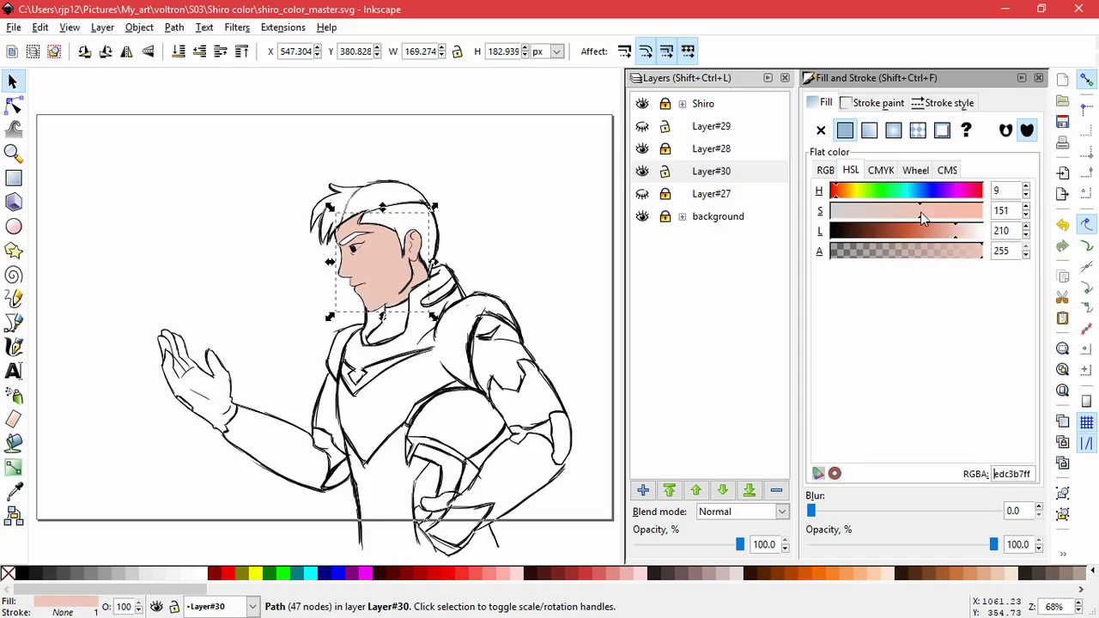
left_click(962, 232)
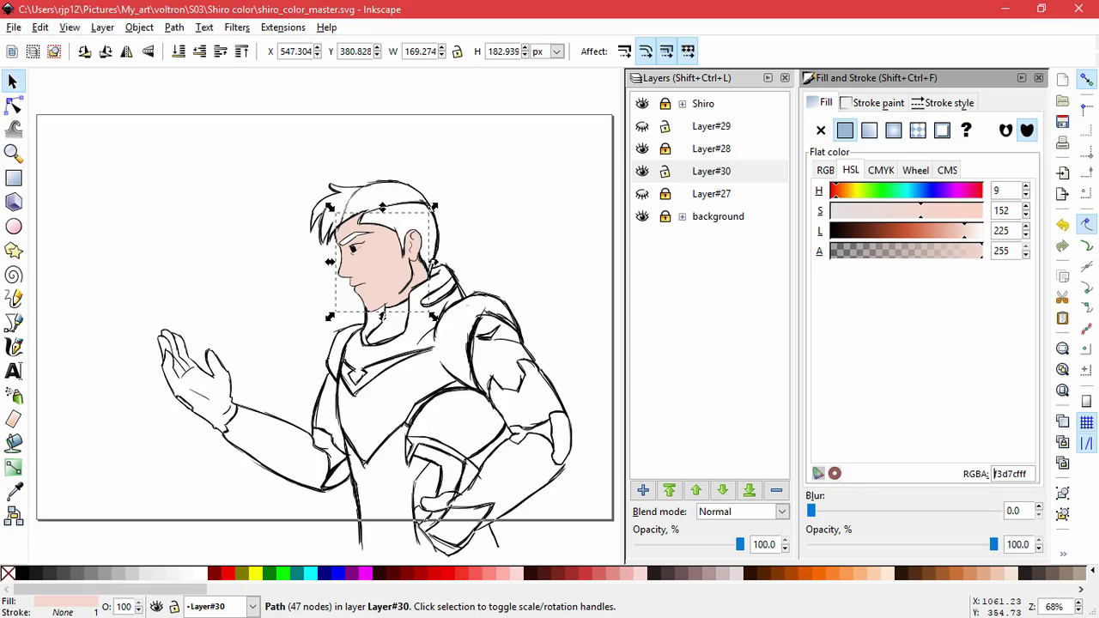
key("alt+Tab")
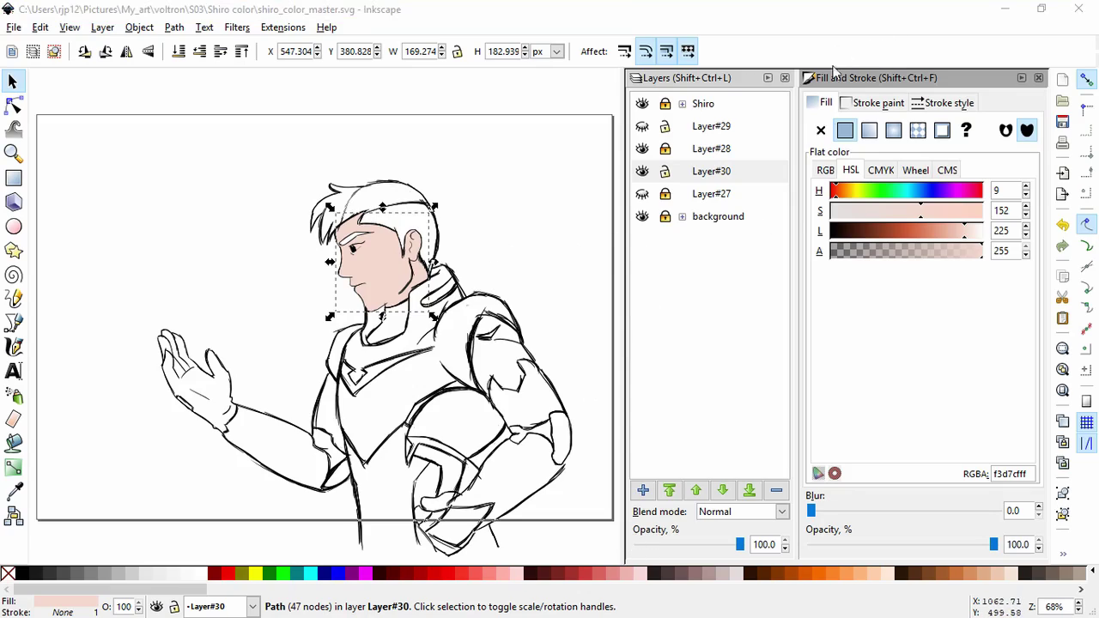
left_click(552, 245)
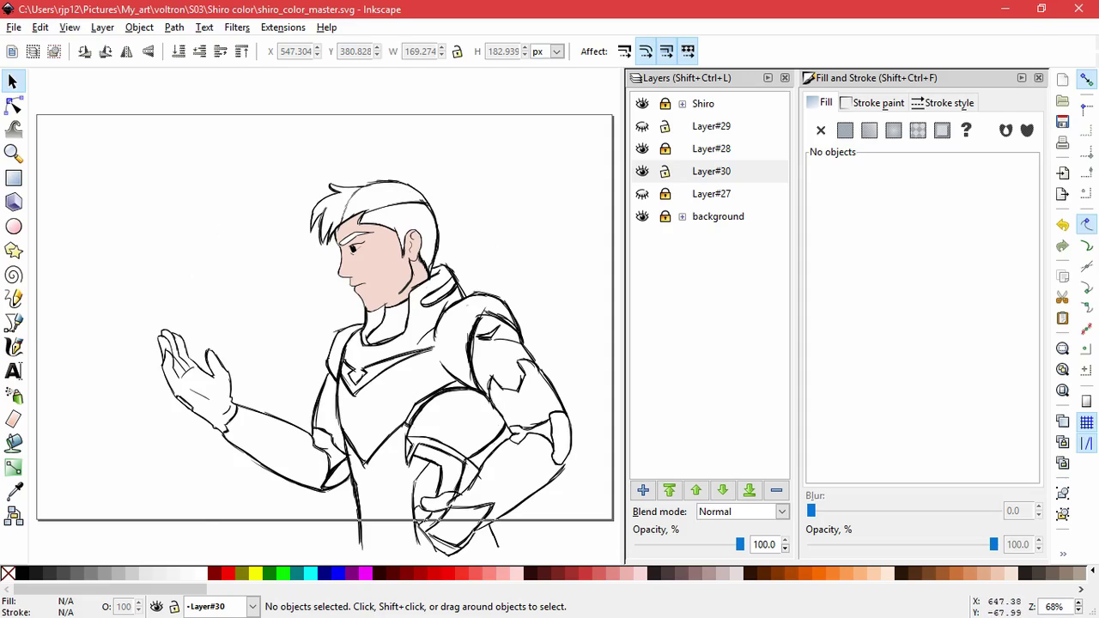
Step: Bucket-fill the shaved side hair, set its colour to 756596ff and reduce the saturation to 15
left_click(13, 442)
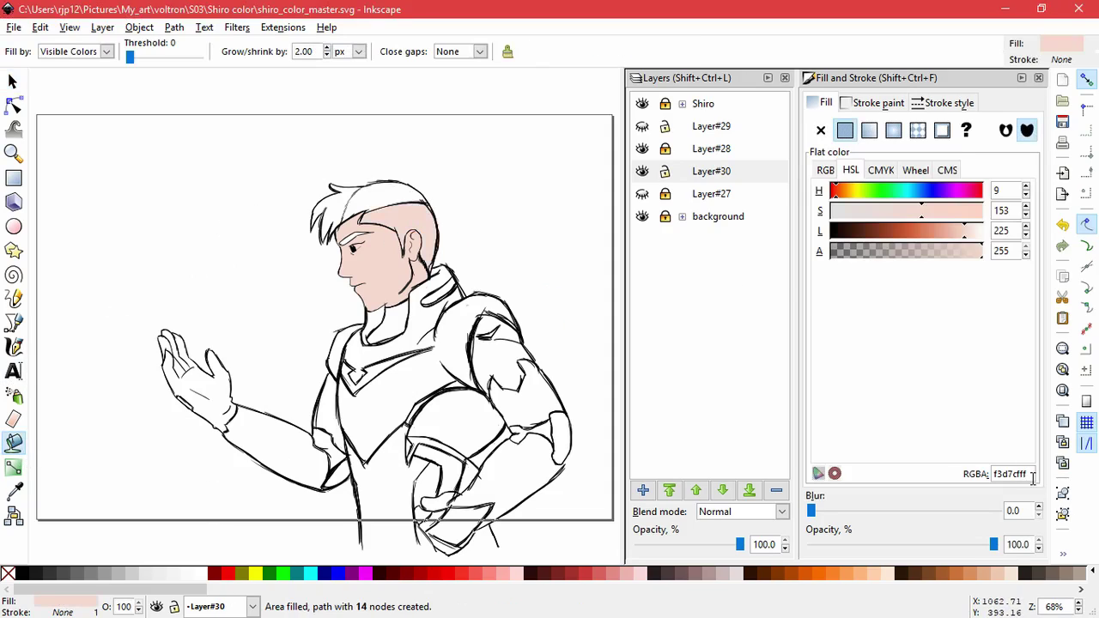
left_click_drag(1032, 479, 966, 473)
type("756596ff")
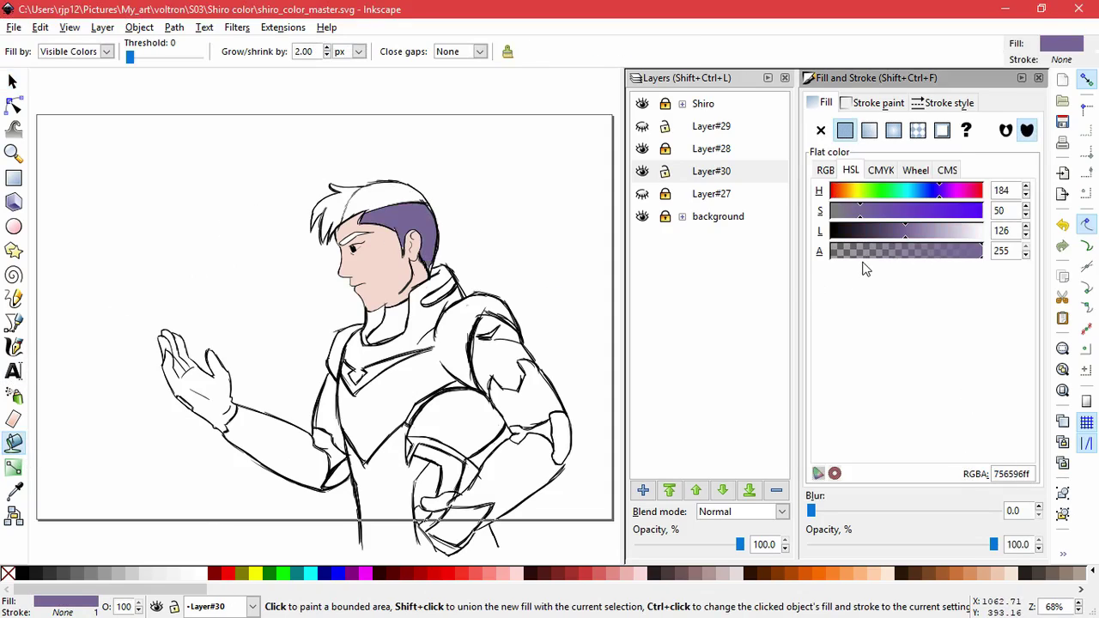
left_click_drag(859, 212, 838, 214)
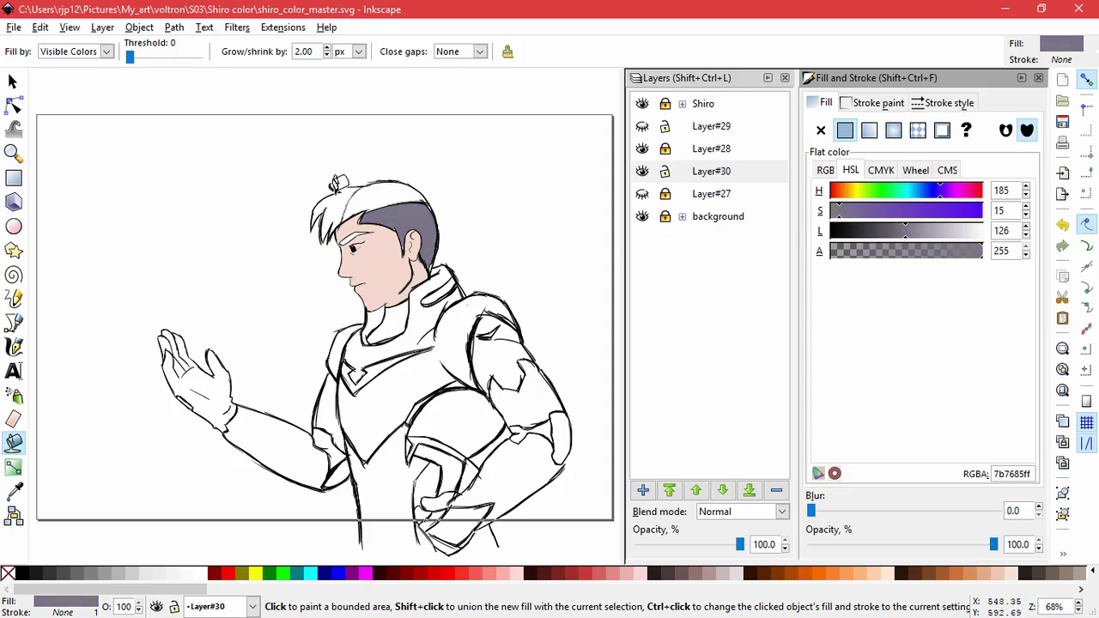
Step: Bucket-fill the top hair, set its colour to 3D3465ff and reduce the saturation to 38
left_click(386, 191)
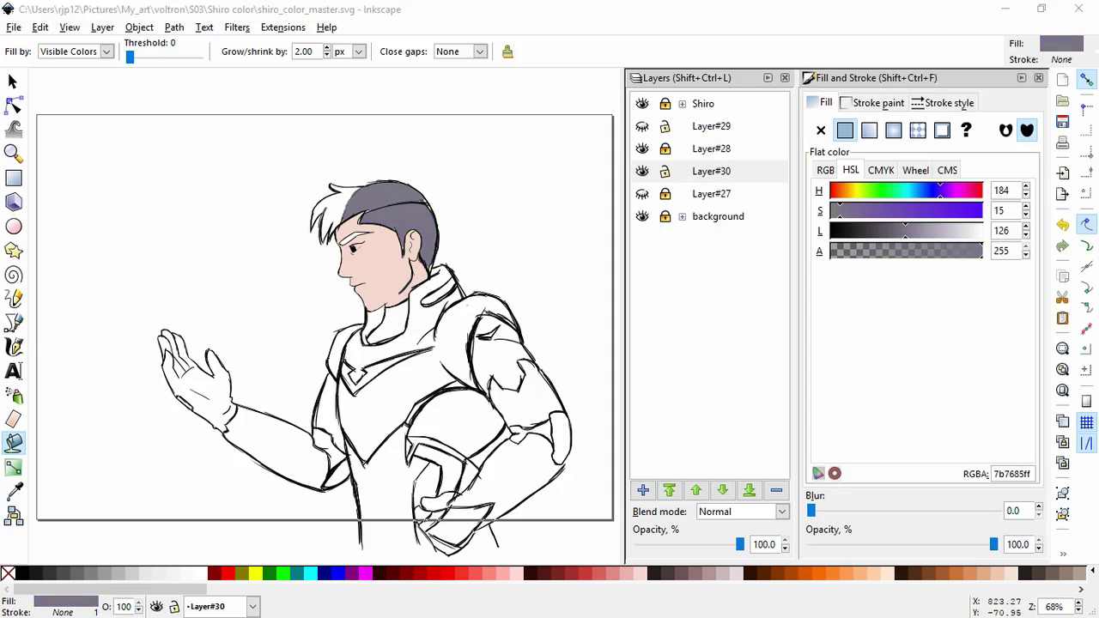
left_click_drag(1034, 474, 973, 479)
type("3D3465ff")
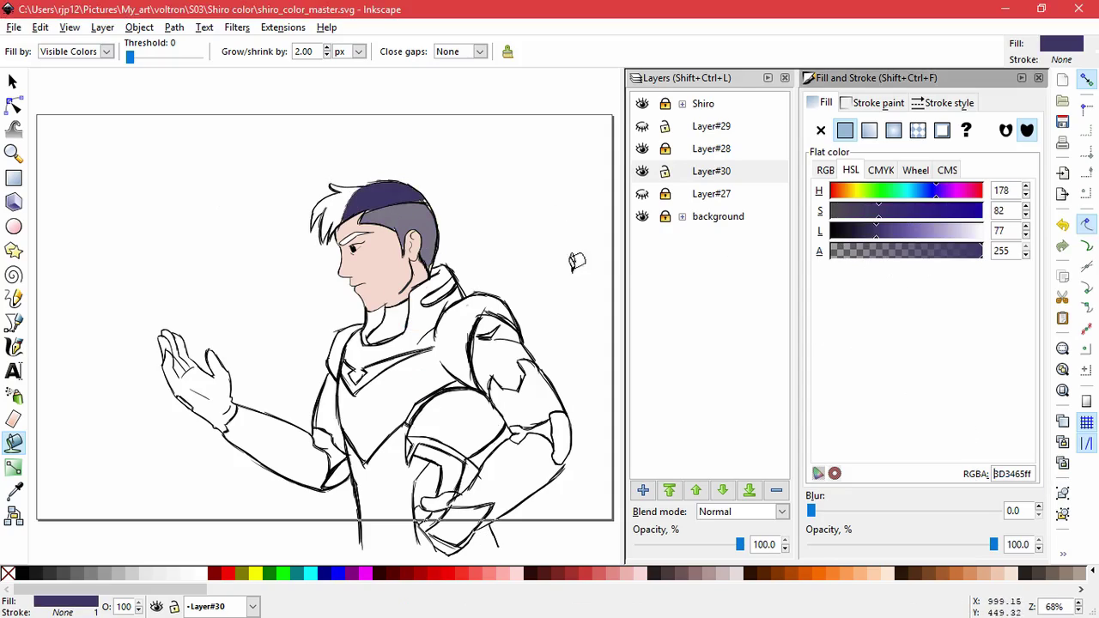
left_click_drag(877, 210, 853, 210)
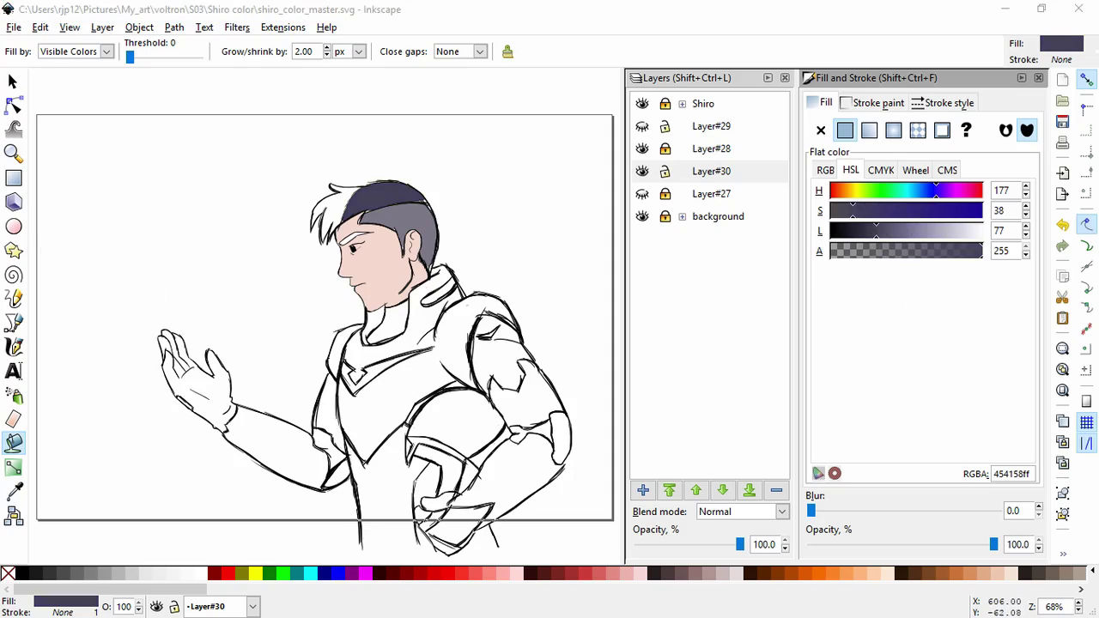
Step: Bucket-fill the front forelock and recolour it near white with hue 170, saturation 65 and lightness 239
left_click(339, 199)
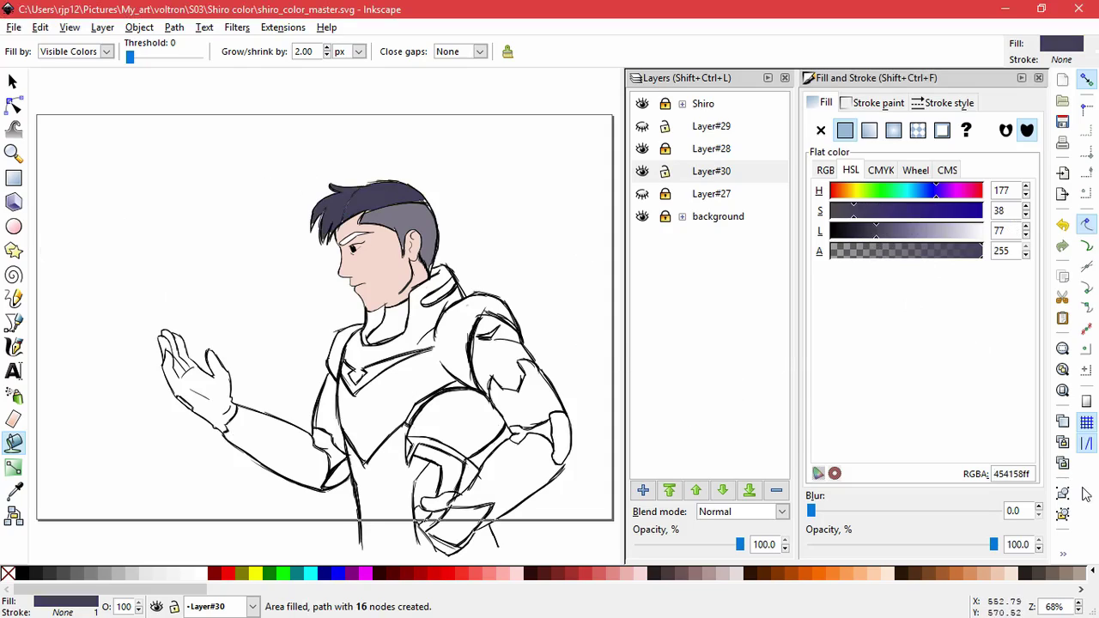
key("ctrl+v")
key("Return")
left_click_drag(875, 213, 847, 212)
left_click_drag(973, 235, 972, 235)
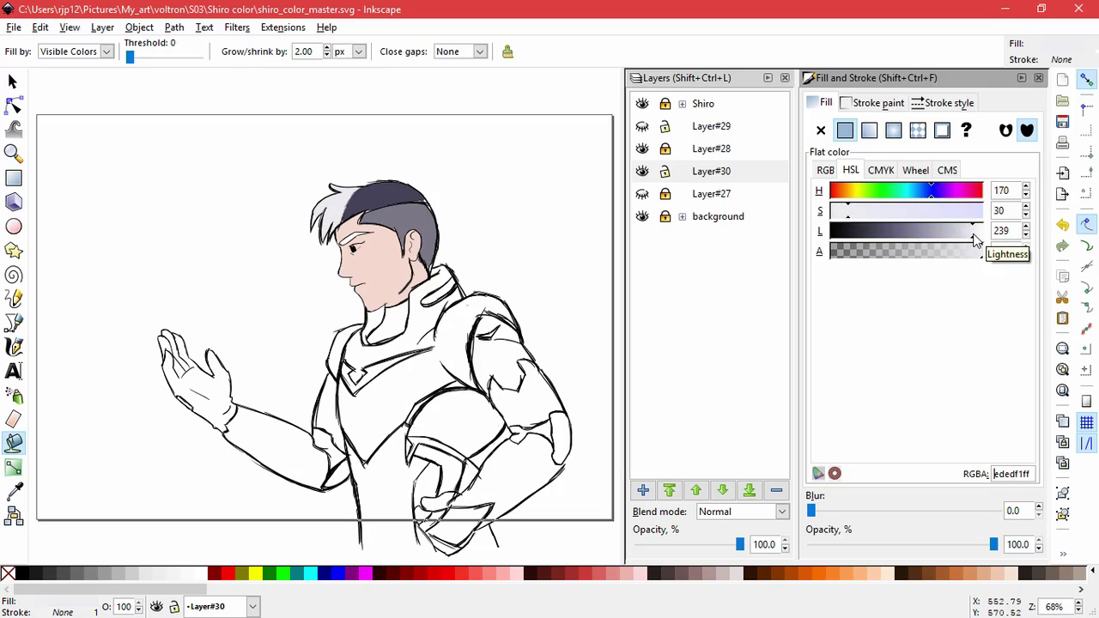
left_click_drag(894, 211, 866, 213)
left_click(868, 216)
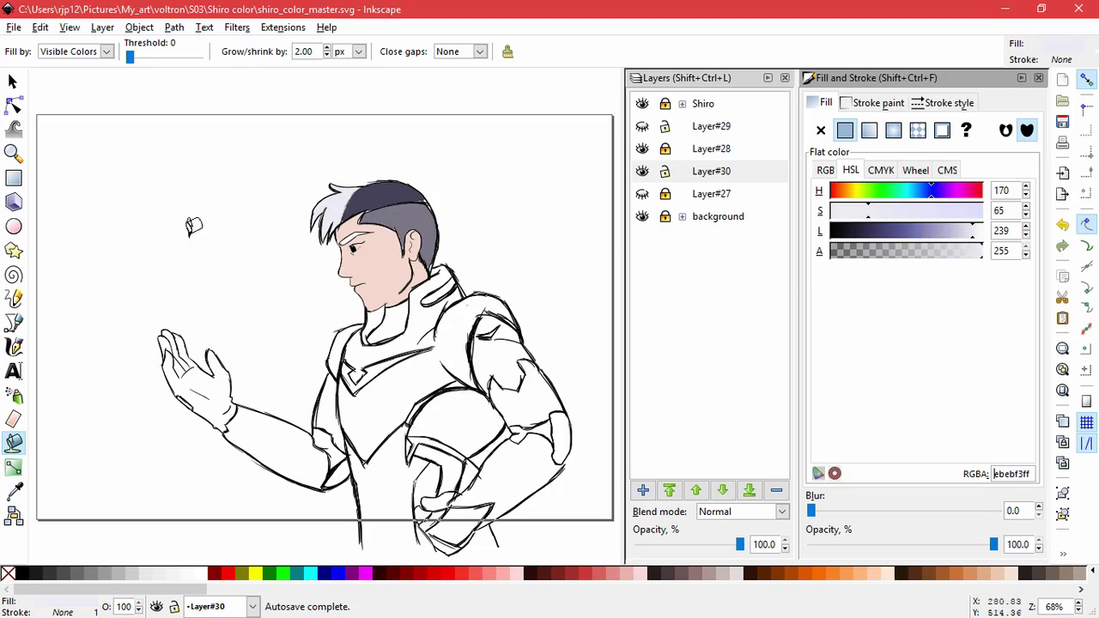
Step: Sample the dark top-hair colour 454158ff and fill the eyebrow with it using the Paint Bucket
left_click(13, 491)
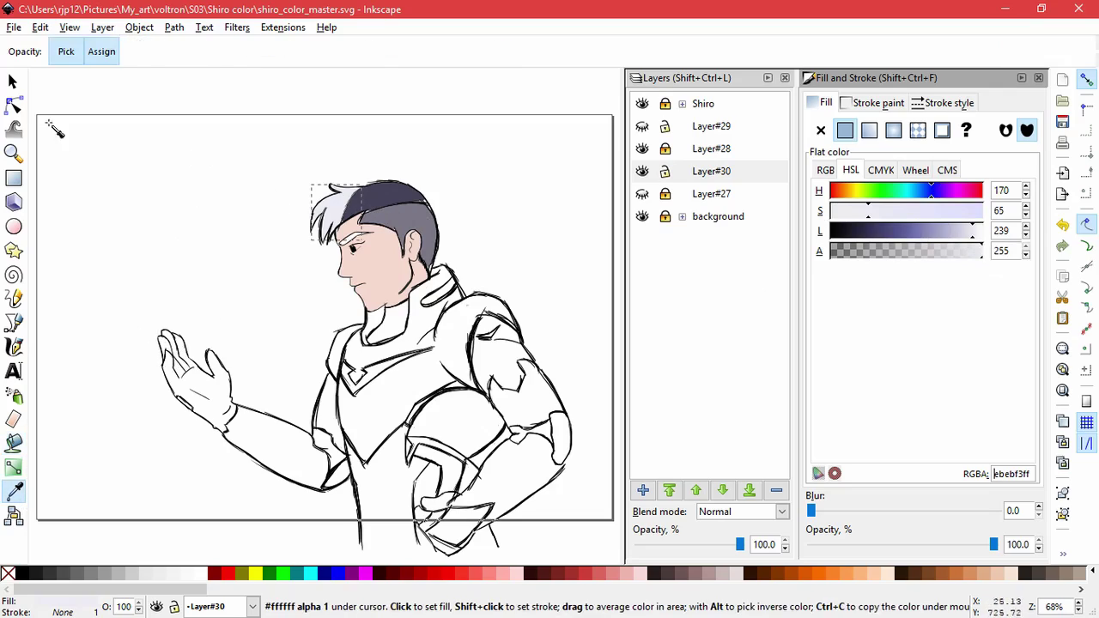
left_click(13, 81)
left_click(230, 235)
left_click(13, 491)
left_click(393, 199)
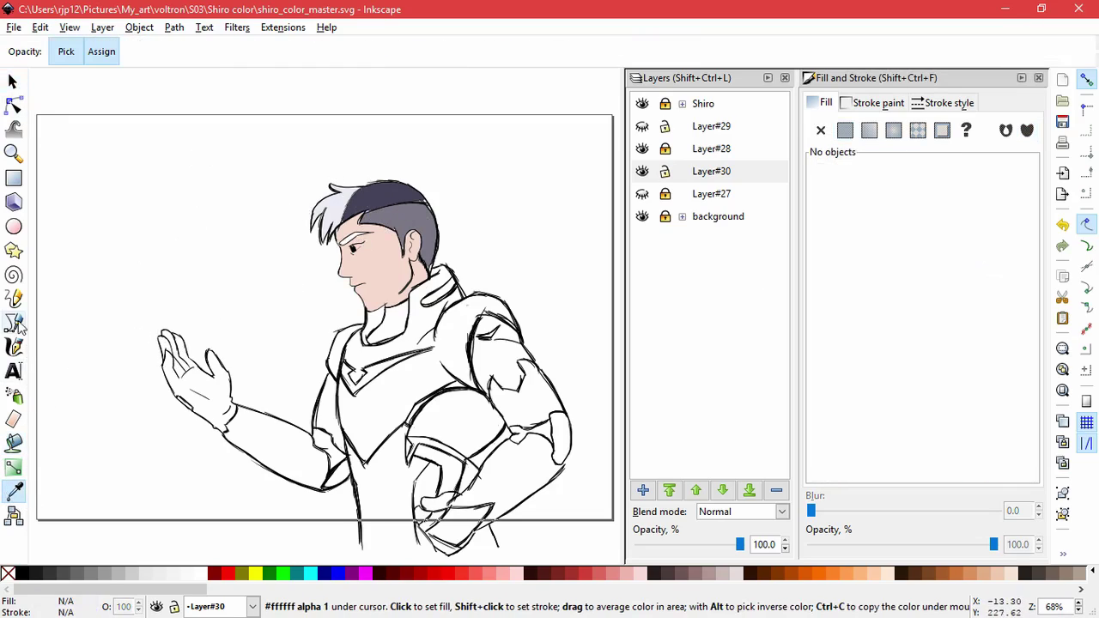
left_click(13, 443)
left_click(401, 233)
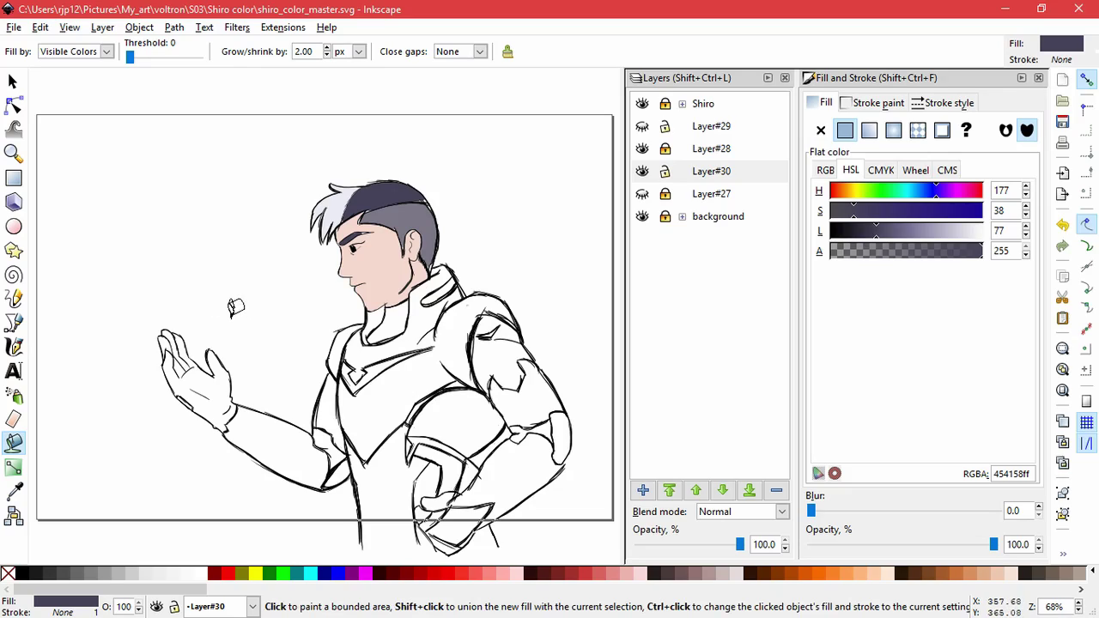
Step: Select the eyebrow and top-hair fills together, darken them by lowering their lightness, and deselect them
left_click(12, 81)
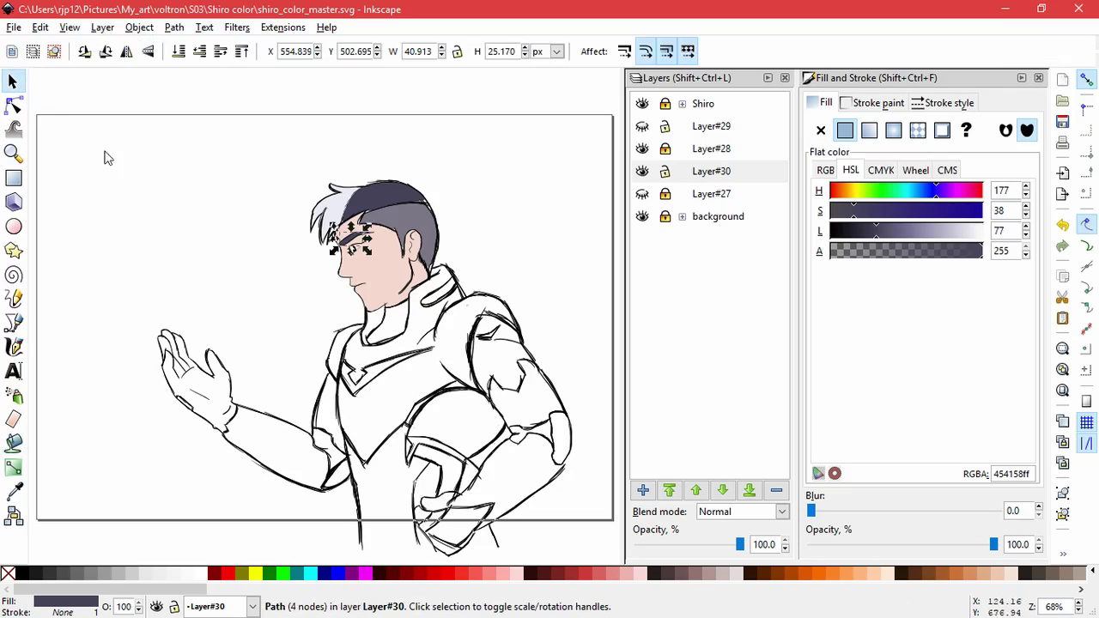
left_click(378, 194)
scroll(345, 388, "up", 3)
scroll(348, 382, "up", 2)
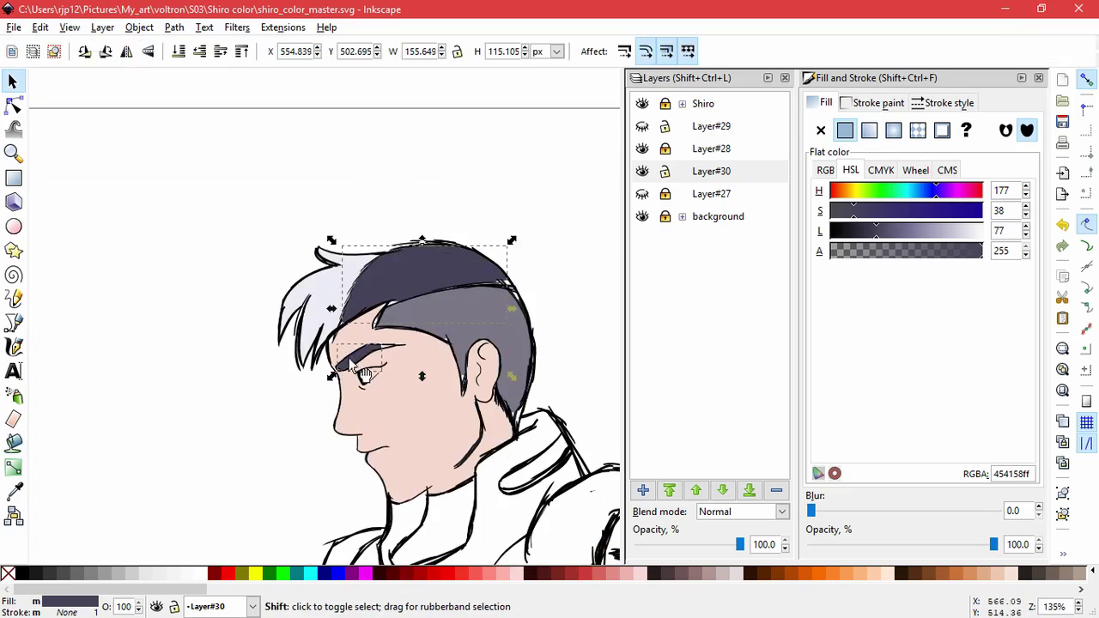
left_click(355, 359, "shift")
left_click(869, 235)
left_click(558, 341)
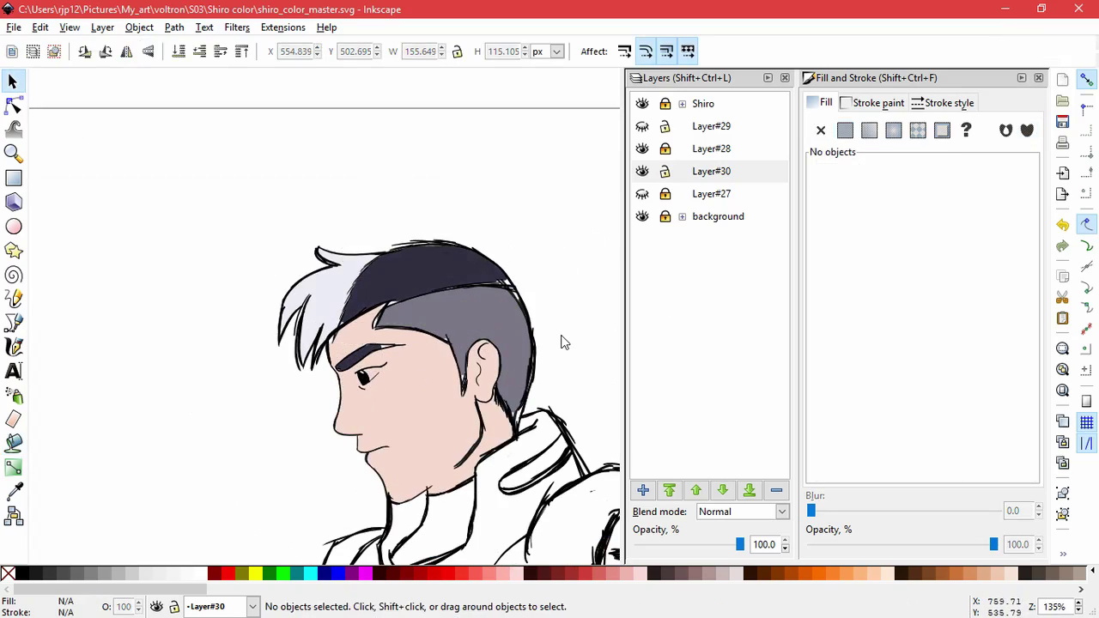
Step: Lighten the white front forelock to lightness 248, deselect it and save the drawing
scroll(567, 346, "down", 5)
scroll(566, 346, "up", 4)
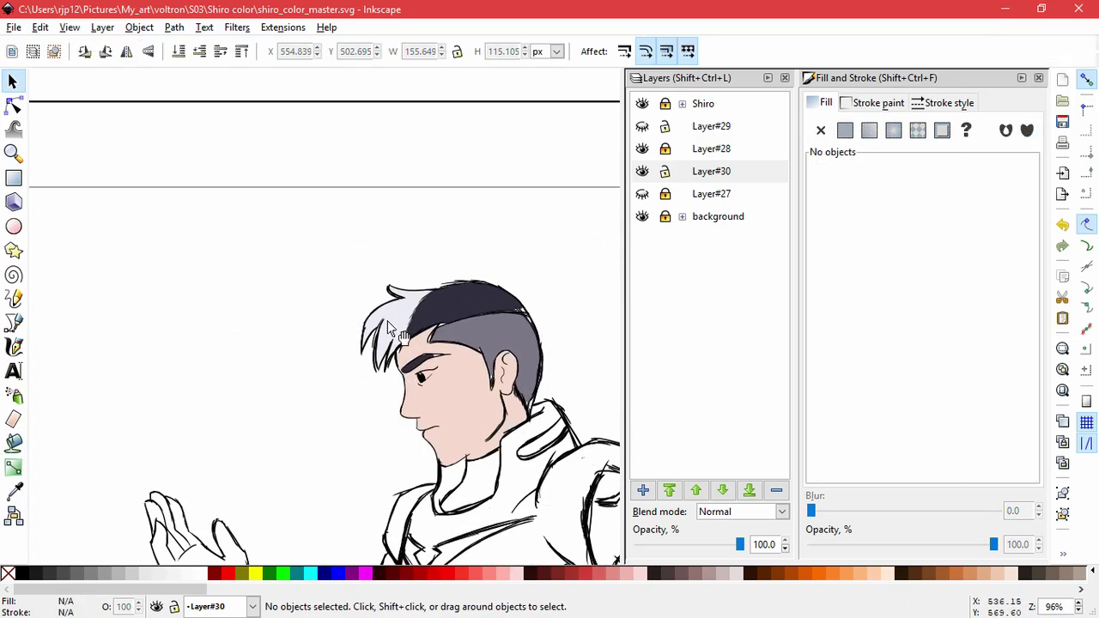
left_click(397, 333)
left_click_drag(975, 238, 982, 237)
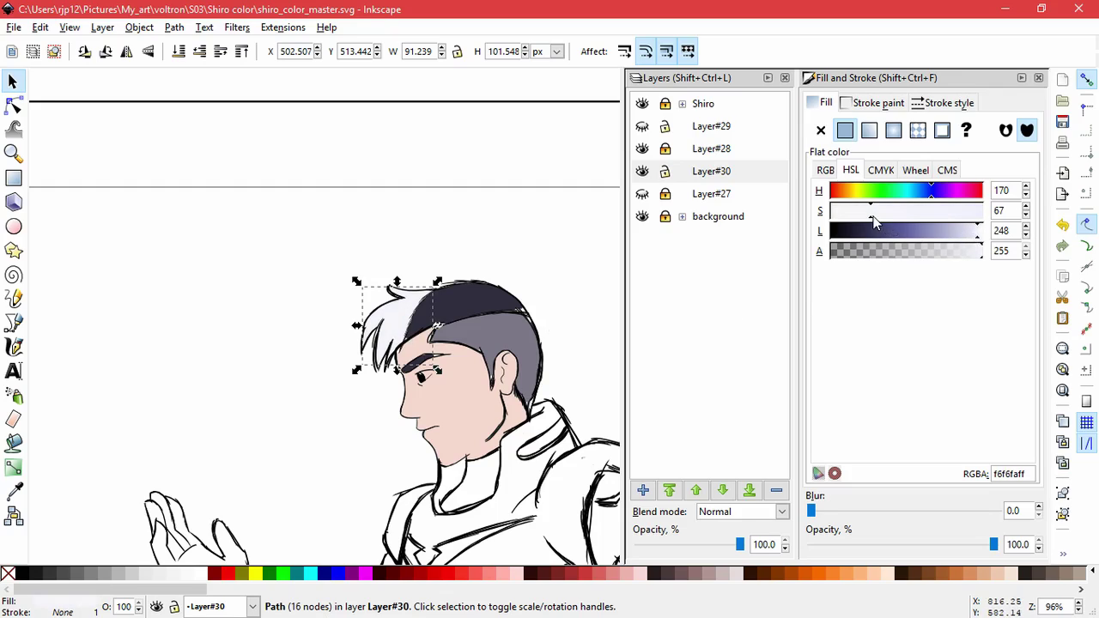
left_click(574, 267)
left_click_drag(577, 380, 512, 286)
key("ctrl+s")
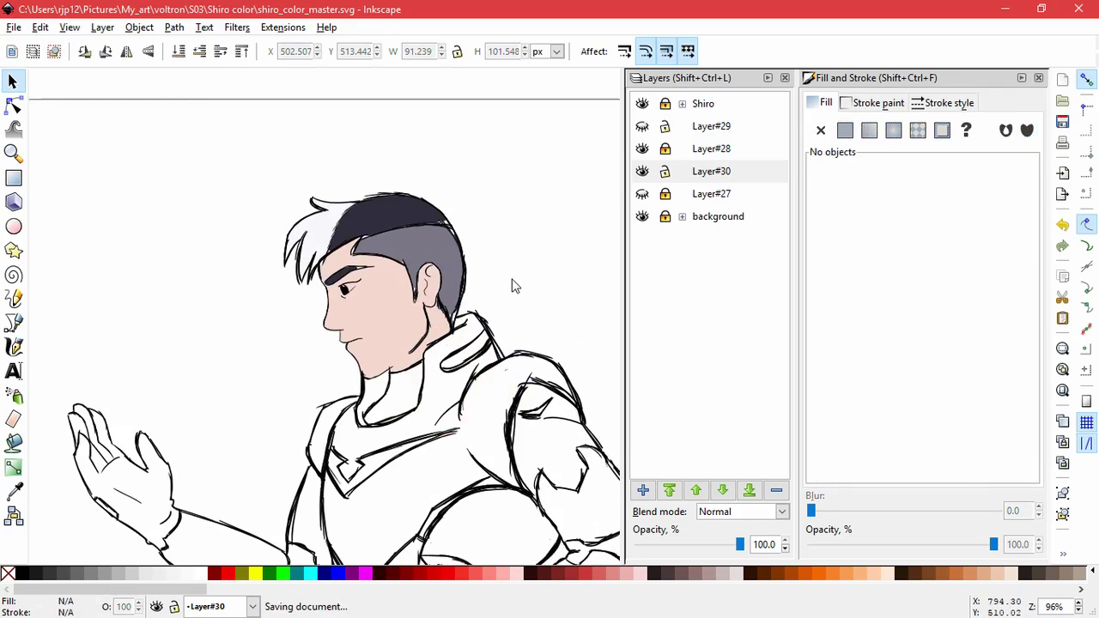
key("5")
key("z")
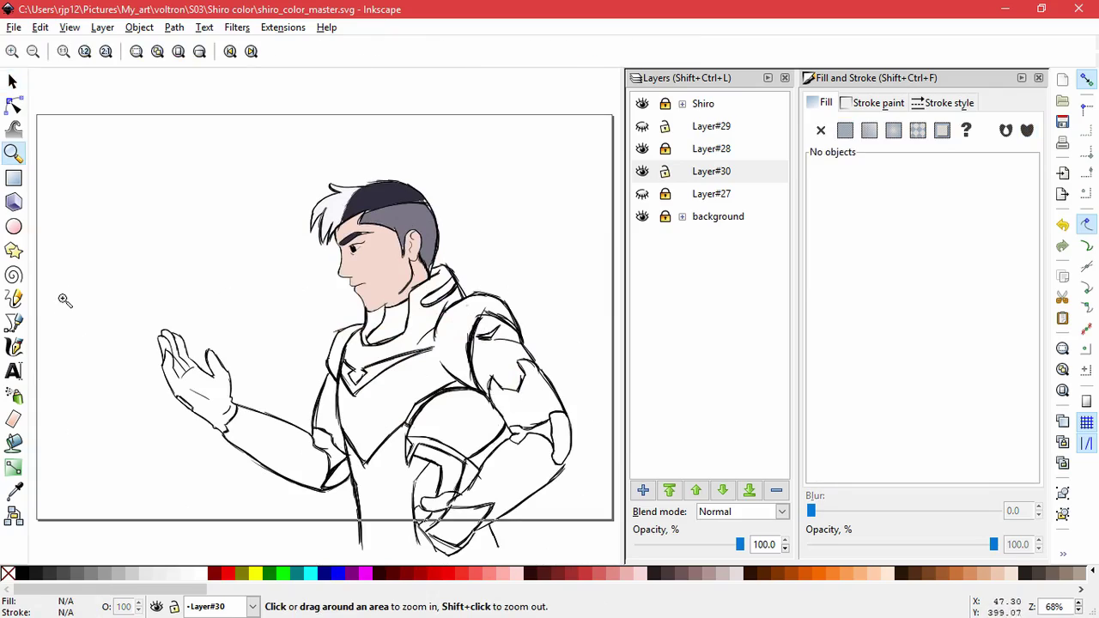
left_click(84, 386)
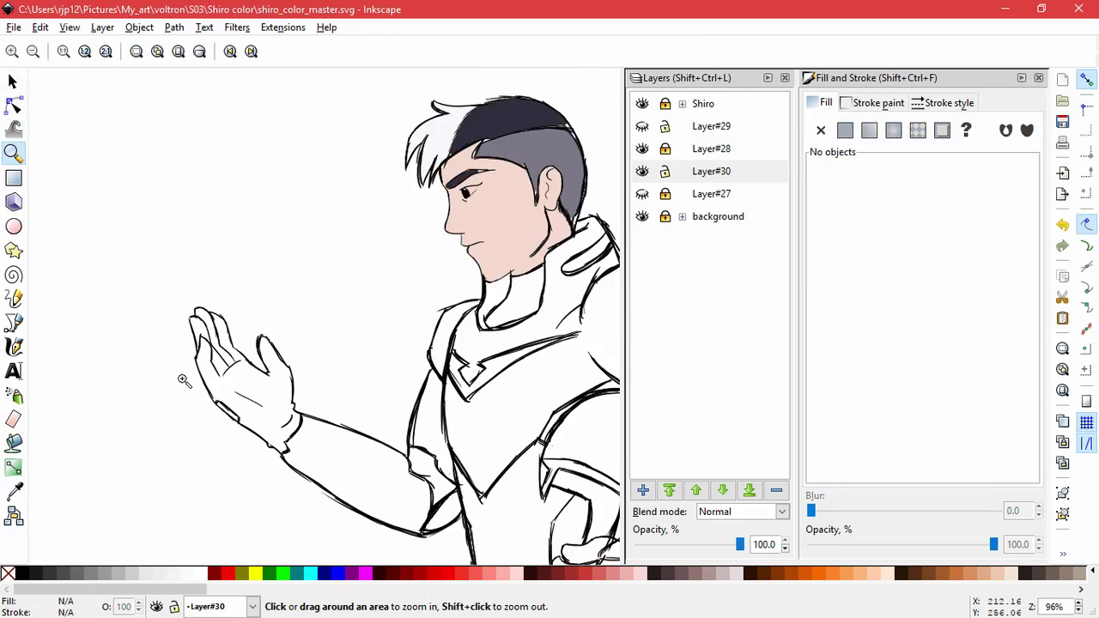
key("5")
left_click(13, 442)
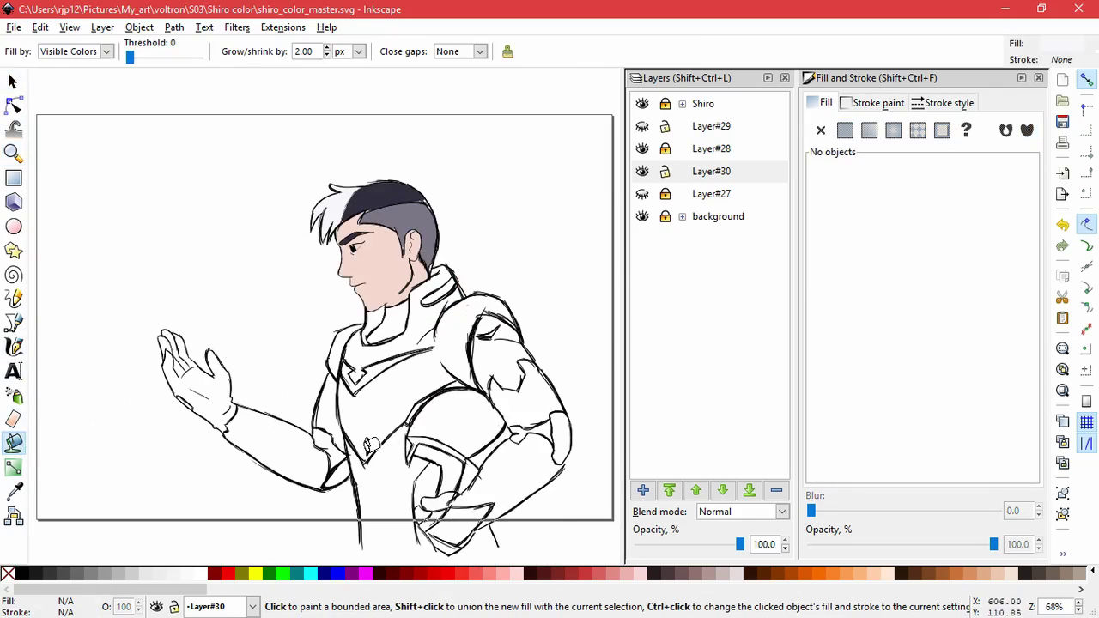
key("super")
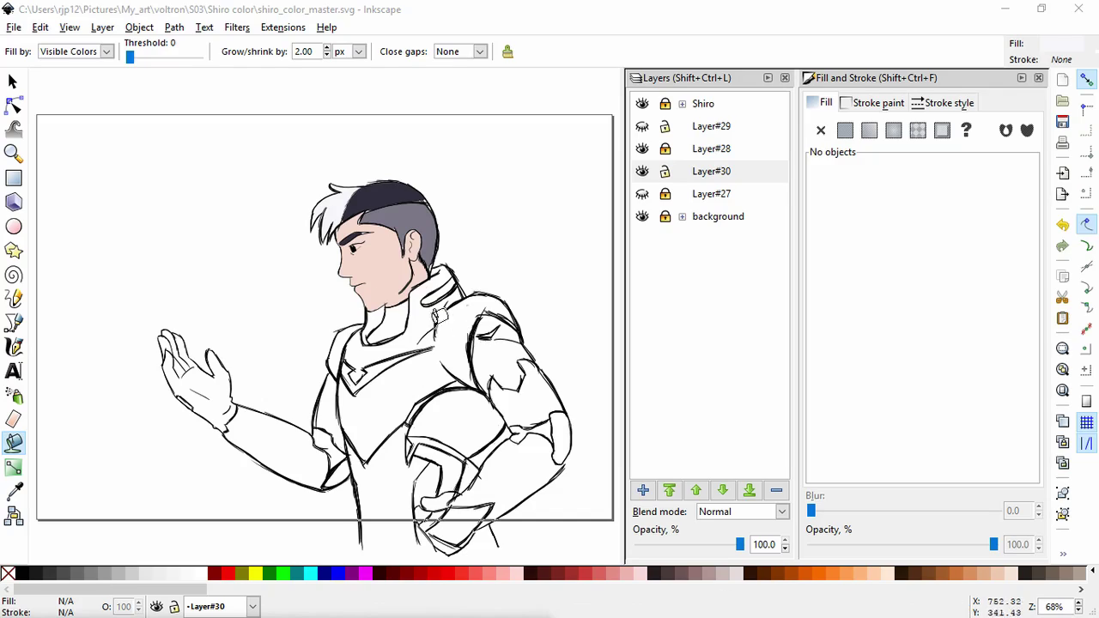
Step: Try the fill colour DFD7F1ff on the face skin and undo it
left_click(12, 80)
left_click(400, 295)
left_click_drag(1027, 474, 963, 478)
type("DFD7F1ff")
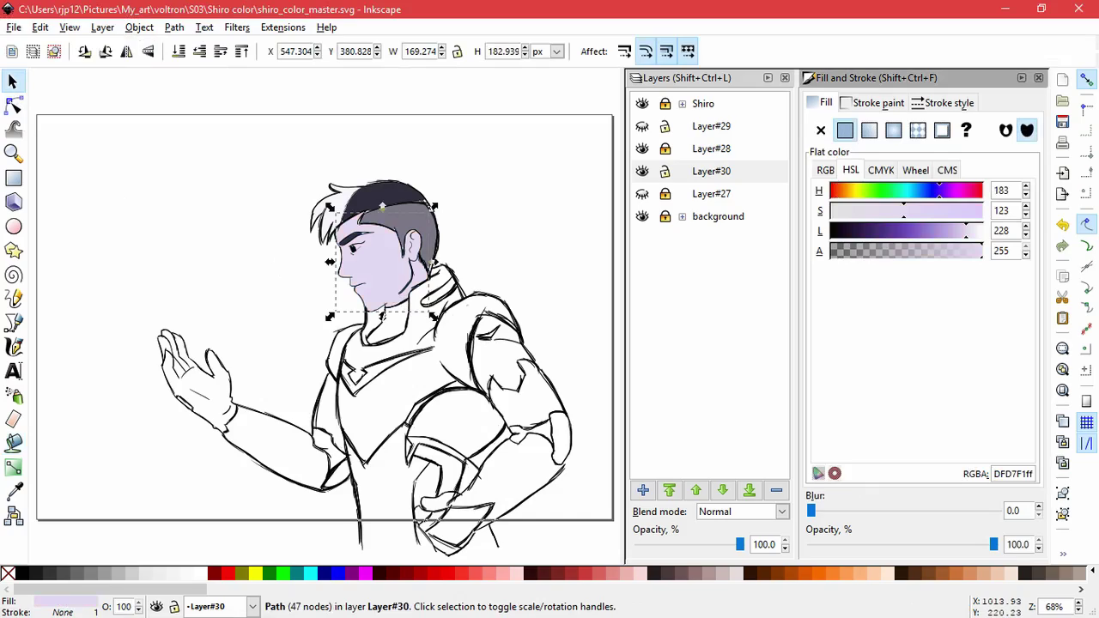
key("alt+Tab")
left_click(1020, 474)
key("ctrl+z")
Step: Recolour the face skin starting from BDA990, adjust it to hue 16, saturation 174 and lightness 217, and deselect it
left_click_drag(1025, 475, 987, 475)
type("BDA990")
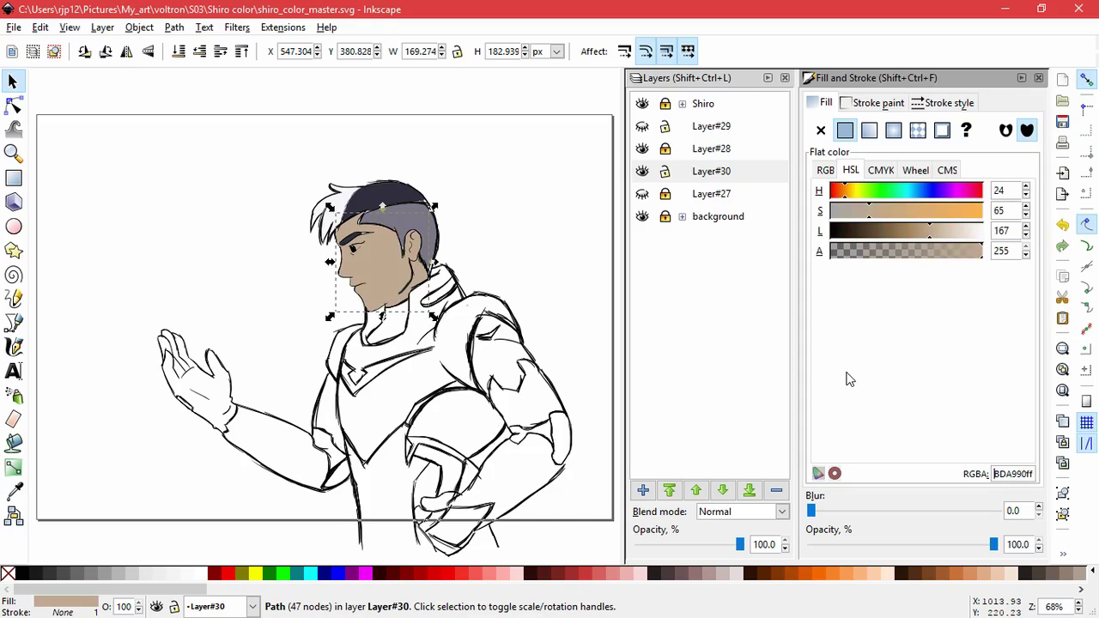
left_click_drag(869, 211, 934, 213)
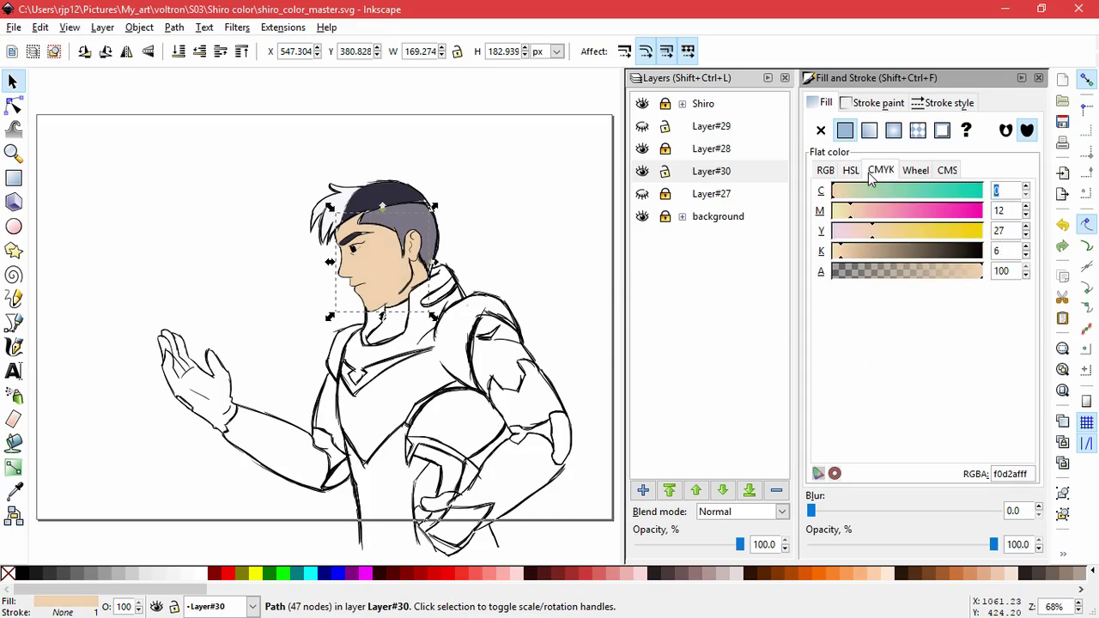
left_click(856, 215)
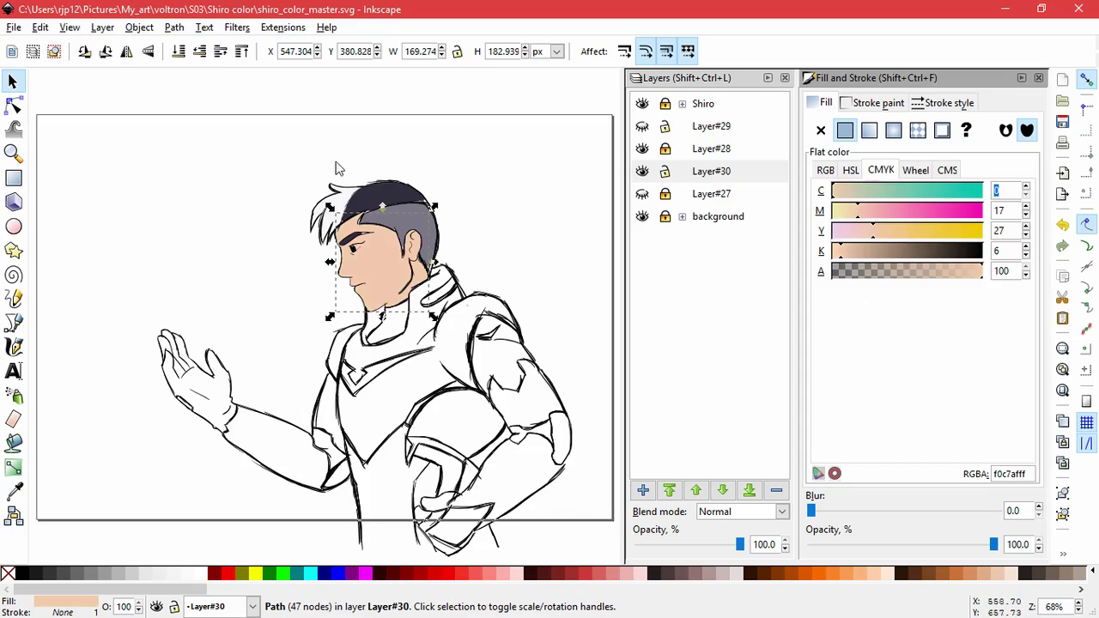
left_click(850, 170)
left_click(960, 232)
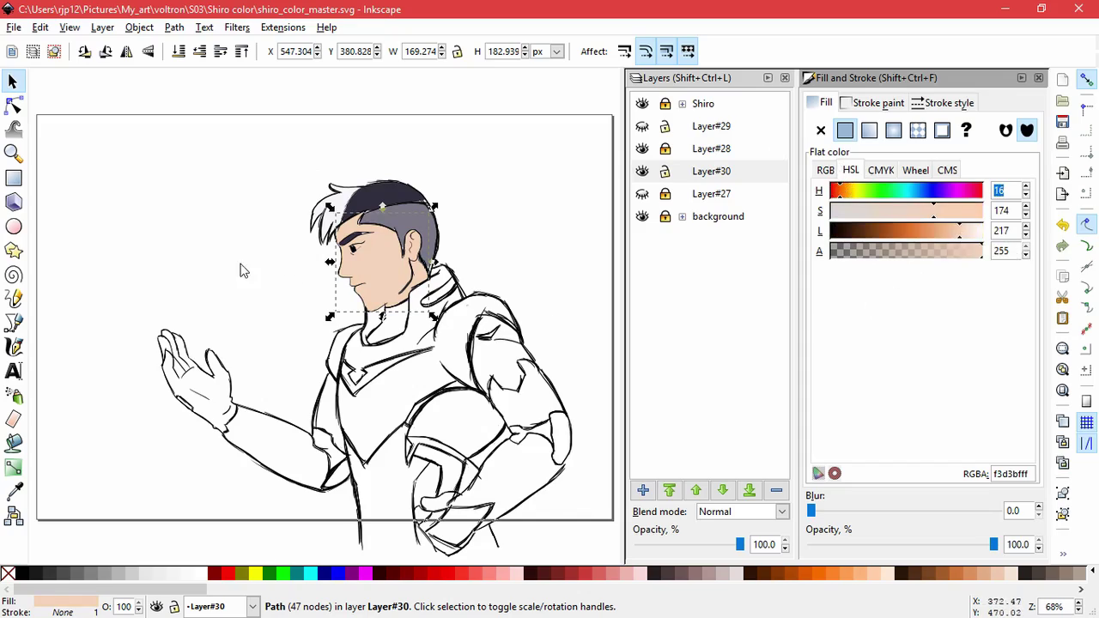
left_click(166, 239)
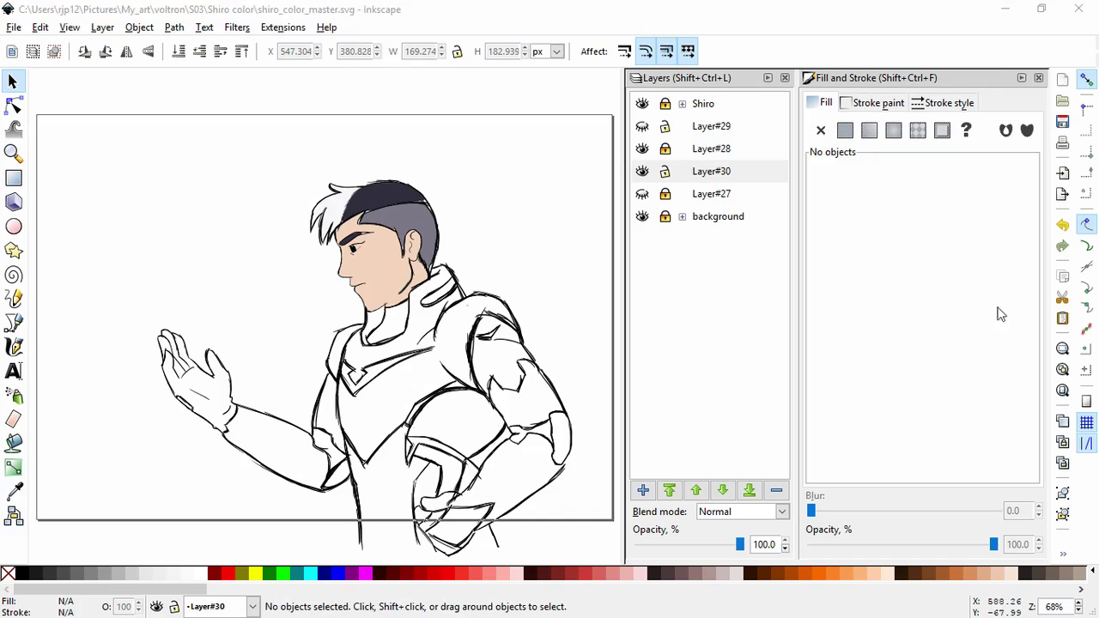
Step: Add a new layer above the skin fills and bucket-fill the neck and upper arm with 363F3Eff, undoing the fill that spills outside the body
left_click(13, 442)
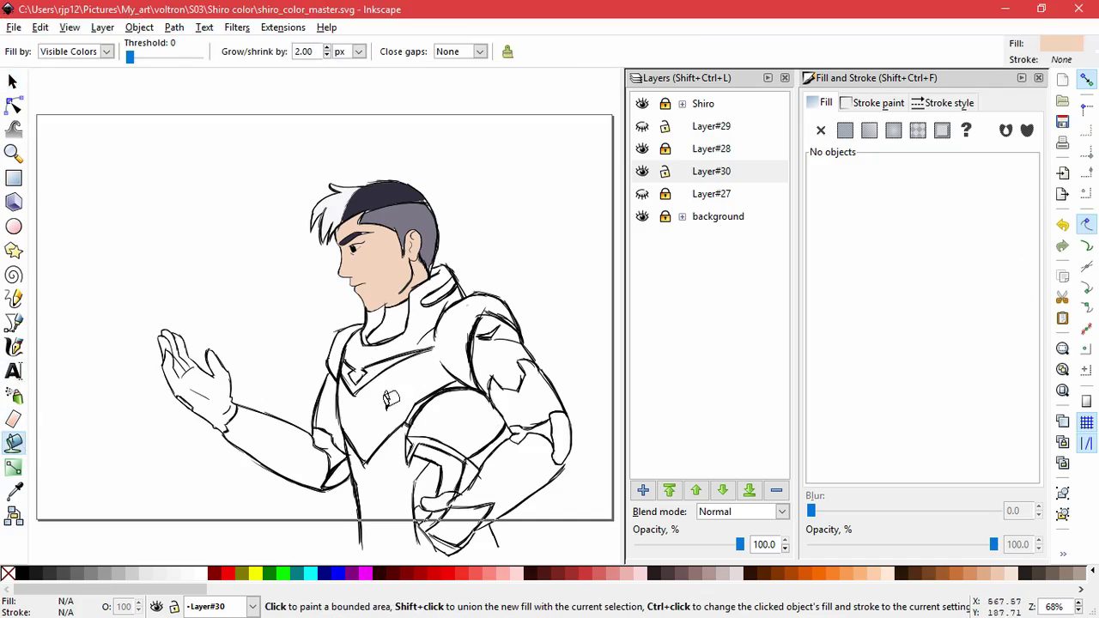
left_click(643, 490)
left_click(601, 366)
left_click(400, 367)
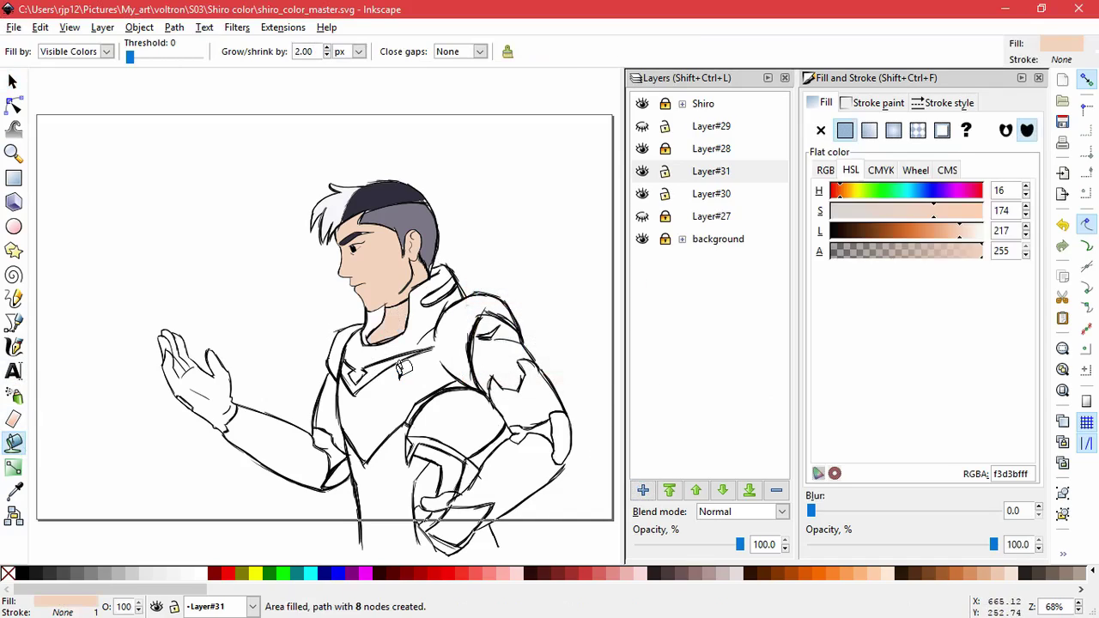
left_click_drag(1027, 473, 994, 473)
type("363F3E")
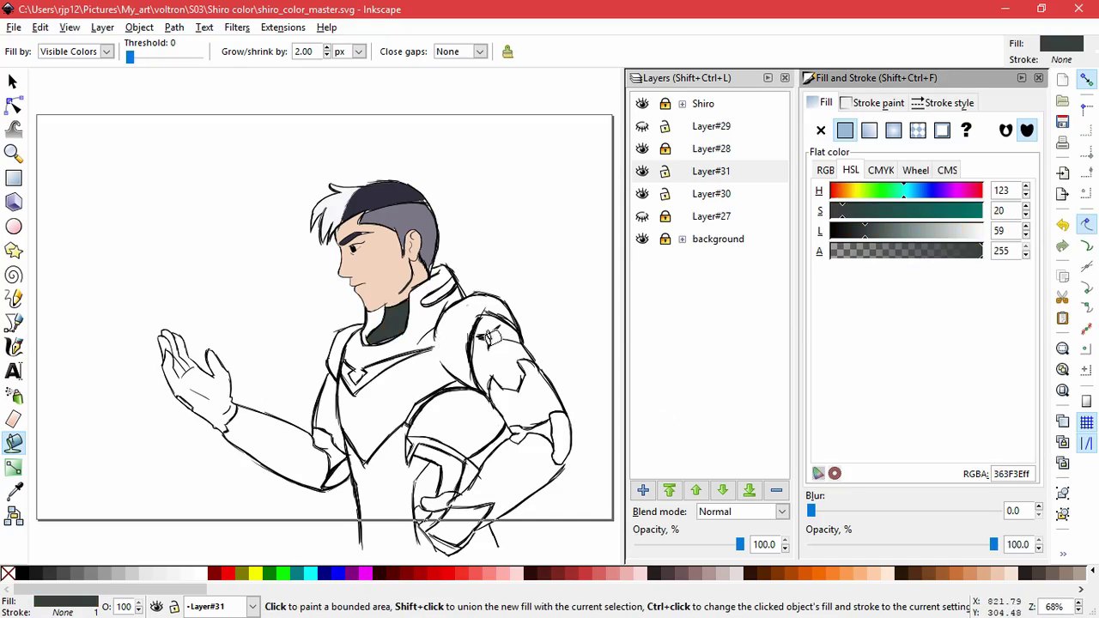
left_click(483, 360)
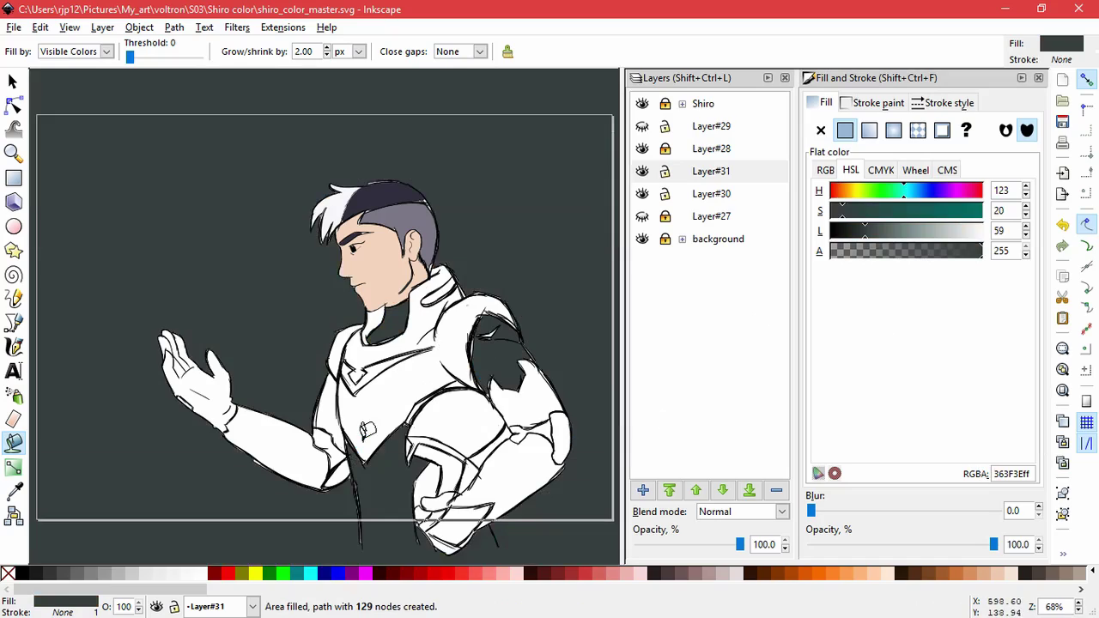
key("ctrl+z")
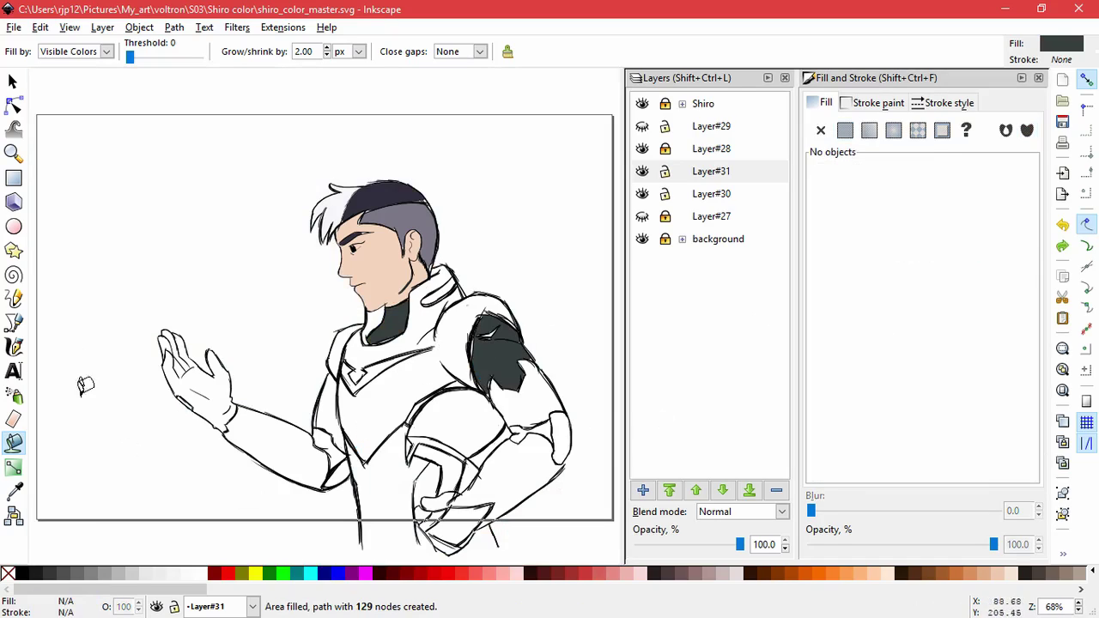
Step: Draw a horizontal line about 409 px long below the page edge to close off the open bottom of the torso
left_click(13, 322)
left_click(334, 542)
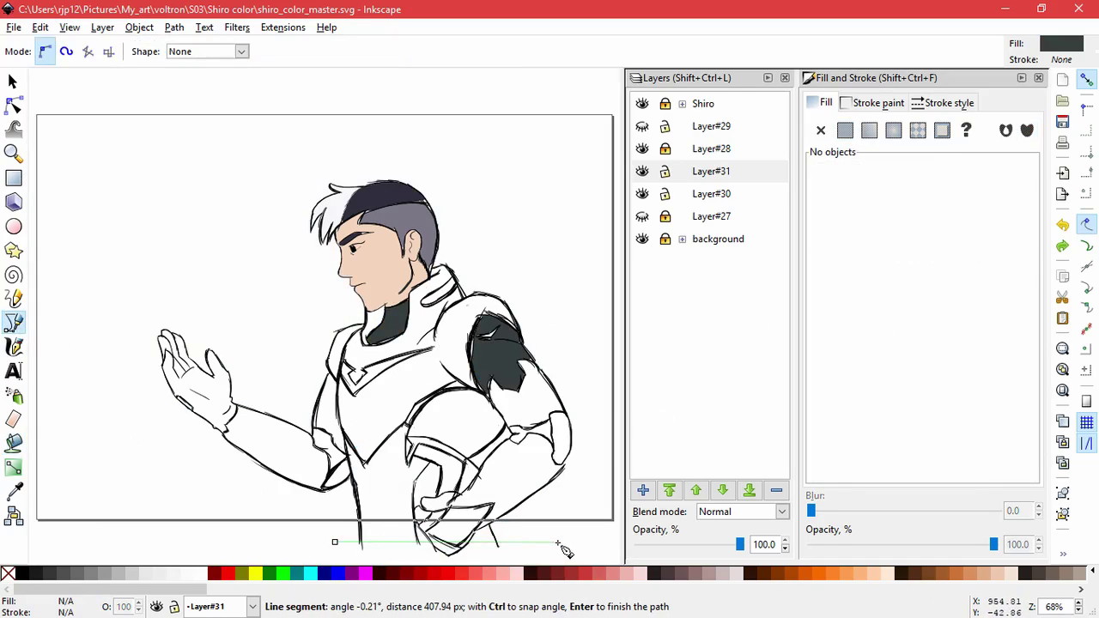
double_click(557, 543)
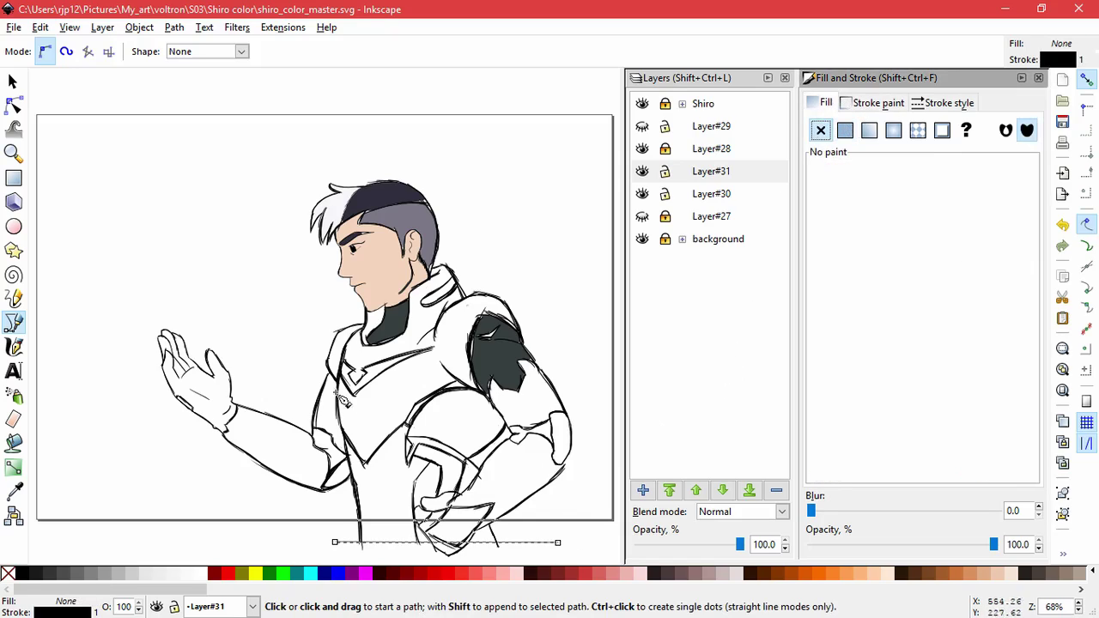
left_click(13, 81)
left_click(212, 313)
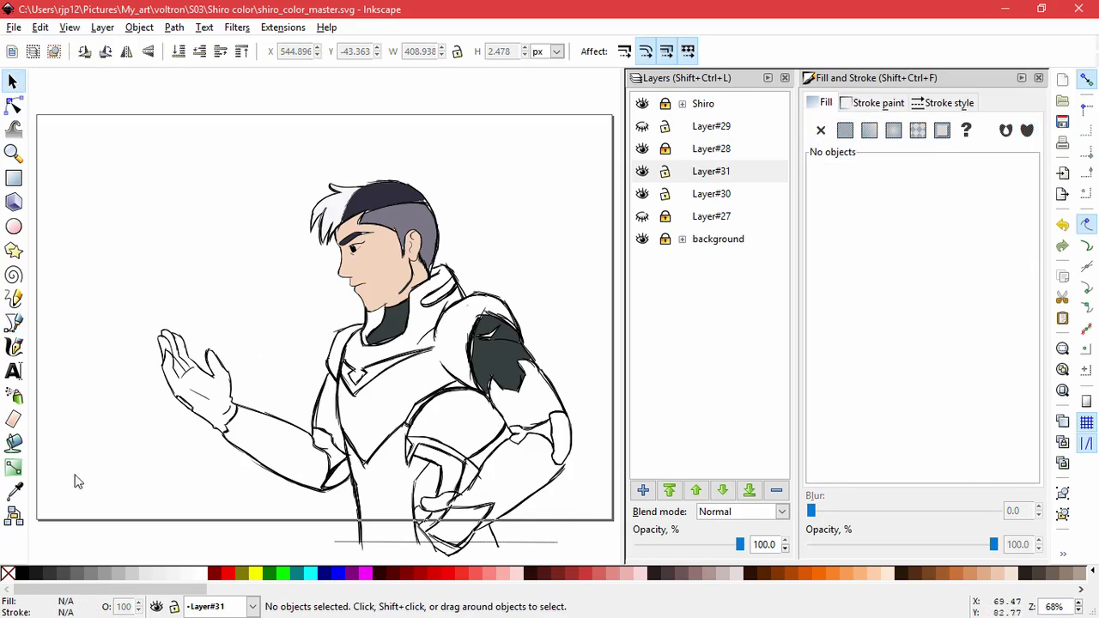
Step: Bucket-fill the lower torso, both elbow joints and the area between waist and resting arm with dark grey 363f3eff
left_click(14, 491)
left_click(14, 443)
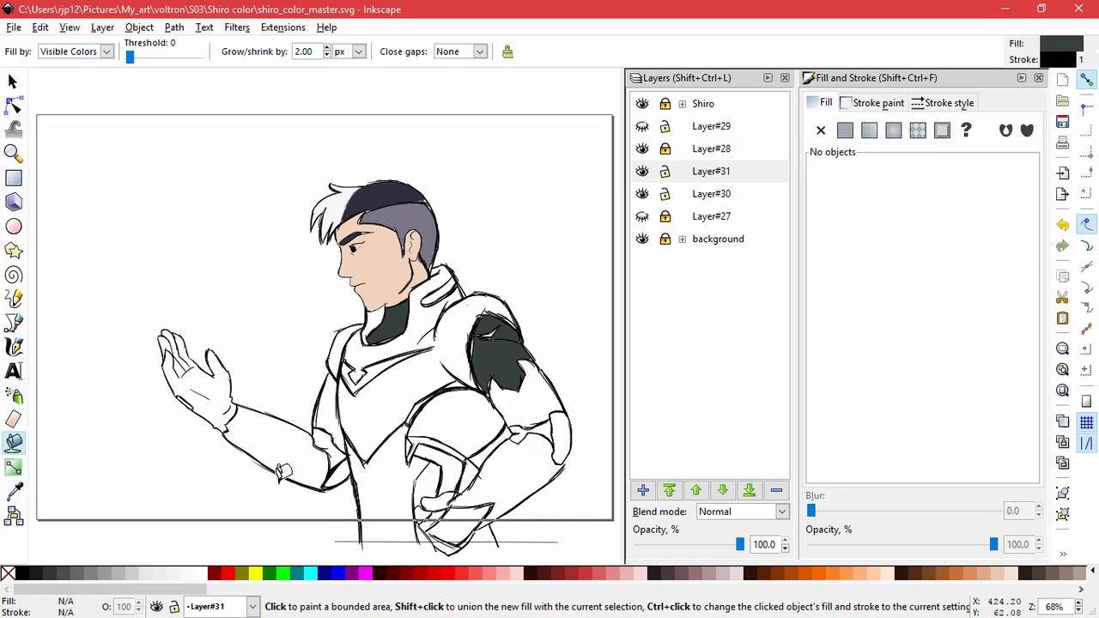
left_click(385, 495)
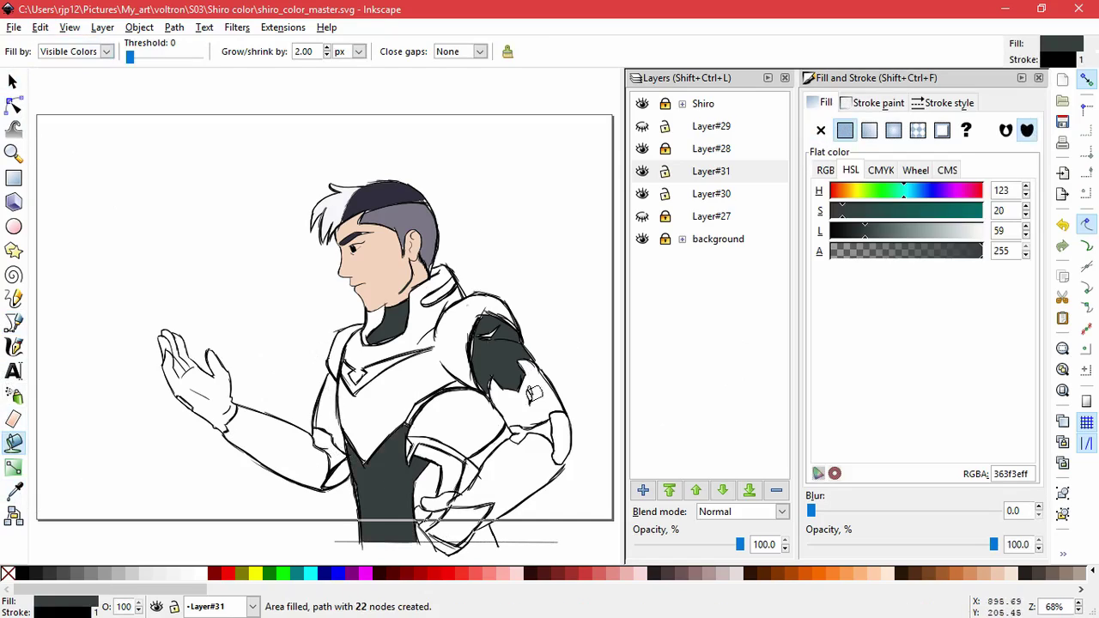
left_click(520, 431)
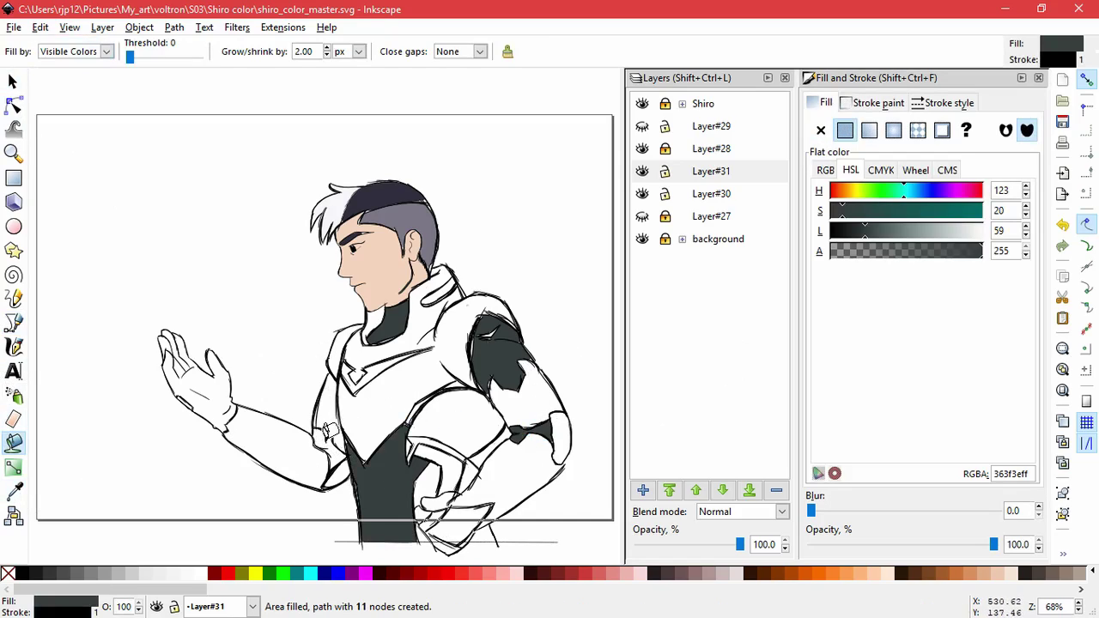
left_click(327, 433)
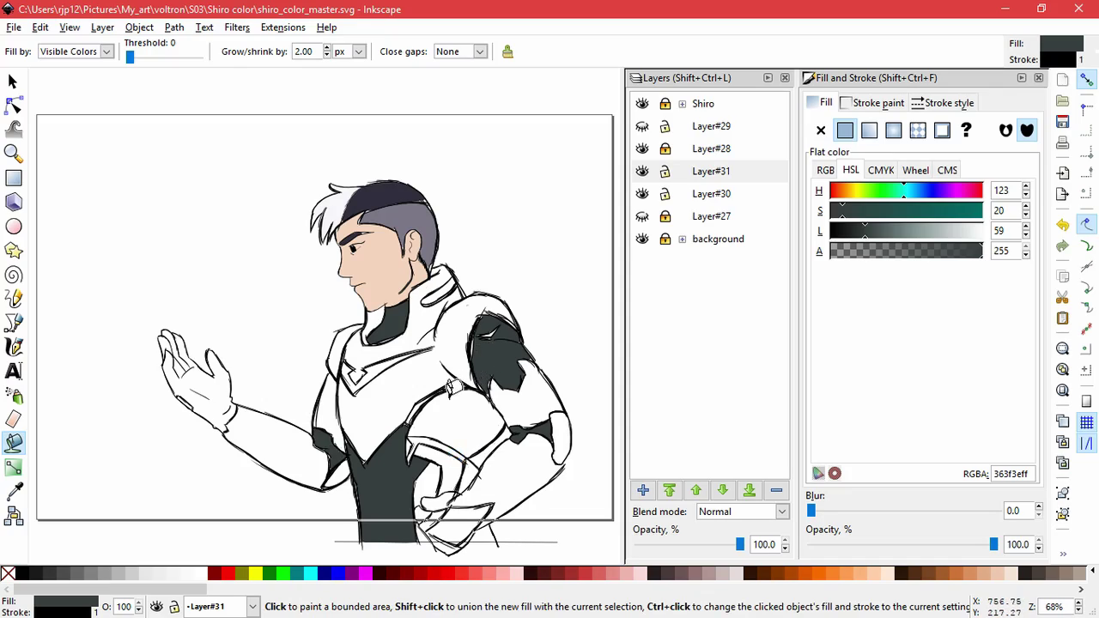
left_click(424, 467)
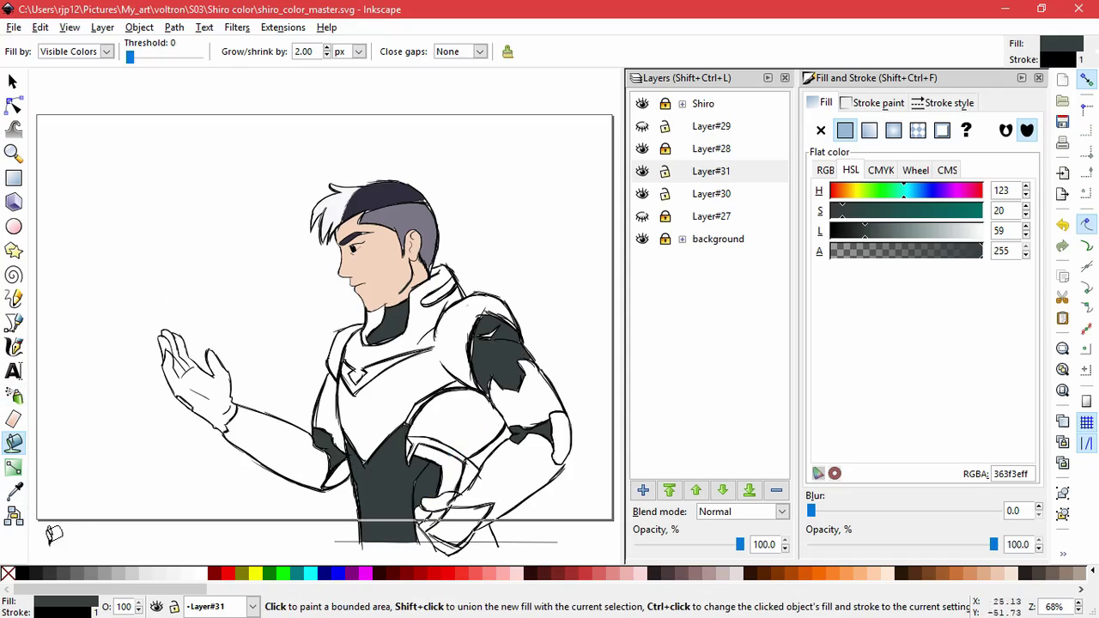
Step: Bucket-fill the V-shaped chest band, recolour it 151F21ff, and fill the large curved area beside the near arm with the same colour
left_click(374, 372)
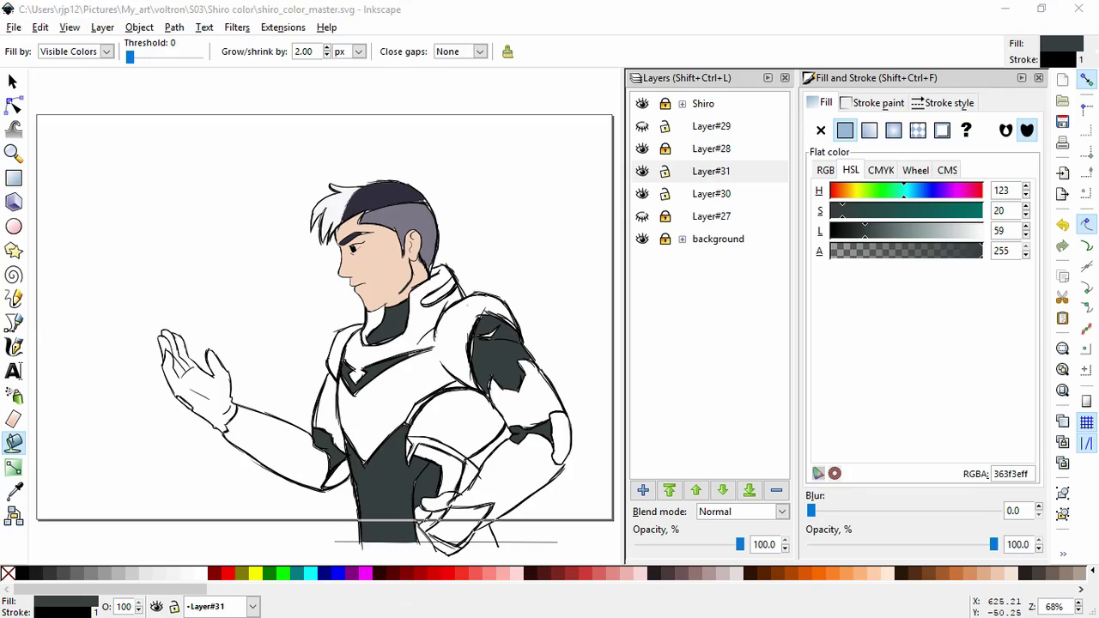
left_click(12, 80)
left_click_drag(1032, 475, 968, 474)
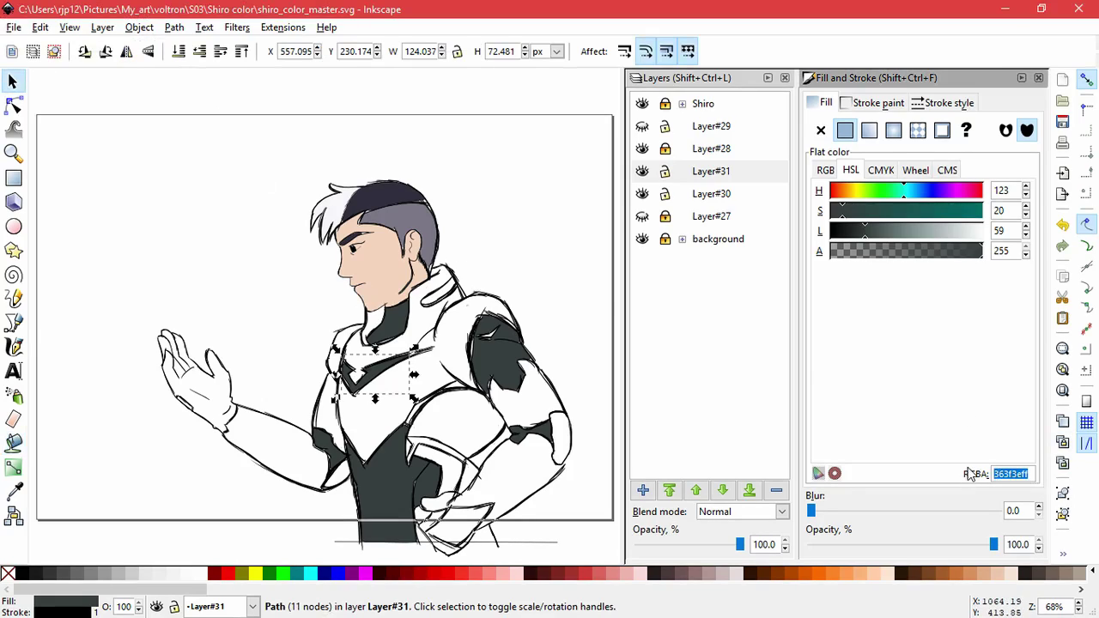
type("151F21ff")
left_click(251, 298)
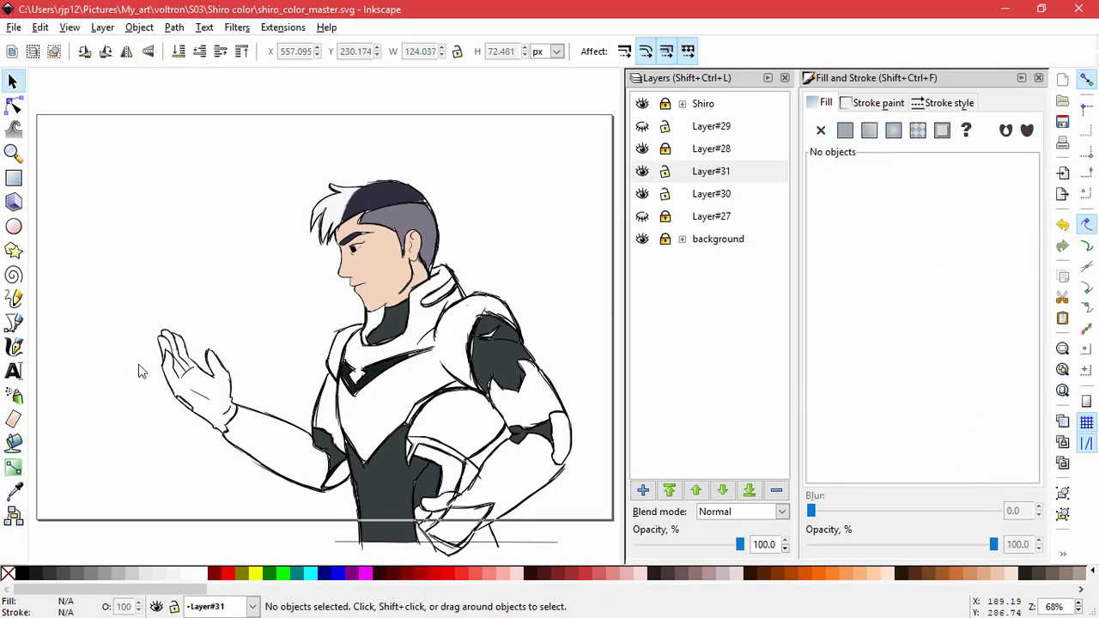
left_click(14, 443)
left_click(475, 436)
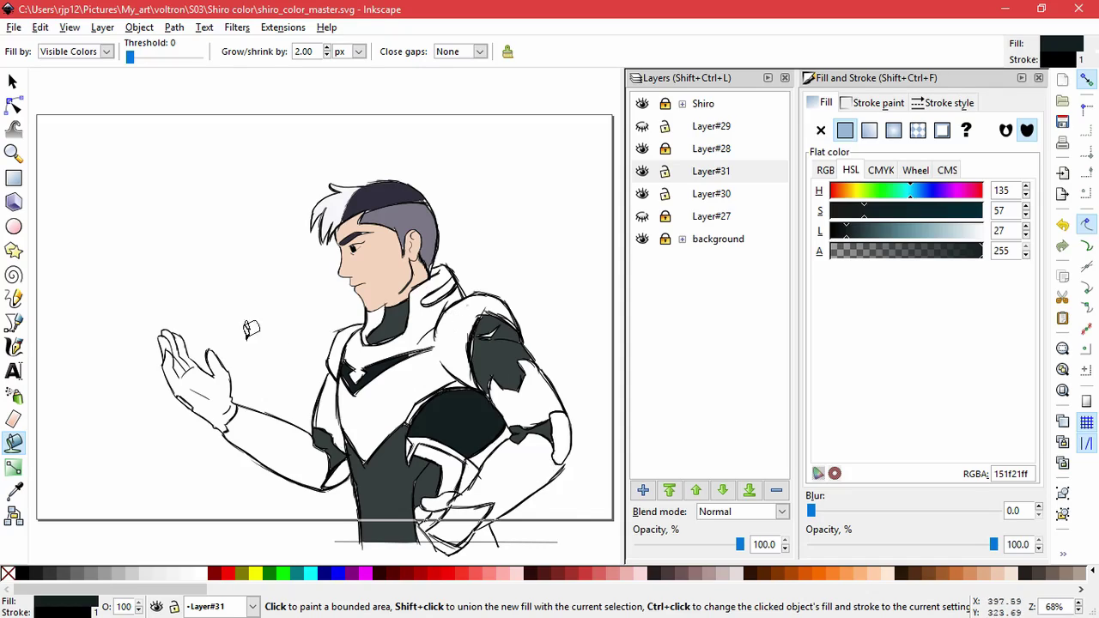
Step: Trace the outer edge of the near shoulder guard with the Bezier pen, from its lower corner up and over the shoulder
left_click(14, 322)
scroll(461, 343, "up", 4)
left_click(529, 542)
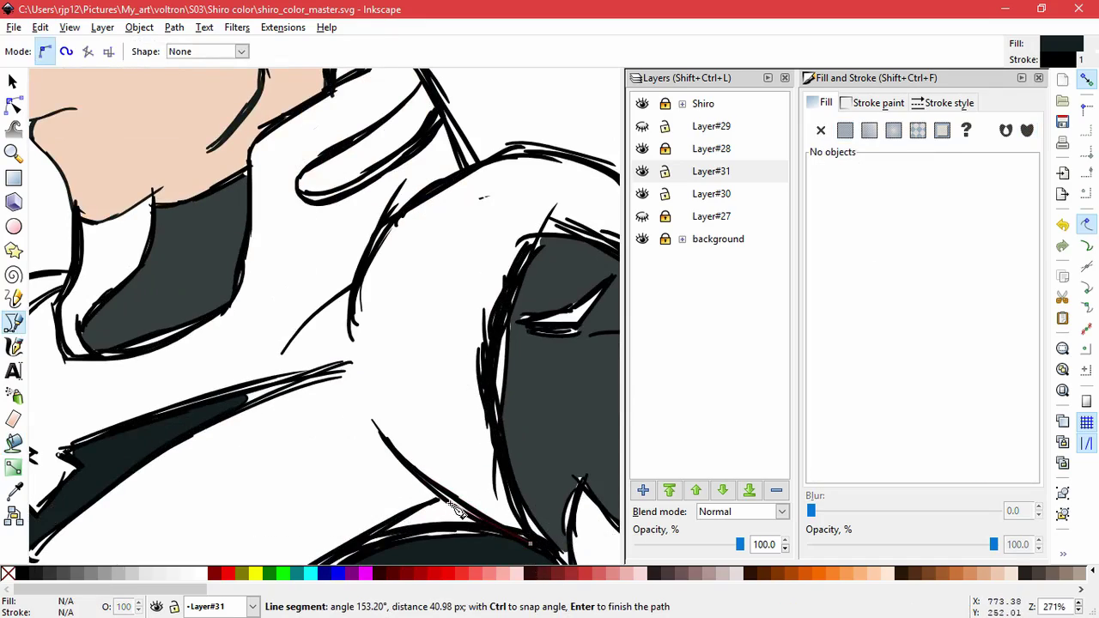
left_click_drag(453, 510, 415, 478)
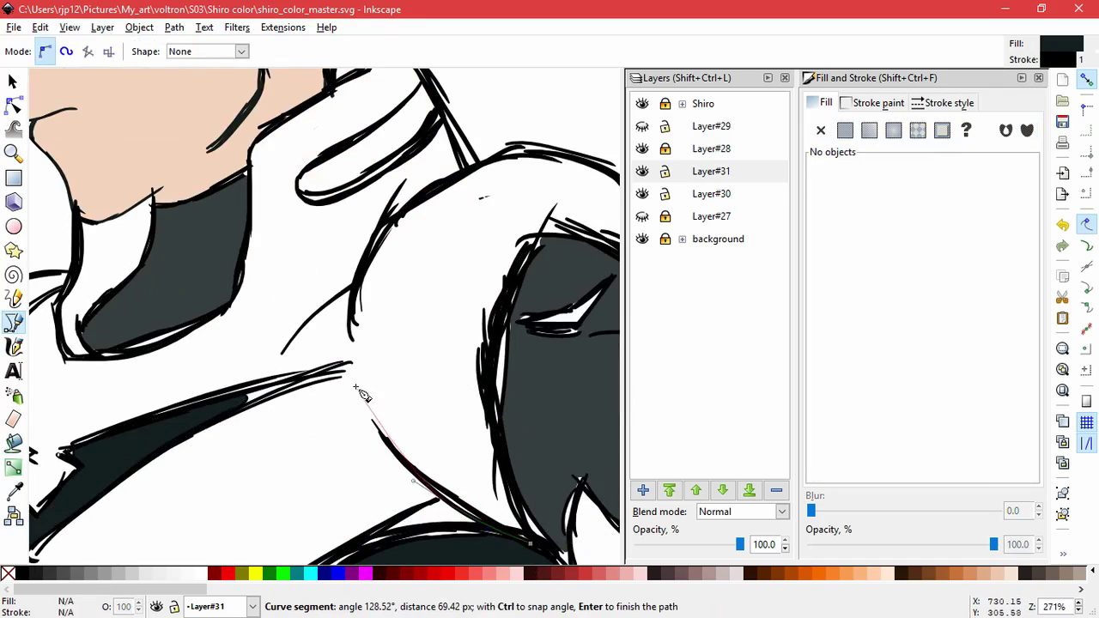
left_click_drag(354, 339, 352, 283)
left_click_drag(383, 249, 335, 241)
key("space")
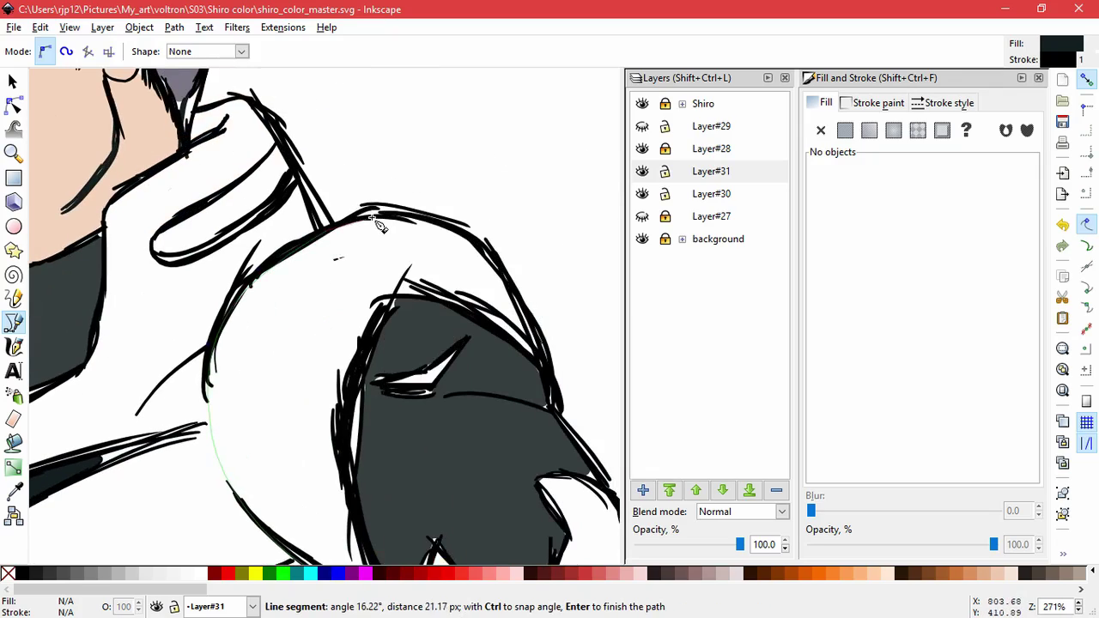
left_click(377, 216)
left_click(413, 215)
left_click(453, 226)
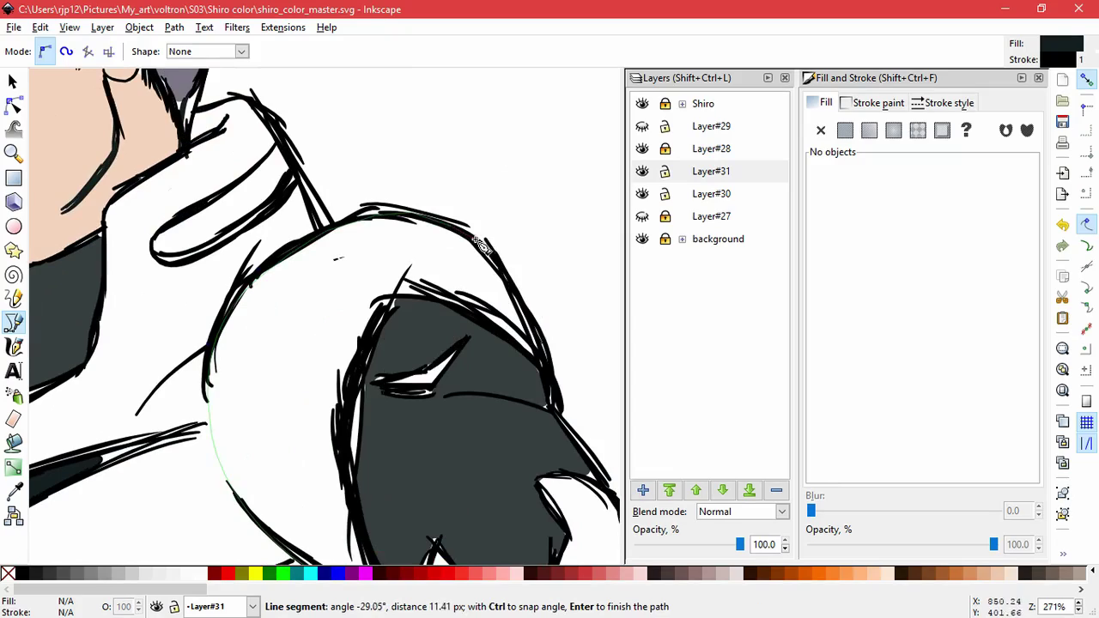
left_click(507, 276)
left_click(548, 387)
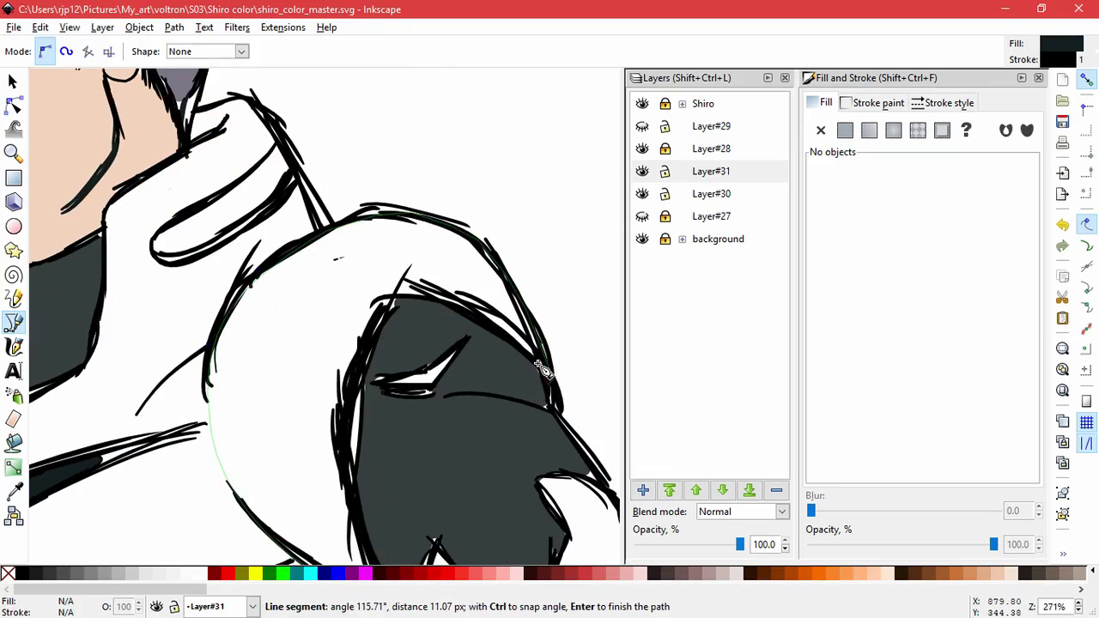
Step: Trace the shoulder guard's inner edge back along the upper arm and close the path as a 151f21ff filled shape
left_click(402, 297)
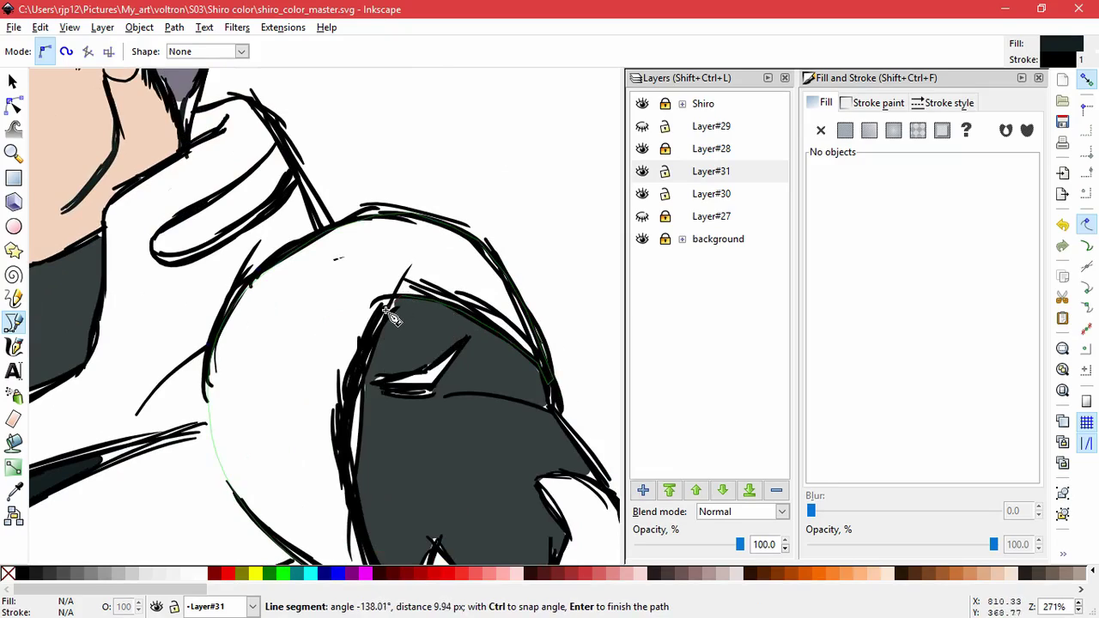
left_click(388, 314)
left_click(355, 400)
left_click(358, 498)
scroll(362, 510, "down", 4)
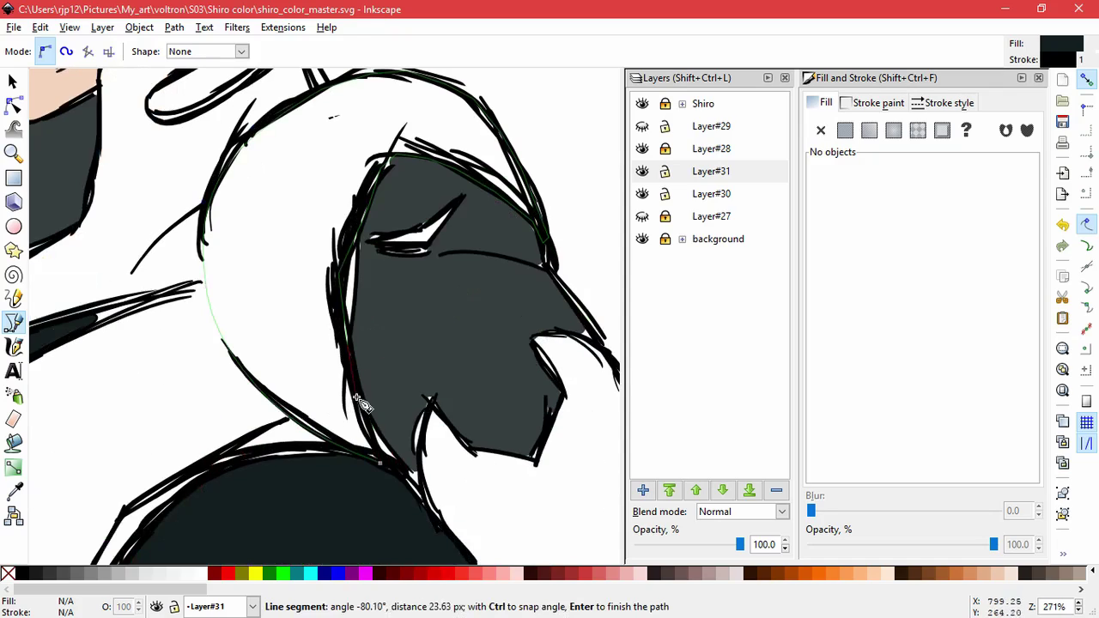
left_click(380, 464)
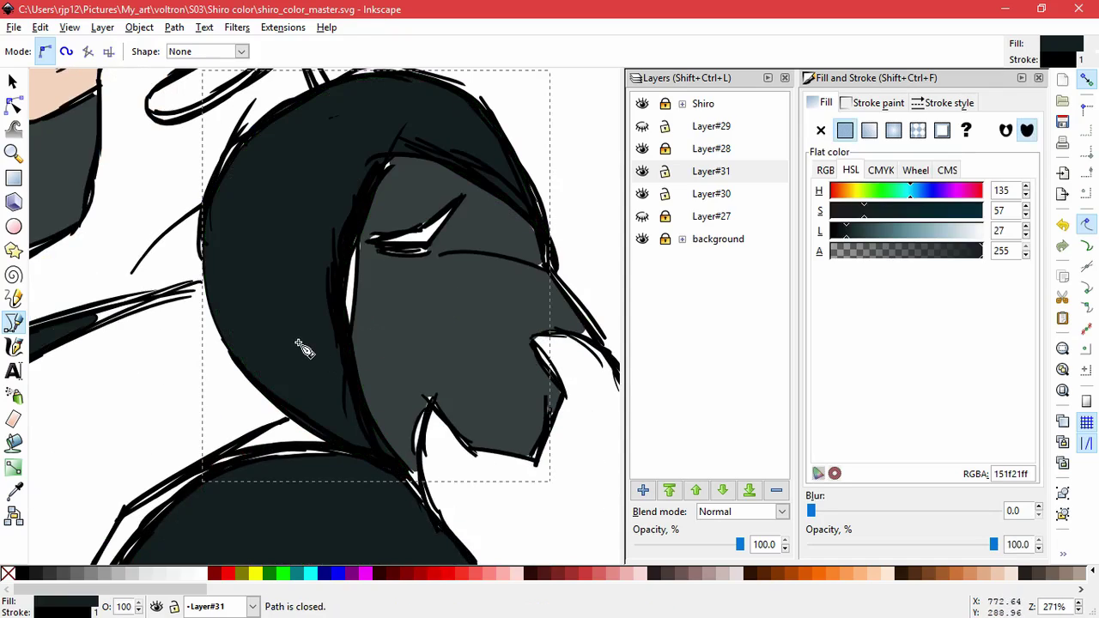
Step: Bucket-fill the far shoulder area beside the collar with 151f21ff and deselect it
key("minus")
key("minus")
key("minus")
key("minus")
key("shift+F7")
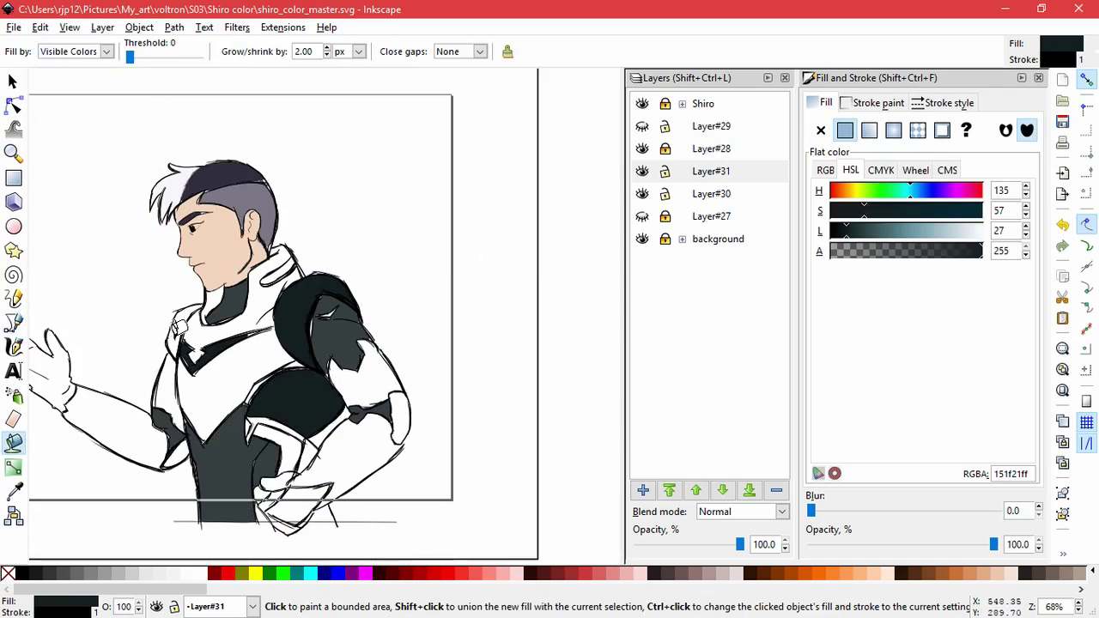
left_click(179, 329)
left_click(12, 81)
left_click(161, 307)
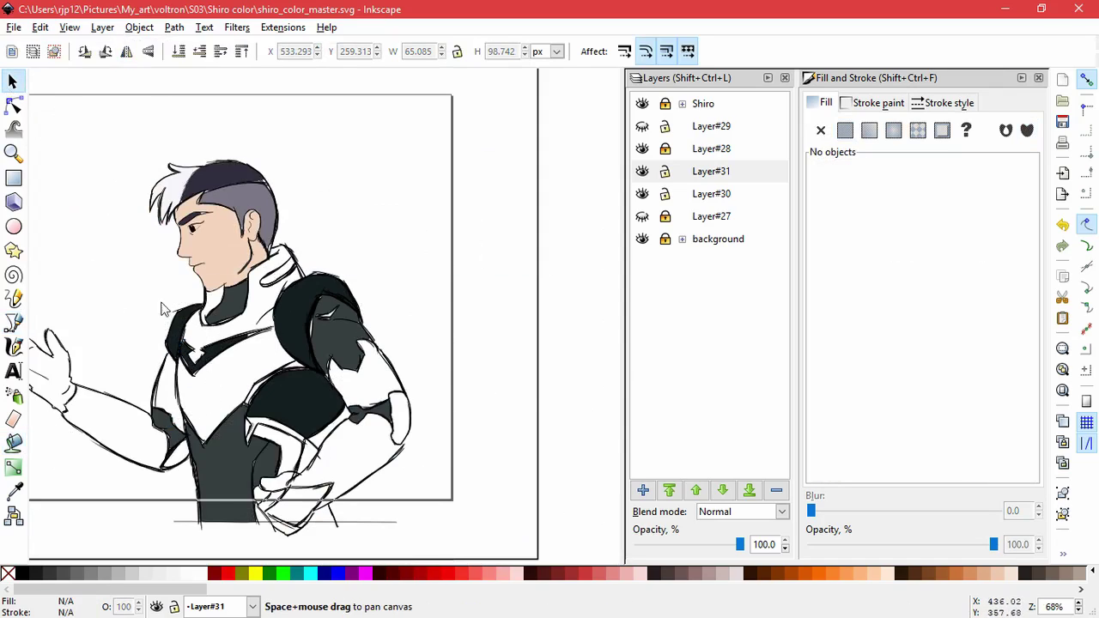
Step: Move the nodes of the dark grey upper-arm fill beneath the line art along the shoulder guard and the small white cutout
left_click_drag(353, 251, 507, 270)
scroll(508, 271, "left", 1)
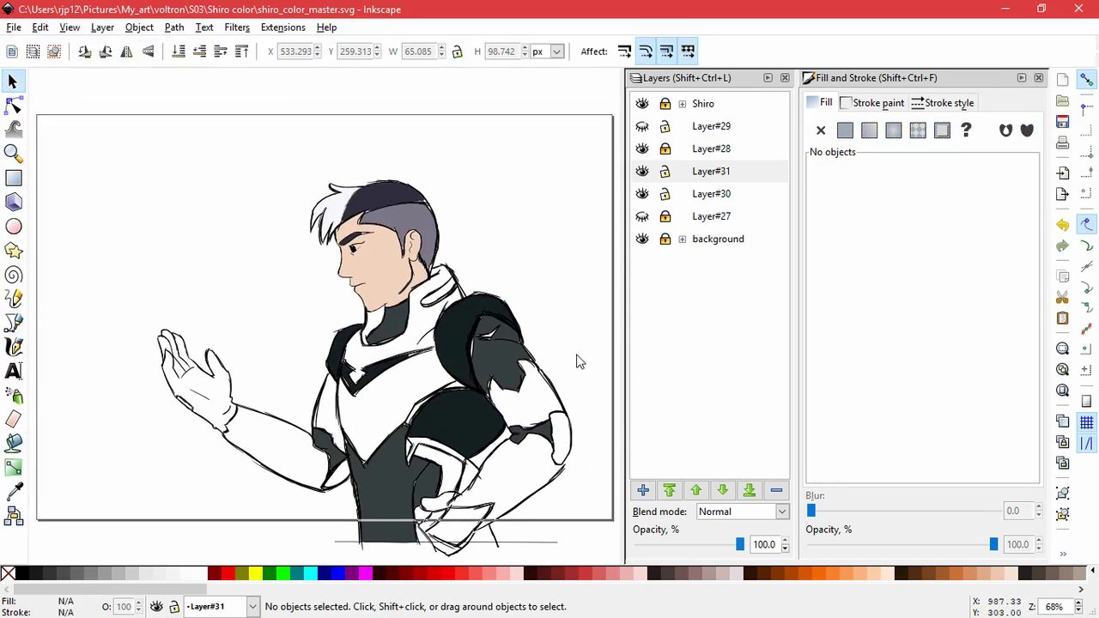
left_click(481, 353)
scroll(482, 353, "up", 4)
key("n")
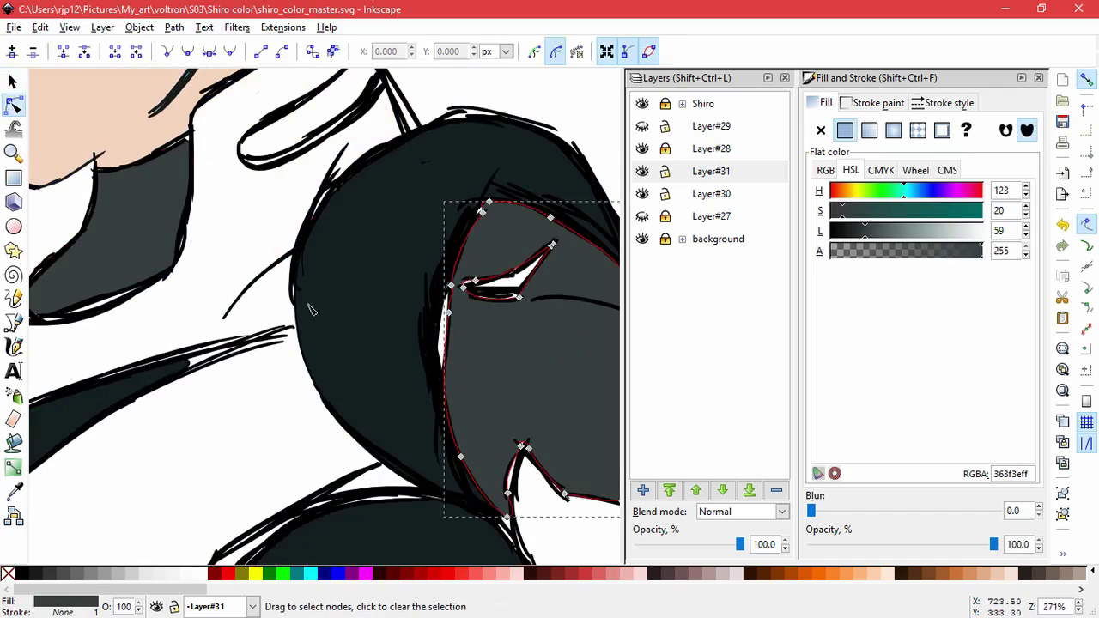
scroll(450, 317, "up", 2)
left_click_drag(457, 269, 441, 270)
left_click_drag(452, 323, 430, 328)
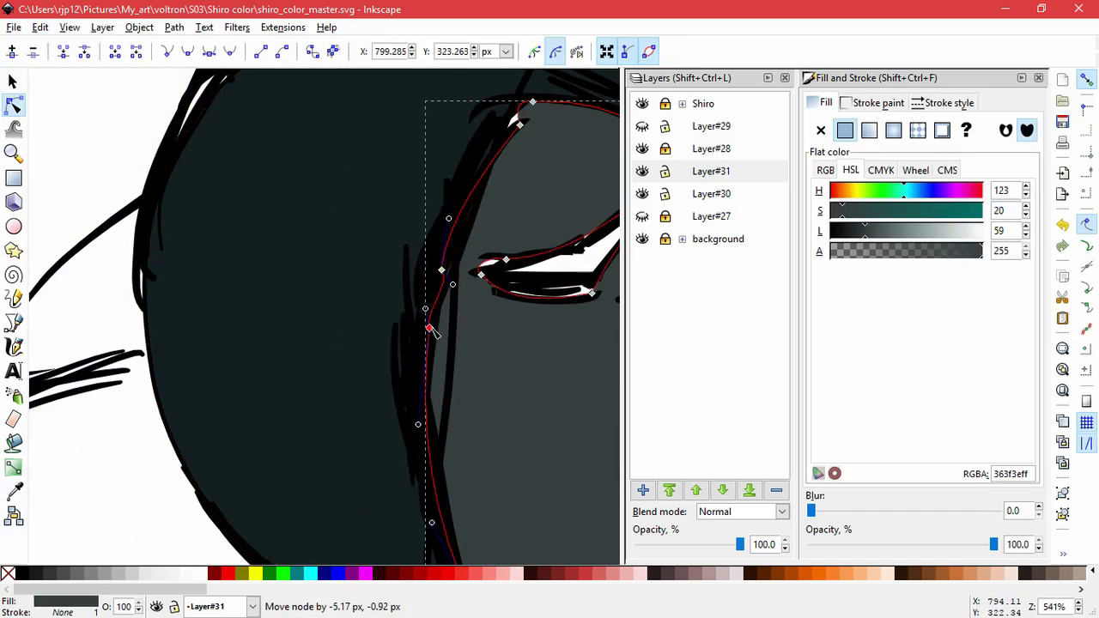
mouse_move(506, 259)
left_mouse_down()
mouse_move(523, 258)
mouse_move(509, 268)
left_mouse_up()
left_click_drag(580, 377, 457, 419)
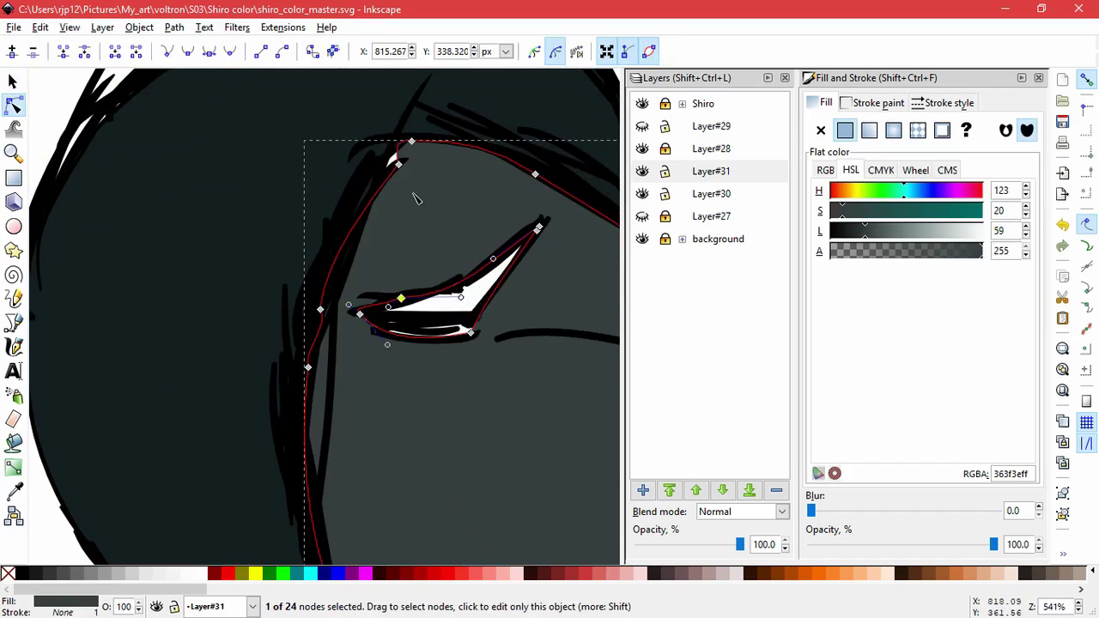
mouse_move(399, 163)
left_mouse_down()
mouse_move(392, 151)
mouse_move(387, 163)
left_mouse_up()
Step: Extend the outer corner of the upper-arm fill to its outline and curve the adjoining jagged edge along the line art
scroll(418, 341, "down", 3)
scroll(554, 418, "up", 2)
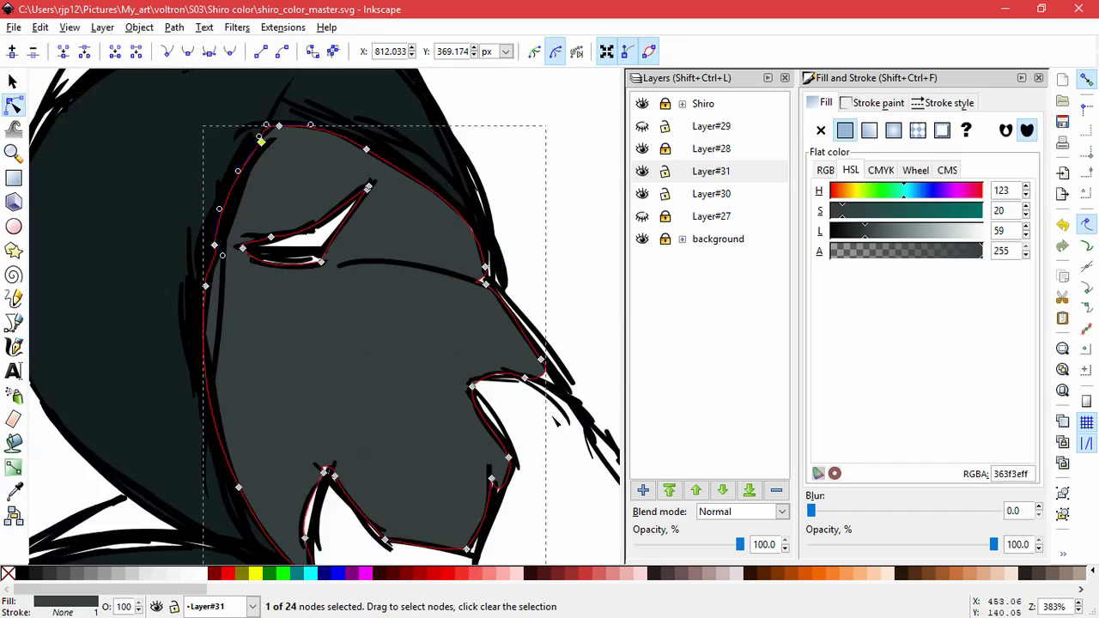
left_click_drag(472, 386, 556, 387)
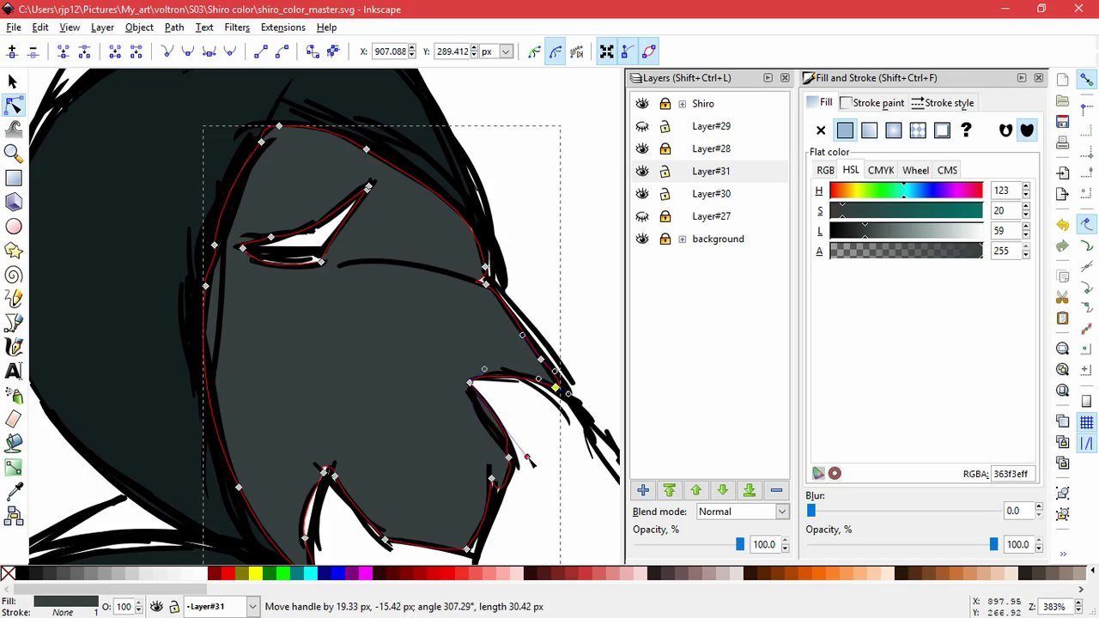
left_click_drag(492, 479, 491, 493)
Step: Pull the upper-arm fill's lower tip down to the armpit and fit the neighbouring notch nodes to the line art
left_click_drag(328, 495, 381, 406)
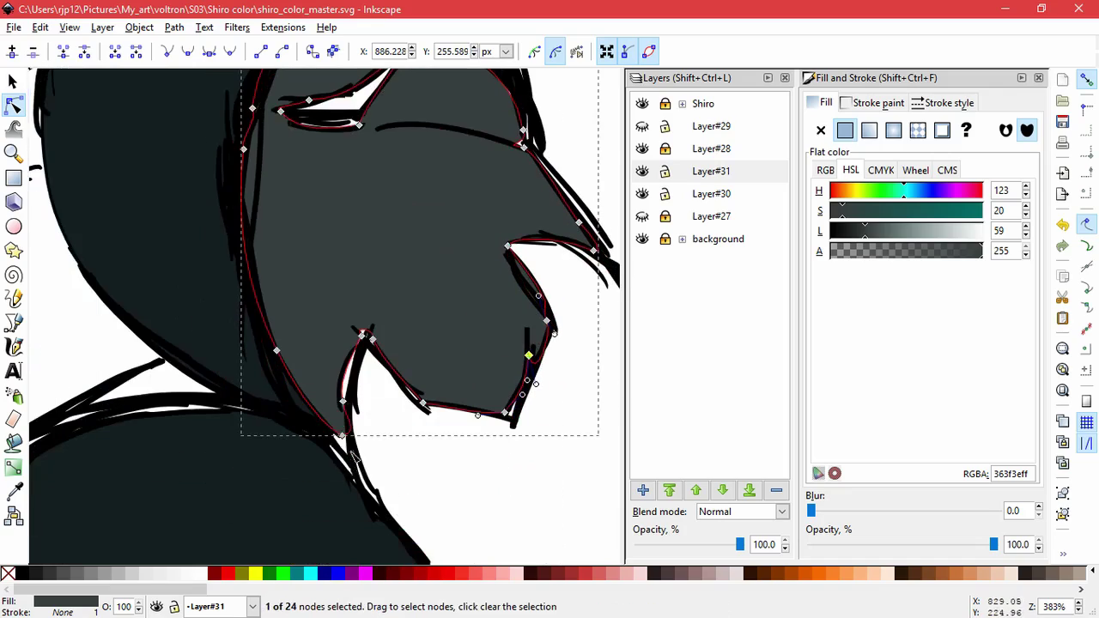
left_click(342, 463)
left_click_drag(341, 464, 316, 456)
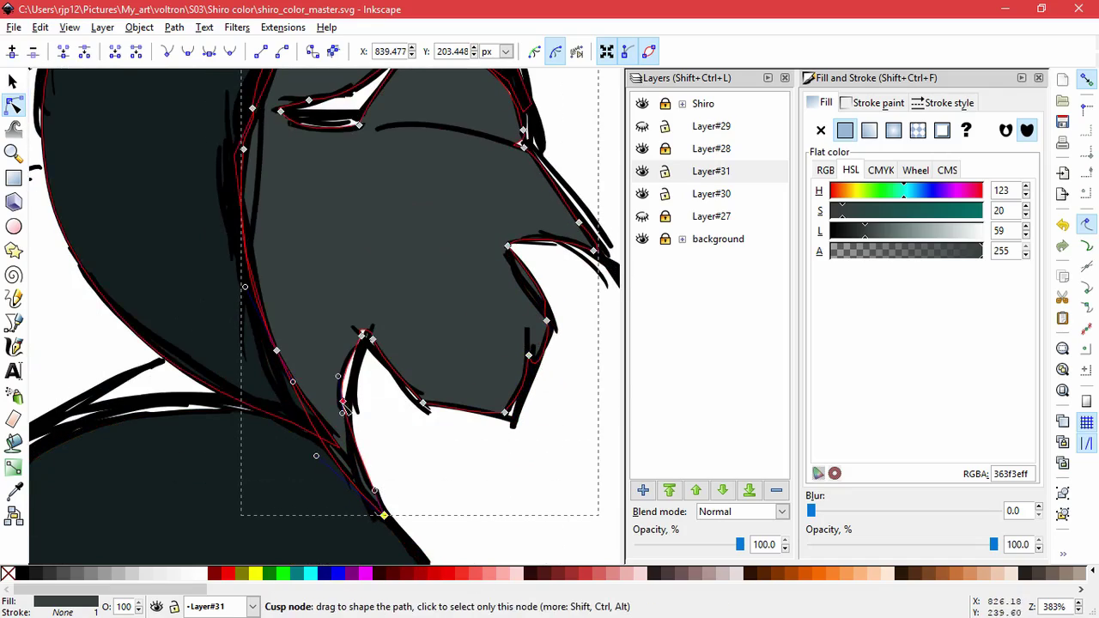
left_click_drag(346, 408, 349, 434)
left_click_drag(365, 337, 362, 365)
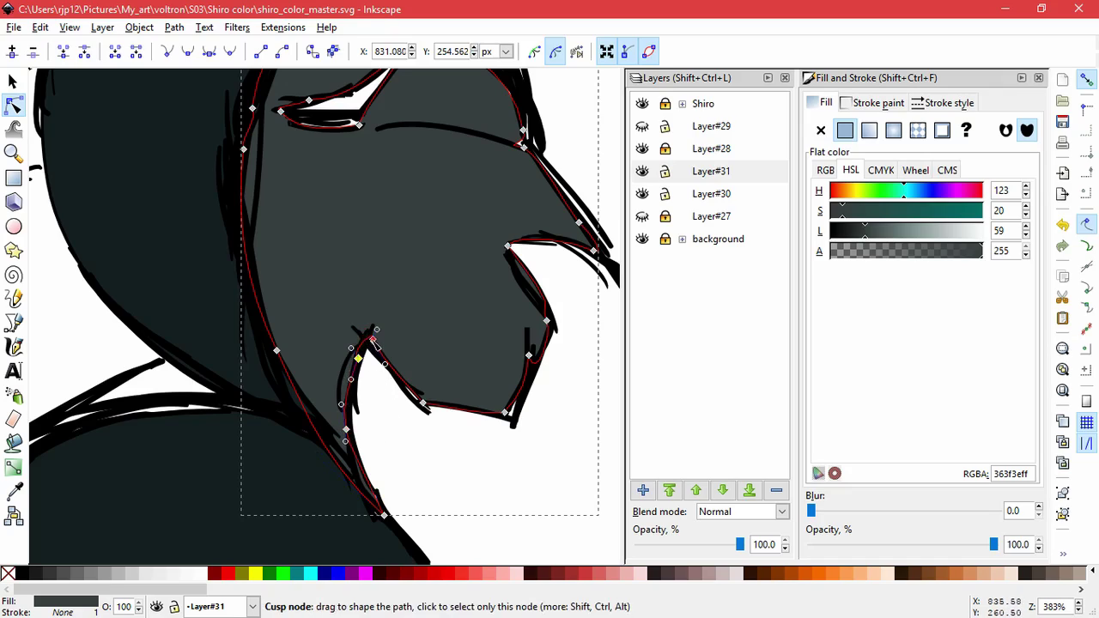
left_click(434, 465)
scroll(436, 464, "up", 2)
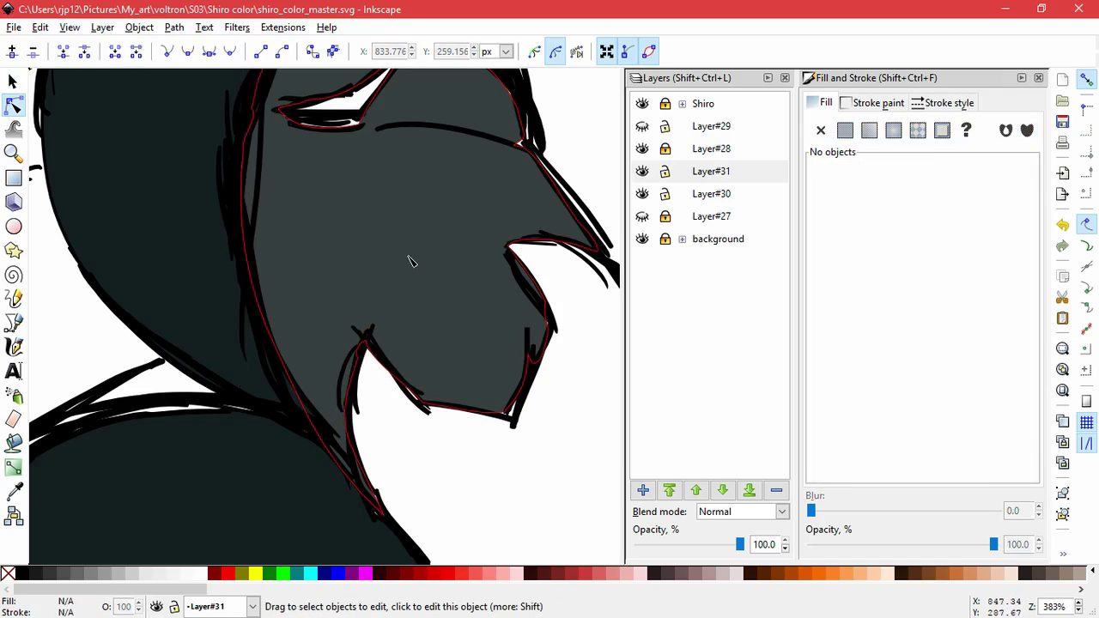
Step: Adjust the lower corner node of the white cutout in the upper-arm fill, then deselect the shape
left_click(412, 249)
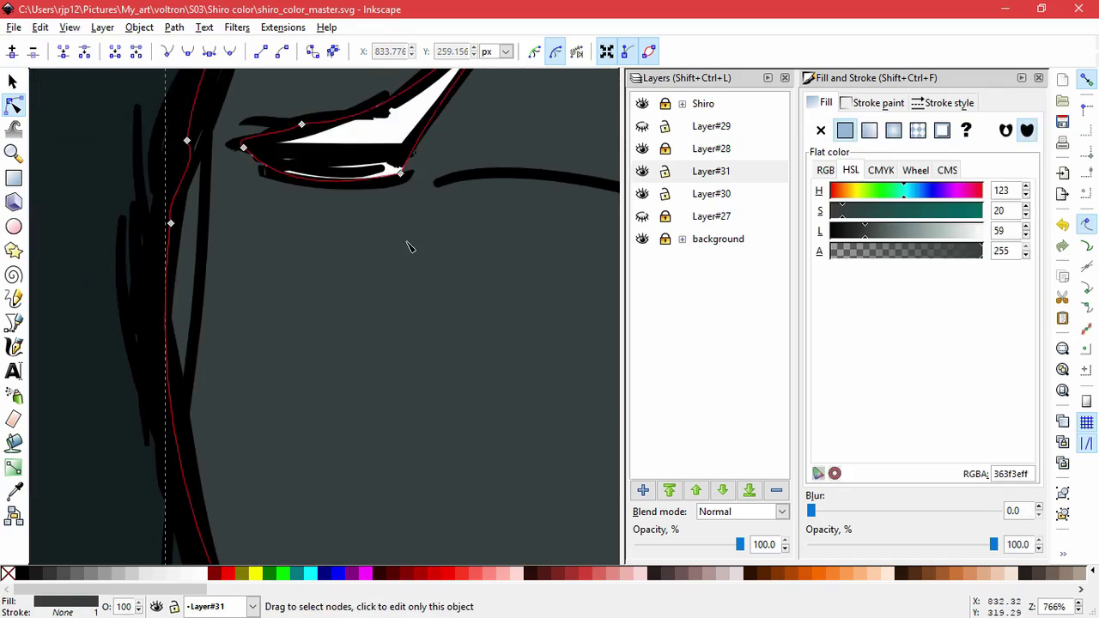
left_click(402, 155)
scroll(386, 280, "down", 5)
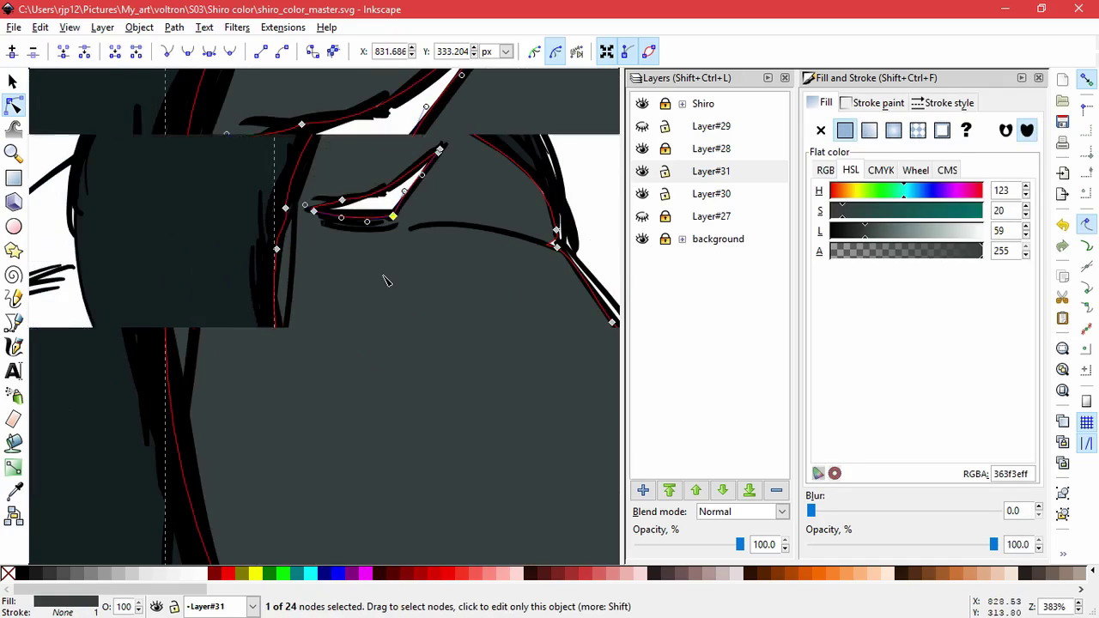
key("Escape")
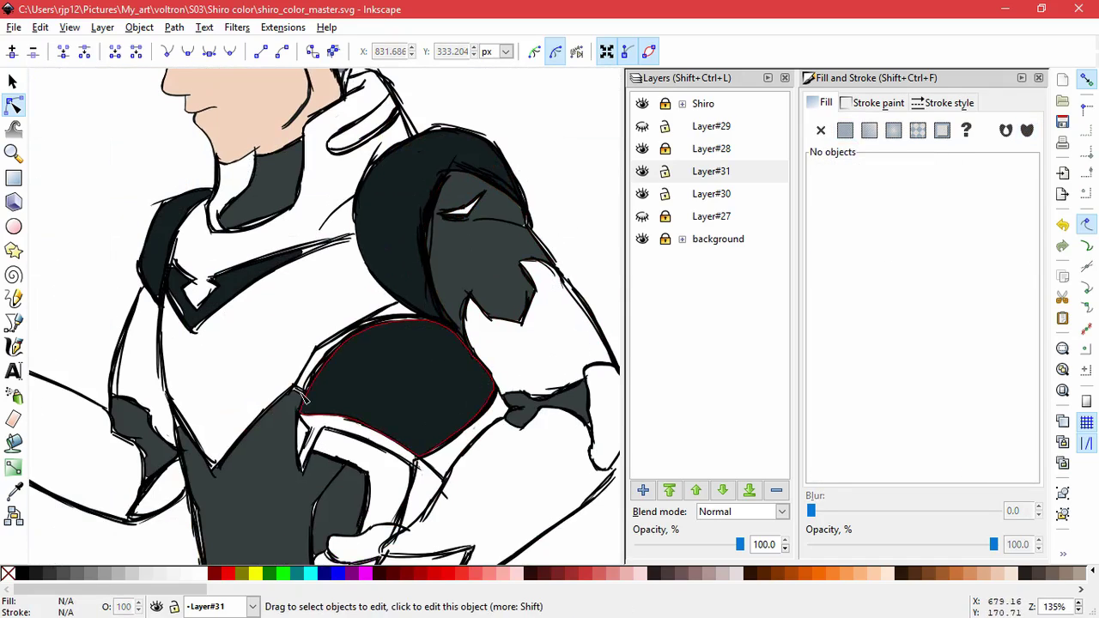
Step: Reshape the V-shaped chest band fill by moving its nodes out to the line art and extending its long pointed end
scroll(211, 304, "up", 2)
left_click(163, 331)
left_click_drag(160, 330, 156, 330)
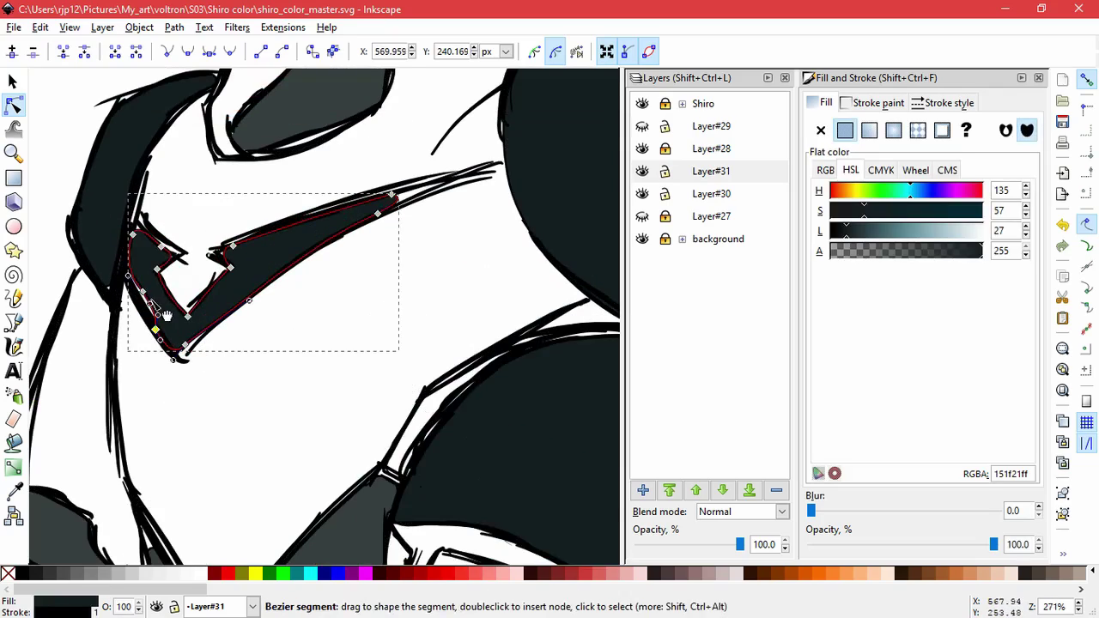
left_click_drag(143, 292, 130, 289)
left_click_drag(133, 234, 132, 210)
left_click_drag(161, 246, 144, 232)
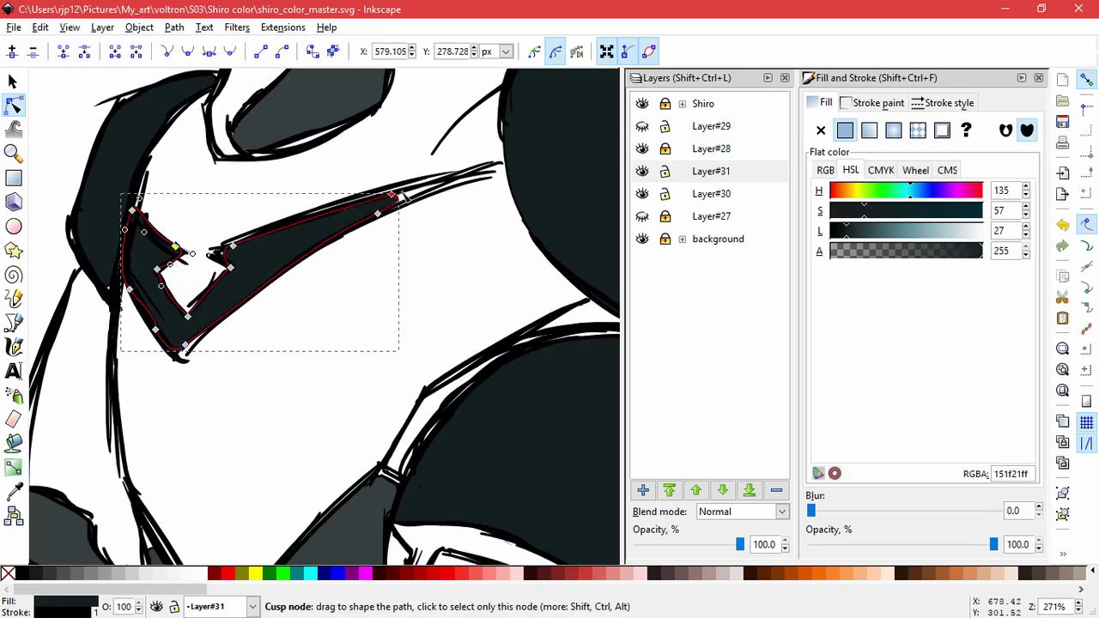
left_click_drag(390, 196, 446, 177)
left_click_drag(222, 254, 208, 254)
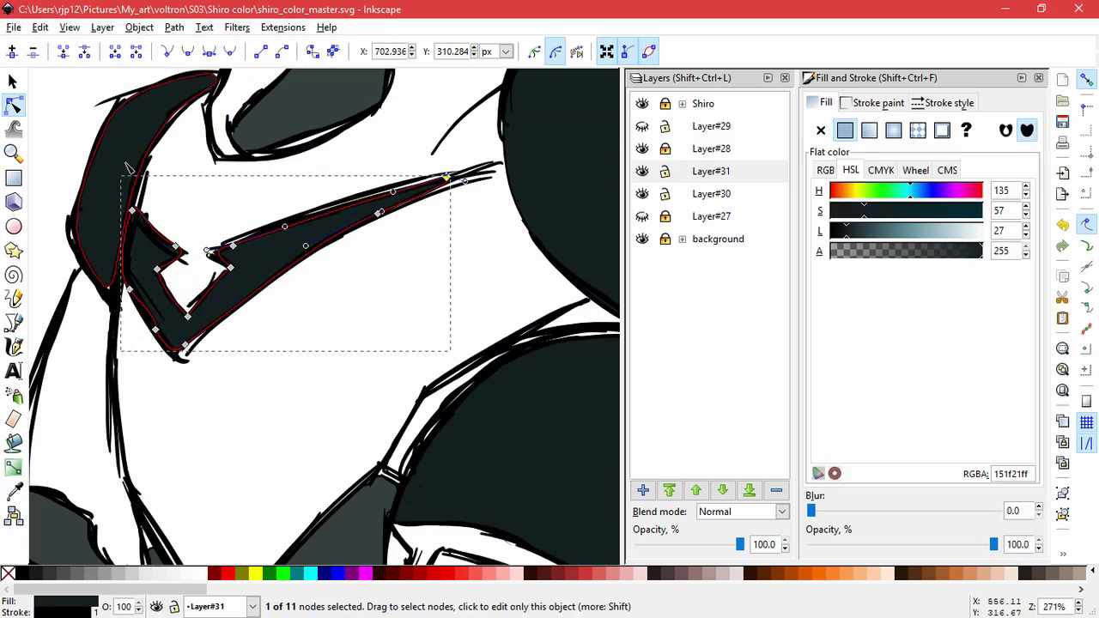
left_click(104, 194)
left_click(226, 449)
Step: Stretch the eyebrow fill to the tail of the brow and curve its upper and lower edges to follow the line art
scroll(310, 374, "down", 3)
scroll(506, 286, "down", 1, "ctrl")
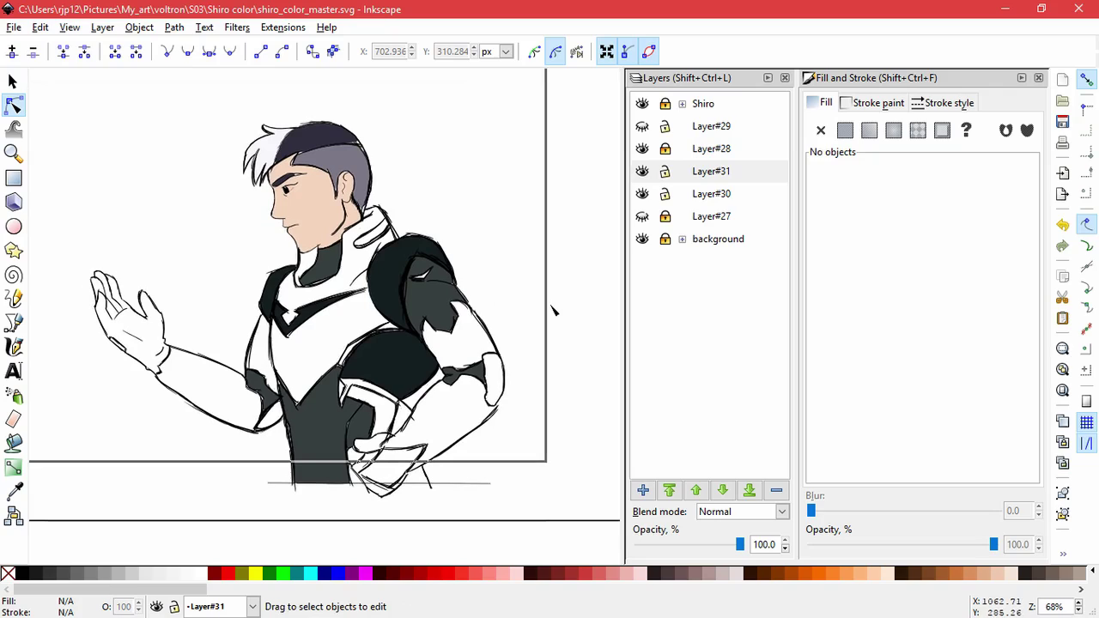
scroll(290, 174, "up", 5, "ctrl")
left_click(257, 191)
scroll(253, 189, "up", 4, "ctrl")
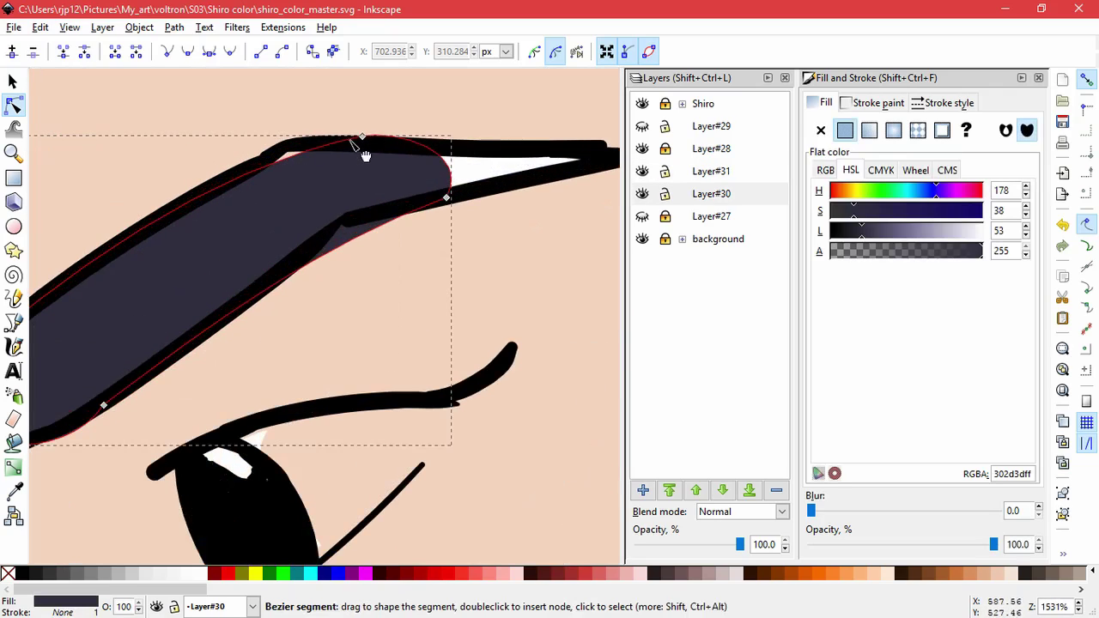
left_click_drag(359, 138, 365, 145)
left_click_drag(207, 176, 258, 126)
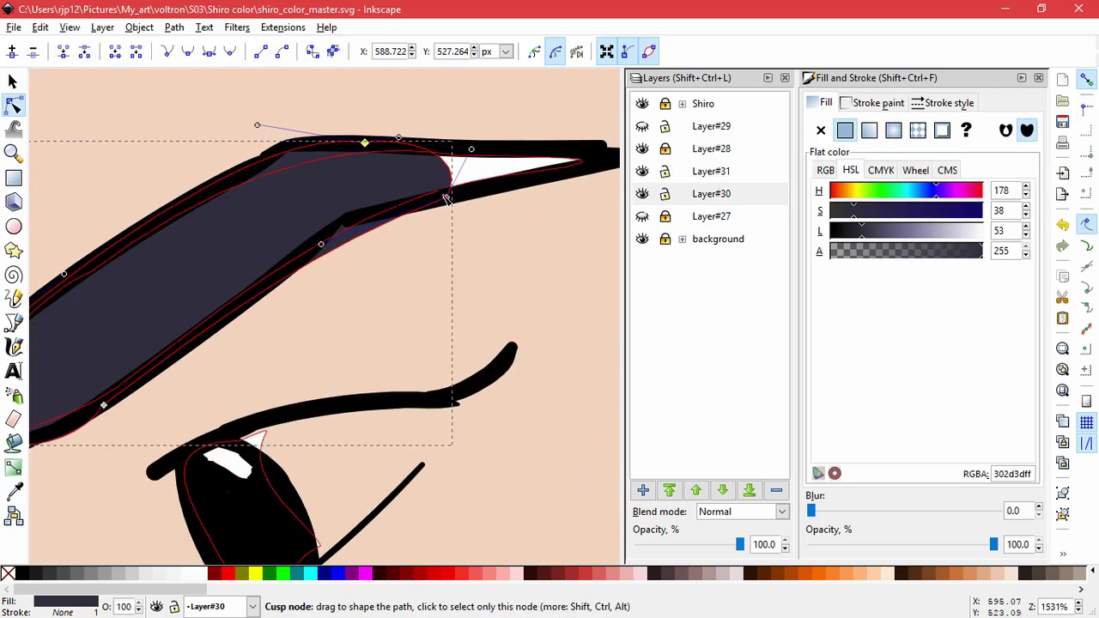
left_click_drag(446, 197, 589, 169)
left_click_drag(614, 122, 537, 137)
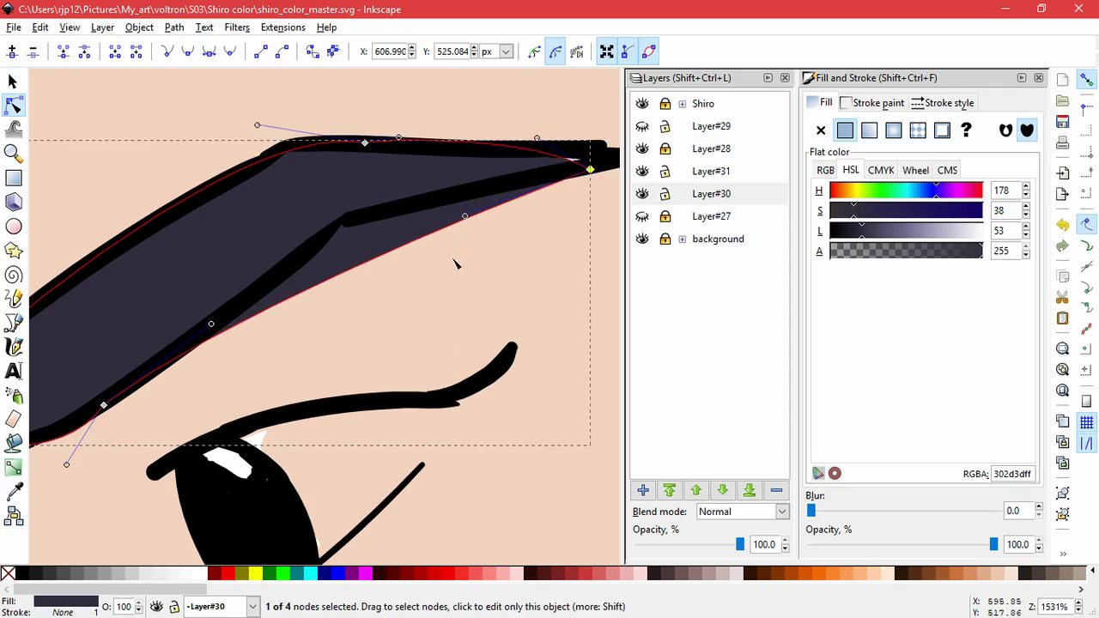
left_click_drag(459, 218, 336, 188)
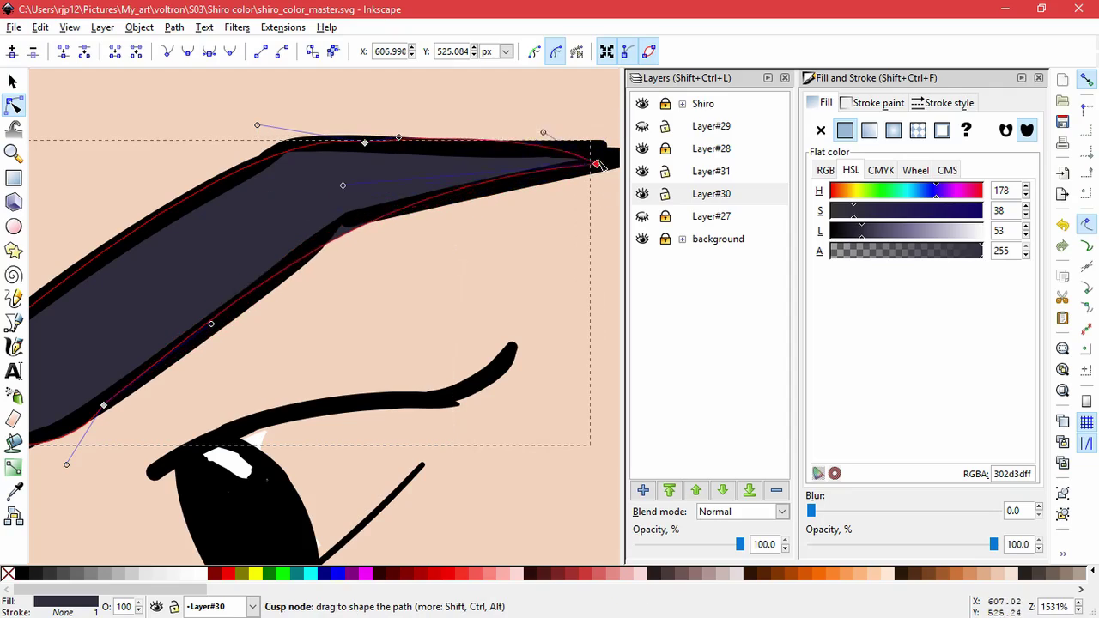
left_click_drag(589, 169, 609, 169)
left_click_drag(211, 323, 336, 216)
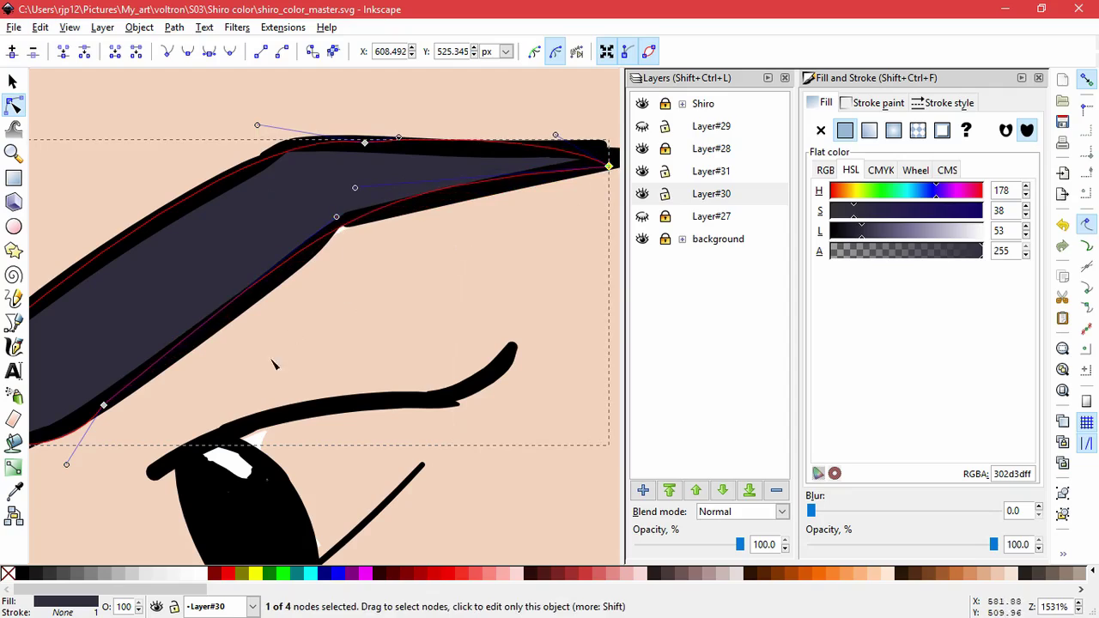
Step: Adjust the nodes and handles at the front end of the eyebrow fill to fit its outline, then deselect it
left_click_drag(275, 363, 439, 288)
left_click_drag(111, 302, 99, 310)
left_click(177, 406)
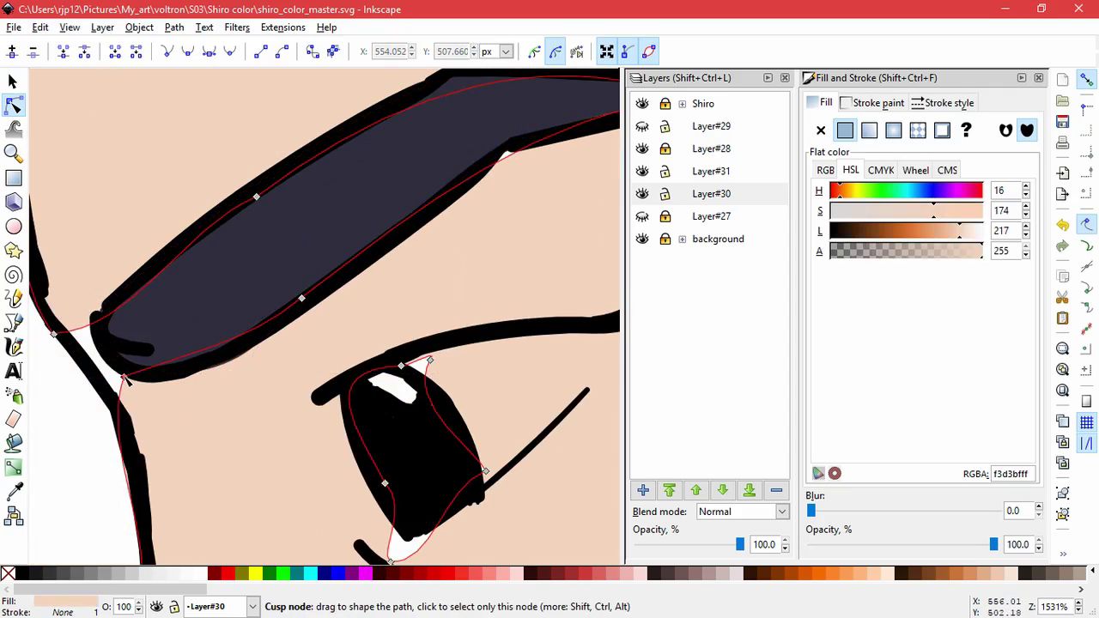
scroll(124, 380, "left", 2)
left_click(375, 228)
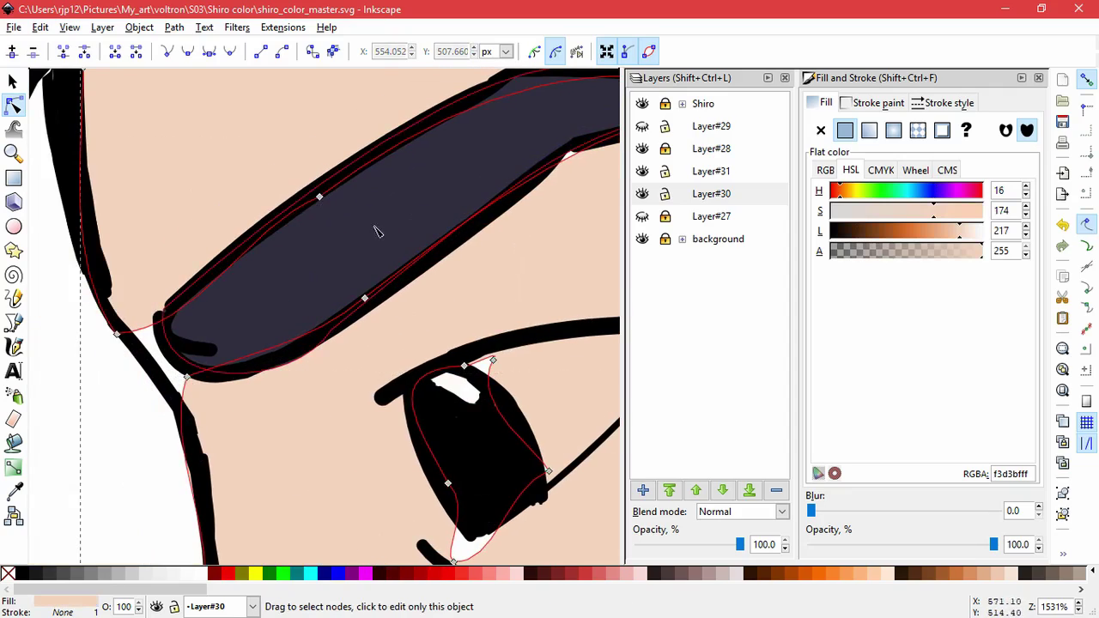
left_click_drag(324, 213, 218, 404)
left_click_drag(199, 330, 205, 415)
left_click(149, 437)
left_click(150, 437)
scroll(144, 437, "down", 3)
scroll(147, 441, "down", 3)
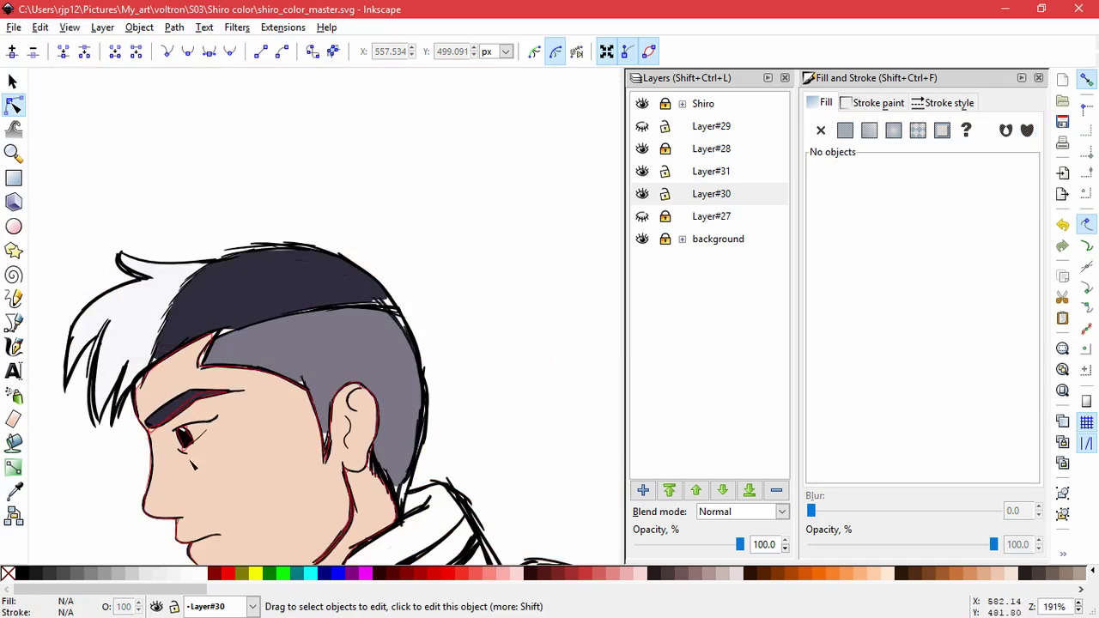
Step: Move the skin fill's forehead and temple corner nodes out to the hairline and straighten its edge under the line art
scroll(147, 383, "up", 2)
left_click(143, 392)
scroll(144, 392, "up", 2)
left_click(119, 386)
left_click_drag(119, 386, 114, 369)
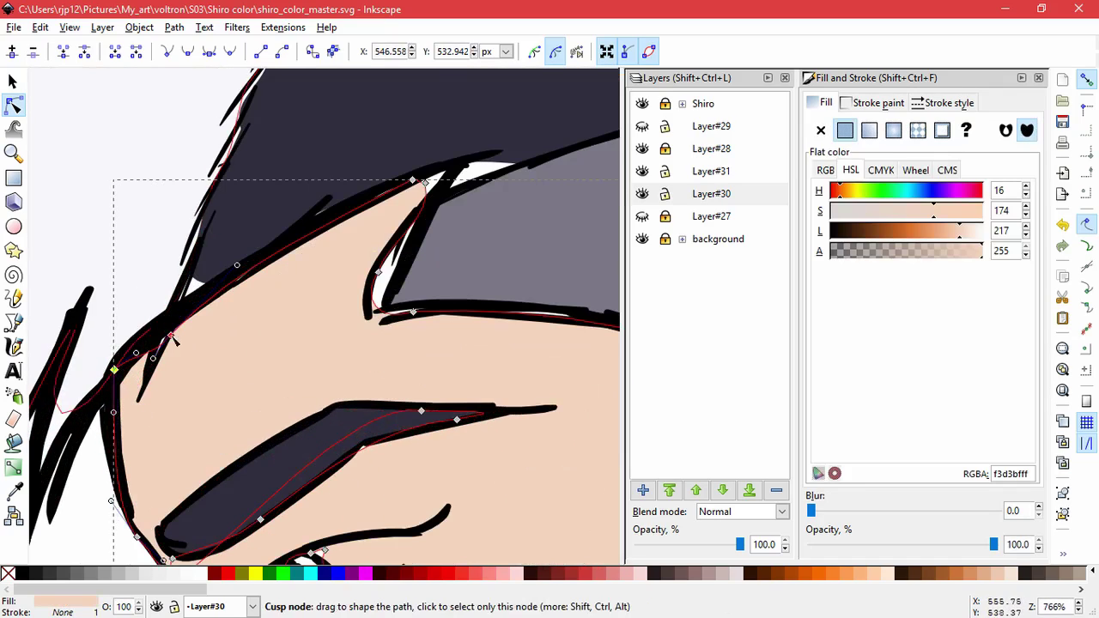
left_click_drag(171, 335, 173, 324)
left_click(424, 180)
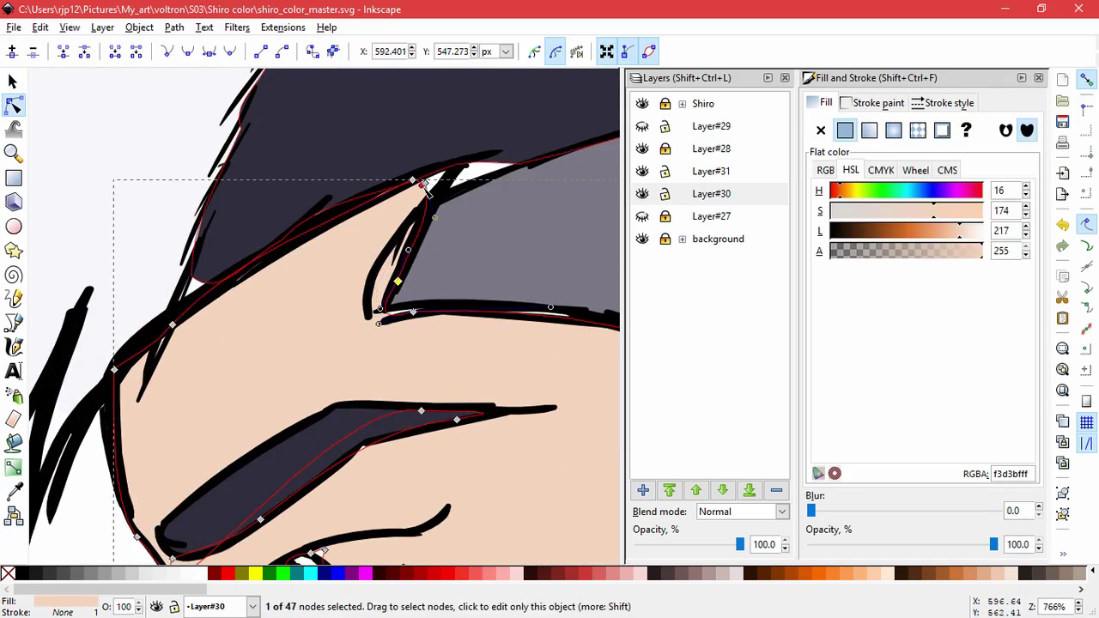
left_click_drag(423, 180, 447, 169)
scroll(412, 333, "down", 3)
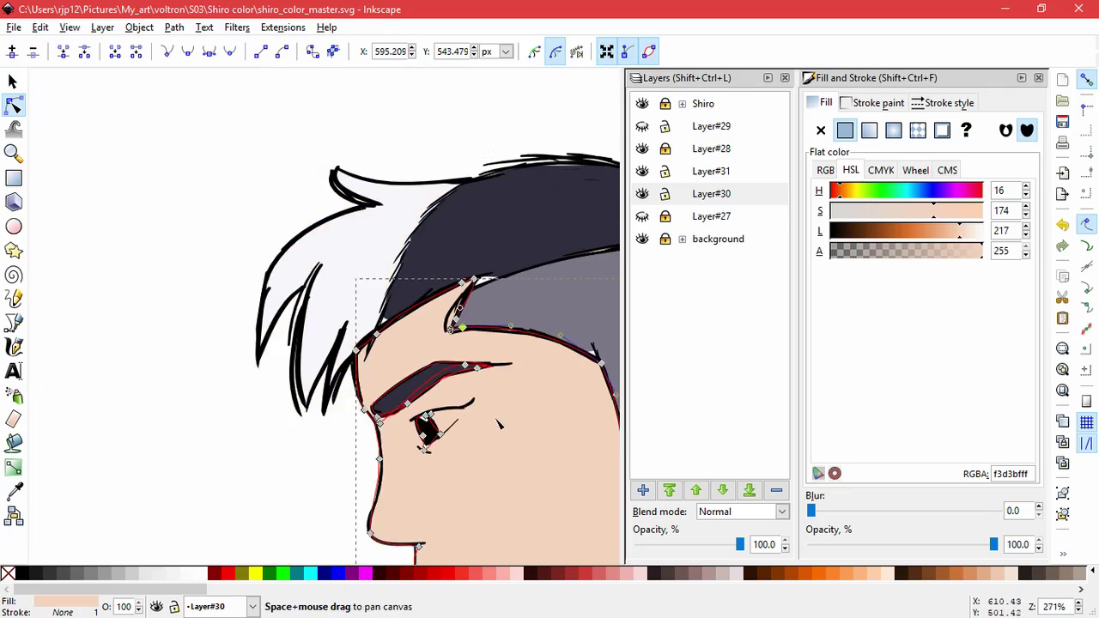
Step: Delete the jaw-line nodes inside the skin fill and adjust its node beside the ear
scroll(410, 335, "down", 2)
left_click_drag(443, 295, 490, 405)
key("Delete")
key("ctrl+z")
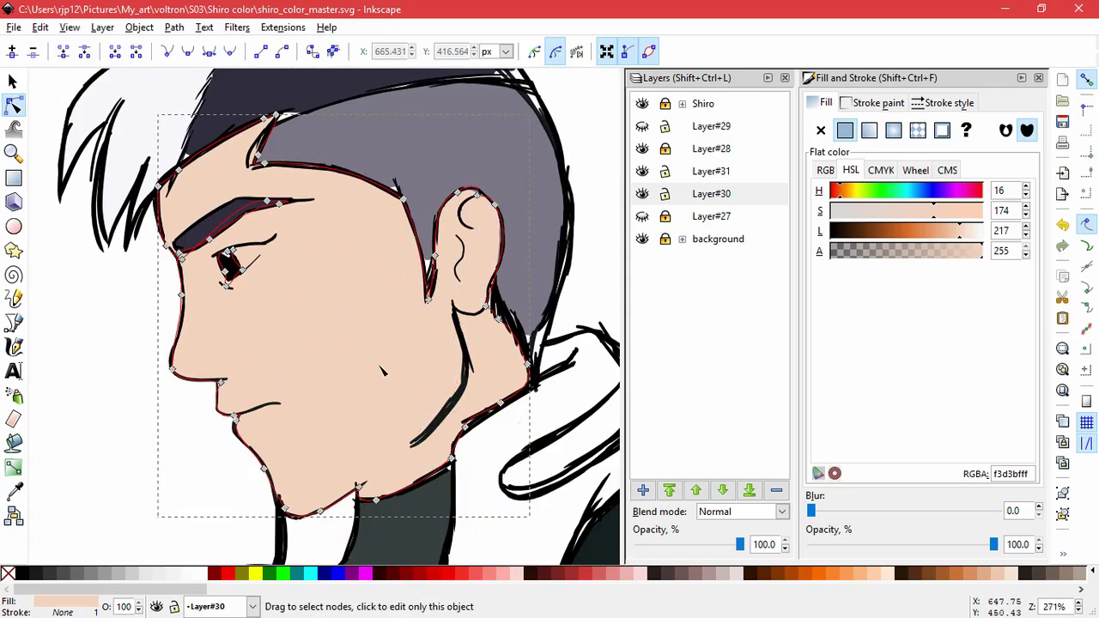
scroll(432, 312, "up", 2)
mouse_move(429, 309)
left_mouse_down()
mouse_move(412, 286)
mouse_move(409, 297)
mouse_move(441, 291)
left_mouse_up()
Step: Curve the lower edge of the dark hair fill at the temple corner so it follows the line art
key("space")
left_click_drag(386, 127, 407, 283)
key("space")
left_click_drag(162, 215, 205, 307)
left_click(235, 182)
left_click(193, 211)
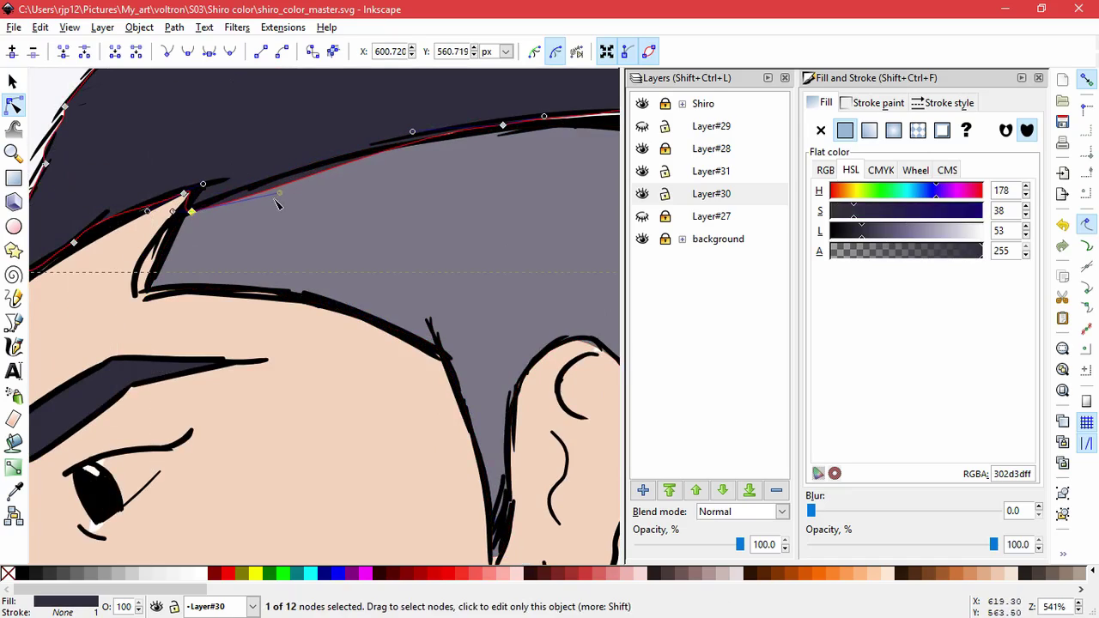
left_click_drag(280, 194, 276, 173)
Step: Shift the crown node of the dark hair fill so its upper edge follows the top of the head
left_click_drag(534, 164, 294, 224)
left_click_drag(430, 148, 486, 300)
key("space")
left_click_drag(446, 255, 446, 209)
key("space")
left_click_drag(206, 172, 404, 246)
left_click_drag(315, 211, 336, 205)
Step: Move the grey hair fill's upper back corner out to the head outline and curve the edge below it
key("space")
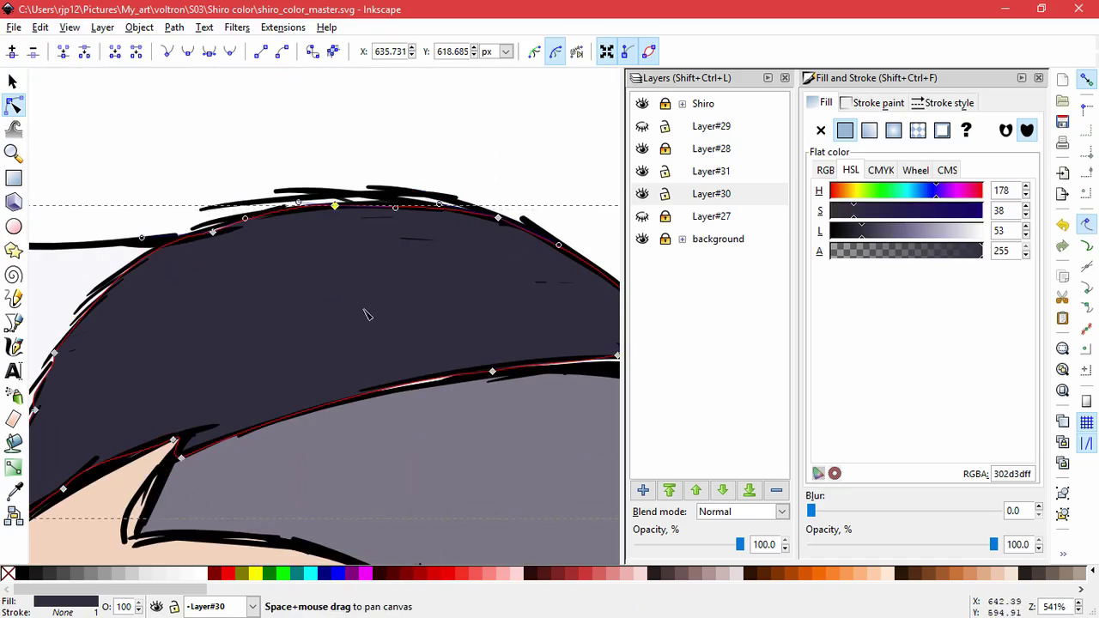
left_click_drag(365, 314, 195, 142)
left_click(513, 264)
left_click_drag(485, 212, 518, 205)
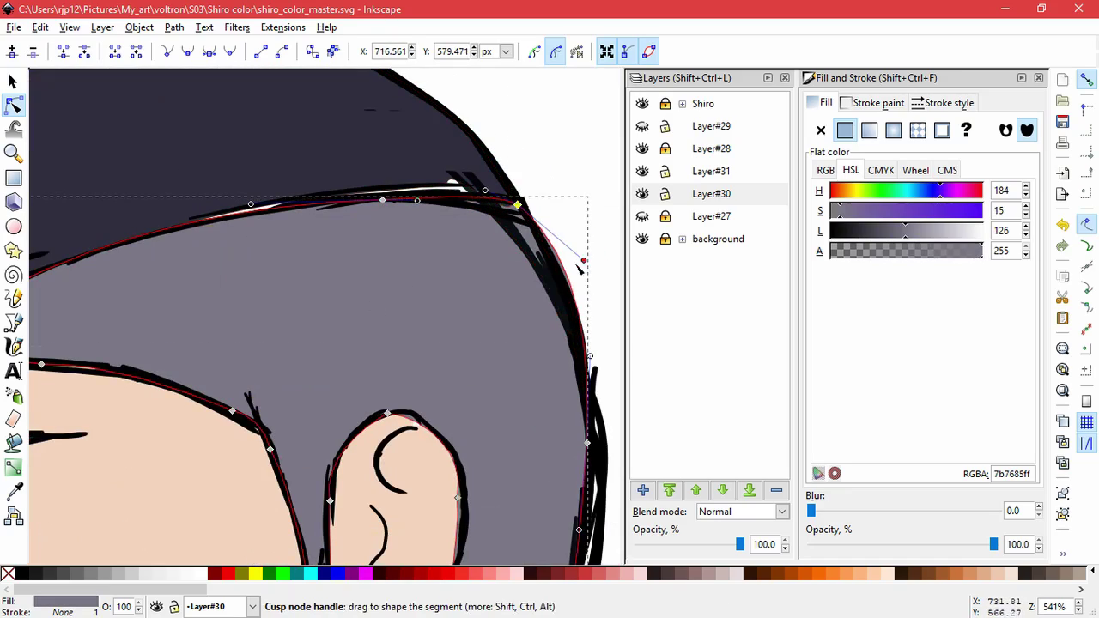
left_click_drag(582, 261, 564, 262)
Step: Adjust the dark hair fill's lower edge nodes at the back of the head, then deselect the shape
left_click(303, 178)
left_click_drag(321, 197, 330, 200)
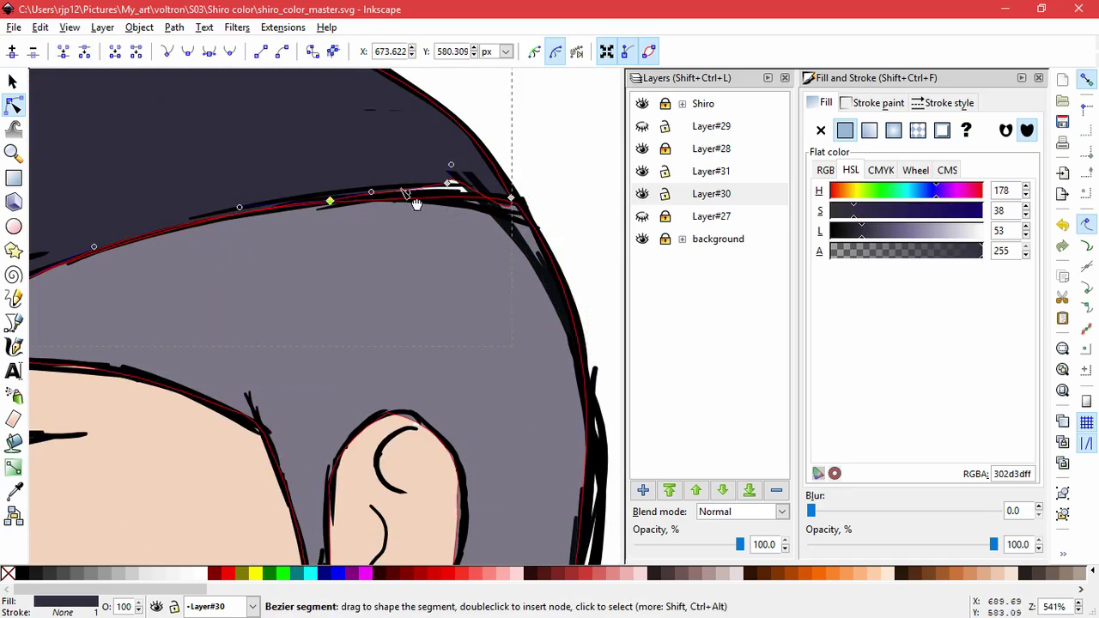
left_click_drag(447, 182, 454, 197)
double_click(598, 309)
Step: Extend the grey hair fill's nape point and reposition its back-of-head node along the line art
scroll(606, 311, "down", 2)
key("space")
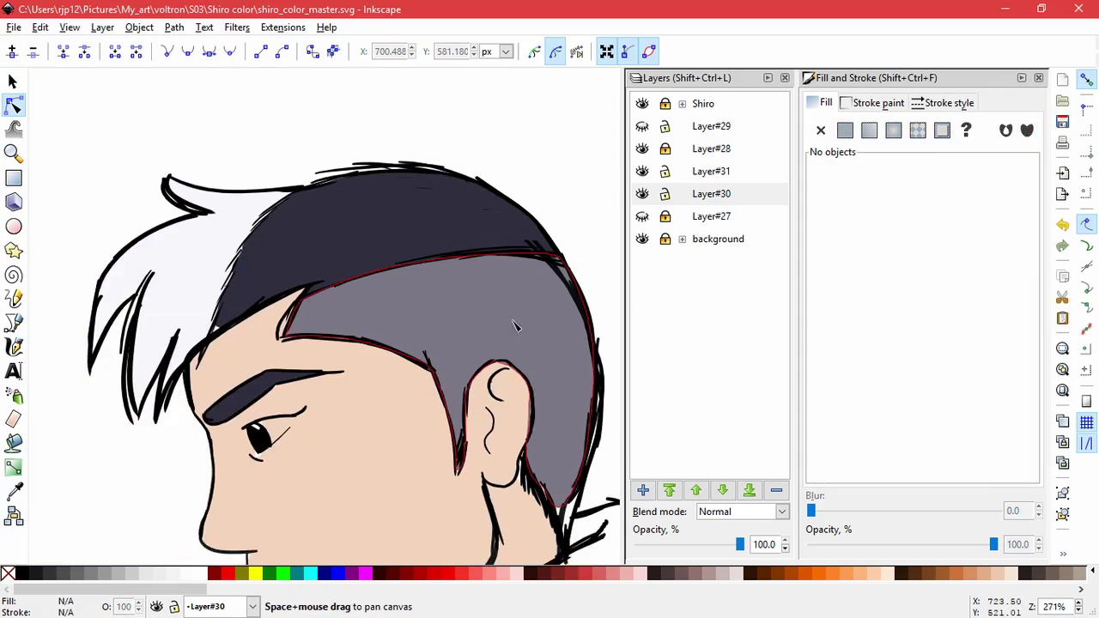
left_click_drag(515, 326, 449, 261)
left_click(449, 261)
scroll(433, 399, "up", 2)
left_click_drag(442, 385, 443, 463)
left_click_drag(498, 381, 471, 386)
left_click_drag(502, 137, 511, 198)
key("ctrl+z")
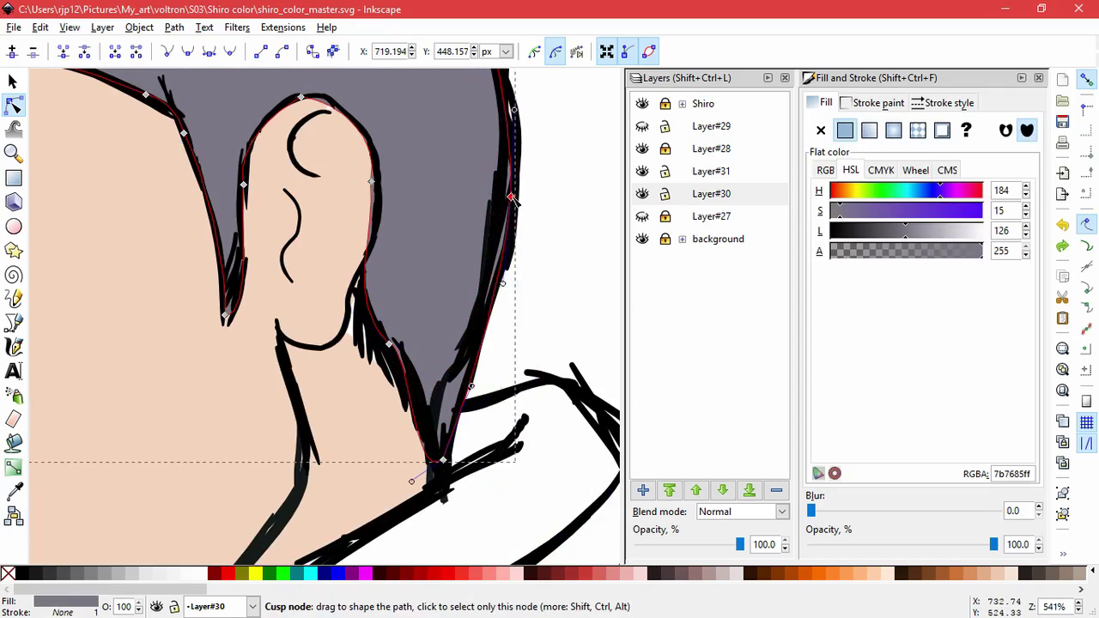
Step: Fit the grey hair fill and the skin fill to the rounded outer outline of the ear
left_click_drag(372, 182, 377, 204)
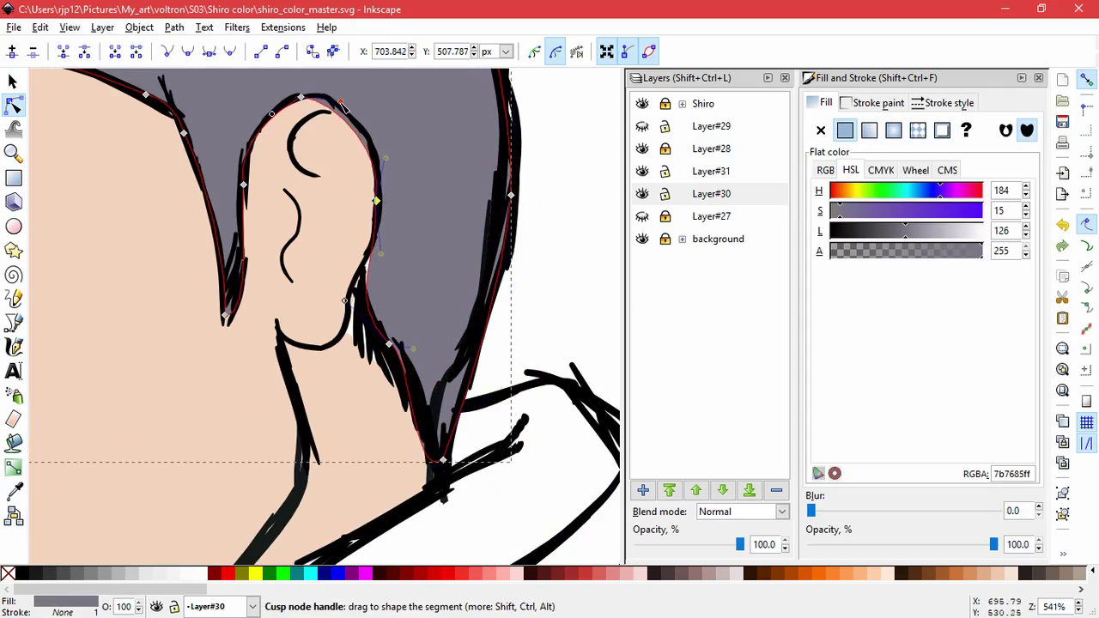
mouse_move(340, 103)
left_mouse_down()
mouse_move(346, 85)
mouse_move(335, 105)
left_mouse_up()
left_click(350, 212)
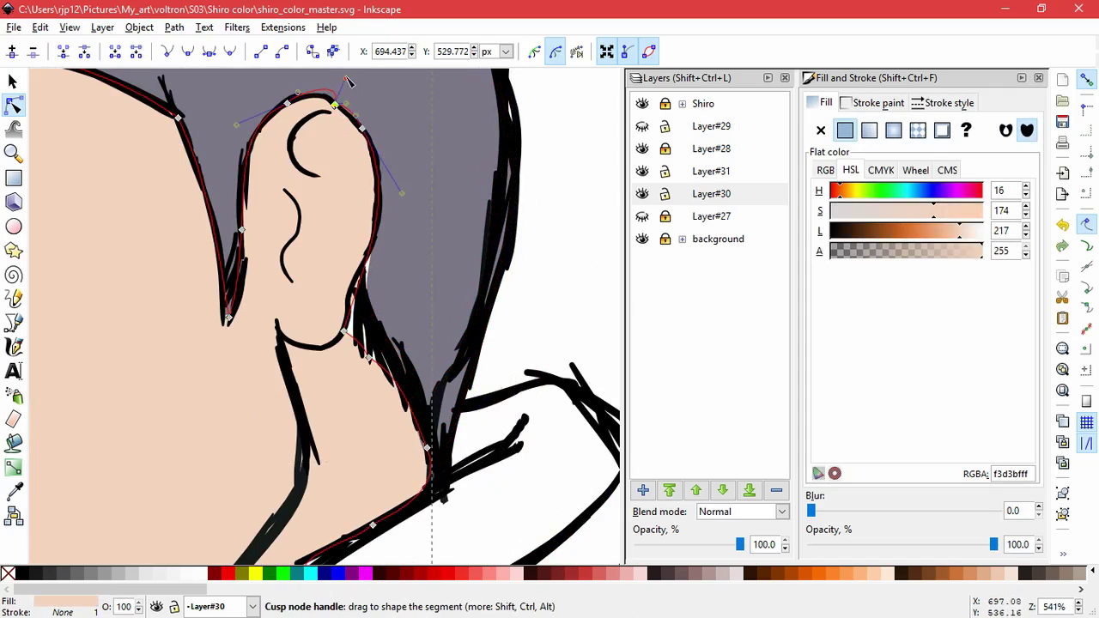
left_click_drag(348, 333, 371, 292)
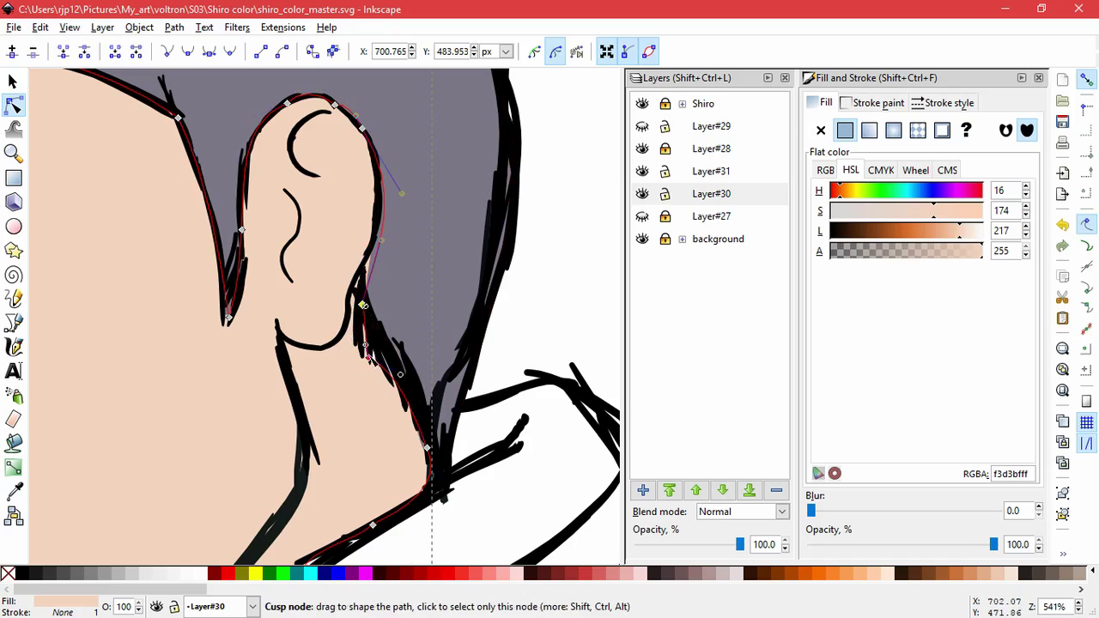
Step: Refine the grey hair fill's edge behind the earlobe and bring its nape tip to the collar line, then deselect it
left_click(375, 283)
left_click_drag(389, 343, 381, 337)
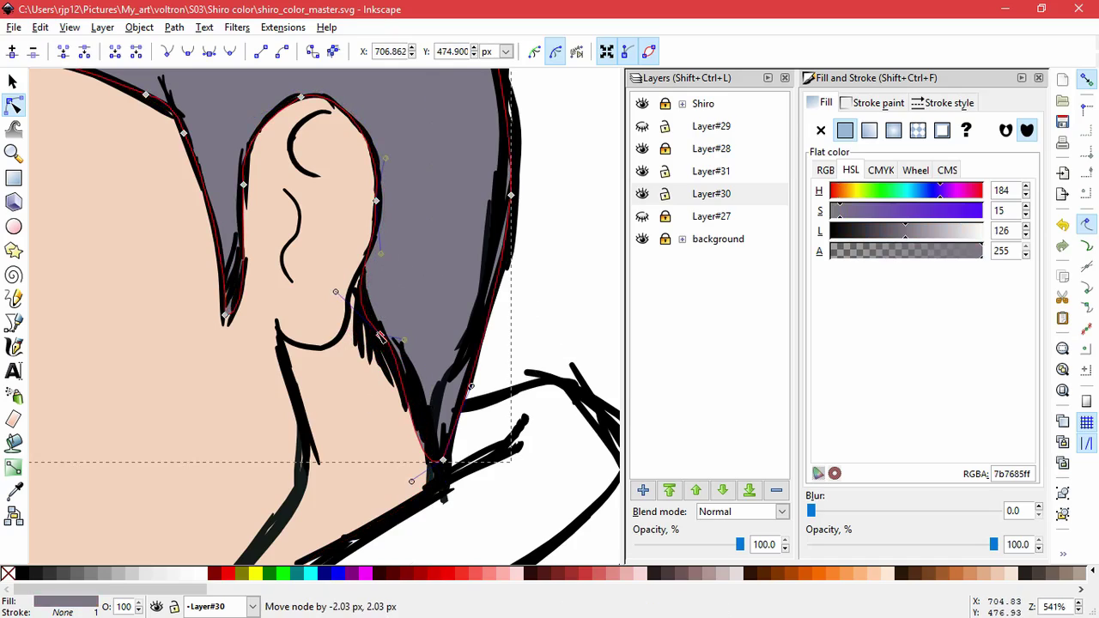
left_click_drag(442, 461, 438, 483)
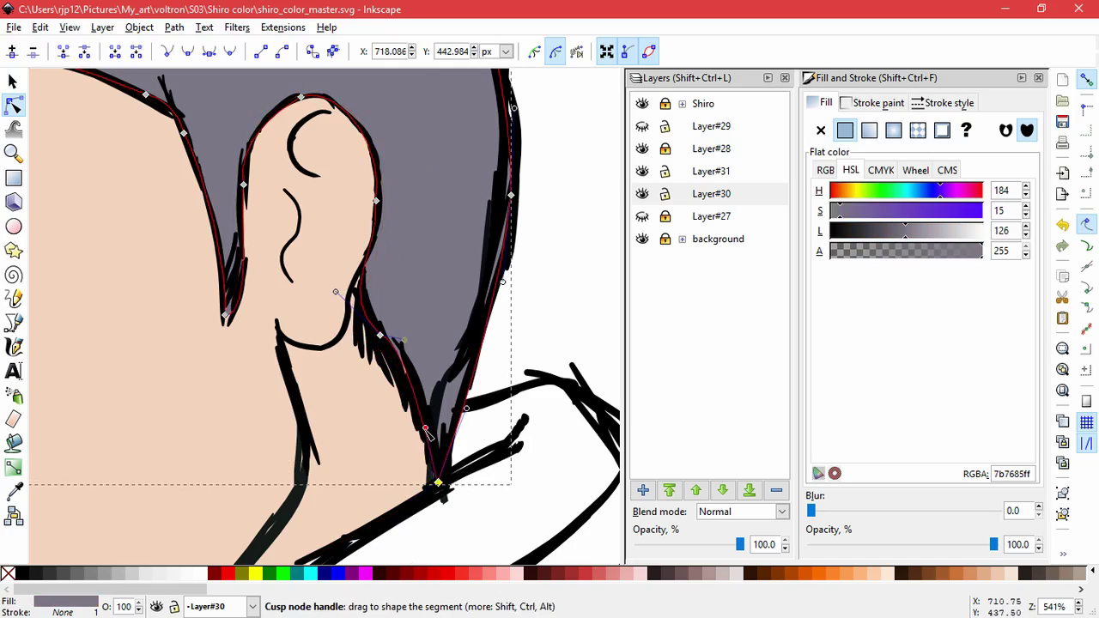
left_click(553, 316)
left_click(553, 316)
scroll(553, 316, "down", 3)
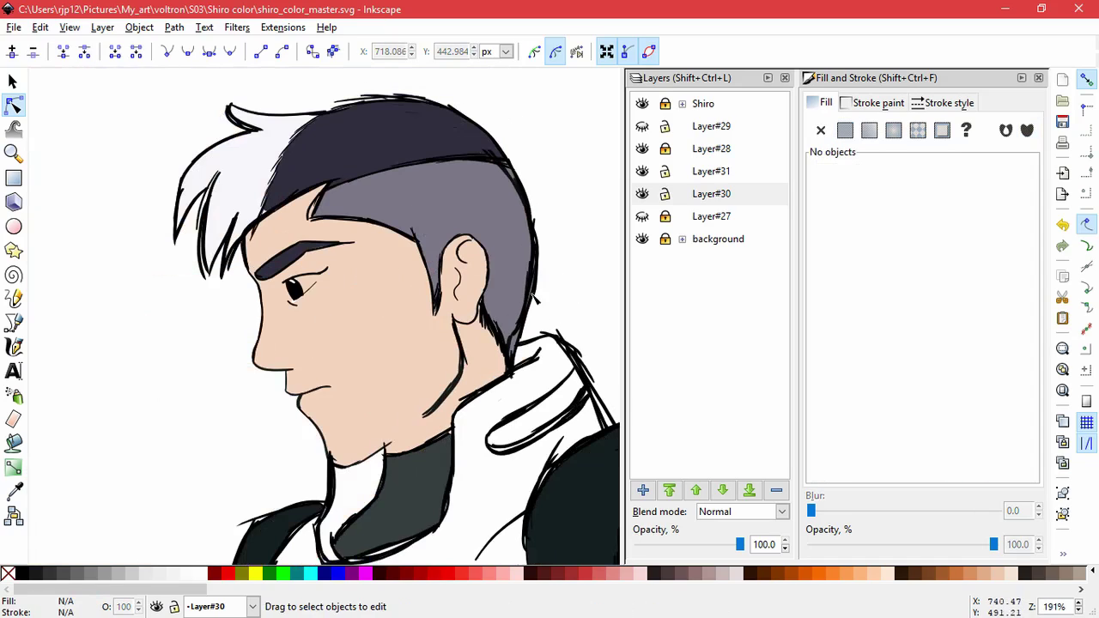
Step: Move the dark hair fill's front lower corner node down to the forehead outline
scroll(239, 179, "up", 4)
left_click(348, 223)
left_click_drag(292, 273, 279, 292)
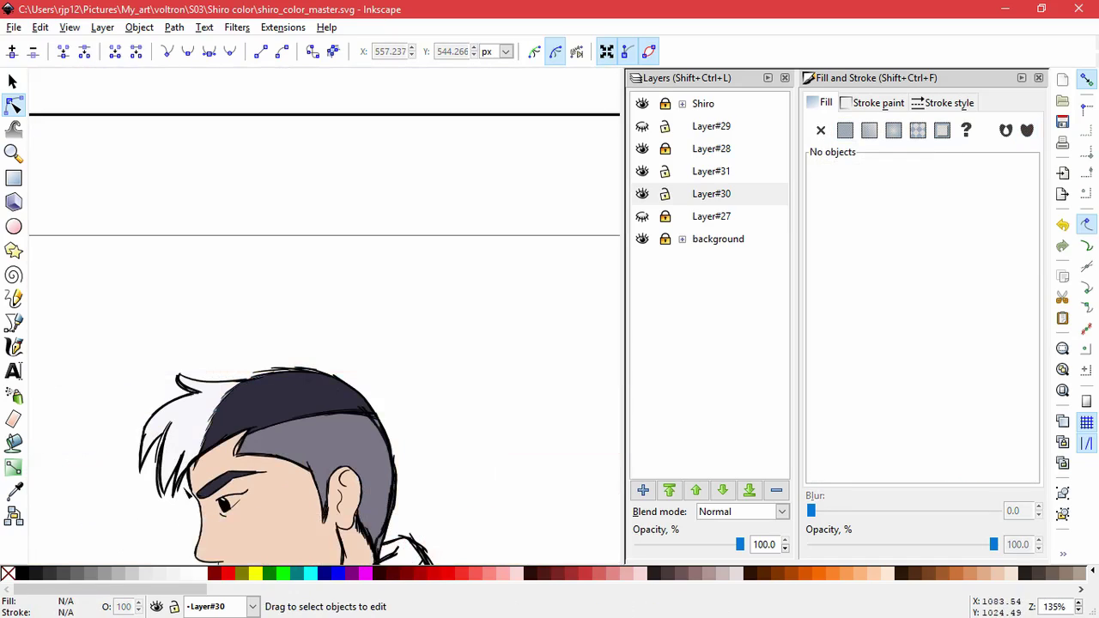
Step: Draw a closed eye-white shape with the Pen tool, following the upper eyelid, the iris tip and the lower lid line
left_click_drag(496, 473, 469, 189)
left_click_drag(518, 307, 554, 306)
scroll(196, 227, "up", 3)
left_click_drag(456, 373, 371, 277)
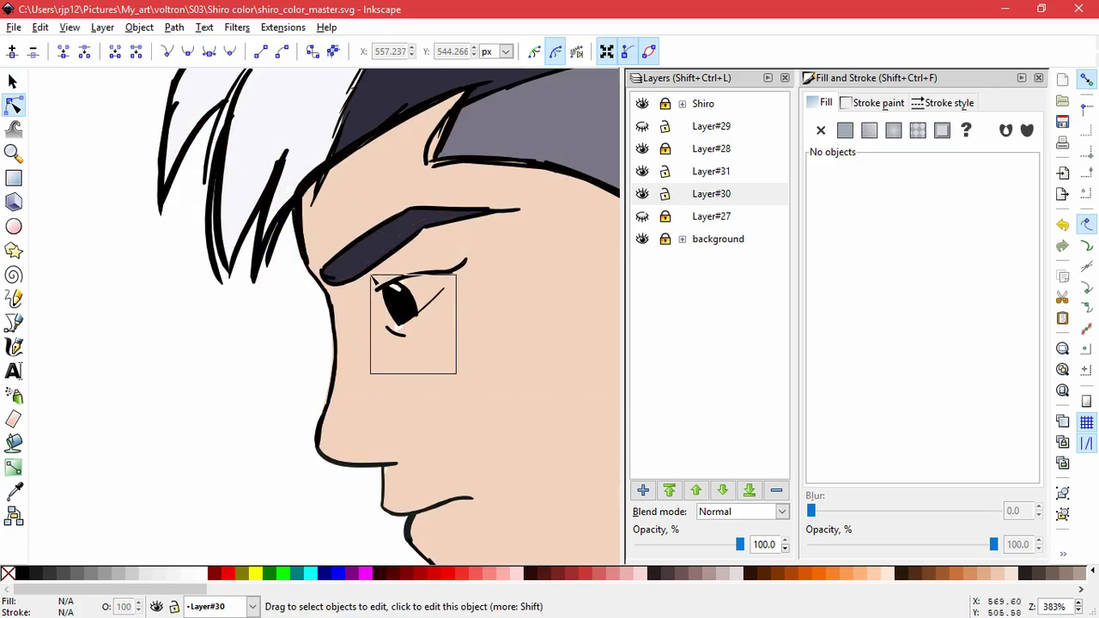
left_click(386, 344)
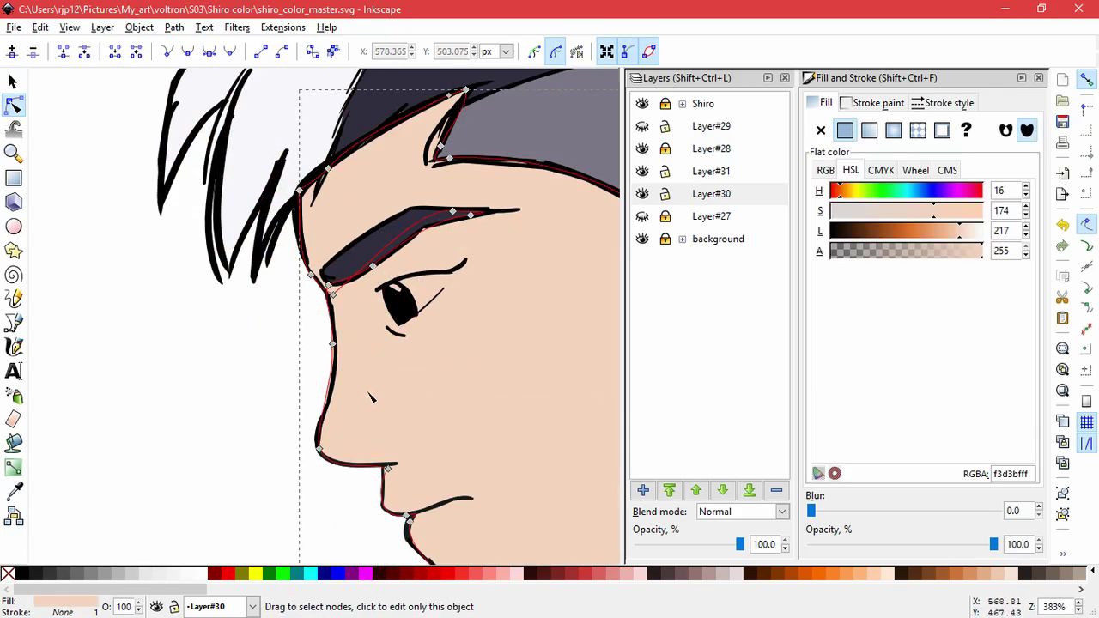
left_click(13, 322)
scroll(435, 325, "up", 1)
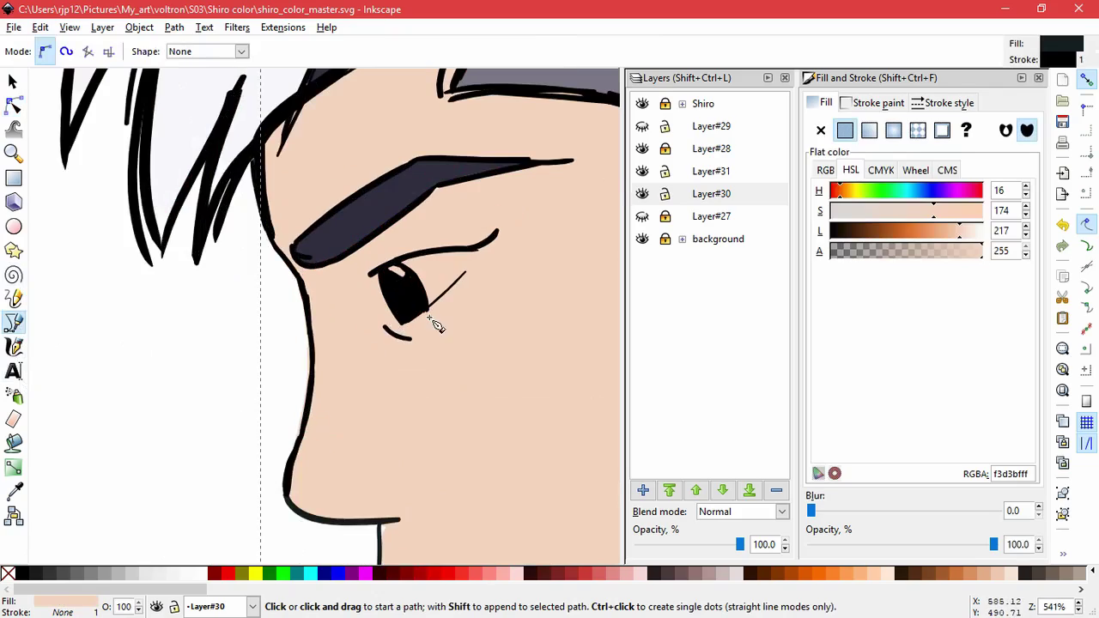
scroll(434, 324, "up", 3)
left_click(206, 275)
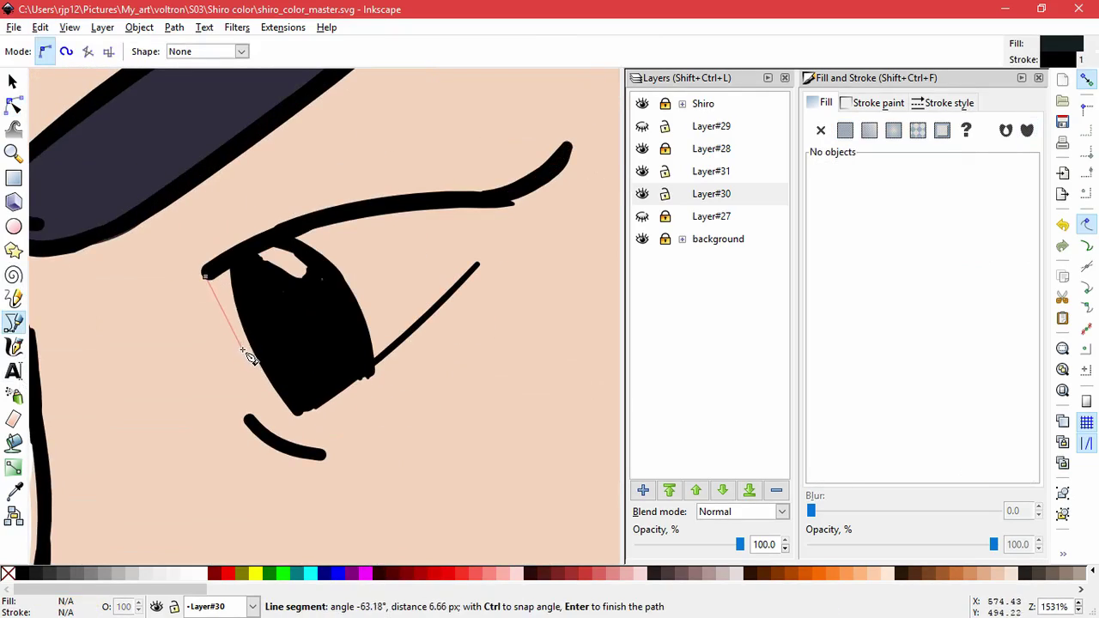
left_click_drag(245, 349, 259, 371)
left_click(297, 417)
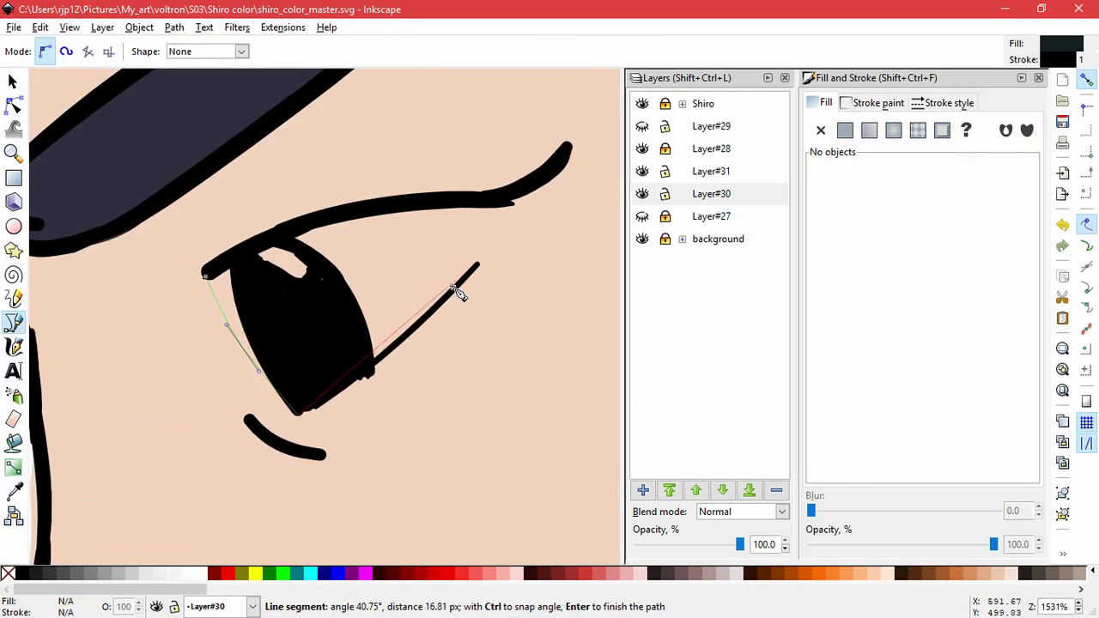
mouse_move(457, 289)
left_mouse_down()
mouse_move(429, 314)
mouse_move(462, 296)
left_mouse_up()
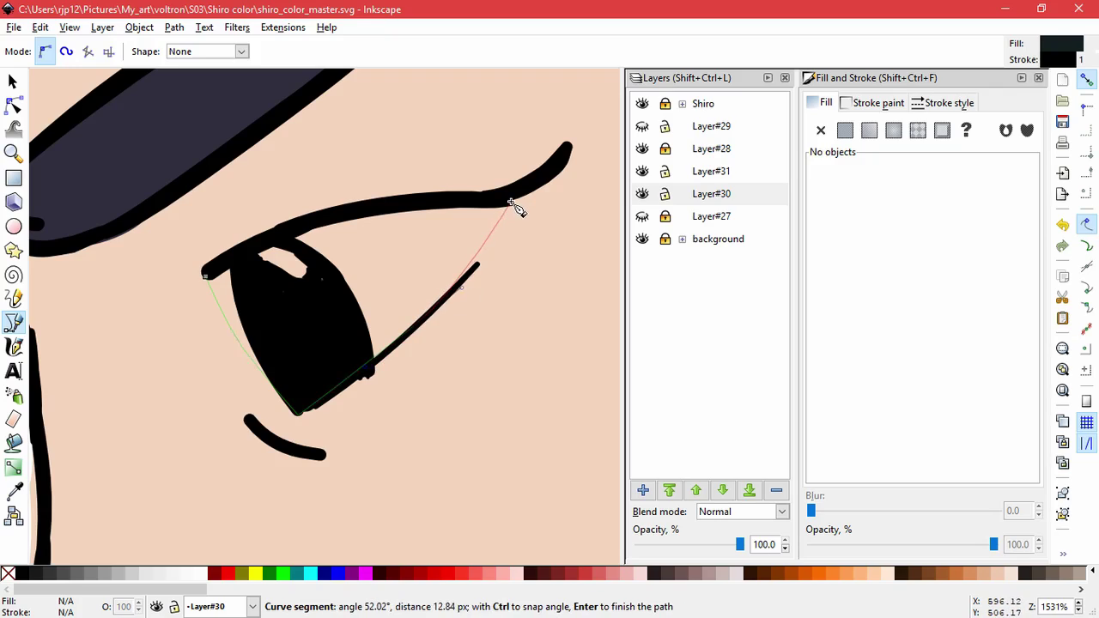
left_click(513, 203)
left_click(207, 275)
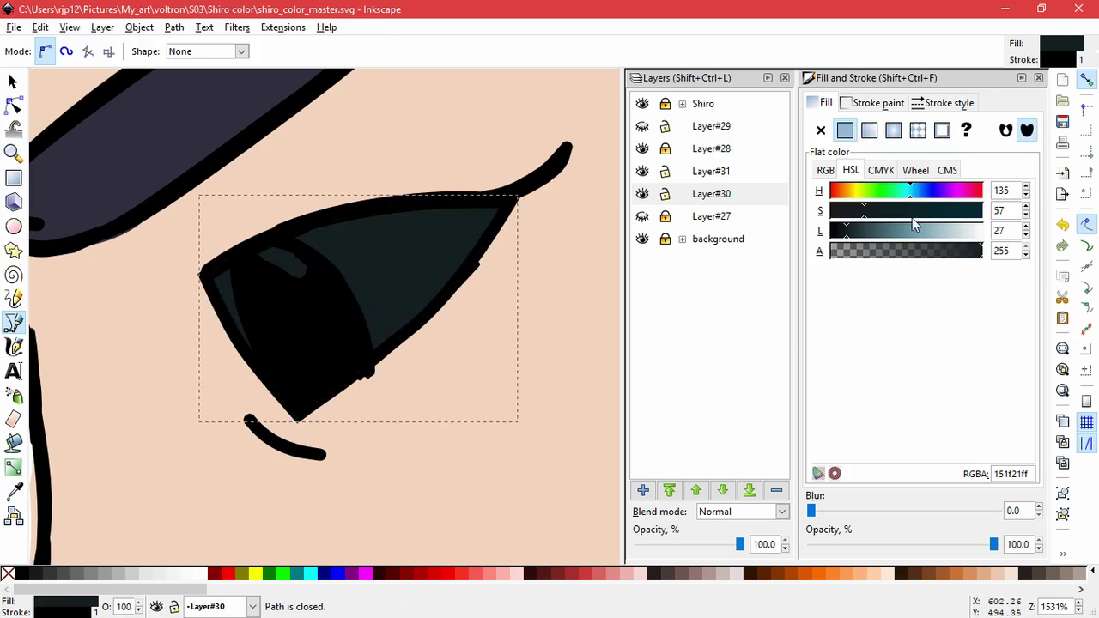
Step: Fill the eye shape with white (ffffffff), remove its stroke and show its nodes for editing
left_click_drag(912, 230, 1028, 234)
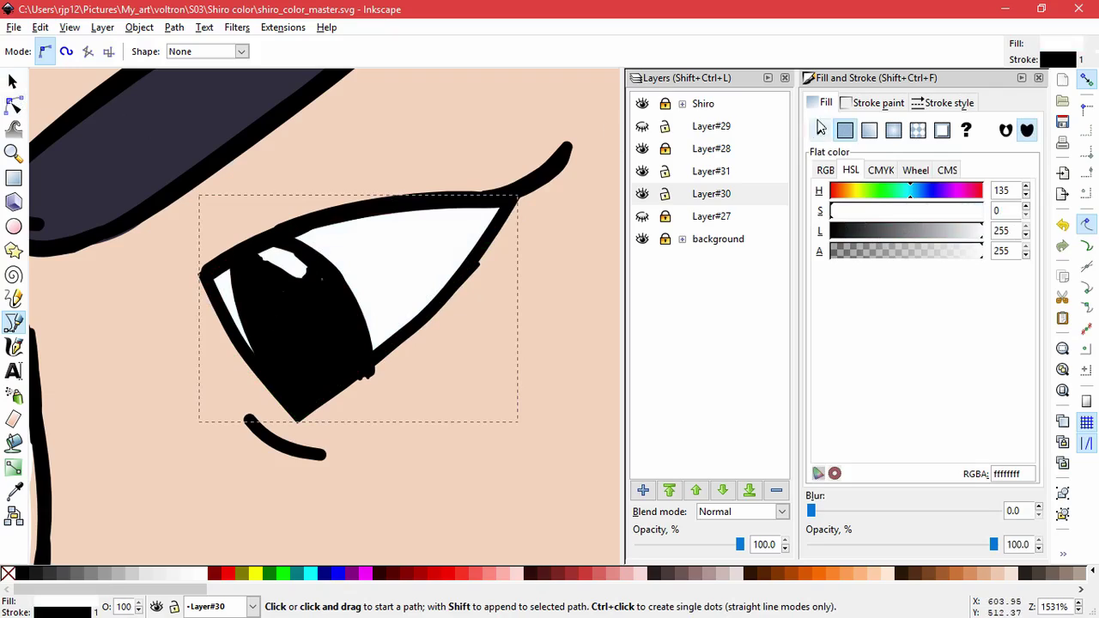
left_click(13, 104)
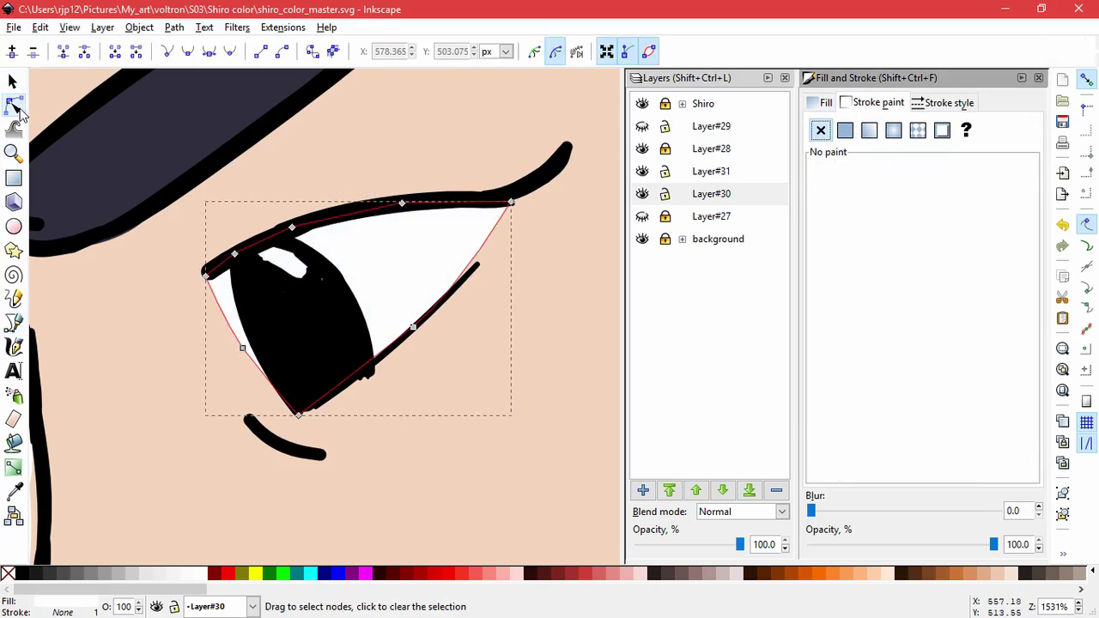
Step: Reshape the eye-white's nodes and handles to round its front edge and align its lower edge with the lid line
left_click(208, 275)
left_click_drag(265, 388, 262, 385)
left_click_drag(243, 348, 217, 316)
left_click_drag(263, 388, 297, 416)
left_click_drag(413, 326, 397, 352)
left_click_drag(485, 255, 499, 250)
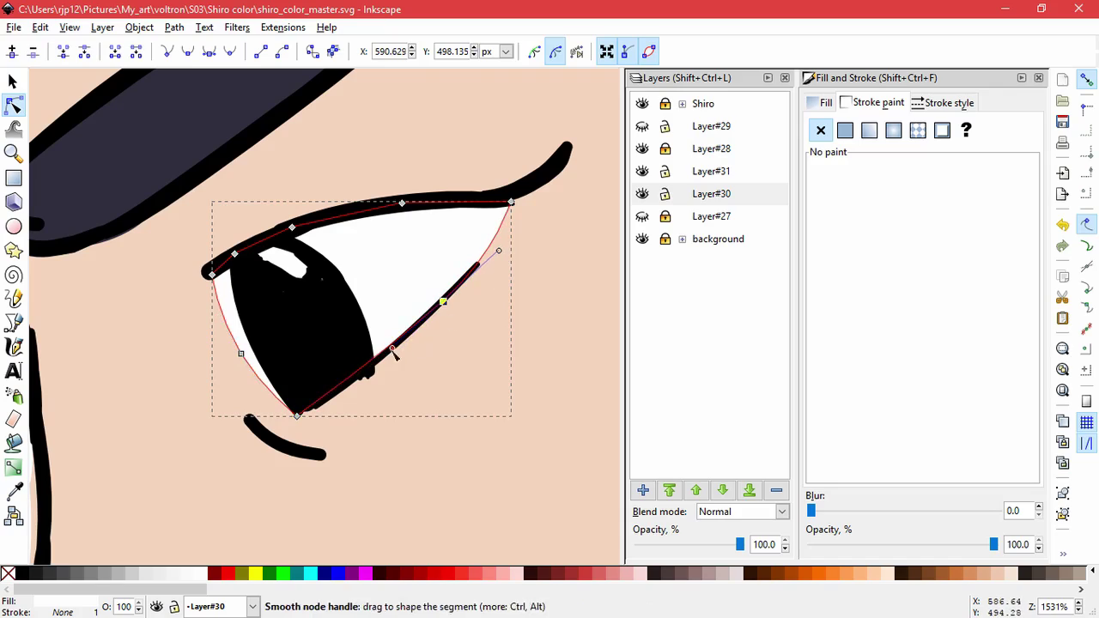
left_click_drag(393, 350, 392, 364)
Step: Try to combine the torso fill with the adjoining waist-side piece and select the nodes along their shared edge
scroll(520, 387, "down", 8)
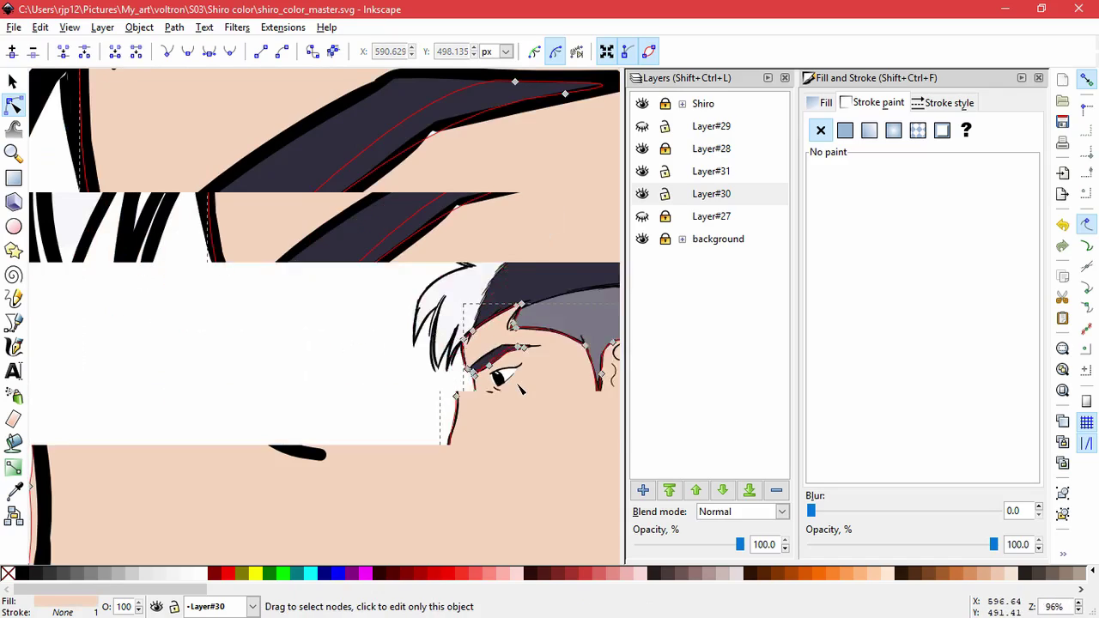
left_click_drag(521, 389, 321, 368)
left_click_drag(589, 366, 530, 255)
left_click_drag(563, 442, 577, 373)
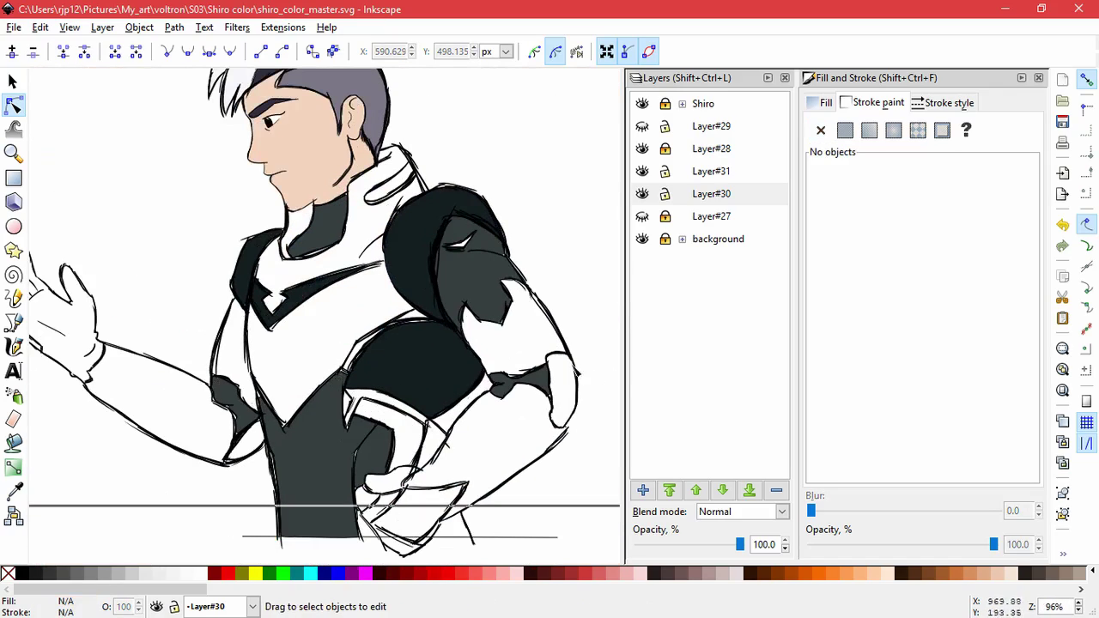
scroll(378, 343, "down", 2)
scroll(372, 341, "up", 3)
left_click(372, 342)
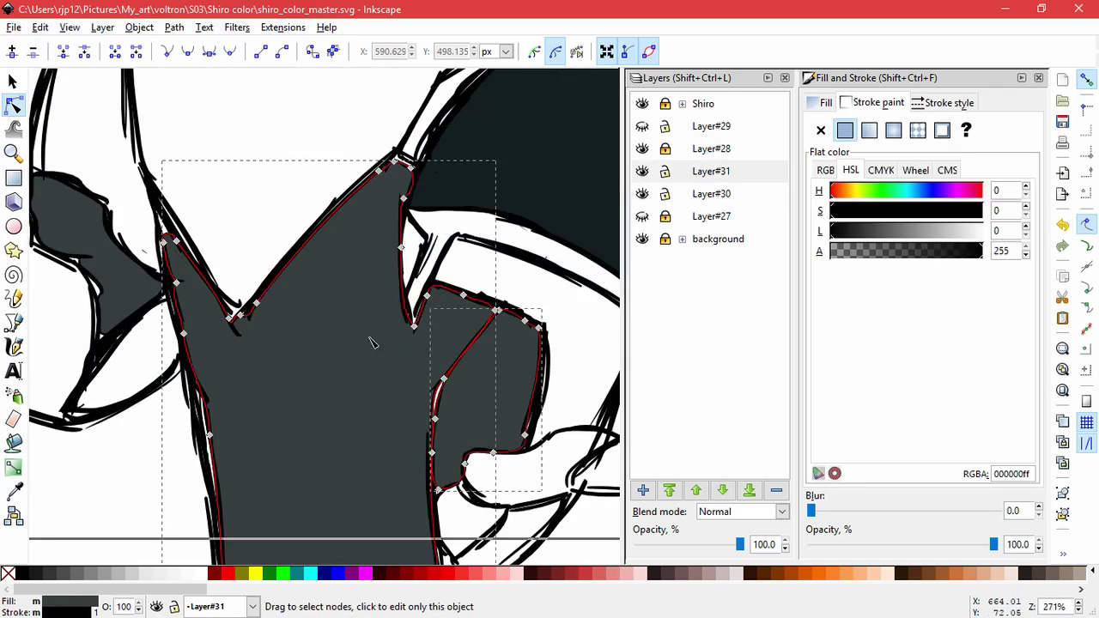
left_click(174, 26)
left_click(215, 258)
left_click_drag(436, 346, 455, 425)
left_click(496, 310, "shift")
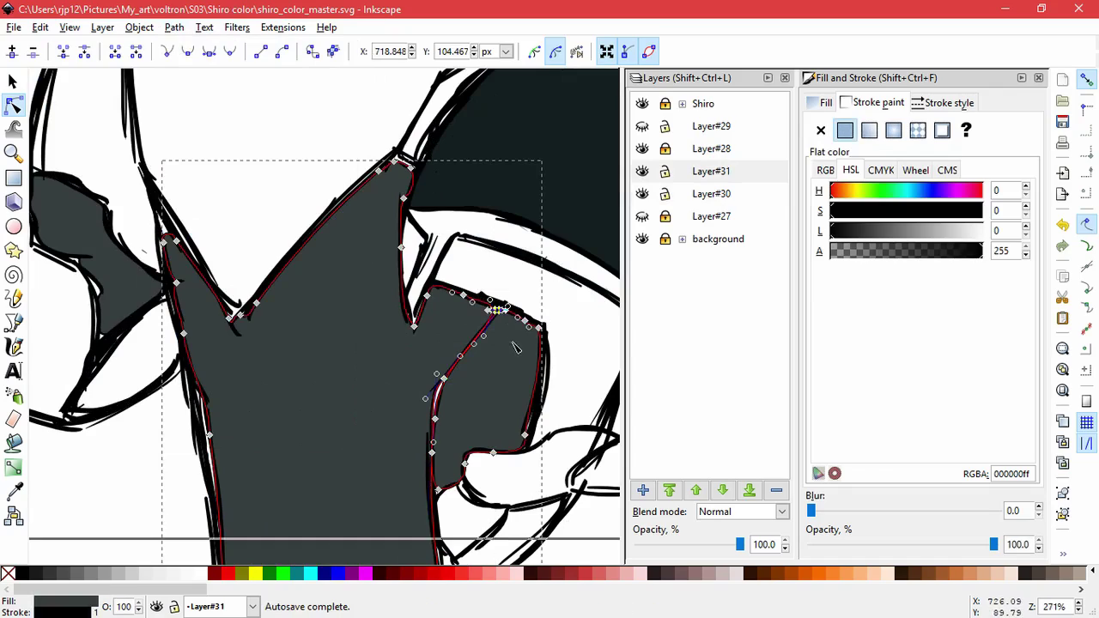
key("ctrl+z")
Step: Merge the torso fill and the adjoining waist-side piece into one shape with Union
left_click(470, 376)
left_click(415, 373, "shift")
left_click(201, 27)
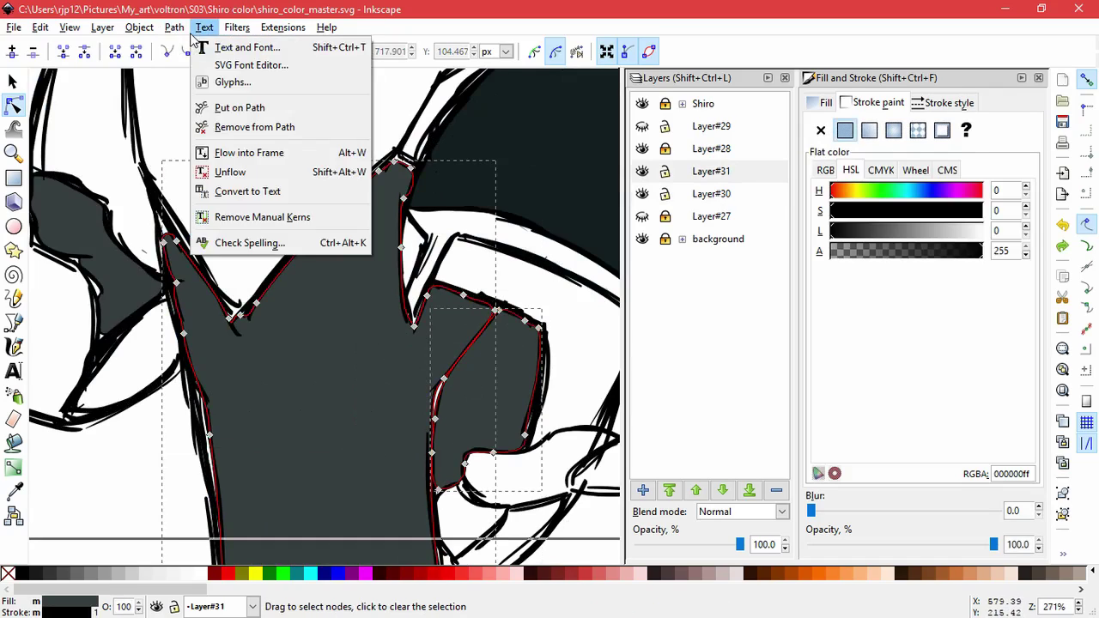
mouse_move(181, 35)
left_click(216, 112)
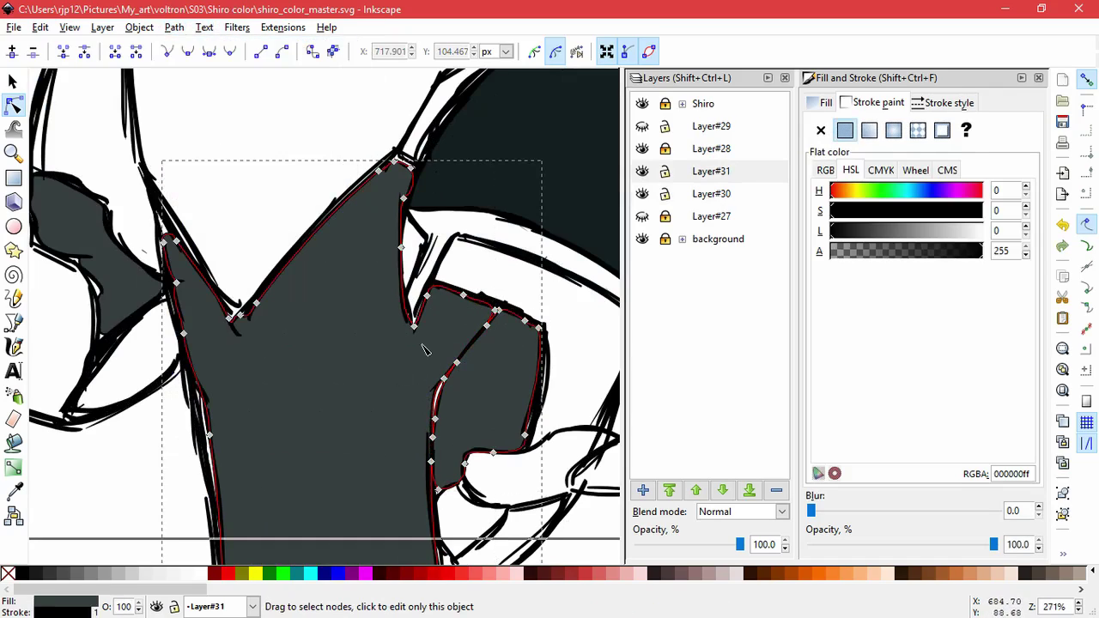
Step: Delete the leftover seam nodes inside the merged torso fill, tidy the ends of the seam and deselect the shape
left_click_drag(423, 350, 468, 447)
key("Delete")
left_click(435, 494)
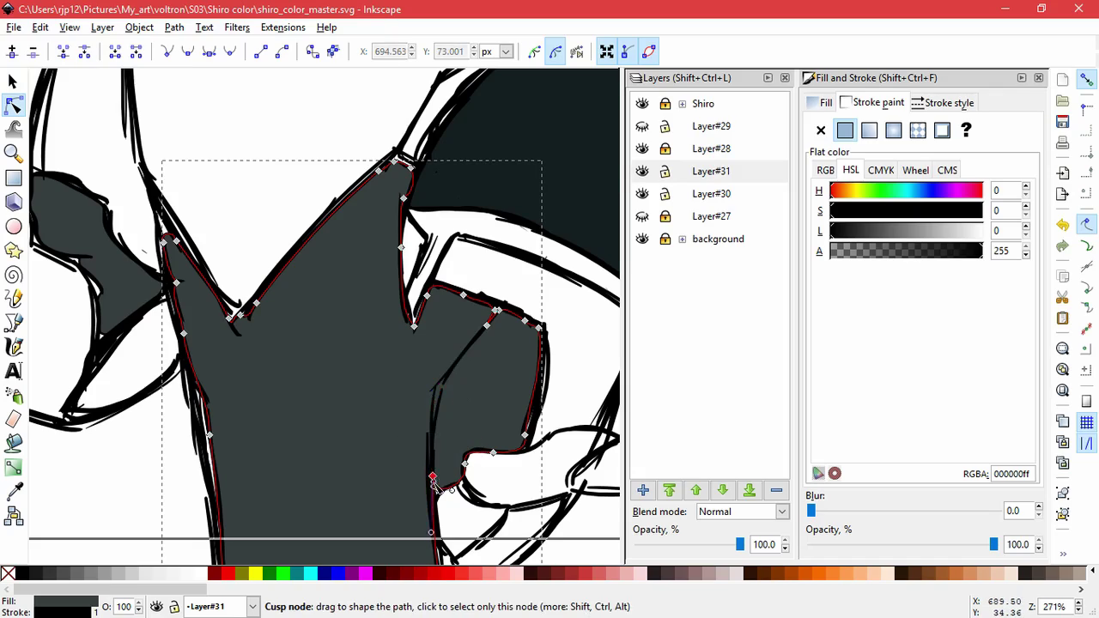
left_click_drag(458, 322, 494, 310)
double_click(577, 372)
scroll(190, 296, "up", 3)
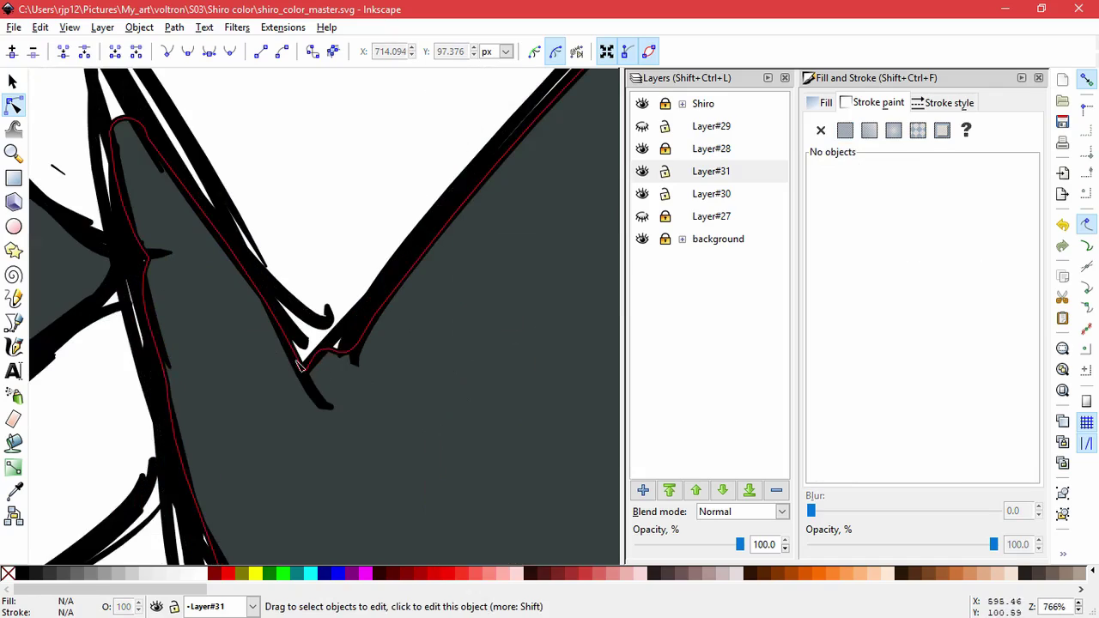
Step: Move the torso fill's nodes at its pointed top corner and along its front edge to follow the line art
left_click(296, 361)
left_click_drag(328, 349, 350, 331)
mouse_move(128, 157)
left_mouse_down()
mouse_move(235, 299)
mouse_move(194, 194)
left_mouse_up()
left_click(820, 130)
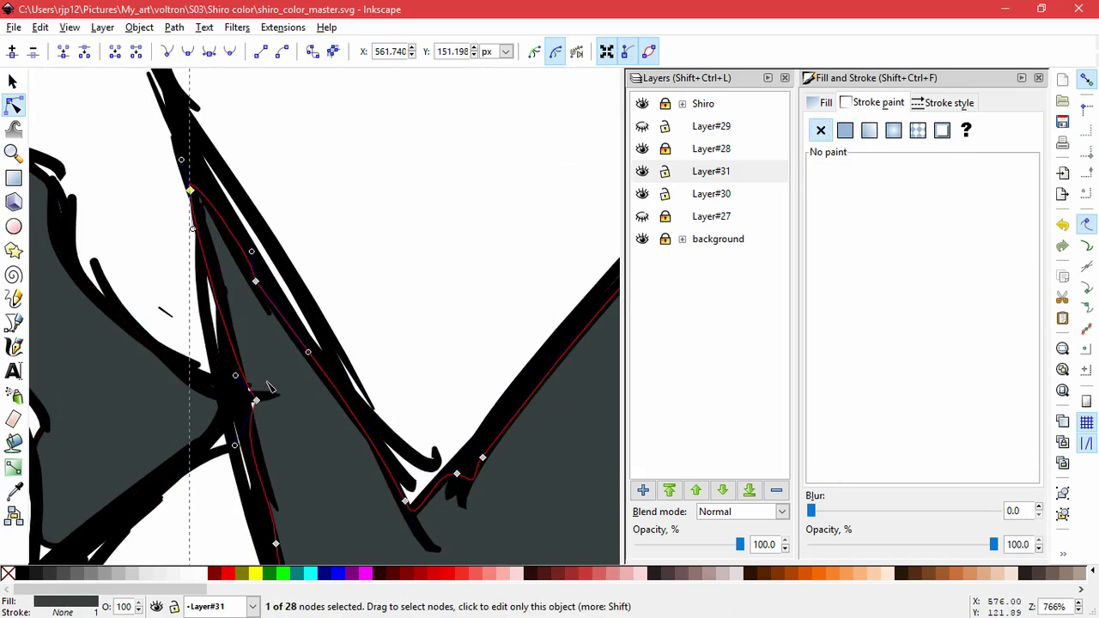
left_click_drag(256, 402, 230, 398)
left_click_drag(276, 544, 268, 544)
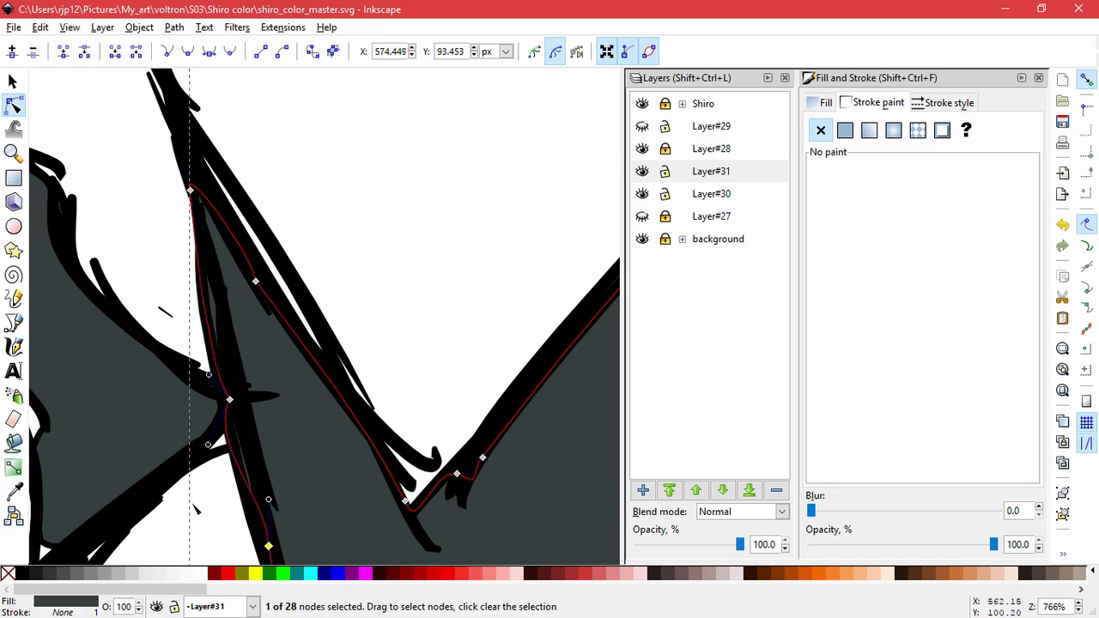
Step: Shift a node on the lower front edge of the torso fill under the waist outline and deselect the shape
double_click(200, 508)
scroll(203, 511, "down", 4)
left_click_drag(206, 513, 225, 282)
left_click(277, 367)
left_click_drag(261, 356, 251, 361)
left_click(233, 390)
left_click(439, 422)
scroll(412, 384, "up", 3)
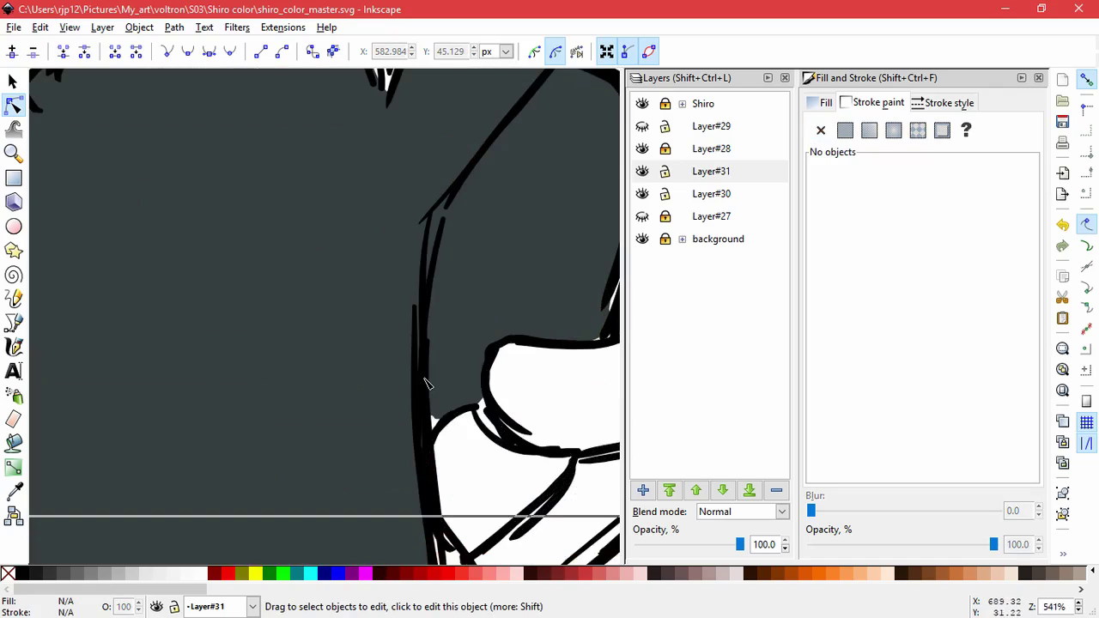
Step: Reshape the torso fill's nodes and handles around the thumb and wrist of the hand on the hip
left_click(426, 386)
mouse_move(435, 420)
left_mouse_down()
mouse_move(428, 432)
mouse_move(449, 406)
mouse_move(455, 414)
left_mouse_up()
left_click_drag(448, 399, 409, 439)
left_click_drag(405, 457, 477, 375)
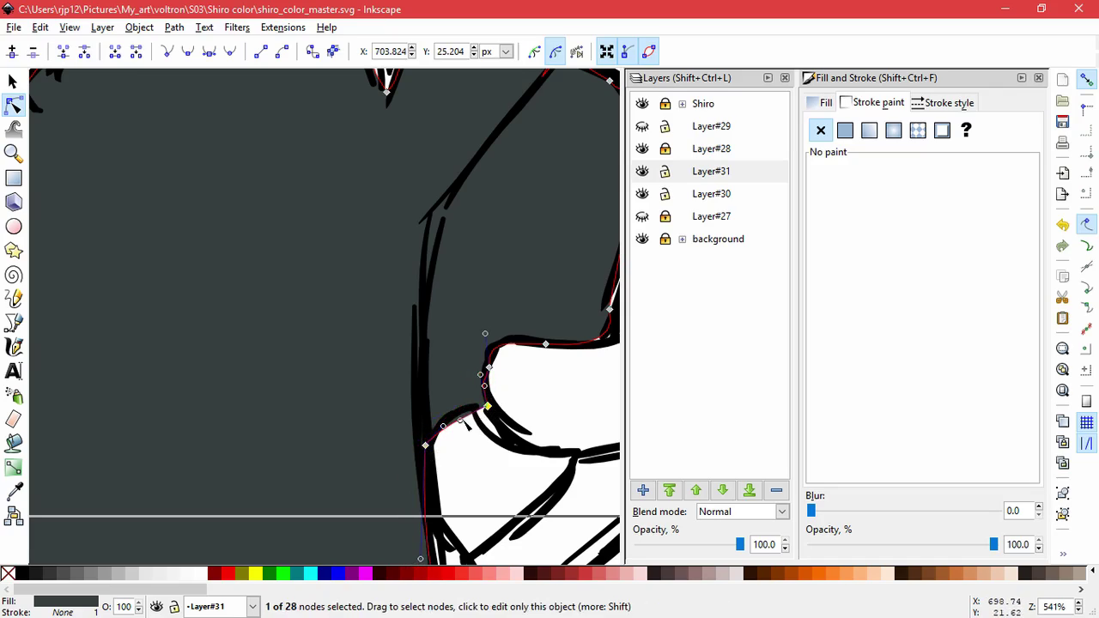
double_click(490, 515)
Step: Bucket-fill the collar and upper chest armour area as a new flat shape
scroll(457, 452, "down", 5)
scroll(456, 449, "down", 1)
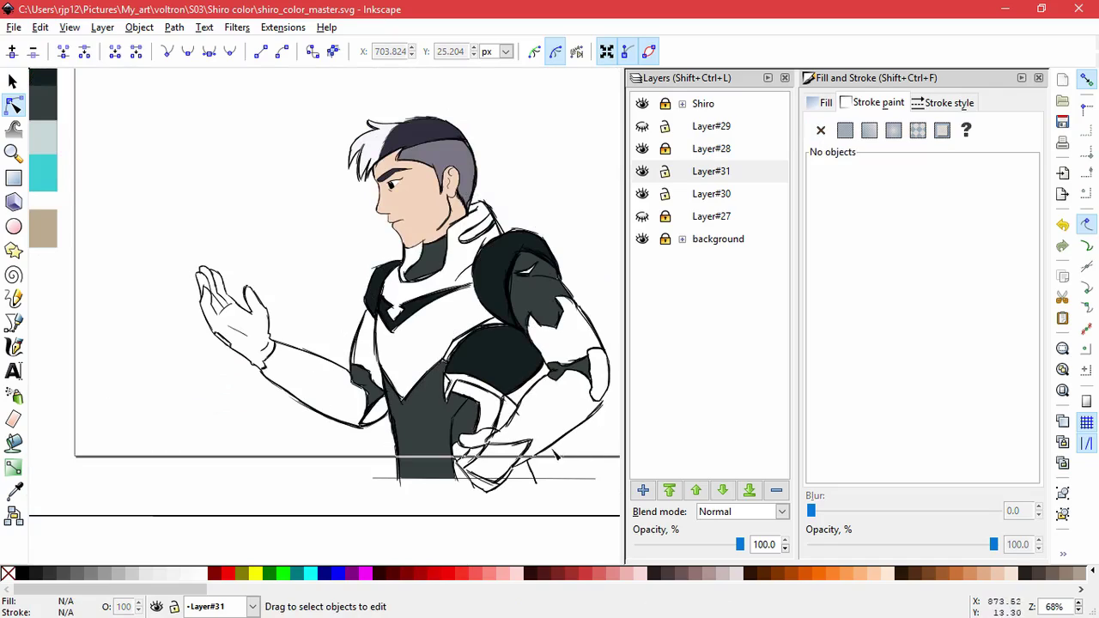
scroll(451, 472, "up", 3)
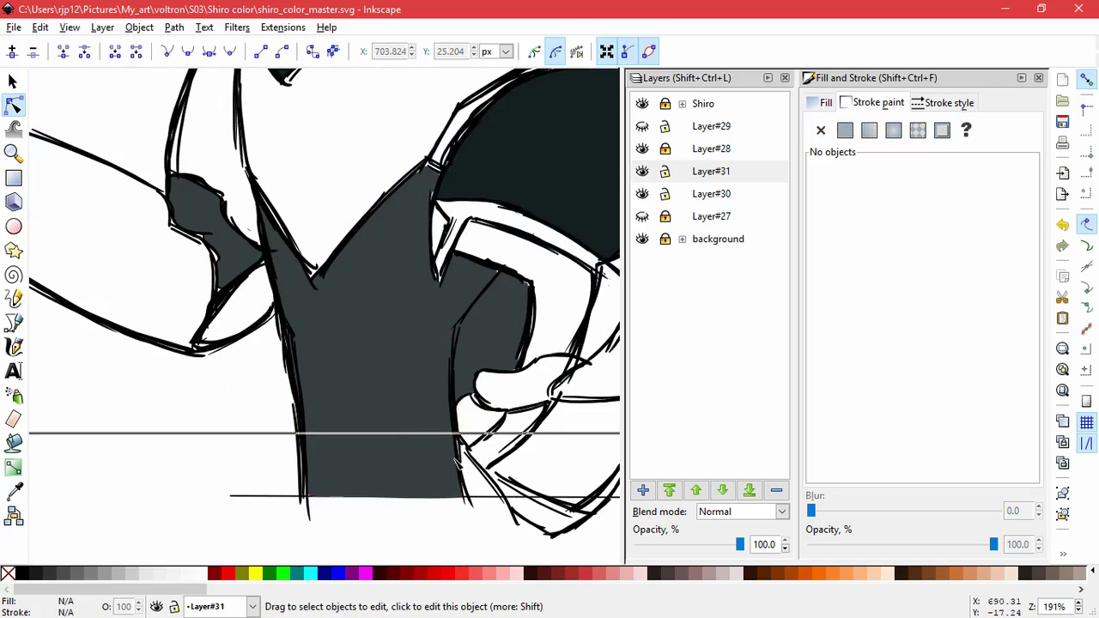
scroll(477, 427, "down", 2)
key("space")
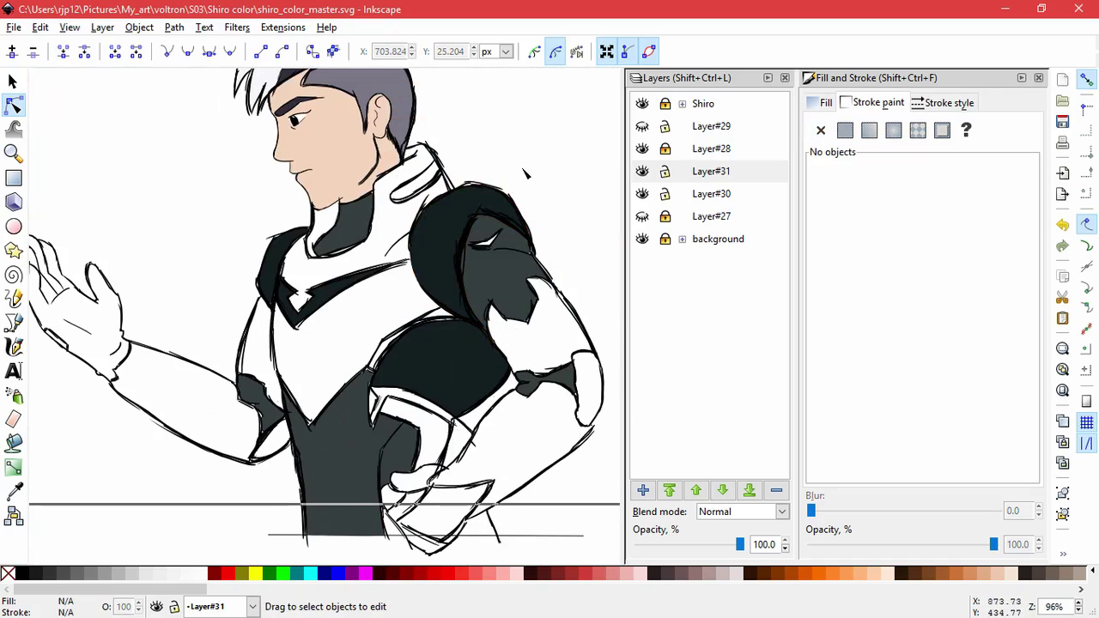
scroll(586, 427, "down", 1)
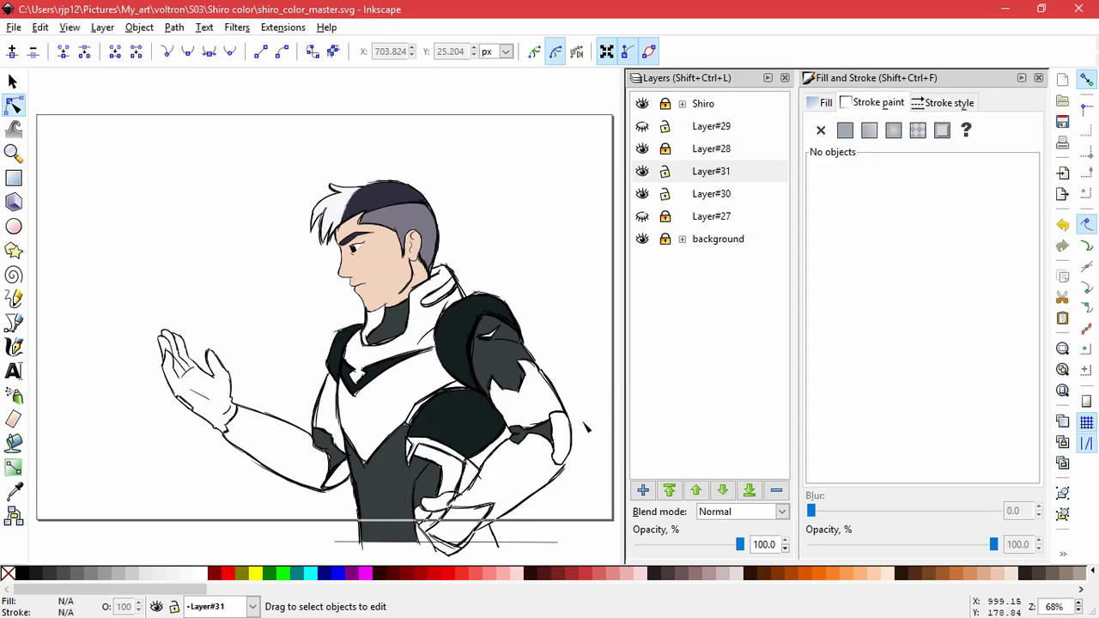
left_click(16, 442)
left_click(396, 402)
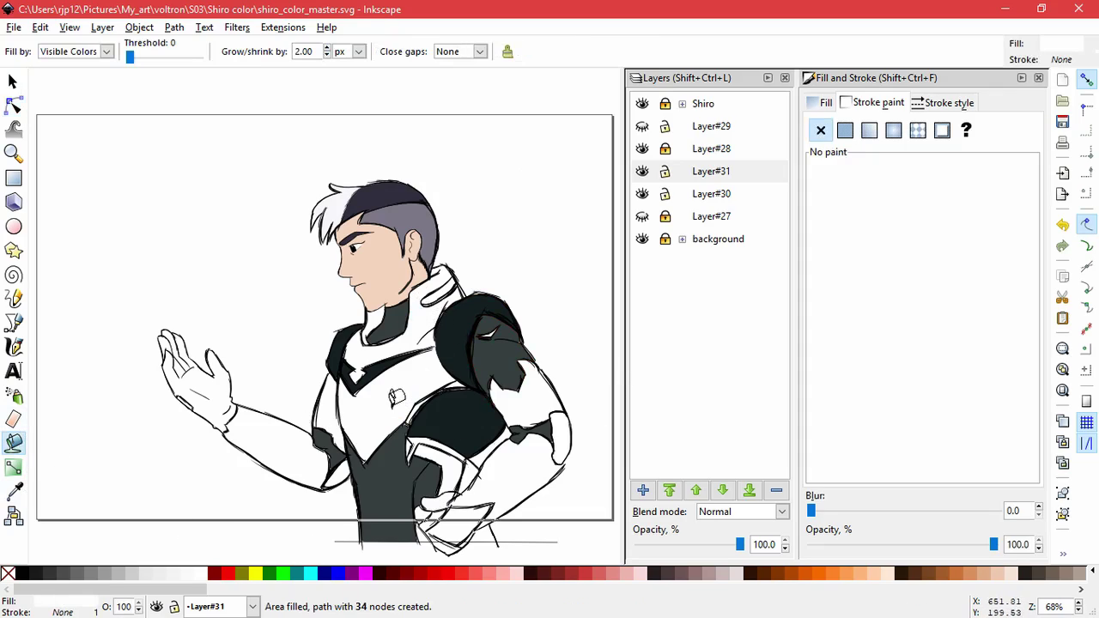
Step: Set the collar armour's fill to C9D9D8ff, then desaturate and lighten it to pale grey dae0dfff
left_click(826, 104)
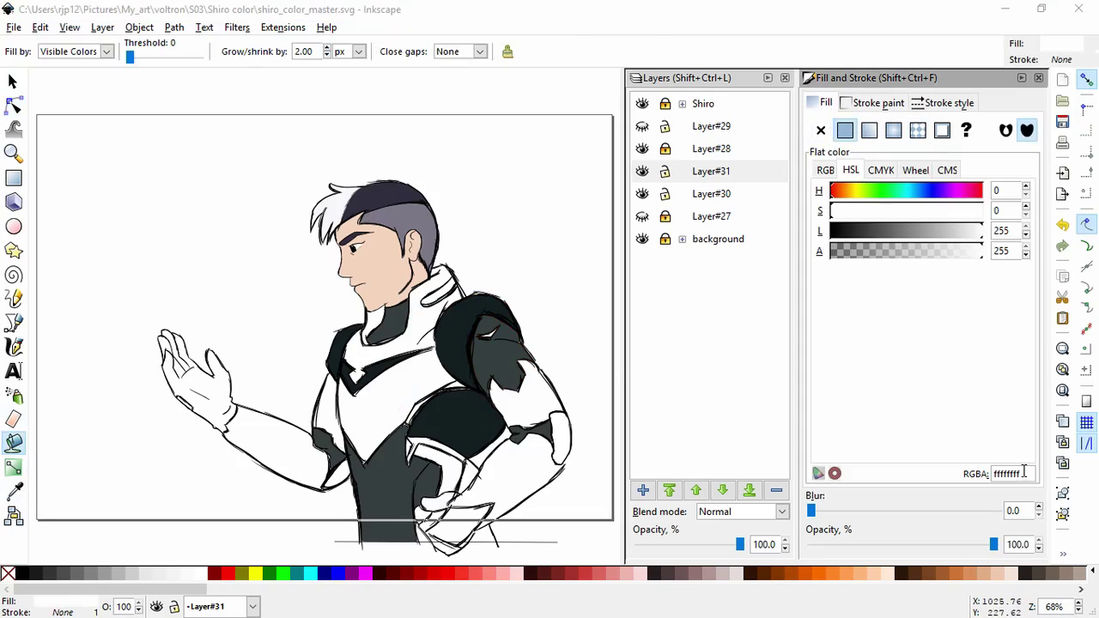
left_click_drag(1023, 472, 966, 469)
type("C9D9D8ff")
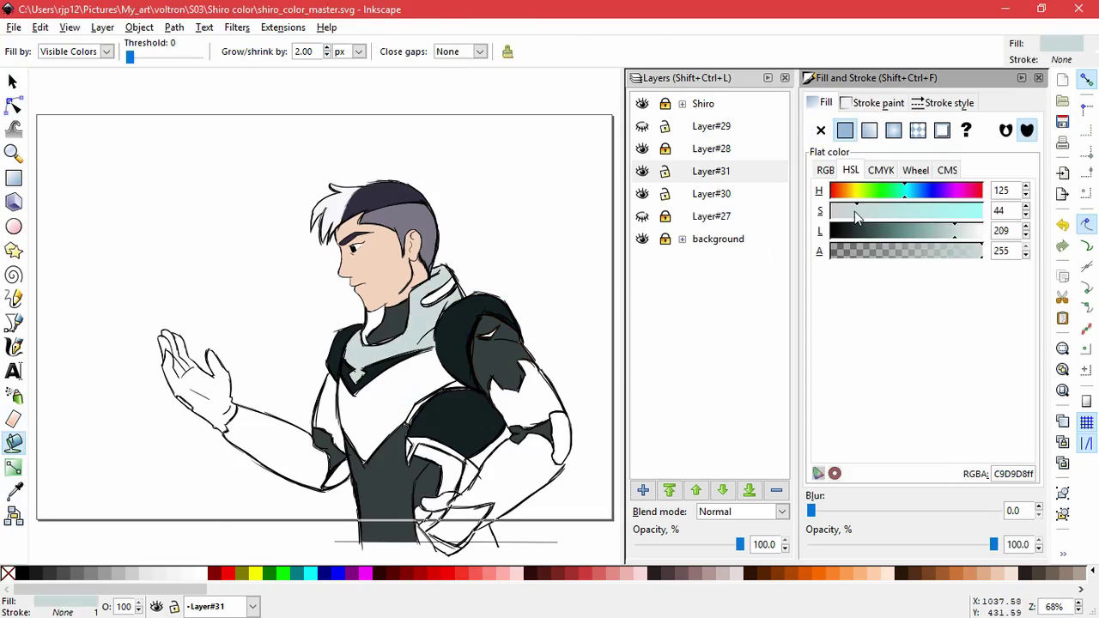
left_click_drag(856, 216, 843, 211)
left_click(962, 236)
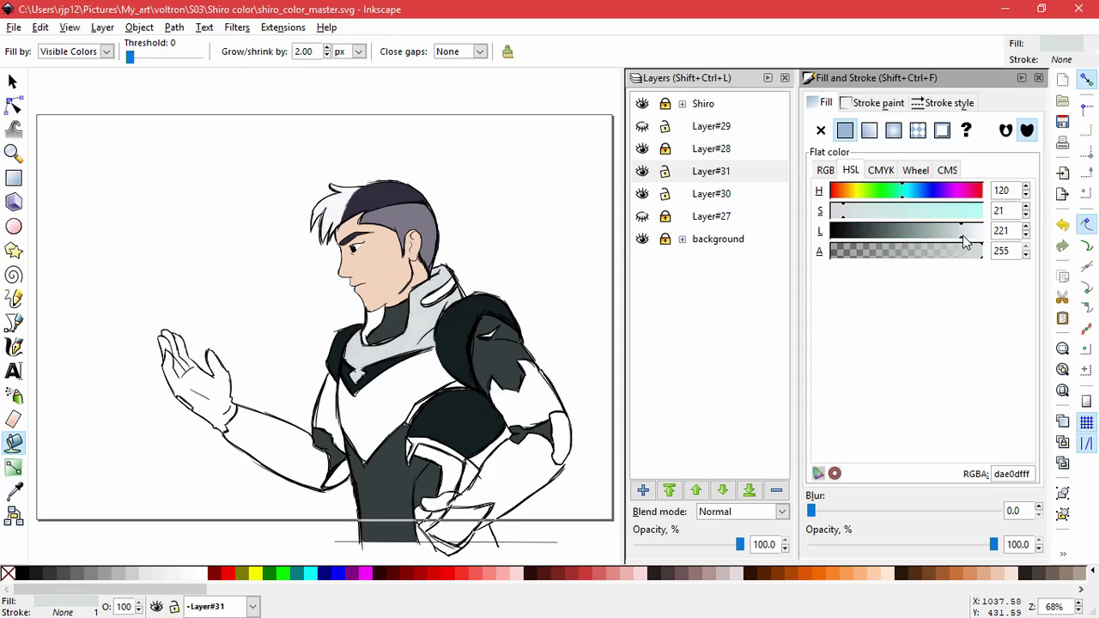
Step: Bucket-fill the chest plate, upper arm and forearm armour areas on both arms with the same pale grey
left_click(385, 409)
left_click(334, 414)
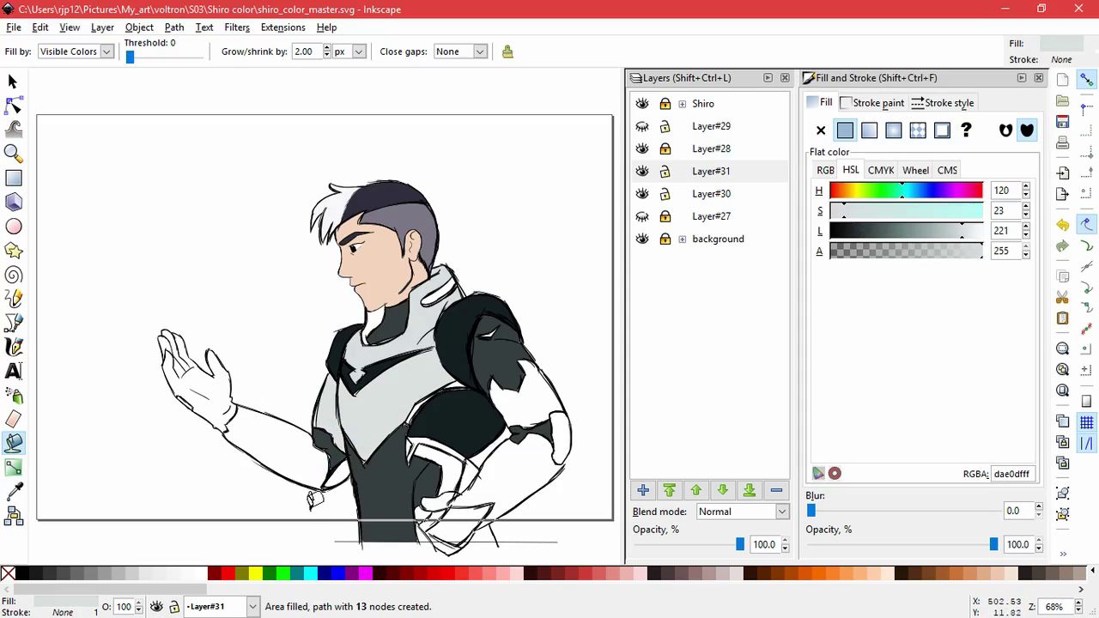
left_click(295, 458)
left_click(342, 468)
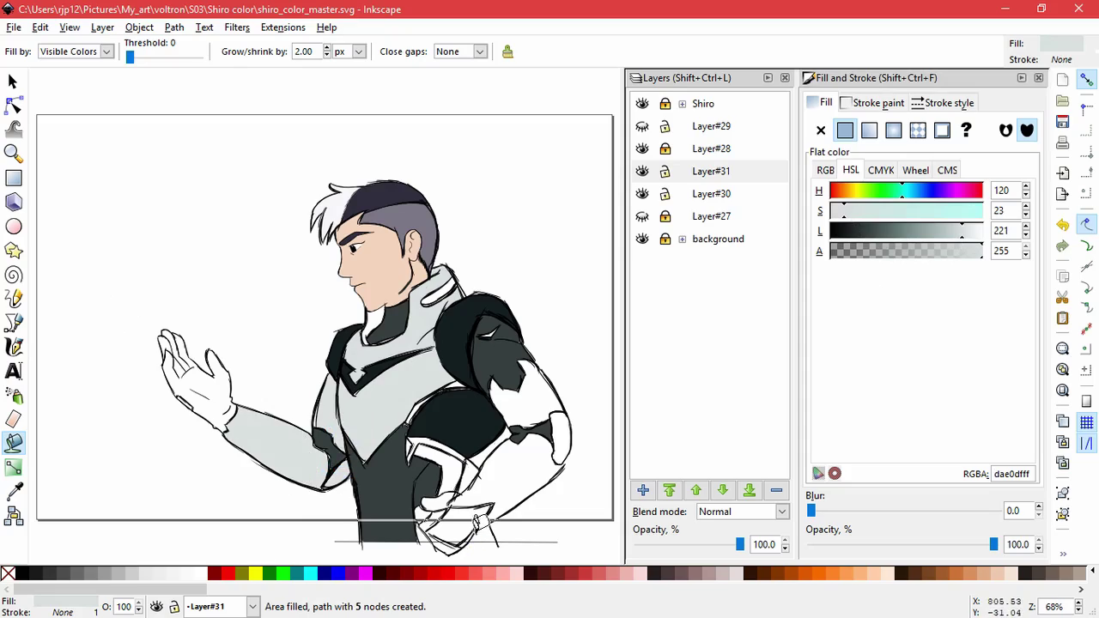
left_click(483, 448)
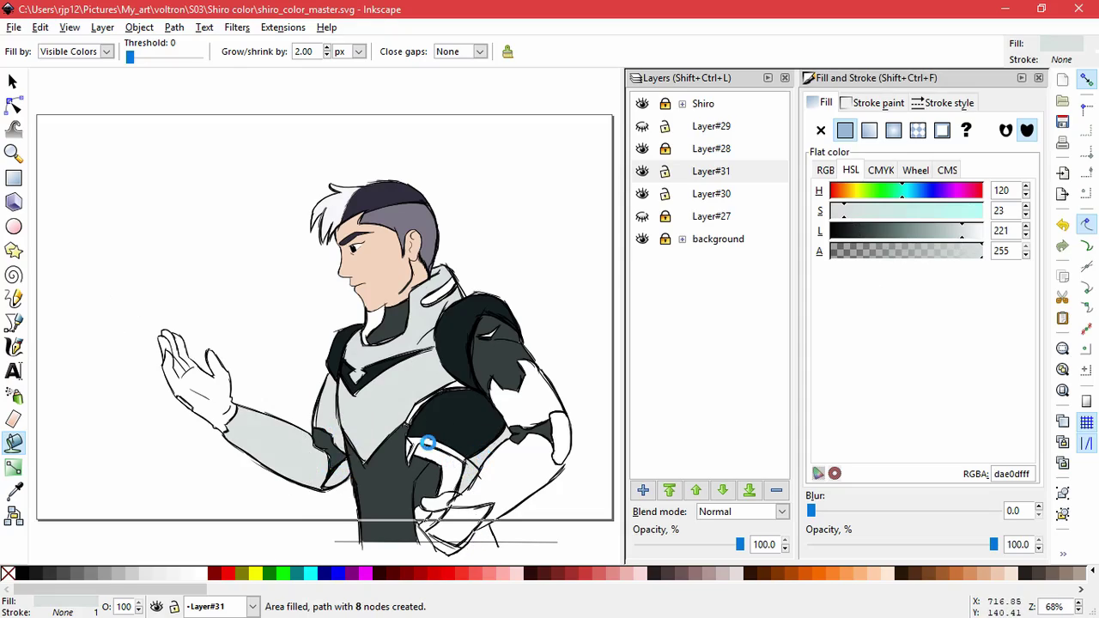
left_click(509, 473)
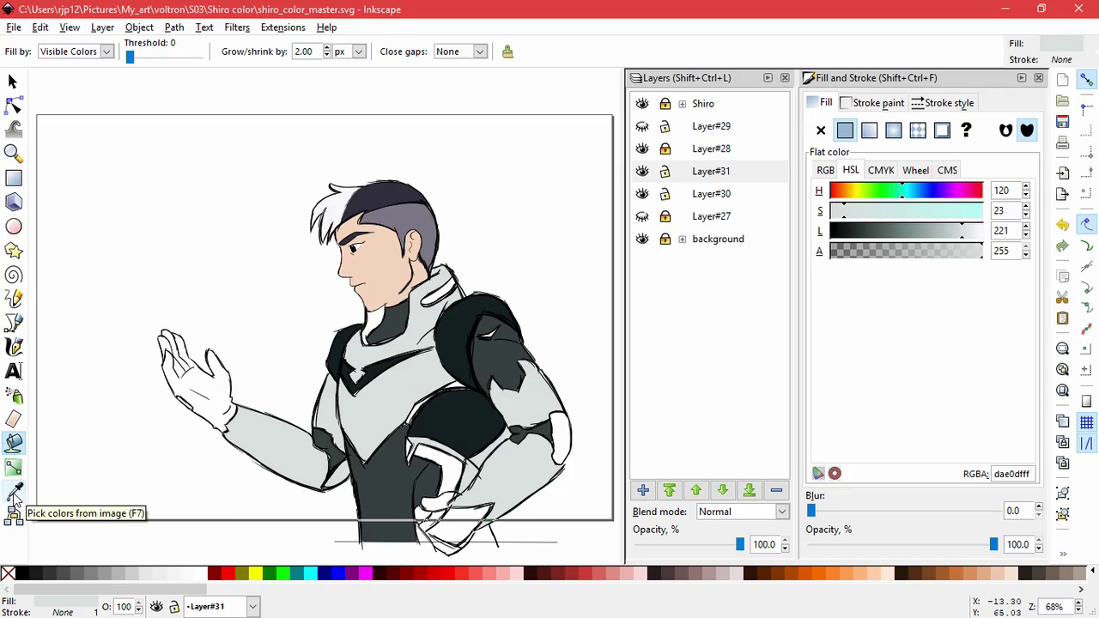
Step: Take the dark grey 363f3eff from the torso fill and bucket-fill the thumb and finger areas of the hip hand
left_click(14, 494)
left_click(13, 82)
left_click(382, 470)
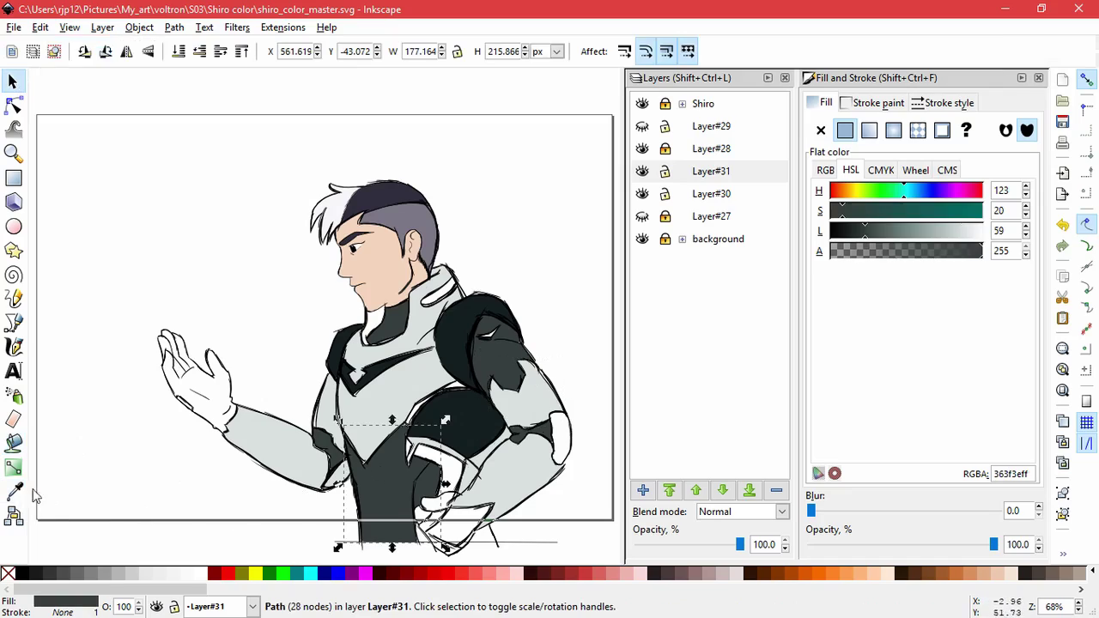
left_click(15, 492)
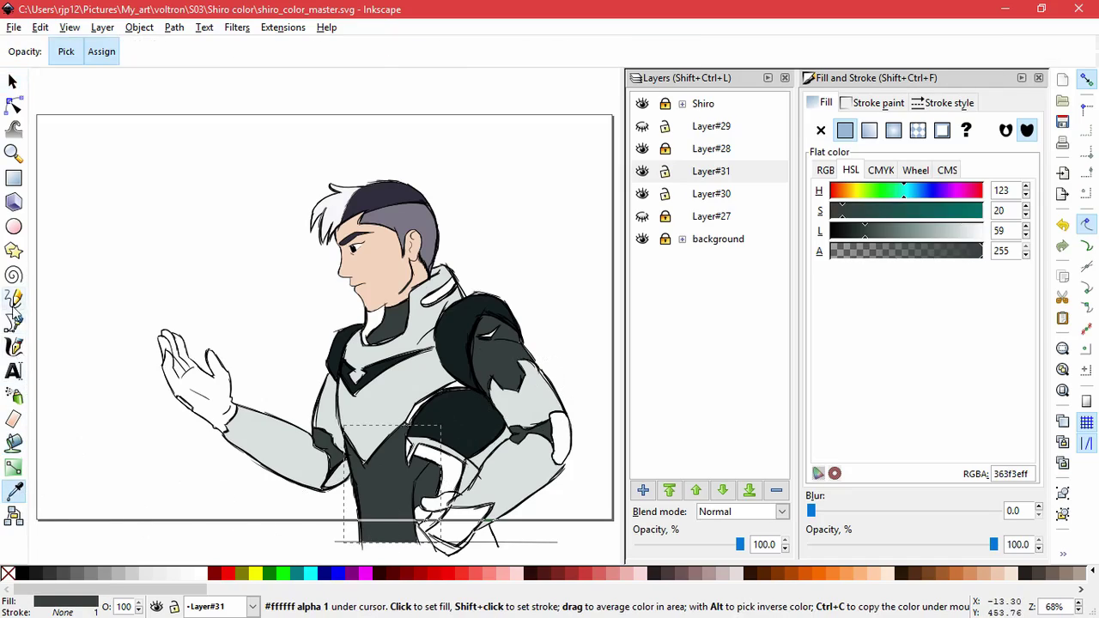
left_click(14, 441)
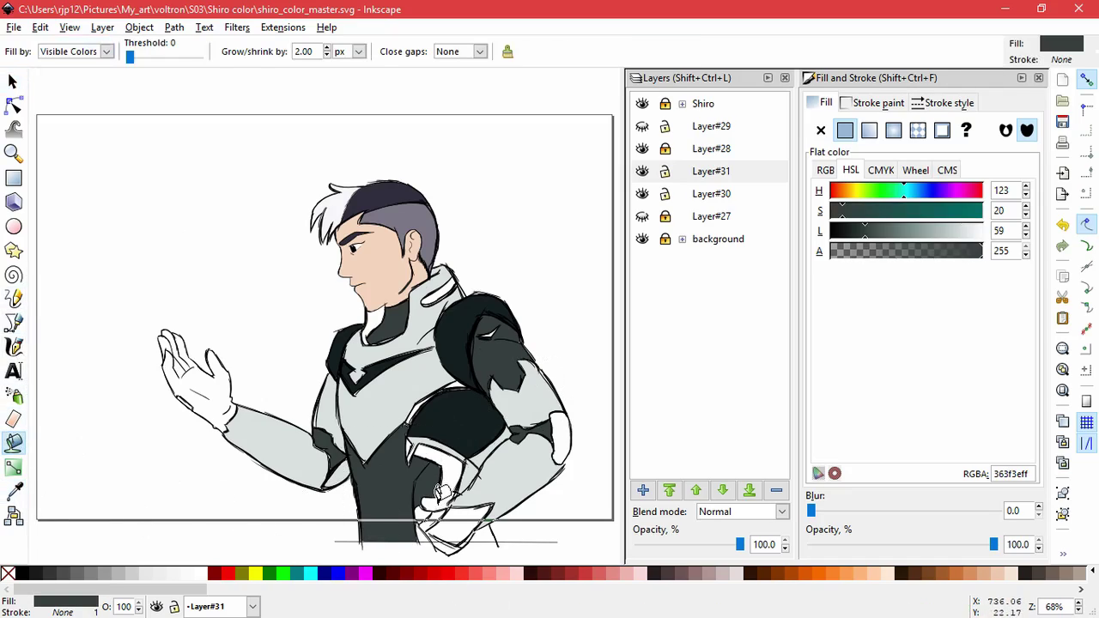
left_click(429, 504)
left_click(434, 509)
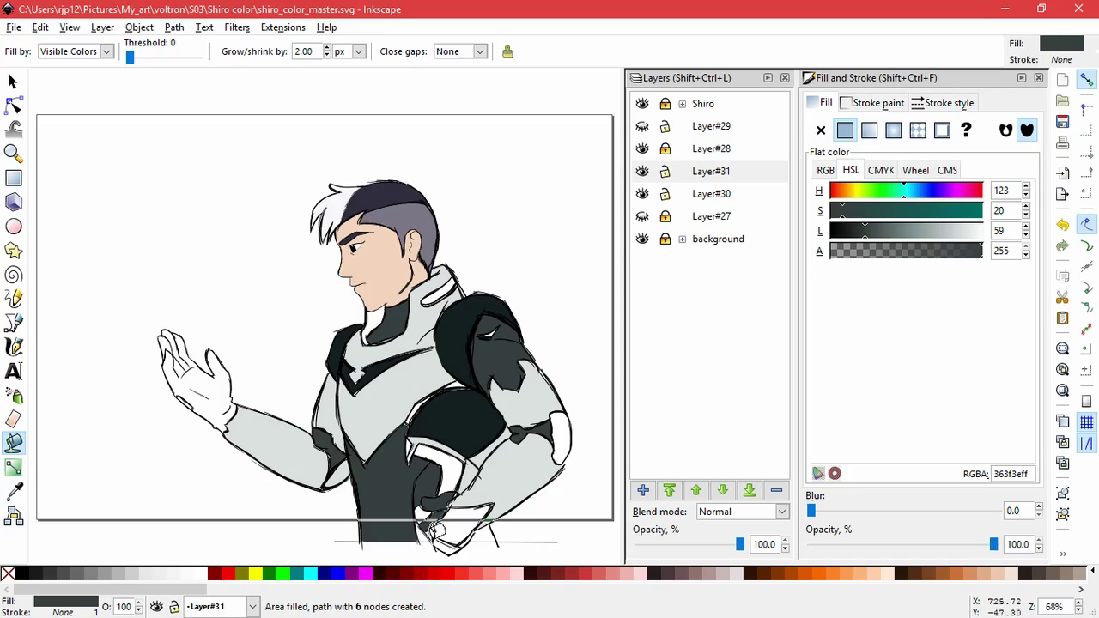
left_click(444, 540)
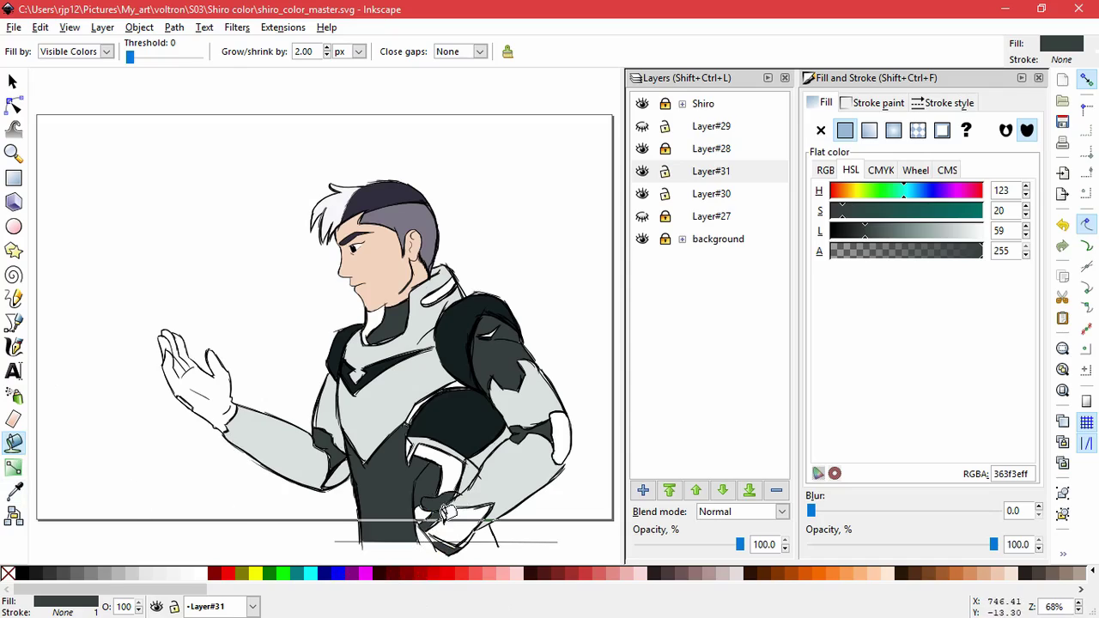
Step: Colour the back of the hip hand with the shoulder's near-black 151f21ff and bucket-fill both elbow pads with it
left_click(14, 491)
left_click(468, 331)
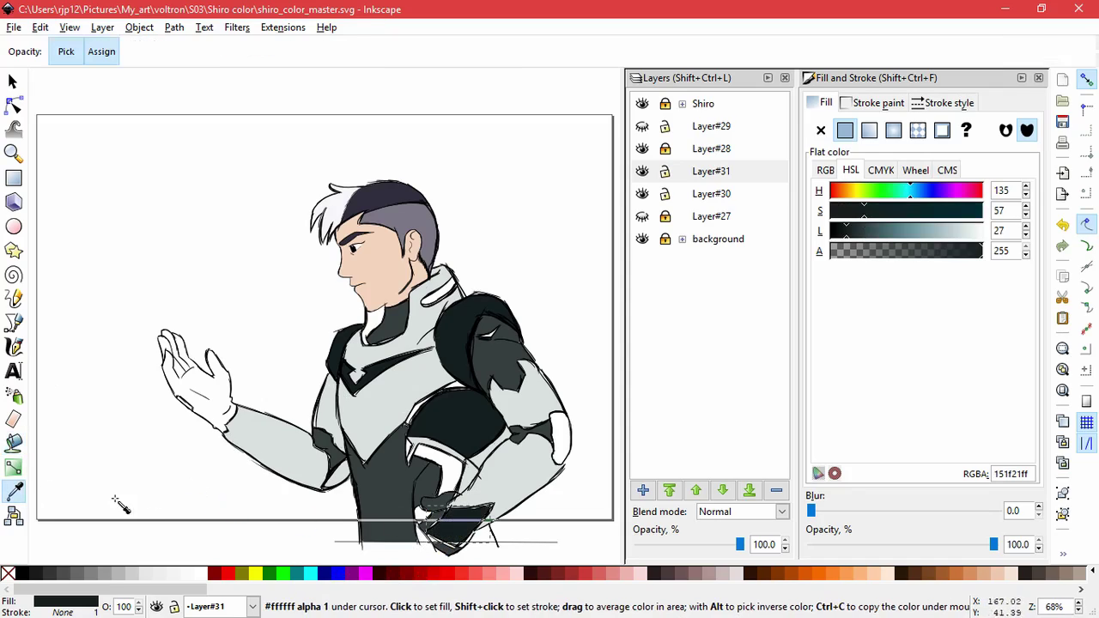
left_click(14, 442)
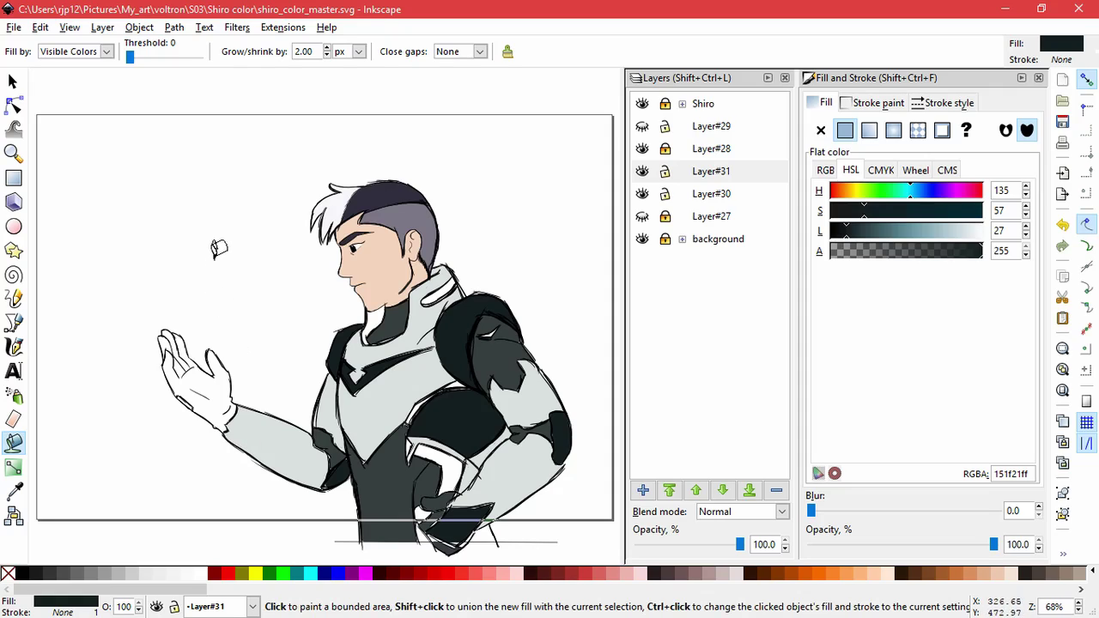
Step: Recolour the narrow strip along the chest plate's lower edge with the armour's pale grey dae0dfff
scroll(437, 402, "up", 2, "ctrl")
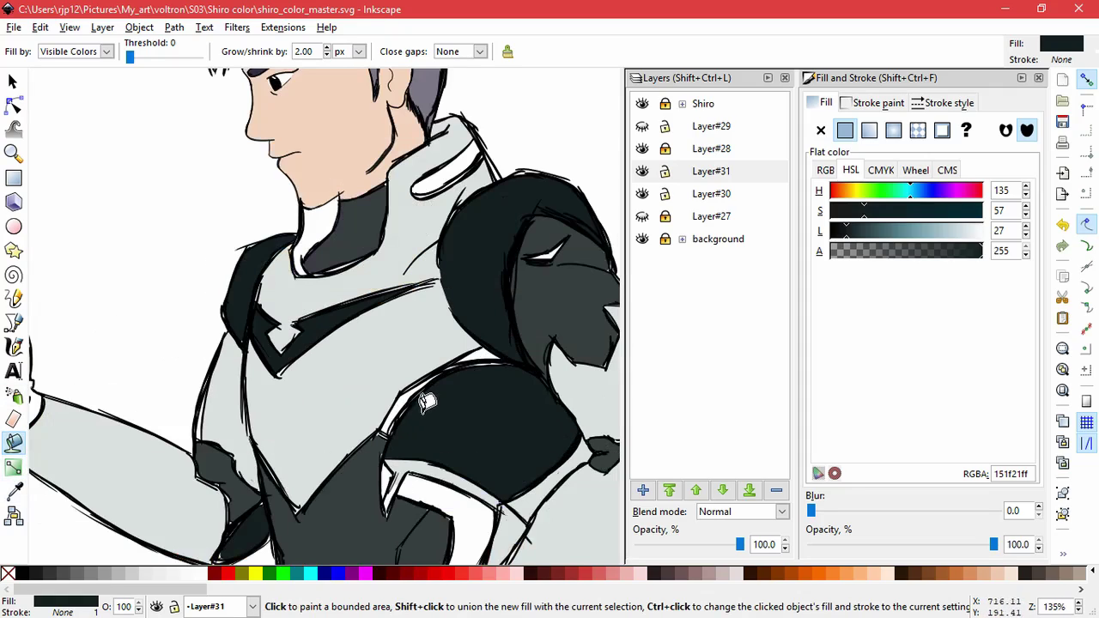
left_click(14, 491)
left_click(290, 390)
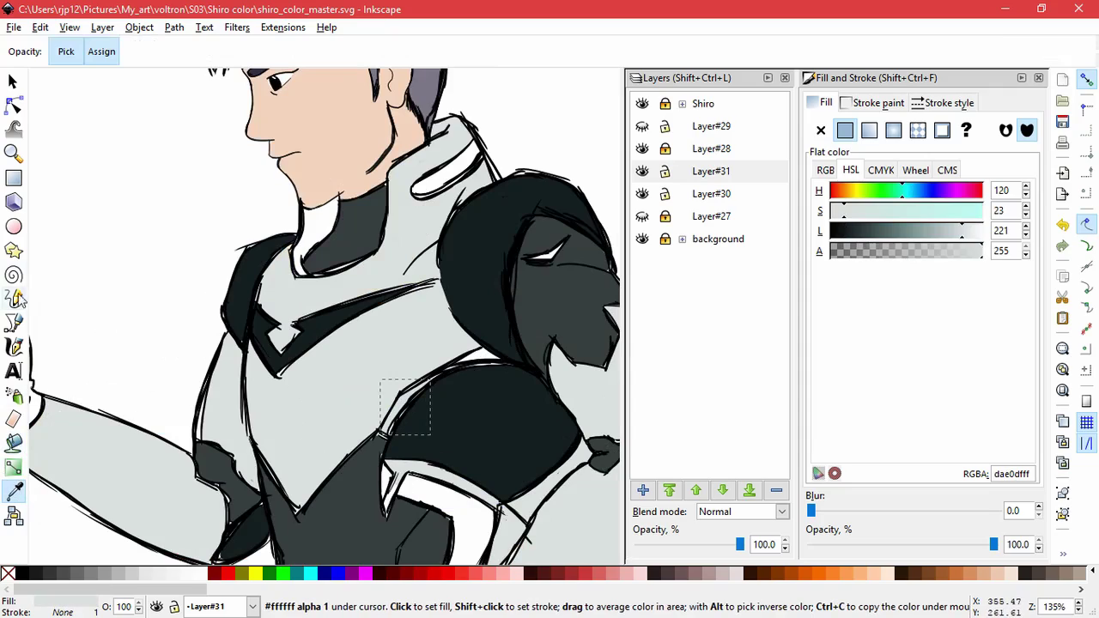
Step: Bucket-fill the inner collar at the front of the neck, darken it to mid grey 899392ff and deselect it
key("shift+F7")
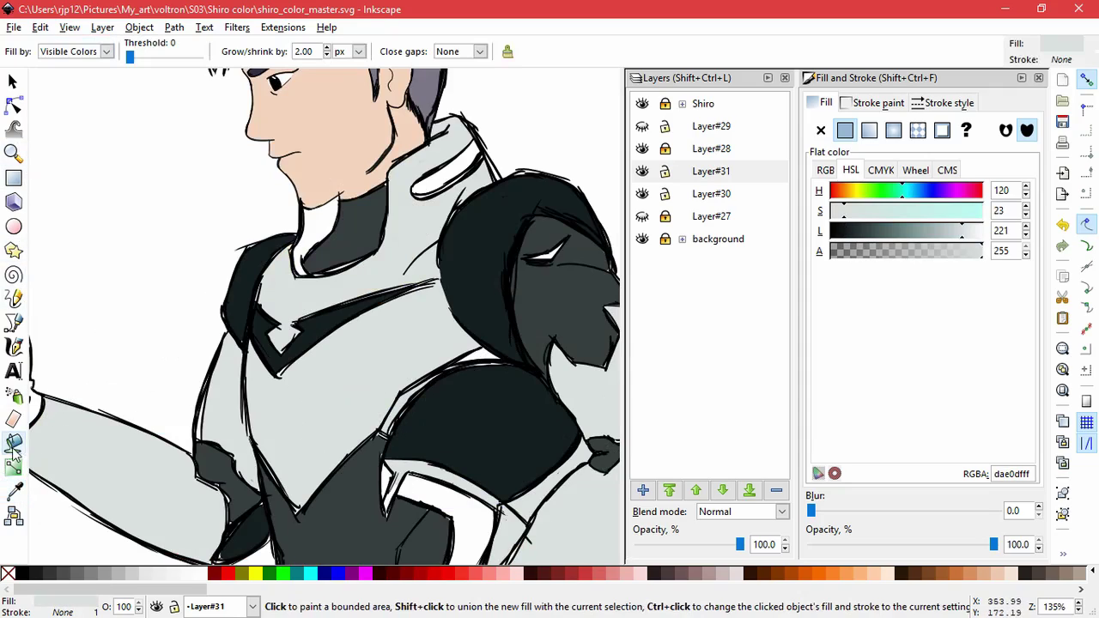
left_click(322, 421)
scroll(363, 394, "down", 2)
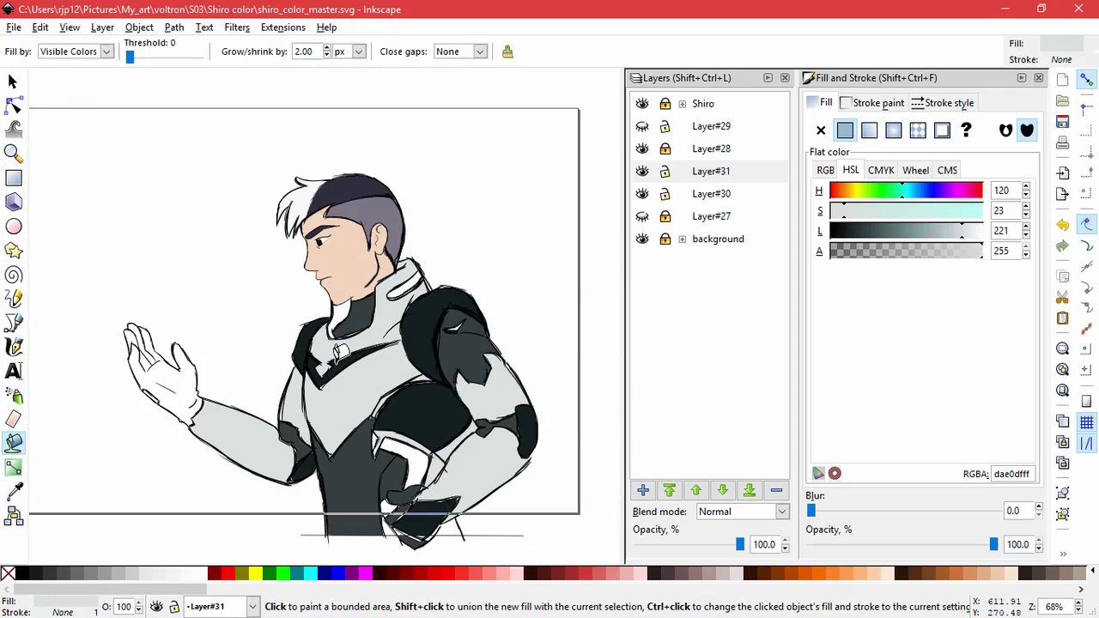
scroll(336, 360, "up", 2)
left_click(343, 258)
left_click(314, 271)
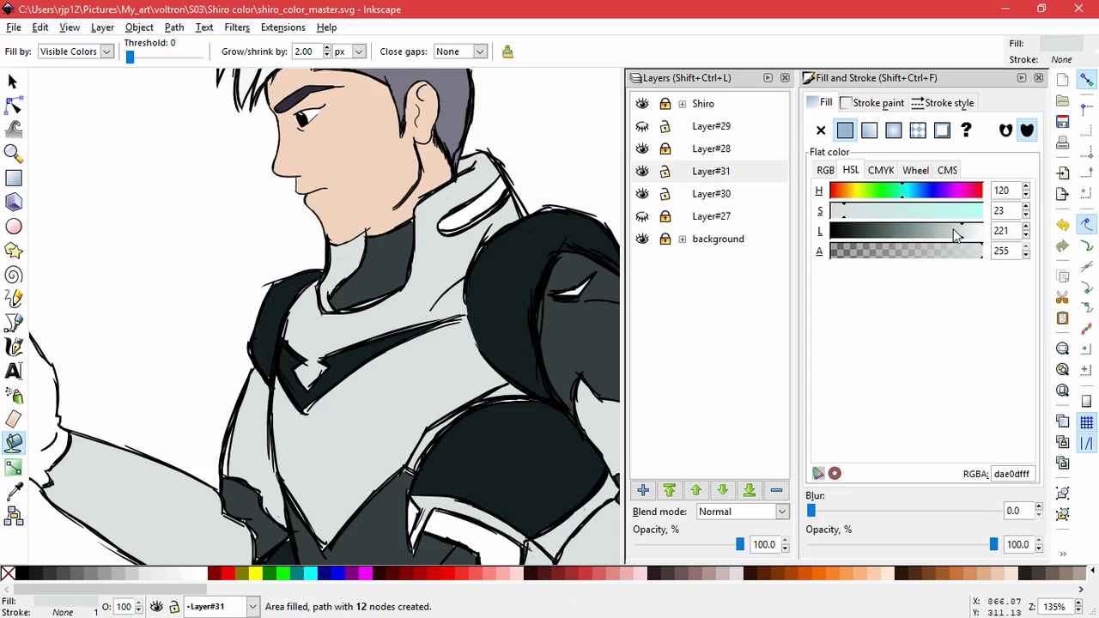
left_click_drag(942, 231, 915, 233)
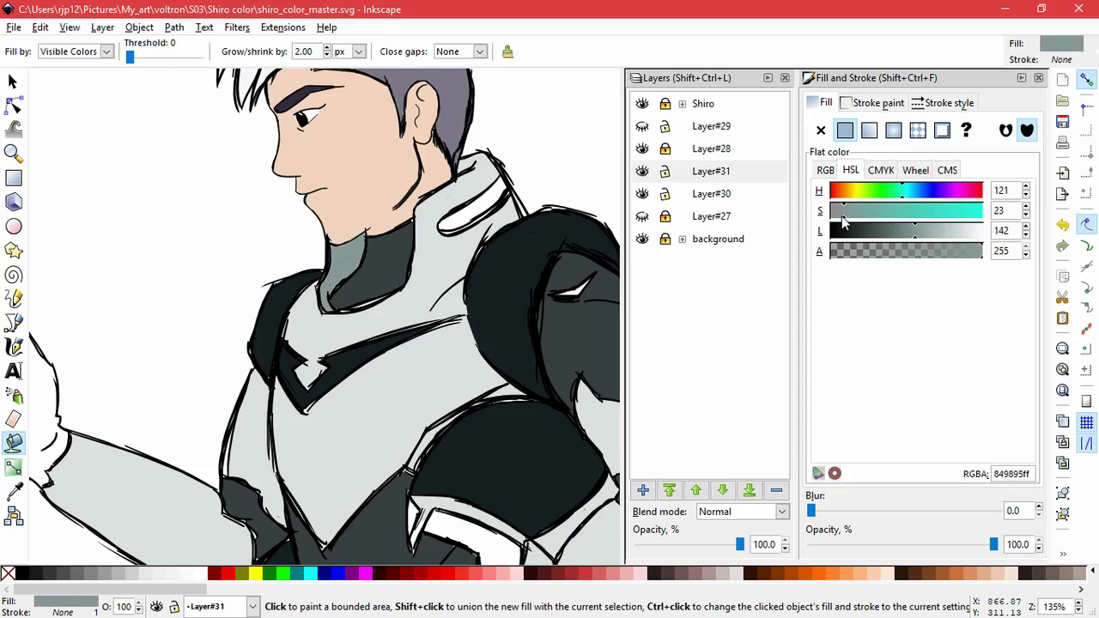
left_click_drag(842, 217, 838, 216)
left_click(12, 81)
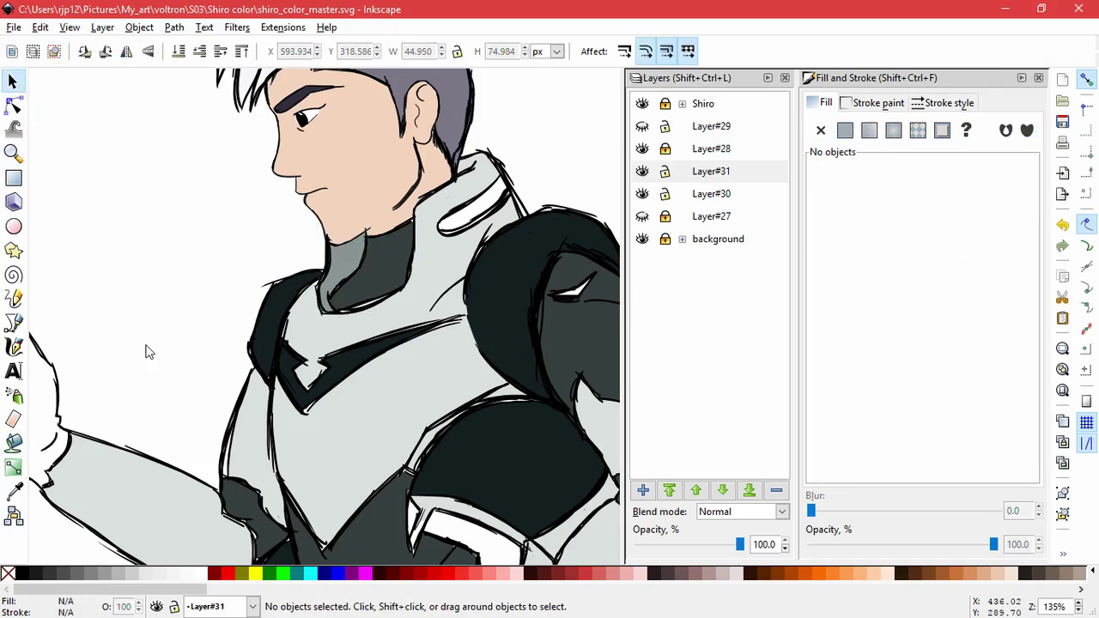
Step: Bucket-fill the inner armour band beside the waist, behind the hip hand, with the mid grey 899392ff
scroll(147, 351, "down", 2)
left_click(12, 442)
left_click(324, 452)
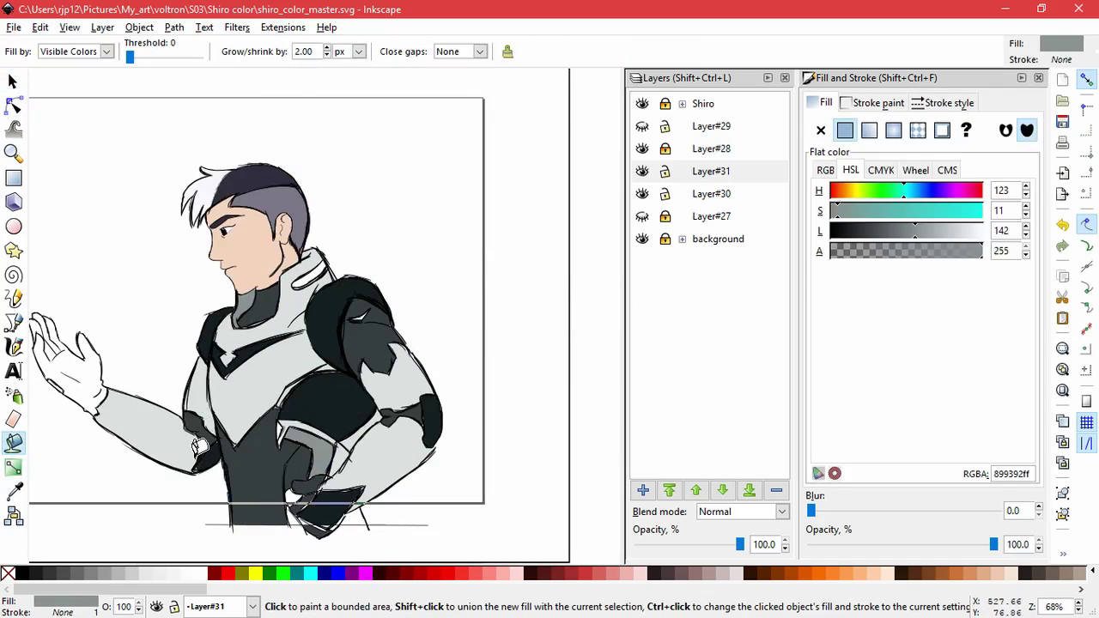
Step: Bucket-fill the small sliver where the waist band meets the torso, recolour it near-black 151f21ff and deselect it
scroll(282, 440, "up", 2)
left_click(283, 404)
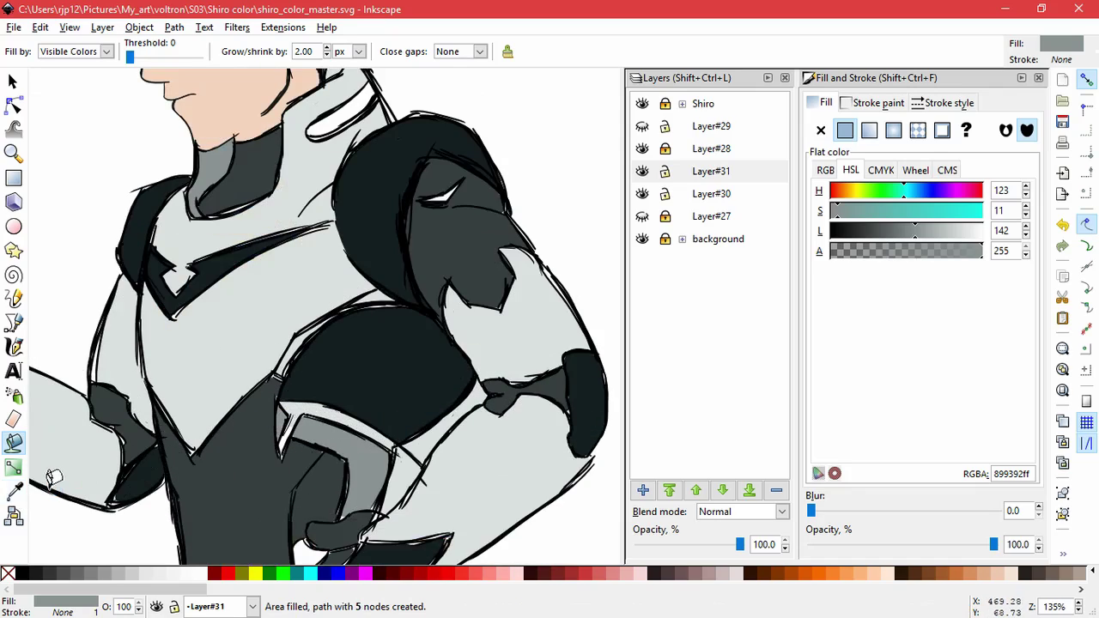
left_click(13, 490)
left_click(408, 389)
left_click(13, 81)
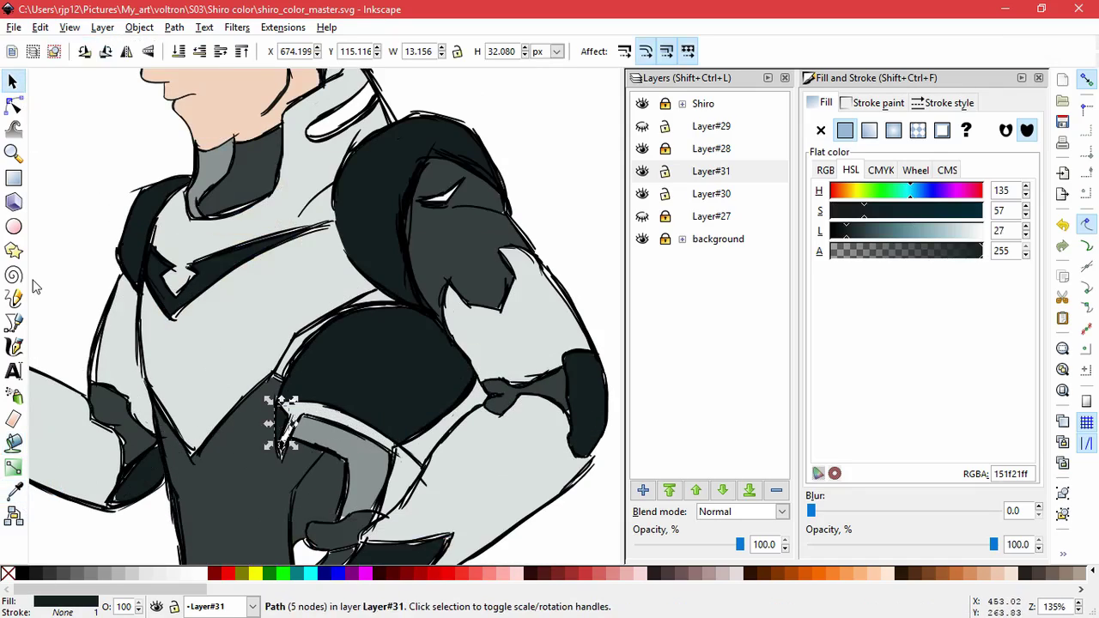
left_click(35, 283)
scroll(210, 331, "down", 1)
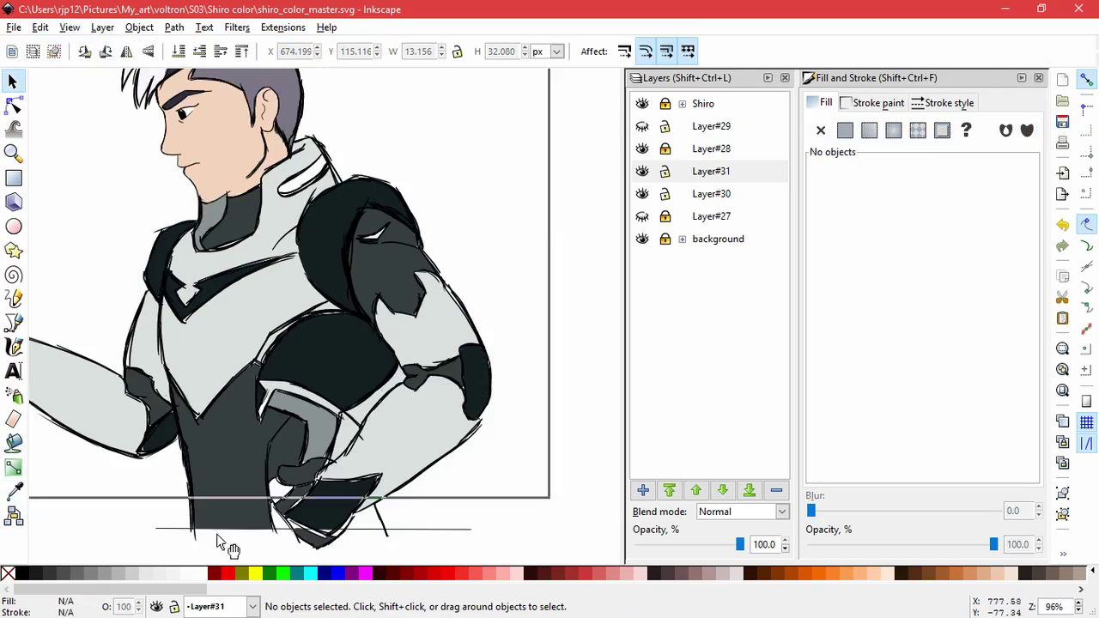
left_click_drag(120, 308, 315, 427)
left_click_drag(110, 294, 267, 327)
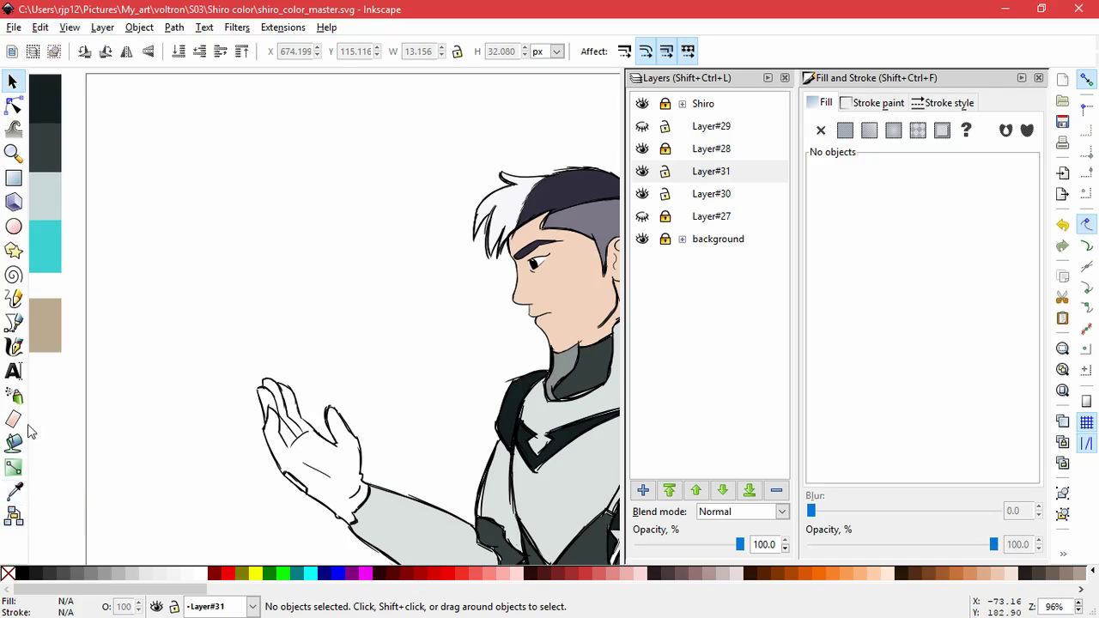
Step: Pick the turquoise palette swatch 3dd1d2ff as the fill and bucket-fill the slot on the collar
left_click(13, 491)
left_click(54, 256)
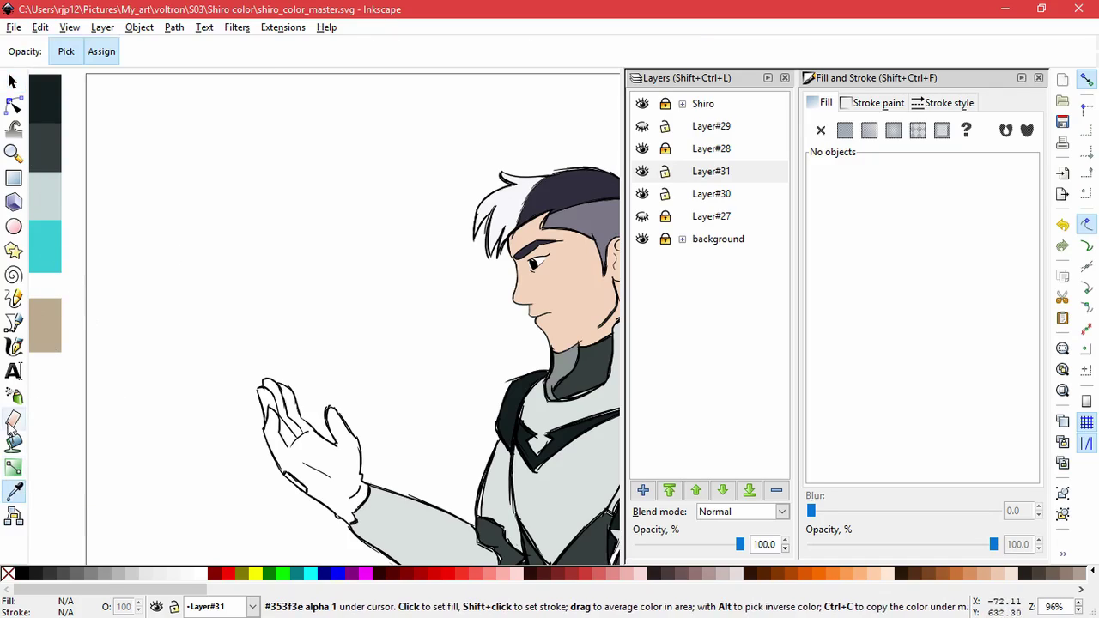
left_click(14, 443)
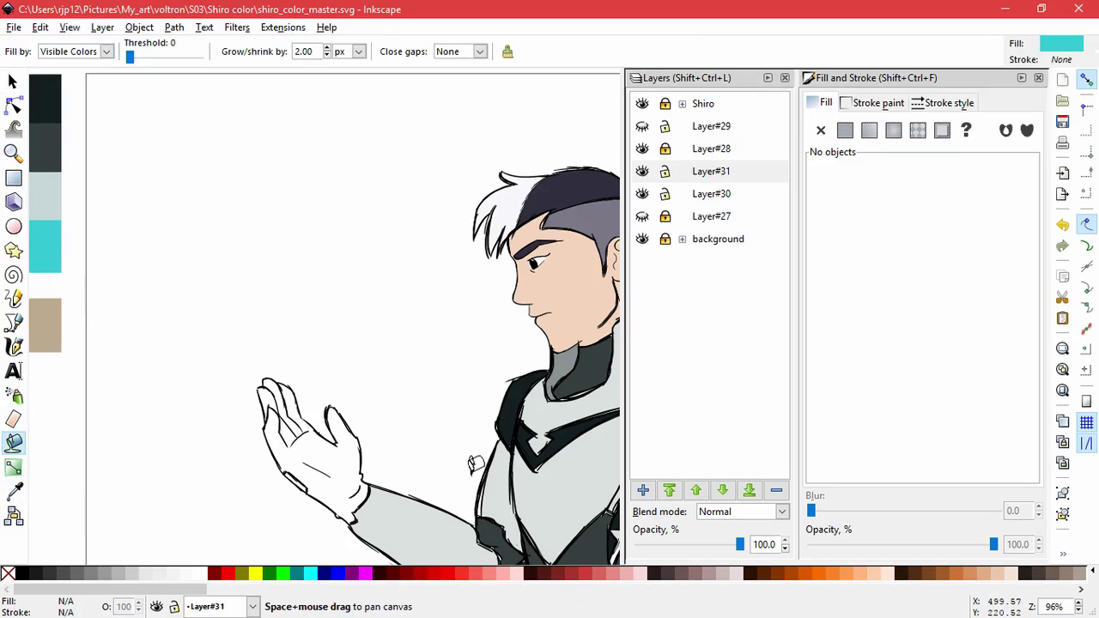
left_click_drag(475, 464, 226, 344)
left_click(393, 169)
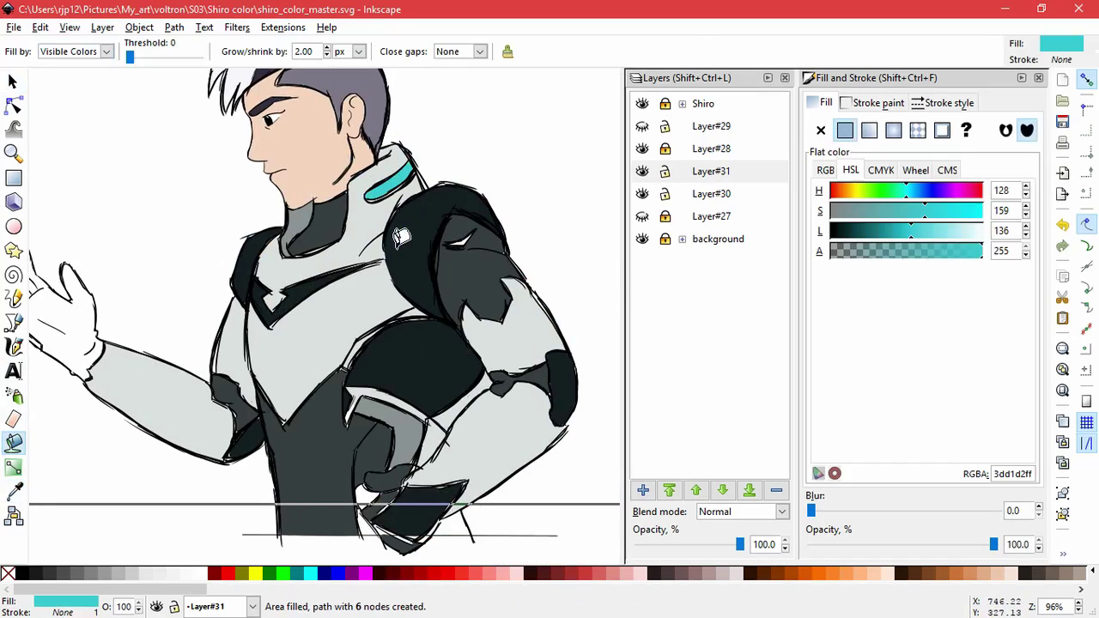
Step: Bucket-fill the small pointed slit on the dark shoulder plate with the same turquoise 3dd1d2ff
scroll(486, 243, "up", 3, "ctrl")
left_click(456, 257)
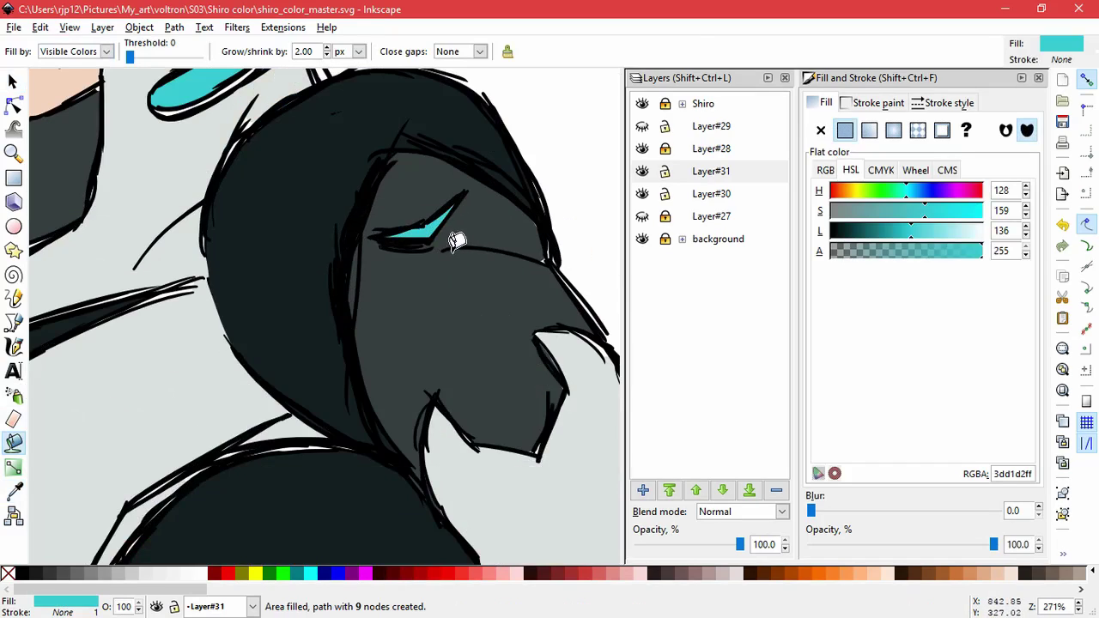
scroll(438, 249, "down", 6, "ctrl")
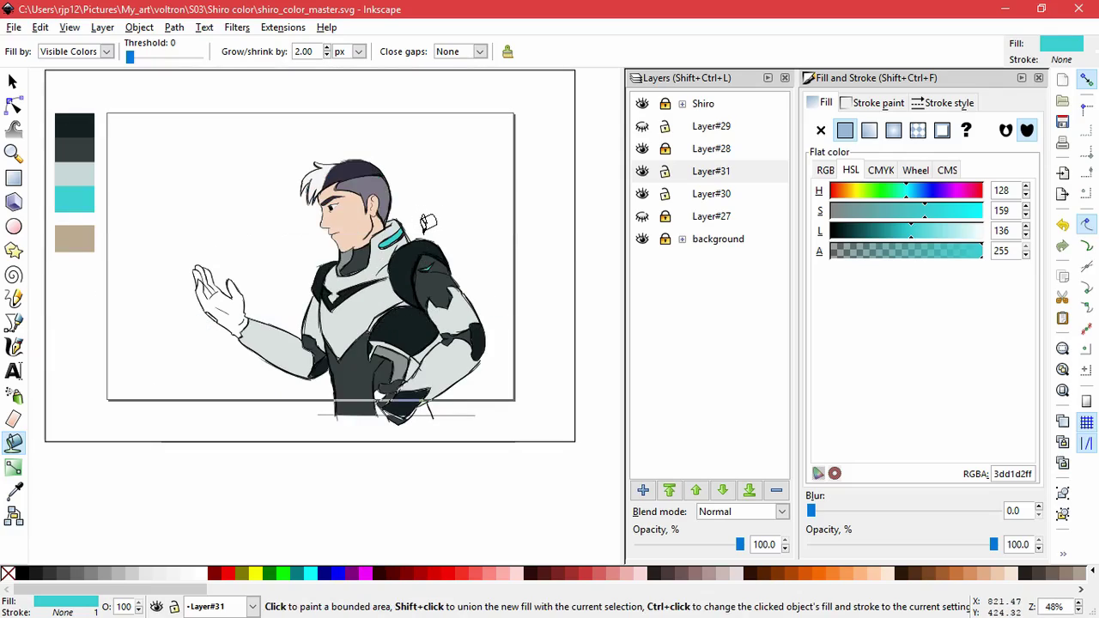
Step: Toggle the visibility of individual layers to check their contents, leaving Layer#29 with the magenta hand sketch shown
left_click(641, 217)
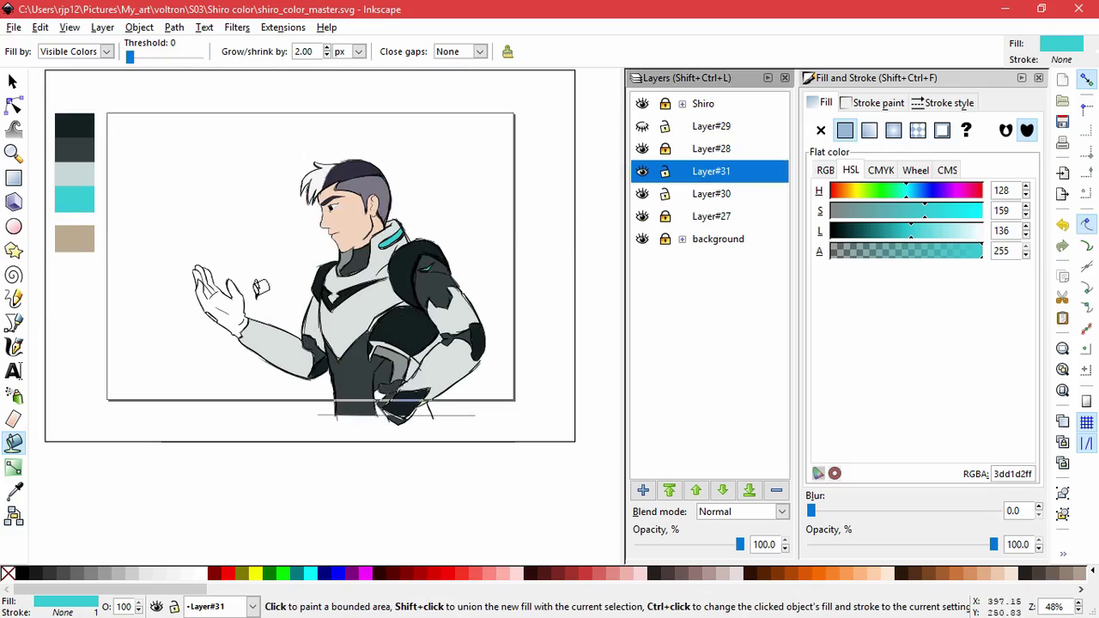
left_click(10, 84)
left_click(551, 253)
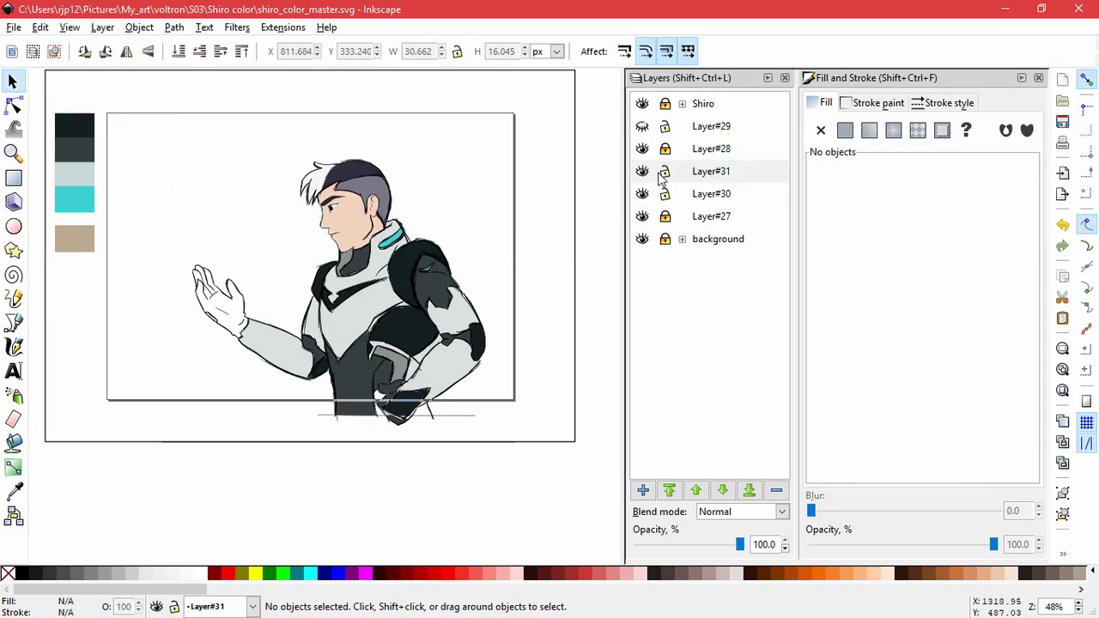
left_click(643, 130)
left_click(643, 130)
left_click(643, 196)
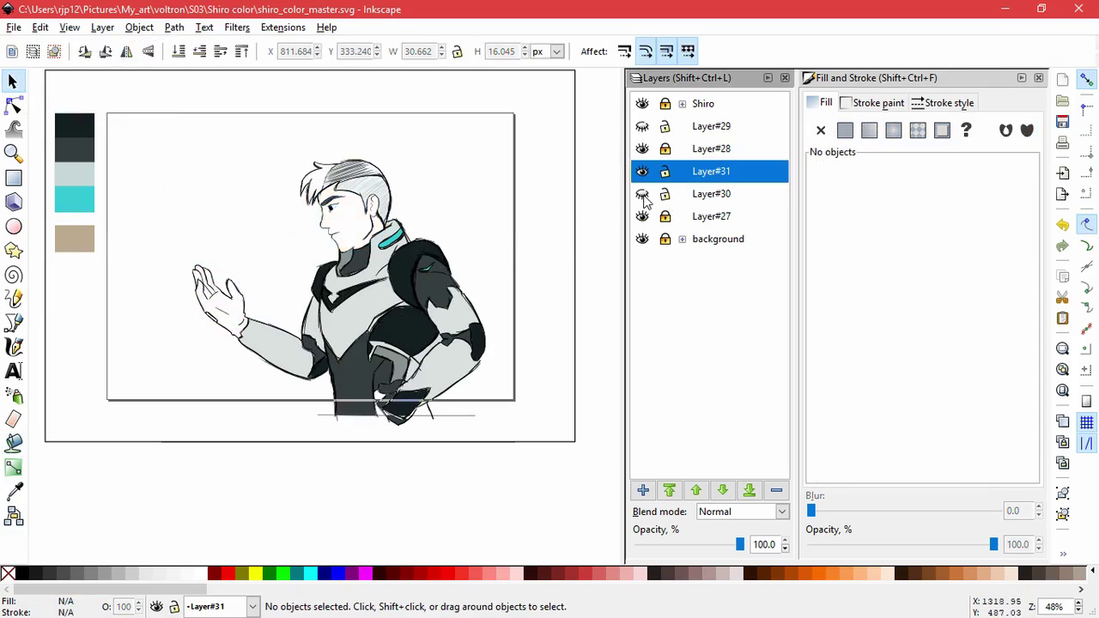
left_click(643, 196)
left_click(643, 126)
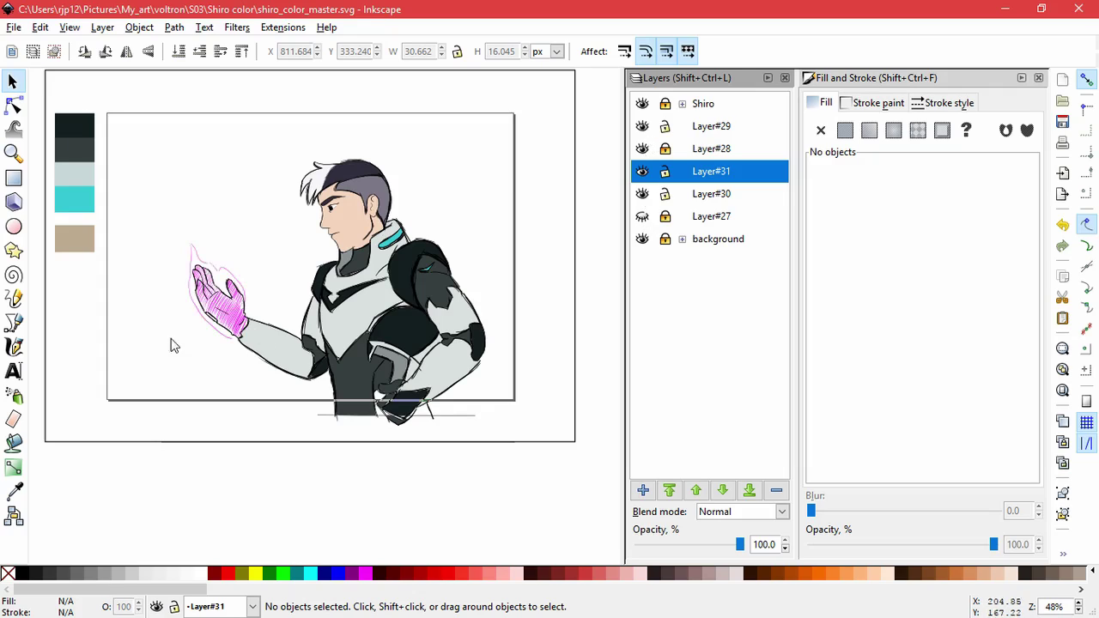
Step: Pick the magenta ff00ffff of the hand's glow sketch as the fill colour for the Bezier tool
scroll(226, 306, "up", 5)
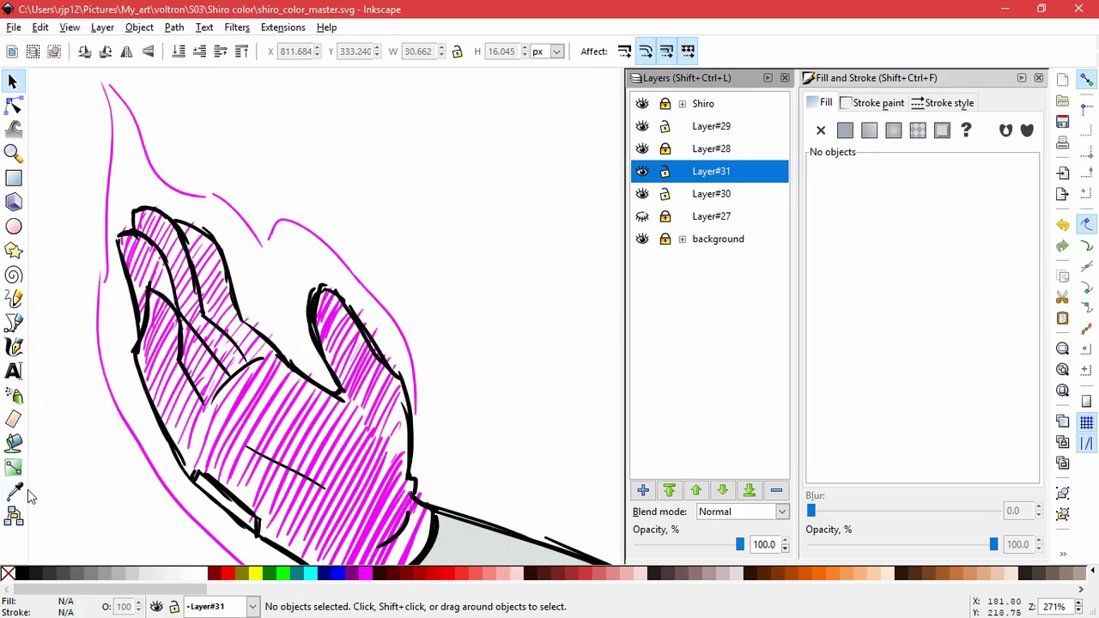
left_click(14, 491)
scroll(253, 441, "up", 1)
scroll(283, 429, "down", 5)
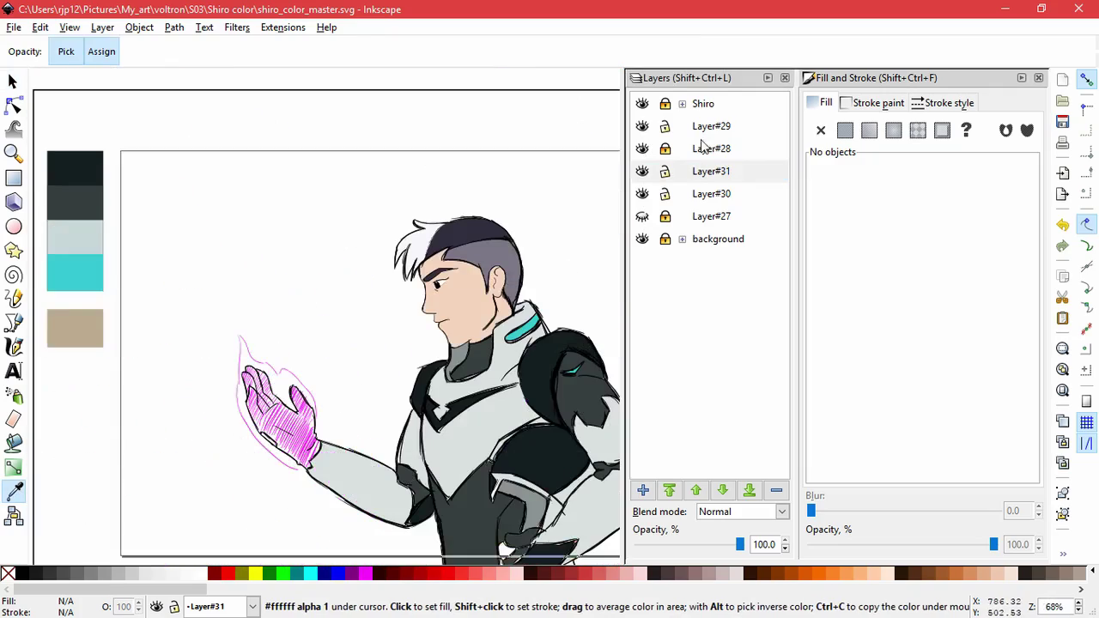
left_click(643, 127)
left_click(643, 126)
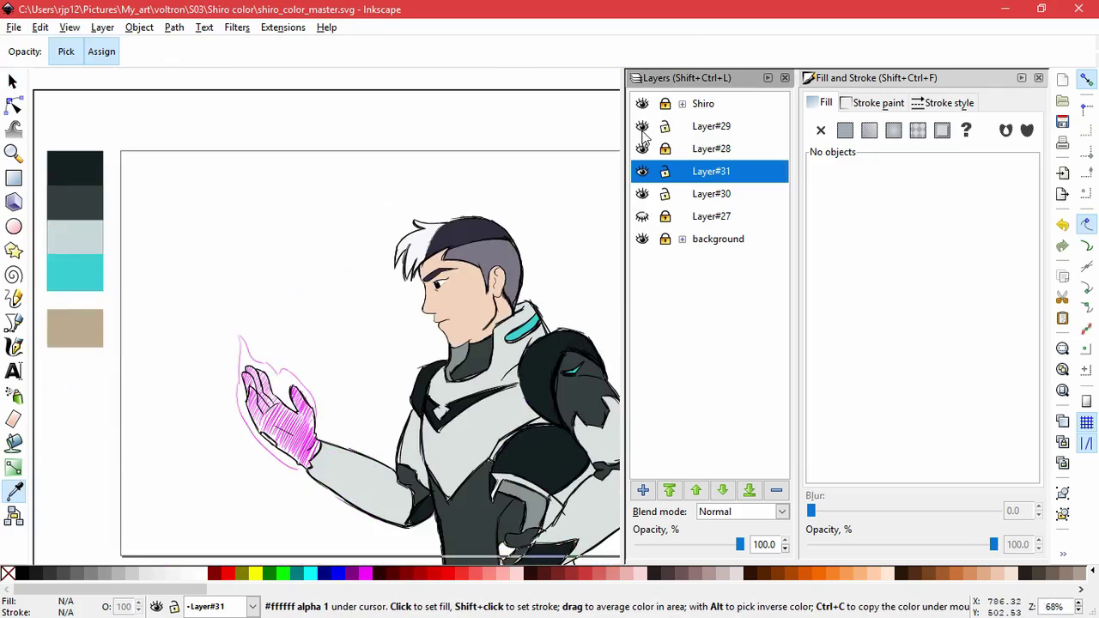
left_click(14, 323)
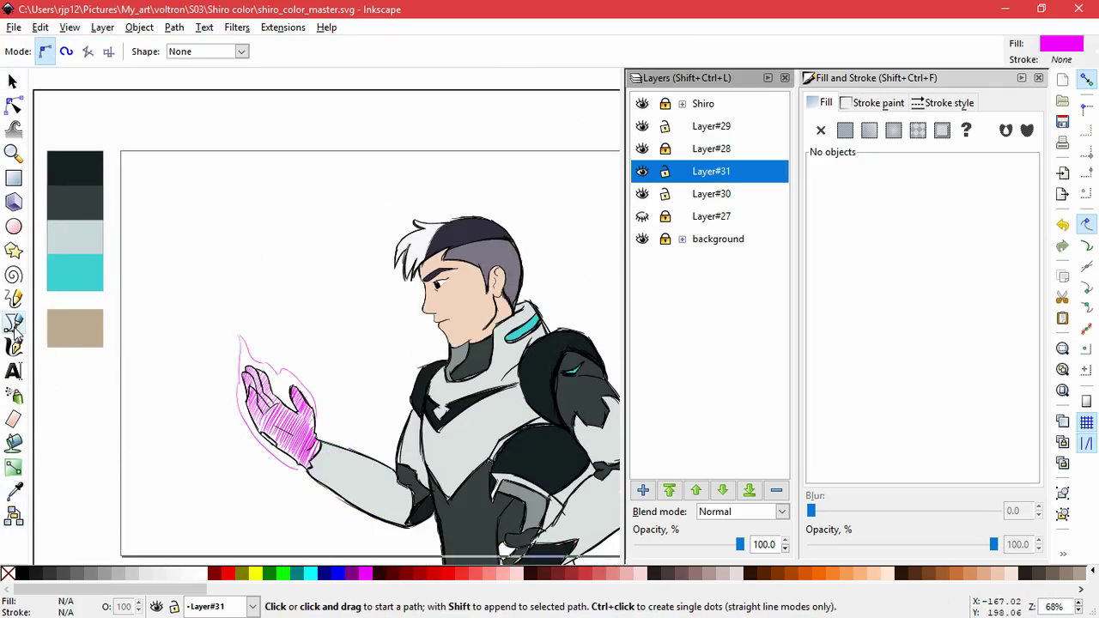
Step: Add a new layer above Layer#29 and raise it above the Shiro layer
left_click(642, 172)
left_click(642, 172)
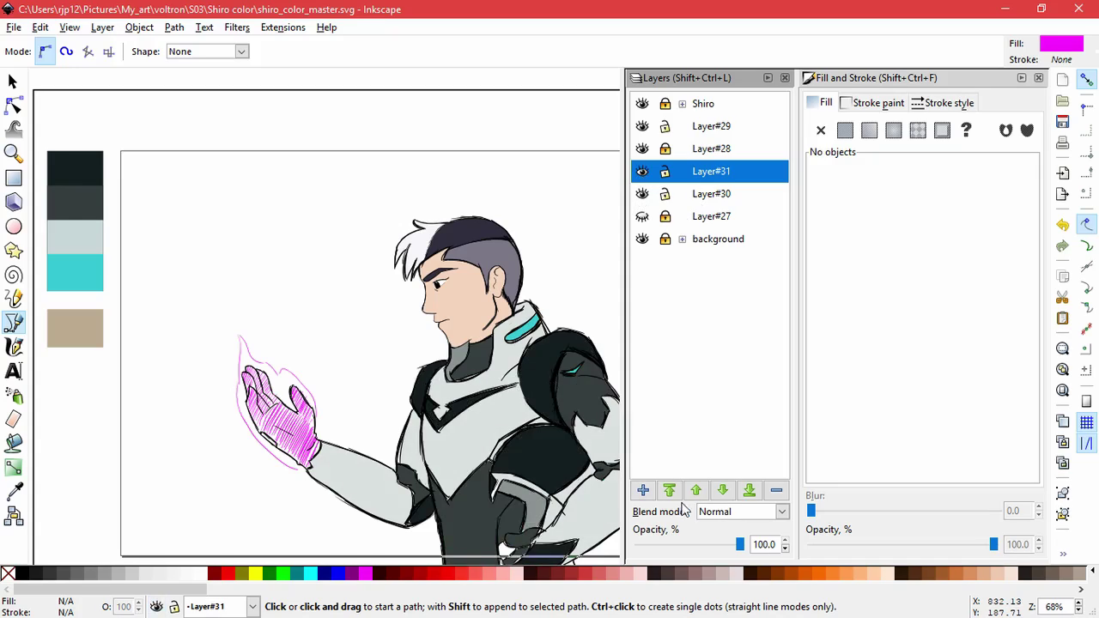
left_click(699, 128)
left_click(642, 490)
left_click(637, 372)
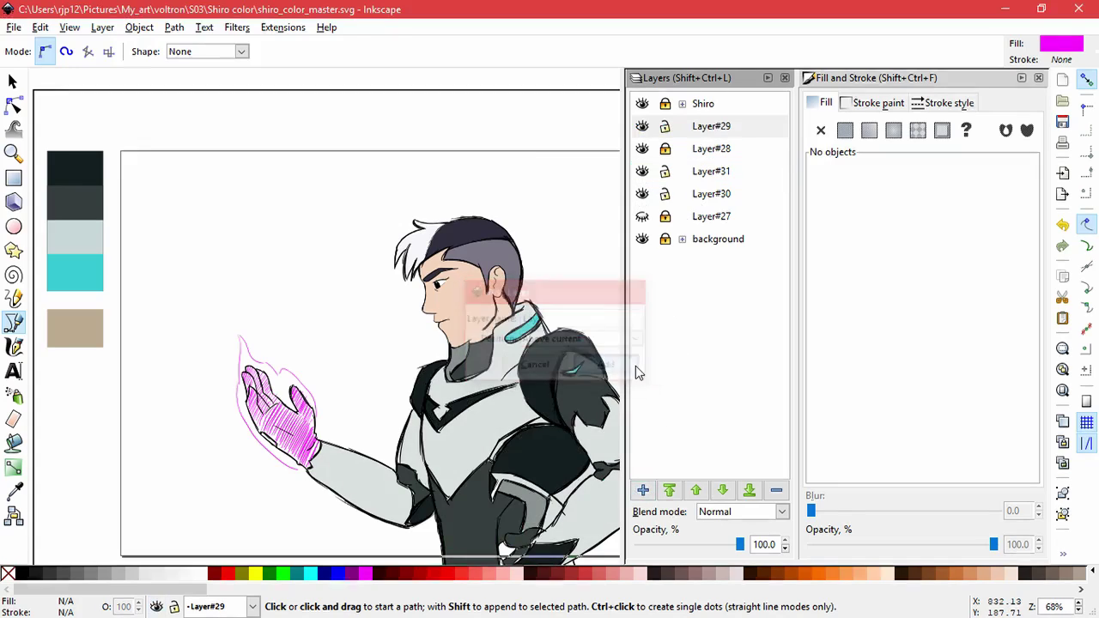
left_click(696, 490)
Step: Trace the flame-shaped glow around the raised hand with a magenta Bezier path, from the lower wrist over the fingertips to the upper wrist
scroll(287, 408, "up", 2, "ctrl")
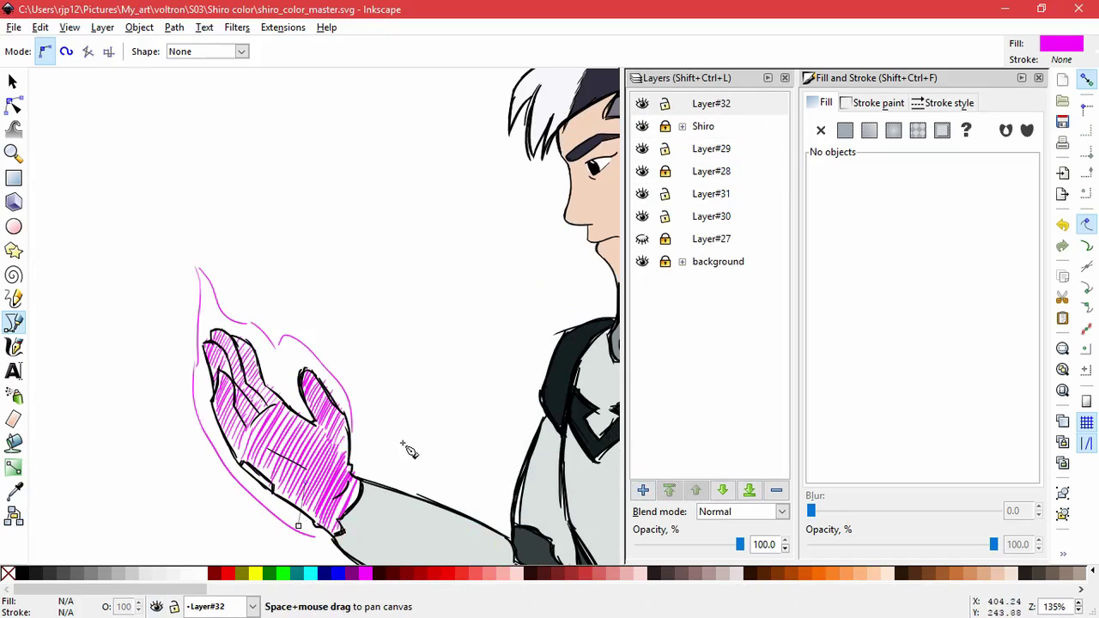
scroll(341, 468, "down", 2)
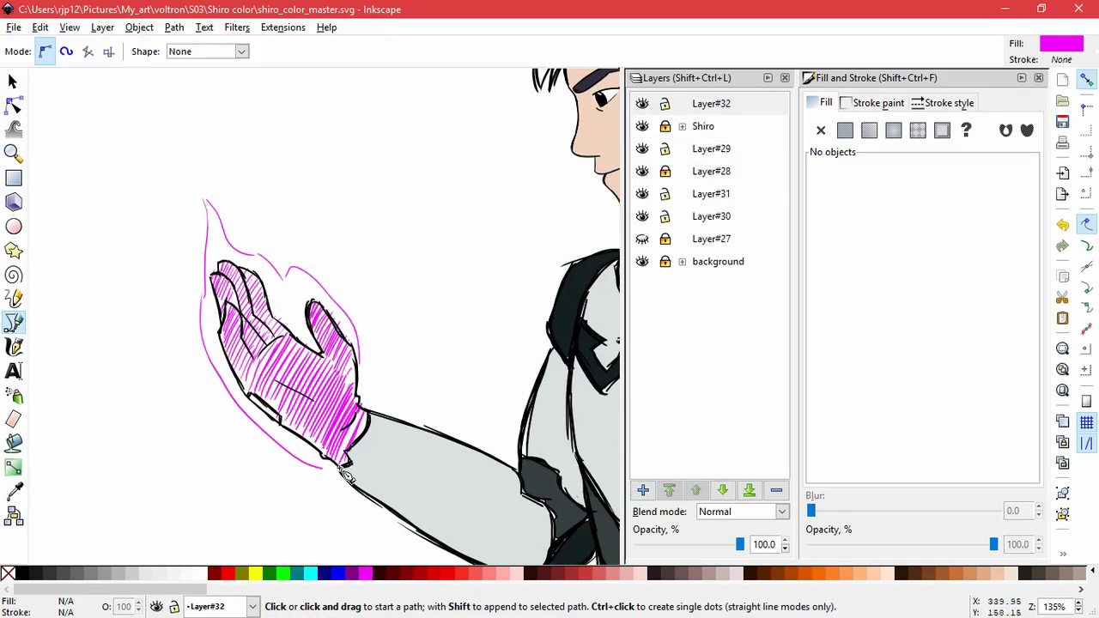
left_click(305, 475)
left_click_drag(266, 436, 222, 392)
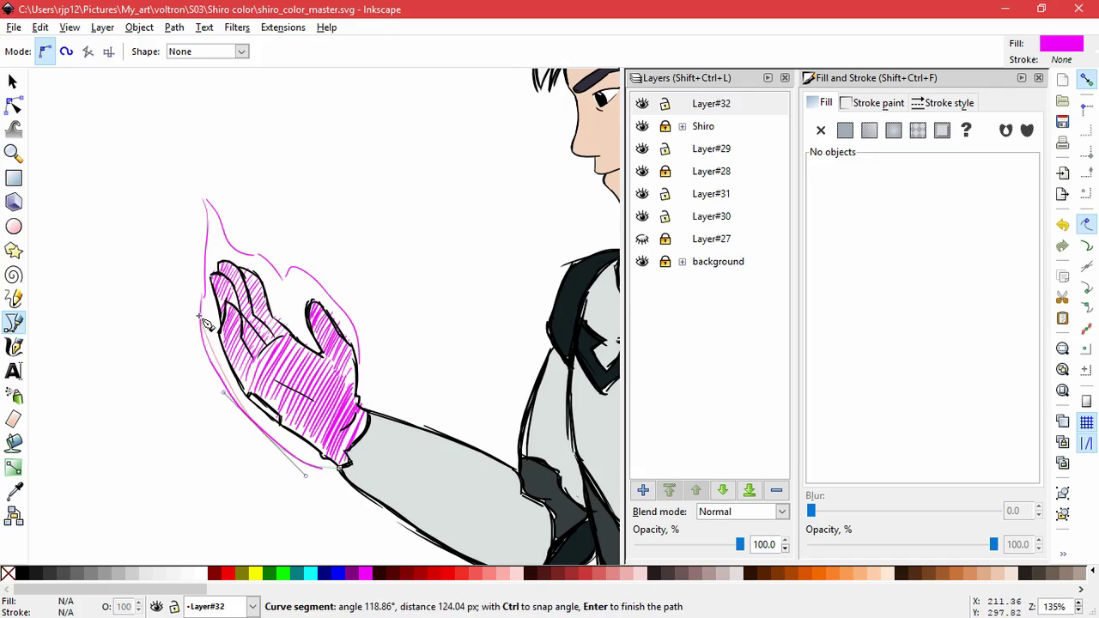
scroll(191, 316, "up", 1, "ctrl")
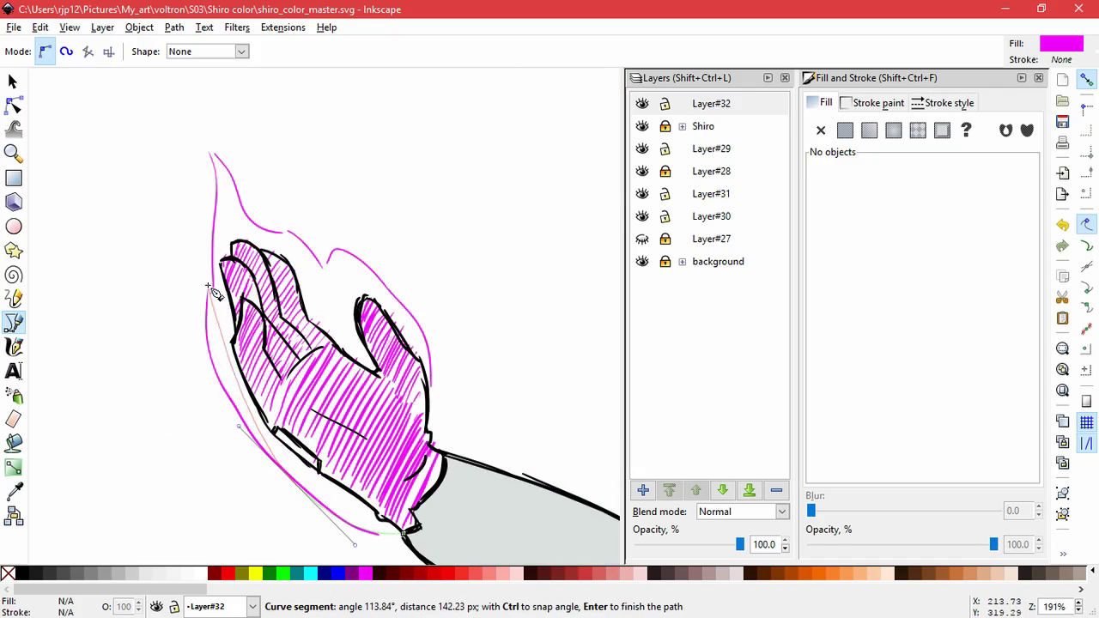
left_click(210, 296)
left_click_drag(214, 208, 347, 248)
left_click(200, 141)
left_click(286, 229)
left_click(327, 274)
left_click_drag(412, 313, 419, 327)
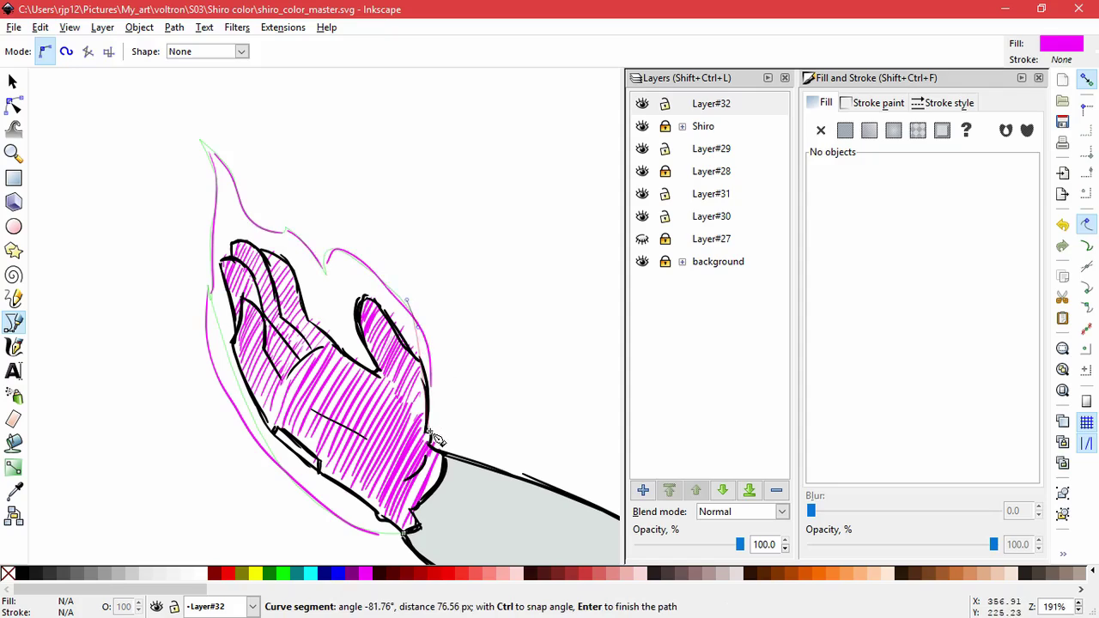
left_click_drag(429, 435, 432, 453)
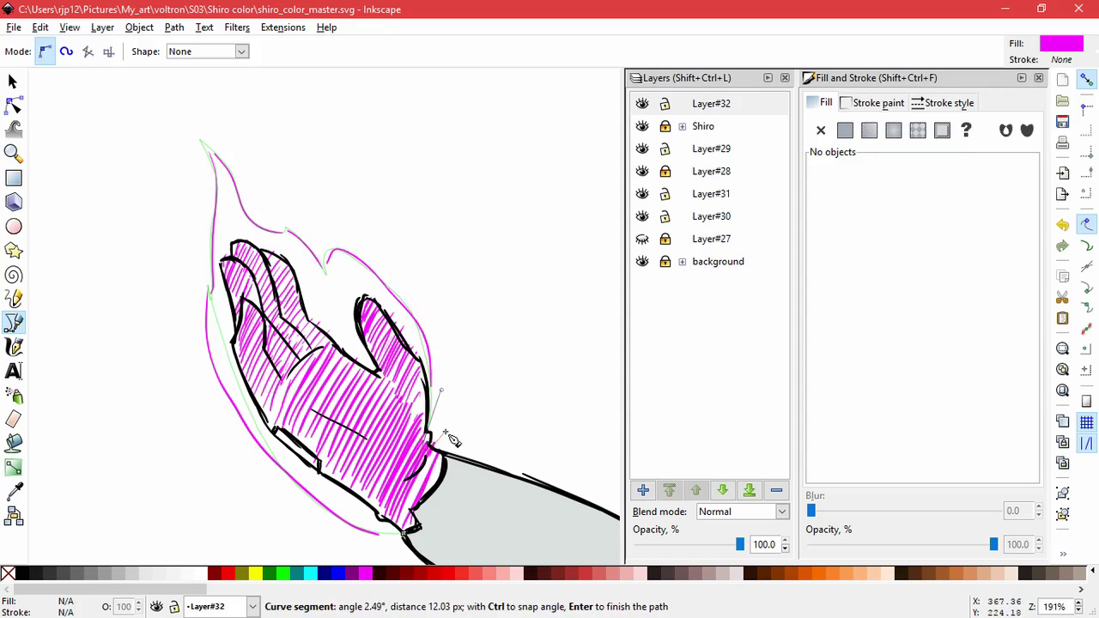
key("Return")
Step: Continue the glow path along the glove's cuff edge and close it at the lower wrist
left_click(429, 436)
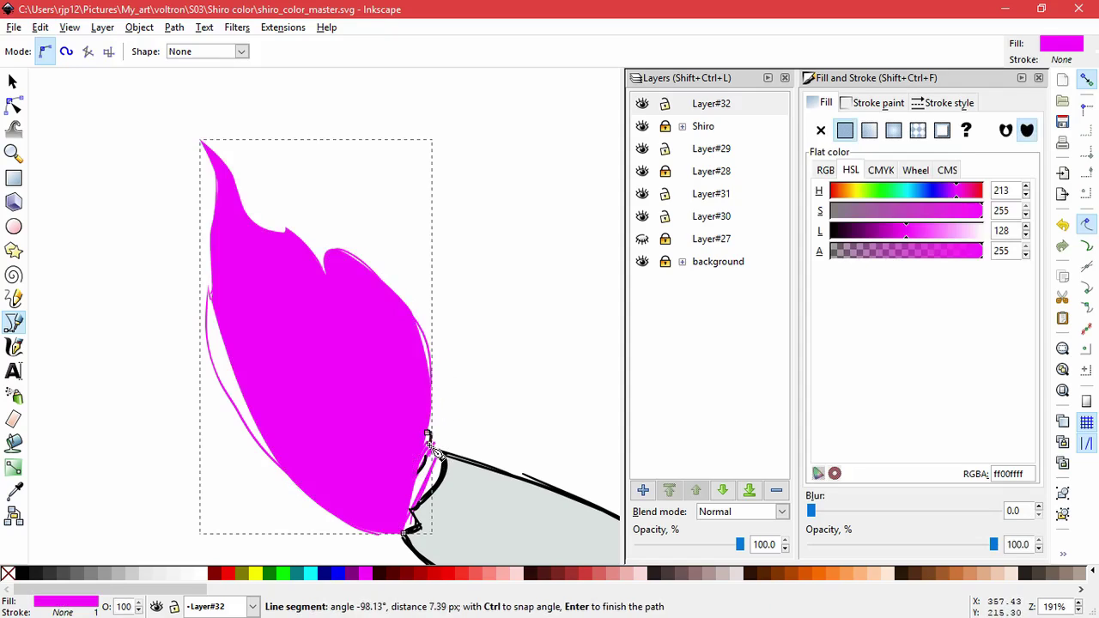
left_click(444, 466)
left_click(433, 506)
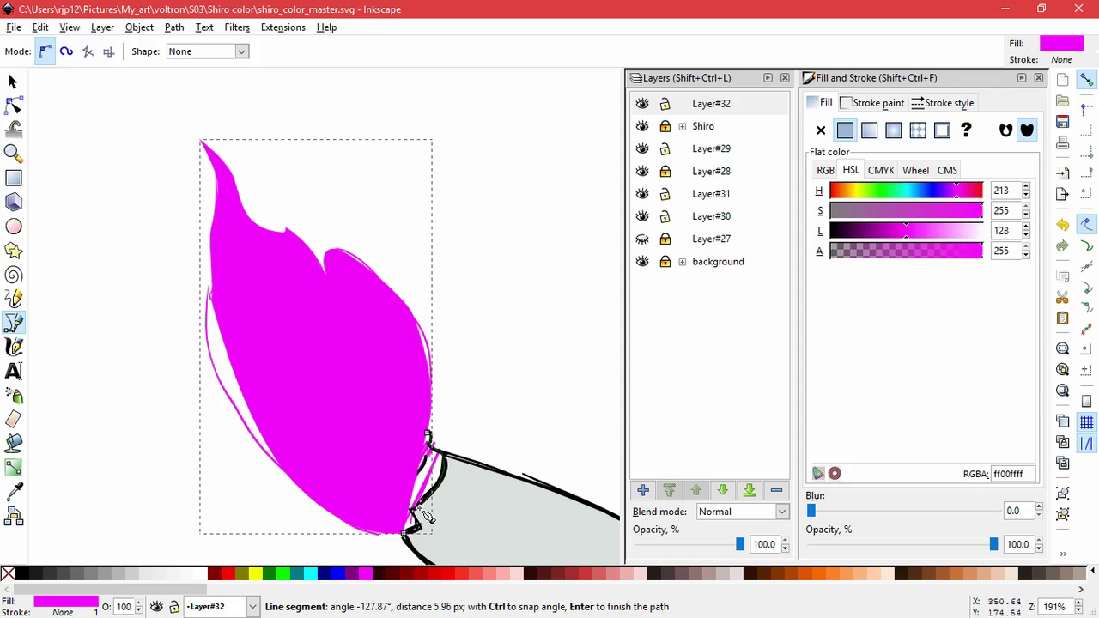
left_click(409, 537)
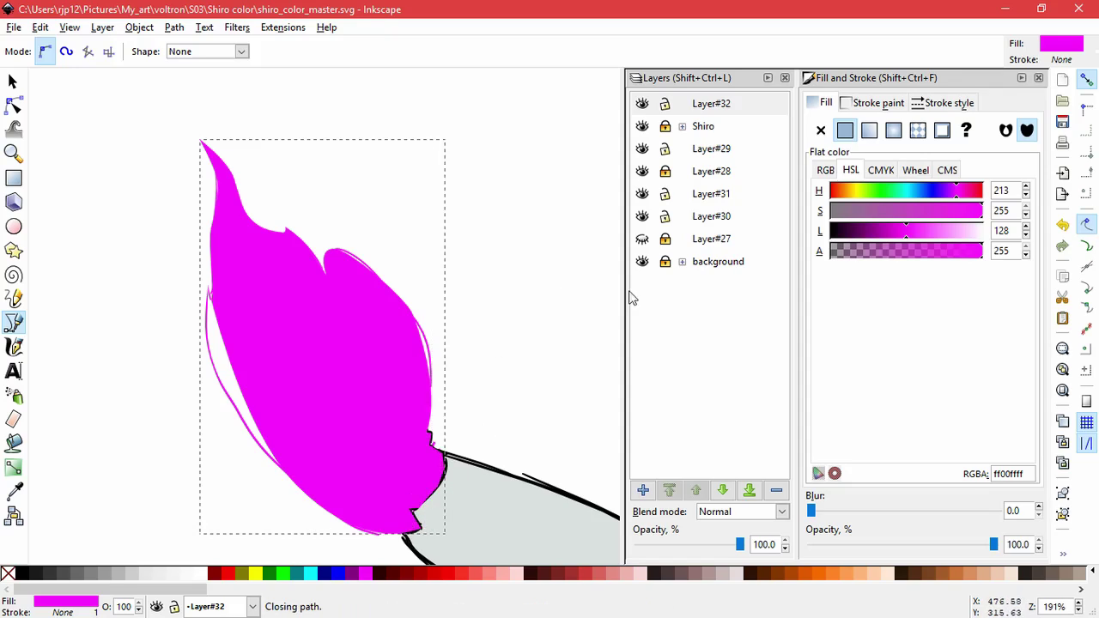
Step: Reshape the glow path's node handles so both outer curves follow the sketched magenta outline
left_click(13, 104)
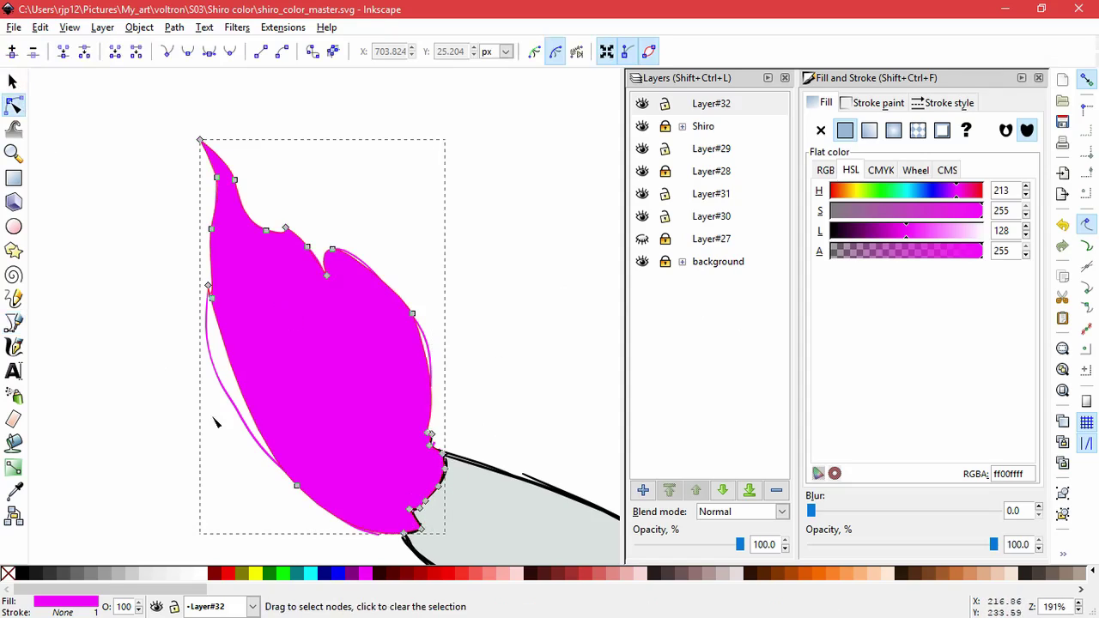
left_click(297, 485)
left_click_drag(236, 424, 172, 360)
left_click(413, 315)
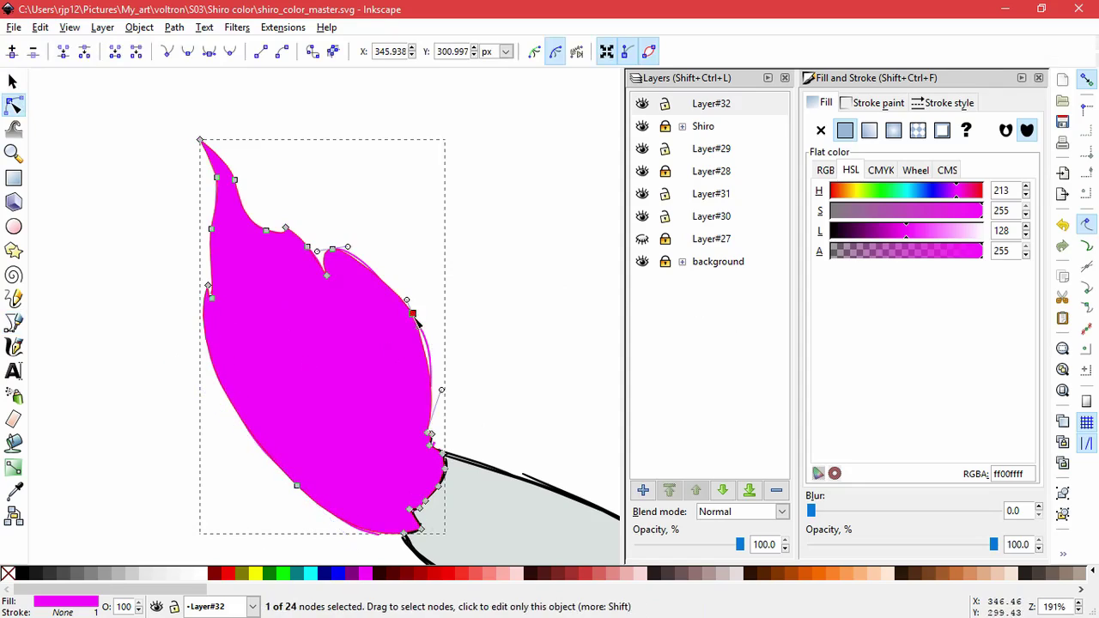
mouse_move(430, 348)
left_mouse_down()
mouse_move(442, 348)
mouse_move(433, 347)
left_mouse_up()
key("ctrl+z")
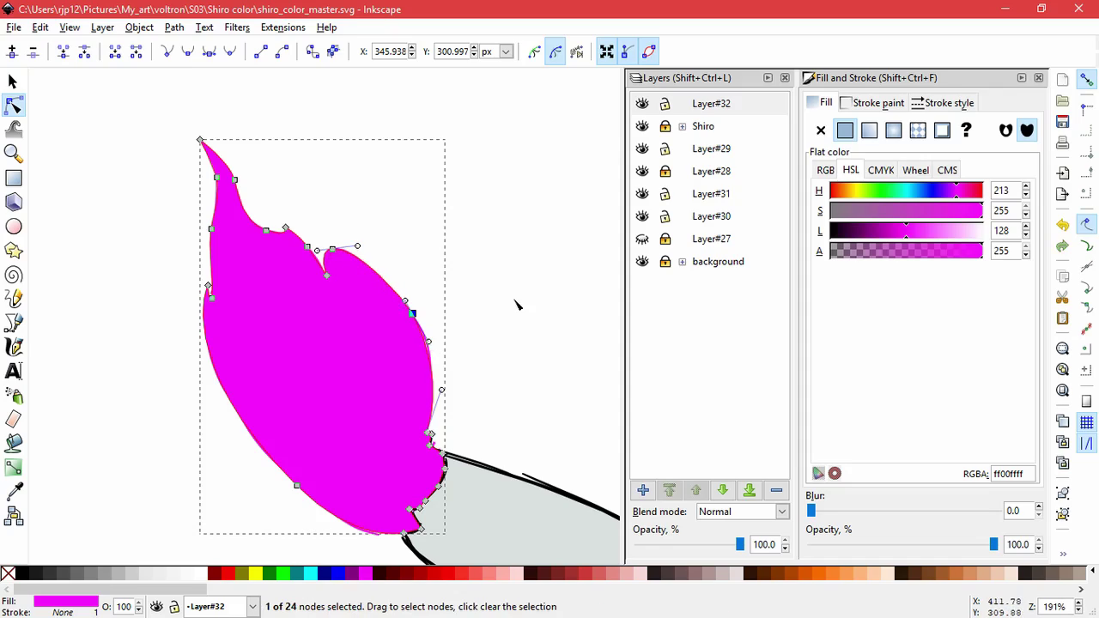
Step: Try the Screen blend mode on the glow layer, delete the layer and undo the deletion
left_click(776, 513)
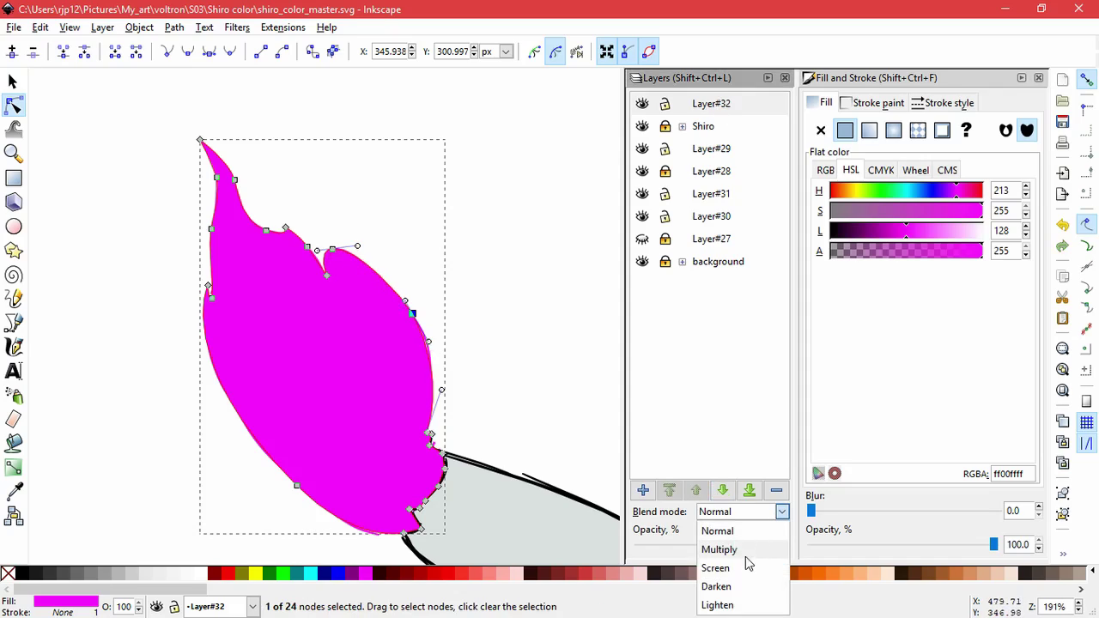
left_click(746, 565)
left_click(777, 493)
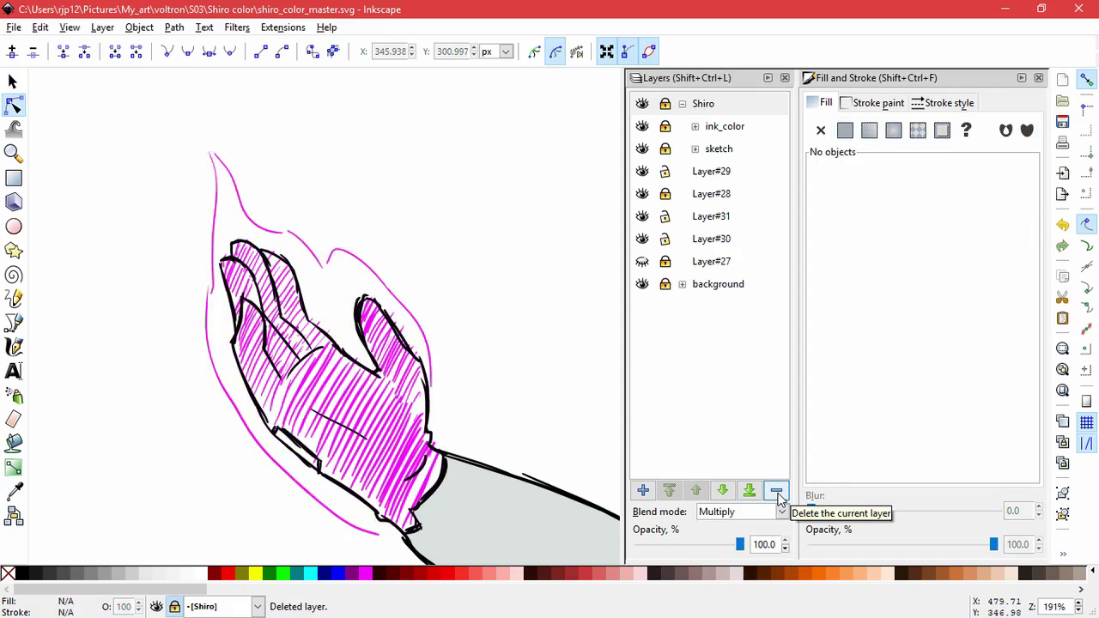
key("ctrl+z")
Step: Select glow layer Layer#32 and set its blend mode to Multiply
left_click(697, 107)
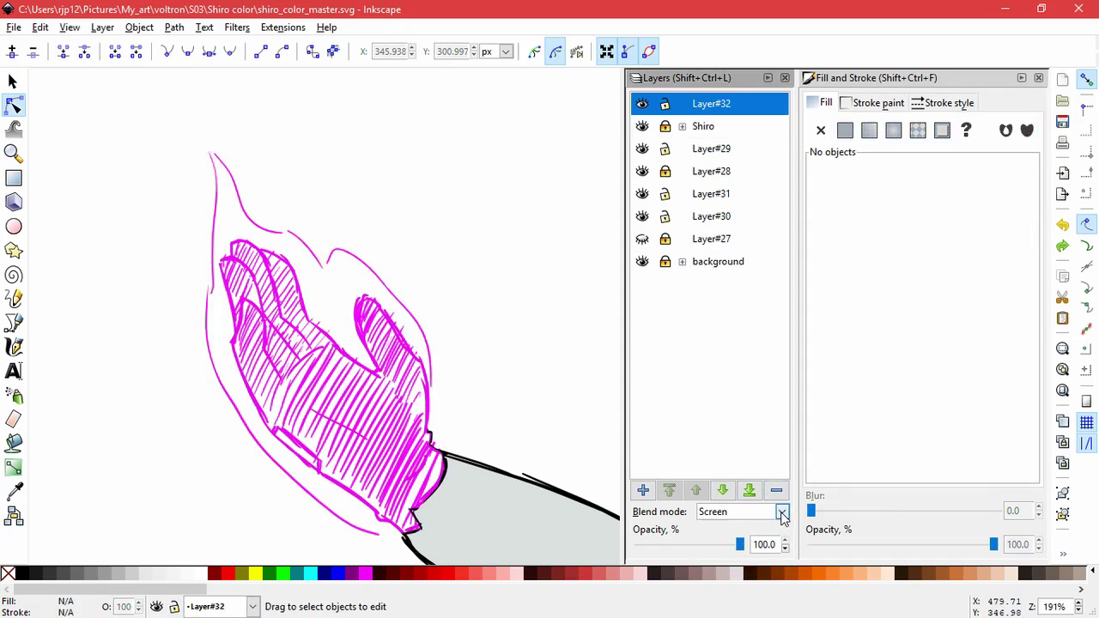
left_click(781, 513)
left_click(743, 549)
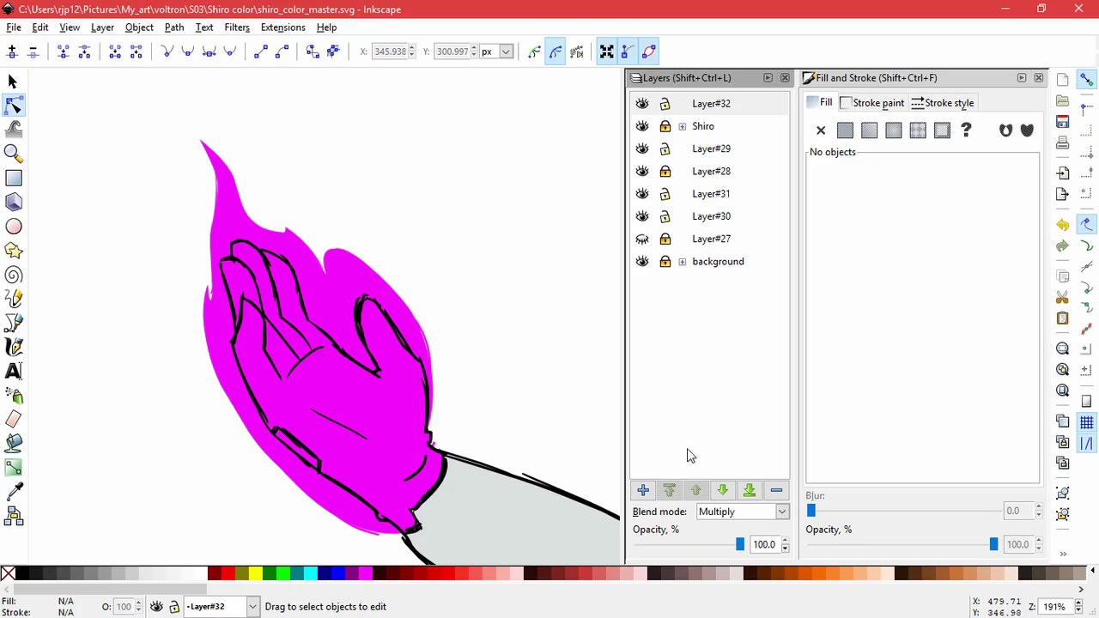
Step: Duplicate the magenta glow layer Layer#32
right_click(687, 104)
left_click(756, 129)
Step: Try the Screen blend mode and a lower stacking position on the duplicated glow layer, and undo both changes
left_click(782, 512)
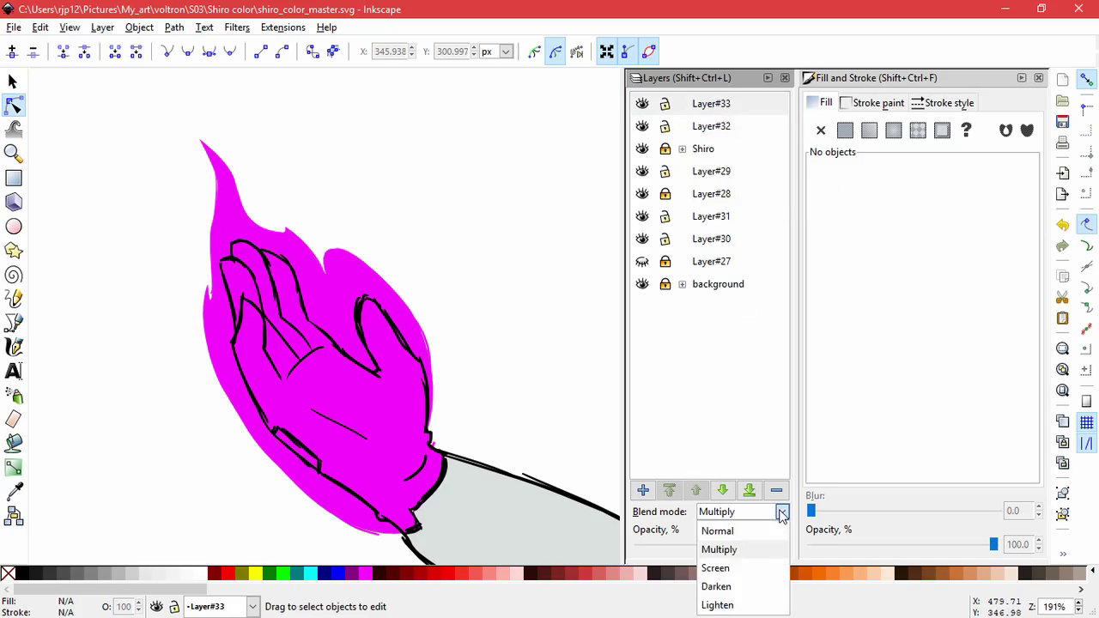
left_click(750, 569)
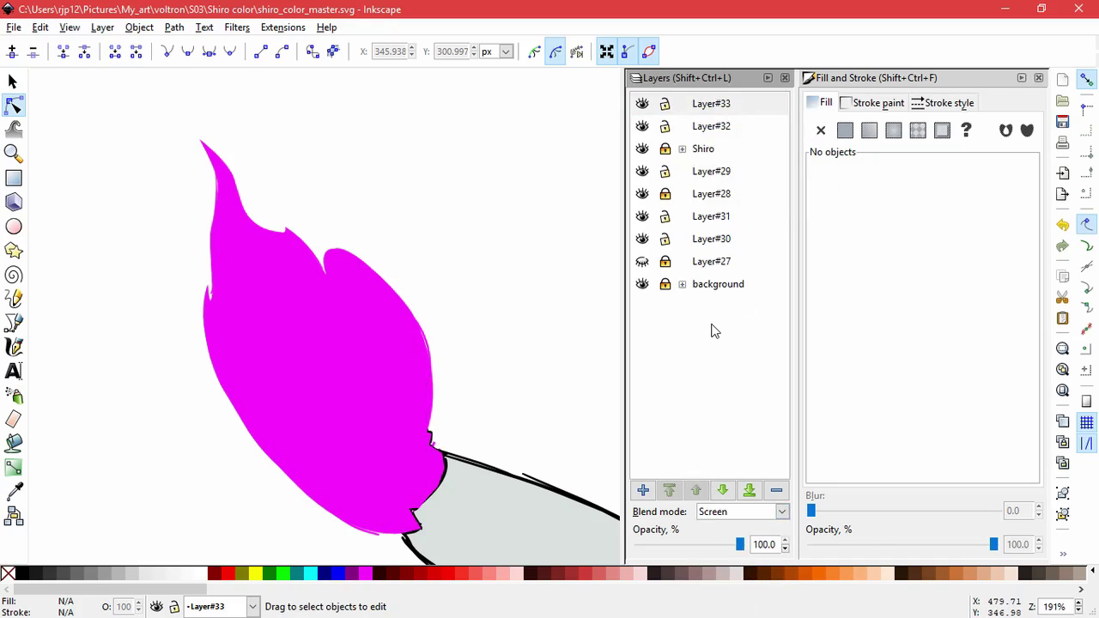
left_click(719, 487)
key("ctrl+z")
key("ctrl+z")
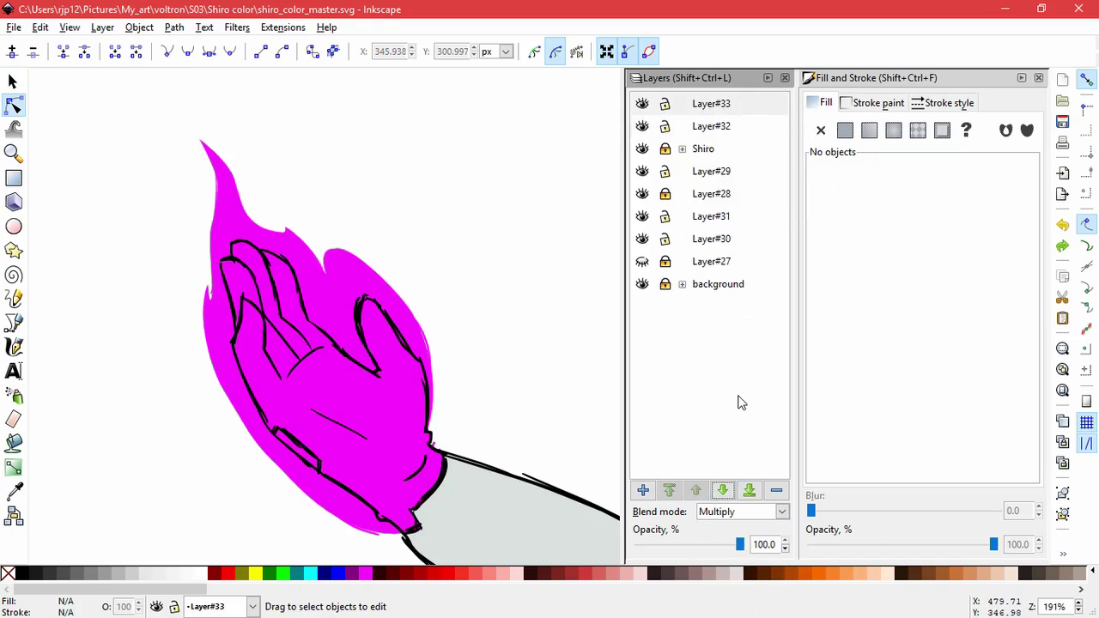
Step: Hide Layer#29 with the magenta hatched sketch of the hand
left_click(642, 171)
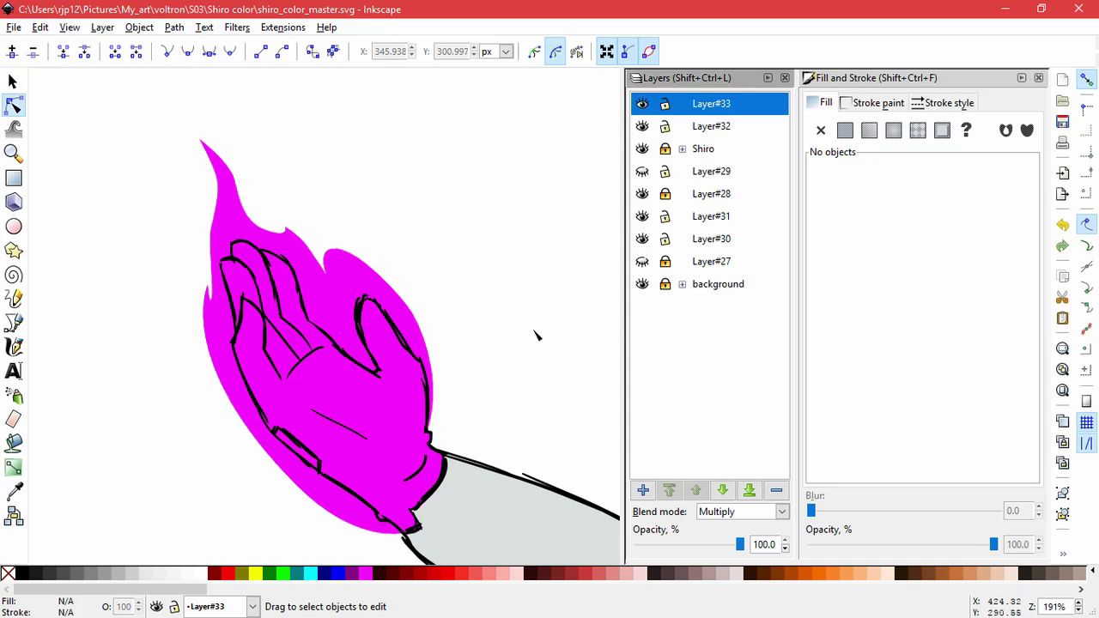
Step: Delete the duplicated glow layer Layer#33
key("5")
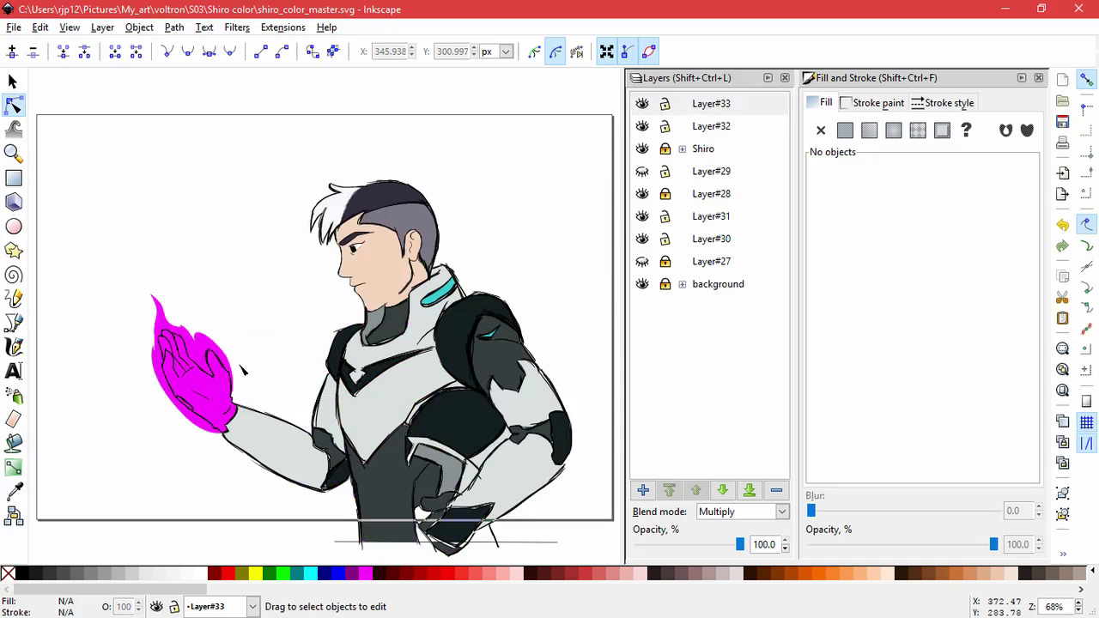
key("grave")
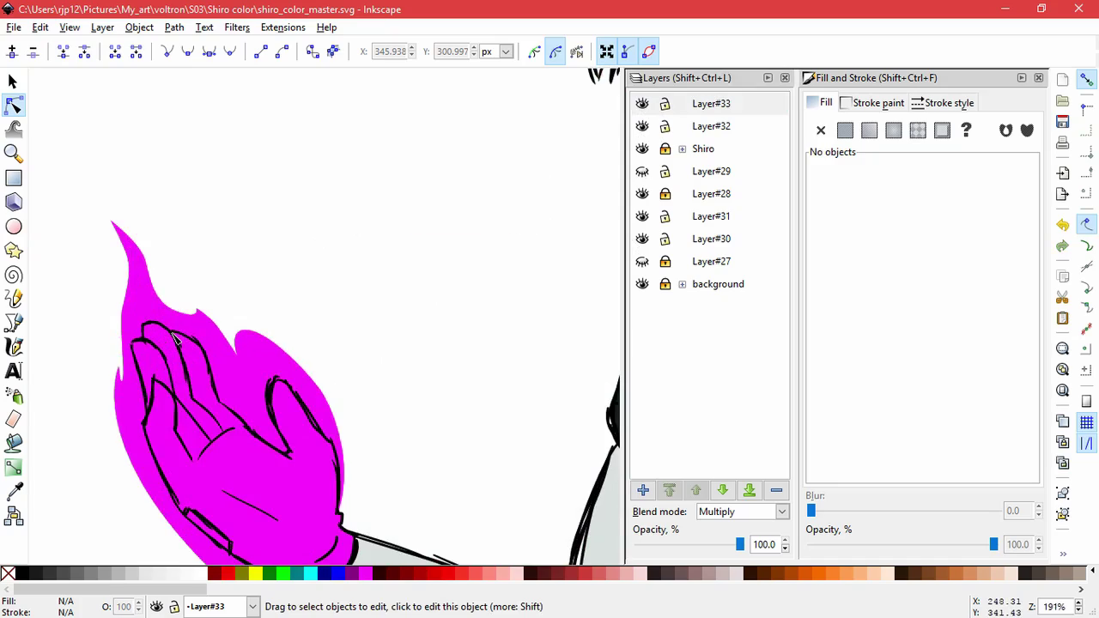
left_click(718, 105)
left_click(720, 127)
left_click(721, 105)
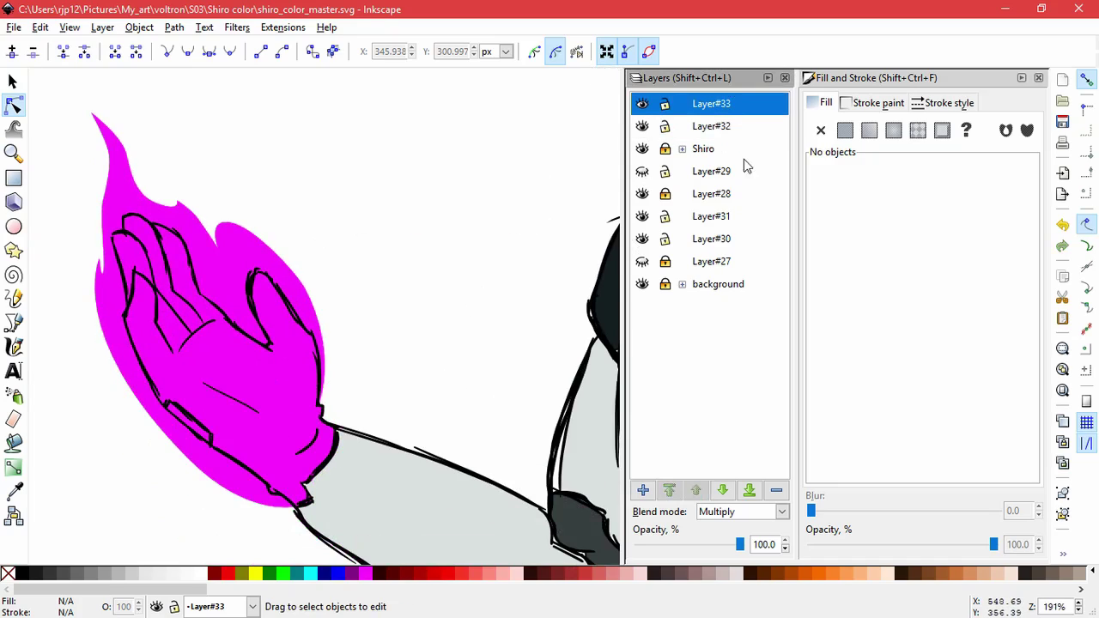
left_click(642, 126)
left_click(776, 490)
left_click(643, 104)
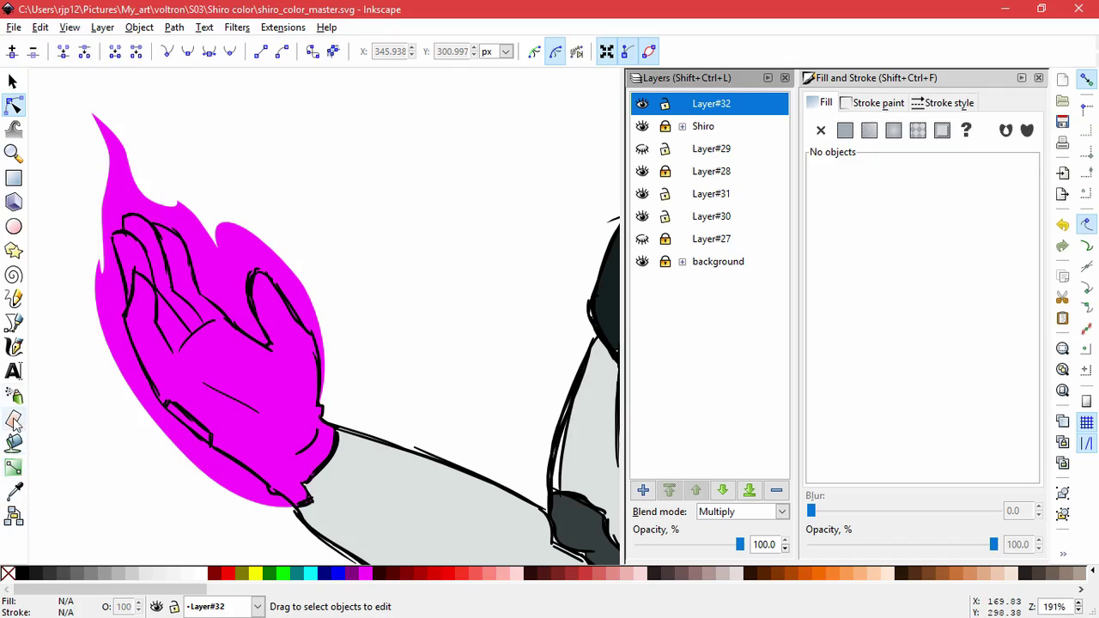
Step: Choose the Bezier tool and add a new layer above Layer#32 for the hand shape
left_click(15, 347)
left_click(13, 299)
left_click(13, 323)
left_click(642, 490)
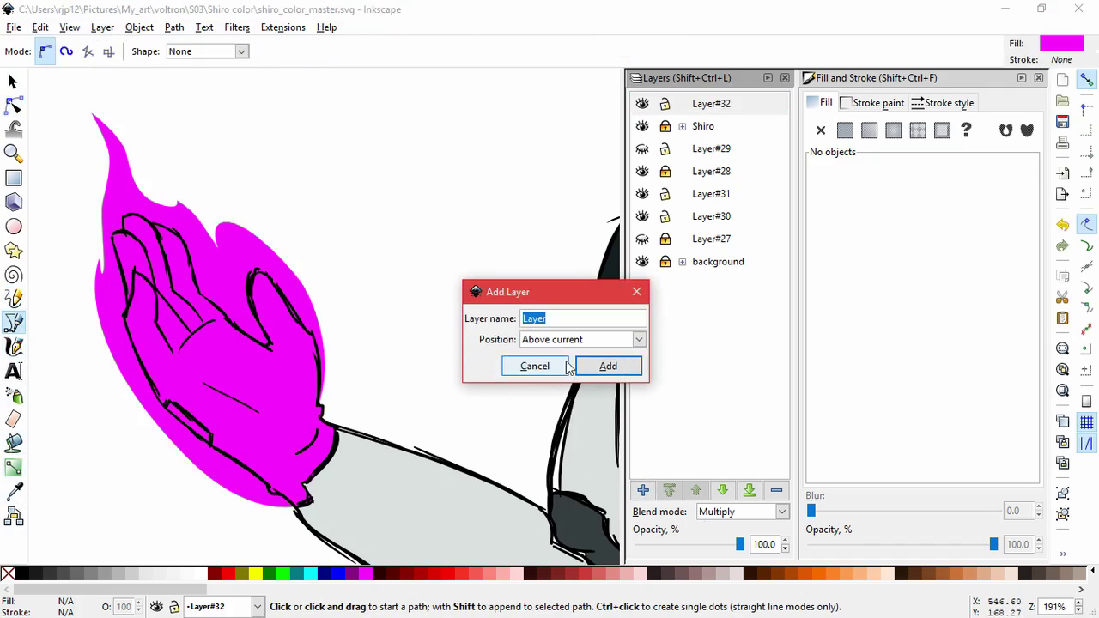
left_click(606, 366)
Step: Start a Bezier path at the wrist notch and trace the lower edge of the raised hand toward the palm plate
scroll(253, 478, "up", 3)
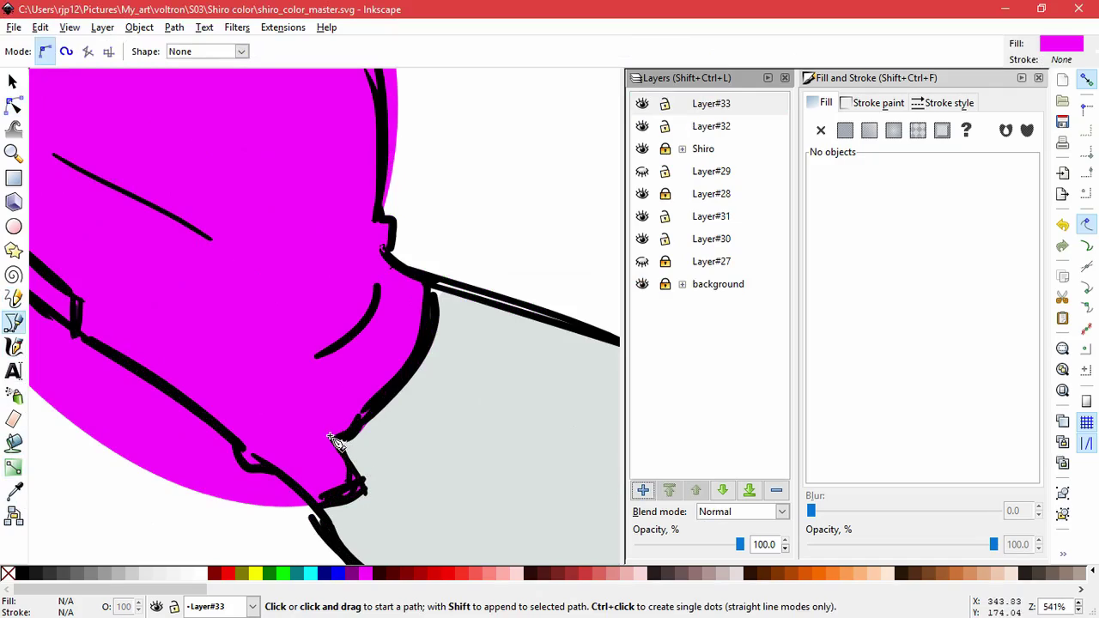
left_click(329, 436)
left_click(364, 490)
left_click(347, 501)
left_click(321, 507)
left_click(313, 506)
left_click(288, 484)
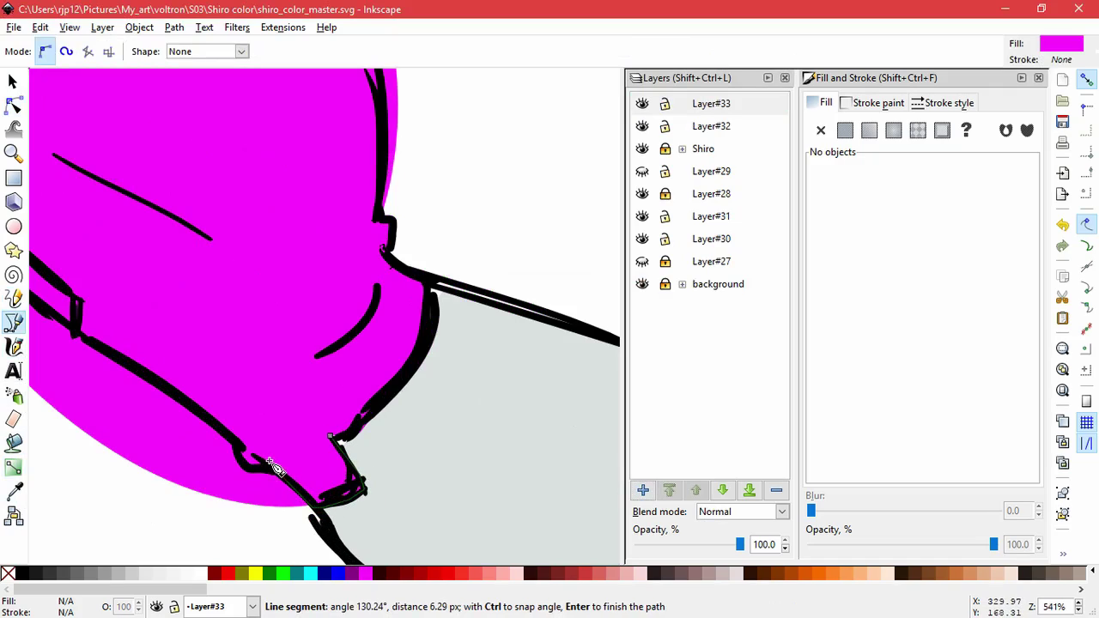
left_click(269, 462)
left_click(257, 469)
left_click(250, 468)
left_click(237, 446)
left_click(205, 416)
left_click(131, 369)
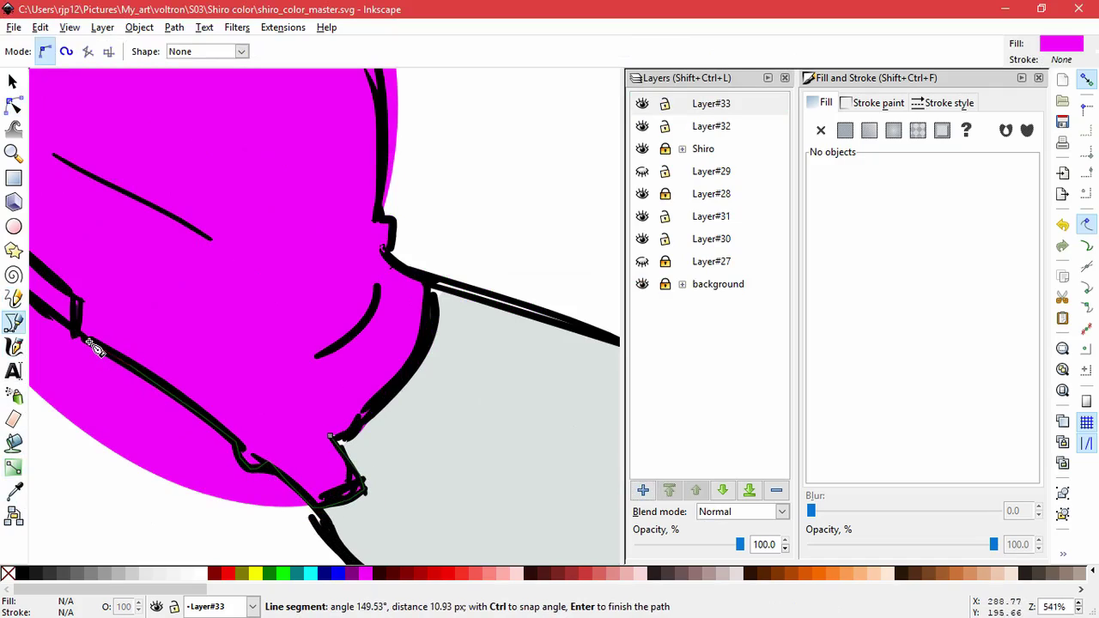
Step: Continue the Bezier path along the hand's outer palm edge, past the plate and up toward the fingers
key("space")
left_click_drag(212, 400, 423, 501)
left_click(394, 484)
left_click_drag(338, 440, 328, 432)
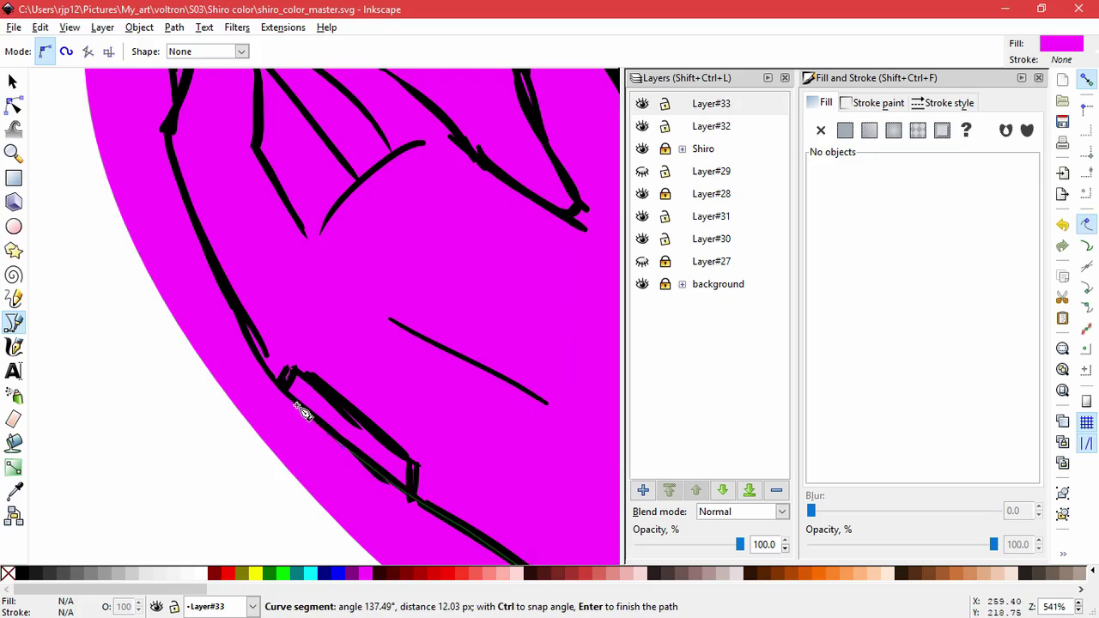
left_click(302, 406)
left_click(245, 333)
left_click(214, 268)
left_click(176, 173)
Step: Extend the path along the outer side of the outermost finger and over its tip
key("space")
left_click_drag(190, 183, 267, 443)
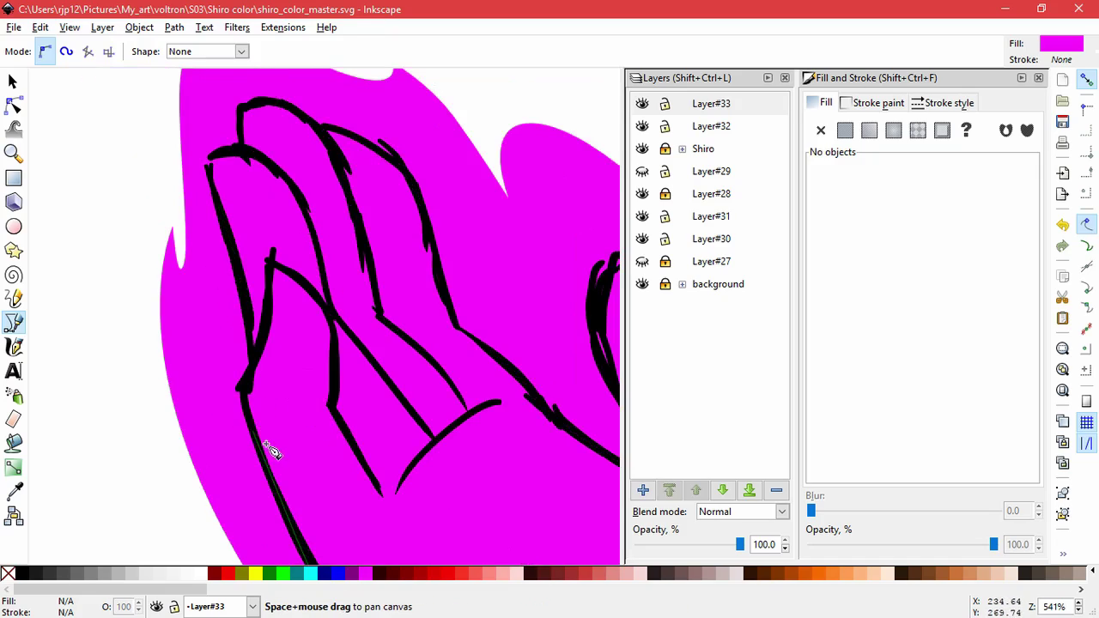
left_click(250, 373)
left_click(249, 314)
left_click(242, 279)
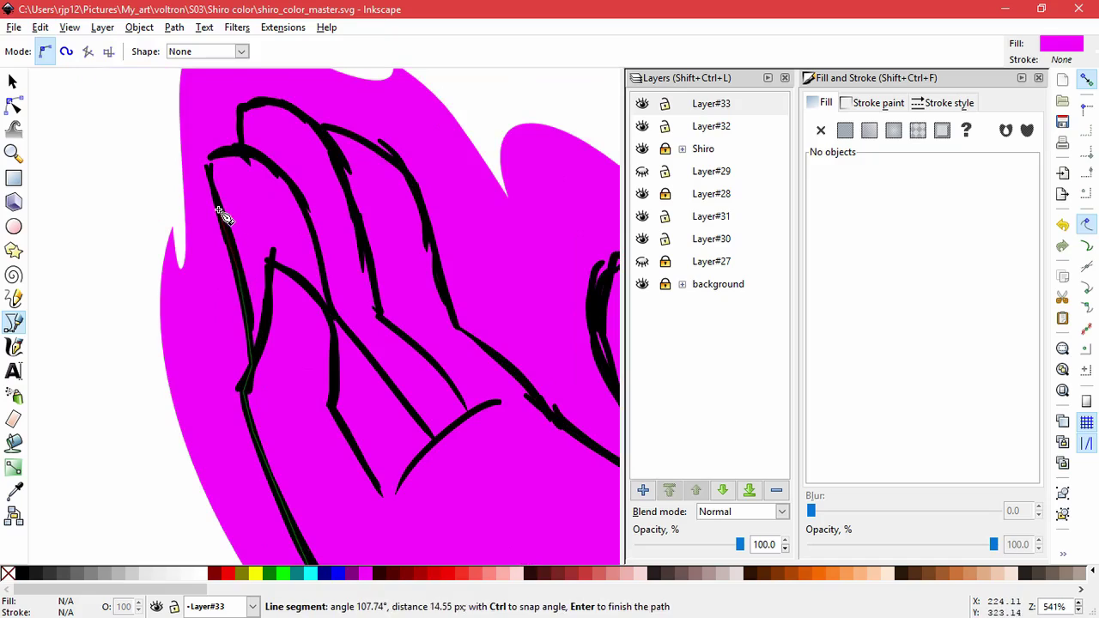
left_click(223, 216)
left_click(210, 171)
left_click(238, 153)
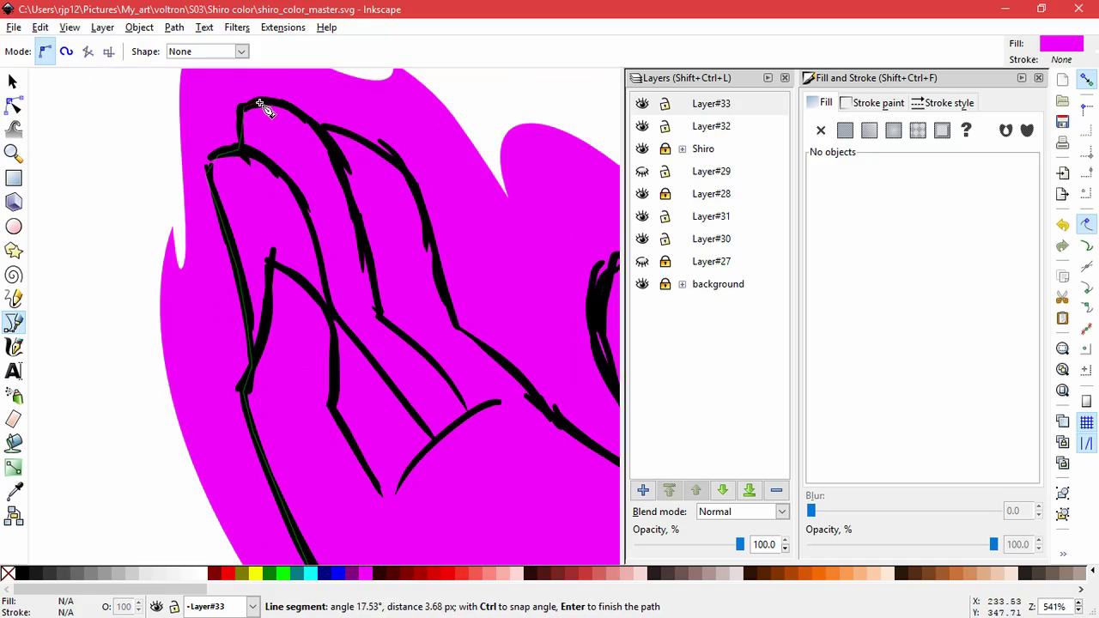
Step: Carry the path over the remaining fingertips and down the inner finger toward the thumb web
left_click(296, 106)
left_click(346, 133)
left_click(384, 158)
left_click(423, 199)
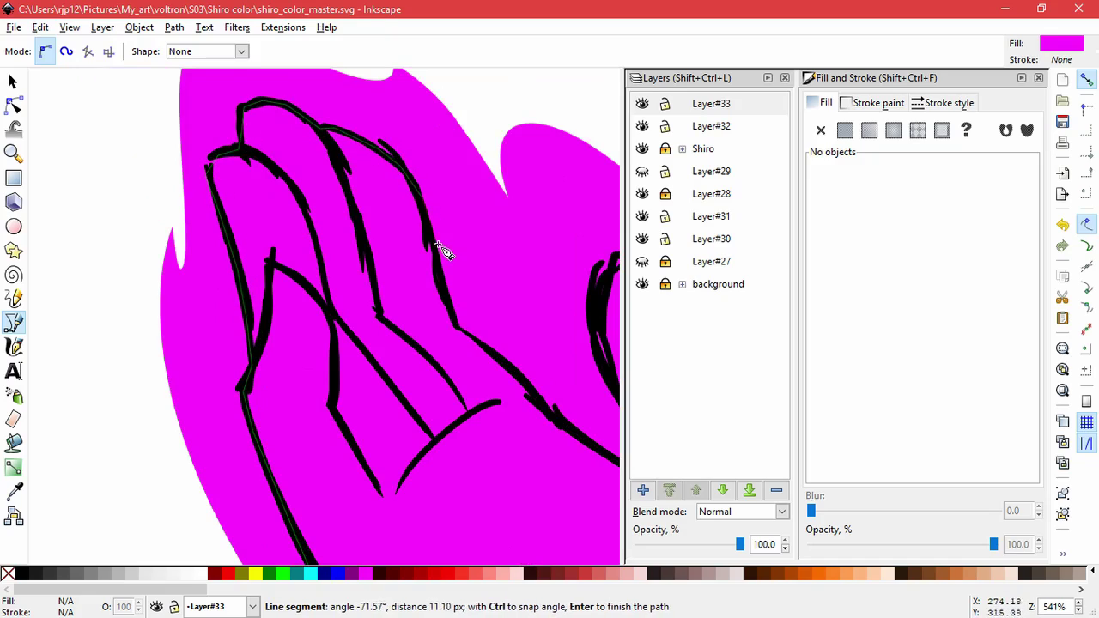
left_click(437, 258)
left_click(456, 326)
left_click(483, 347)
left_click(547, 410)
Step: Trace the path through the thumb web, up the thumb's inner side and around its tip
key("space")
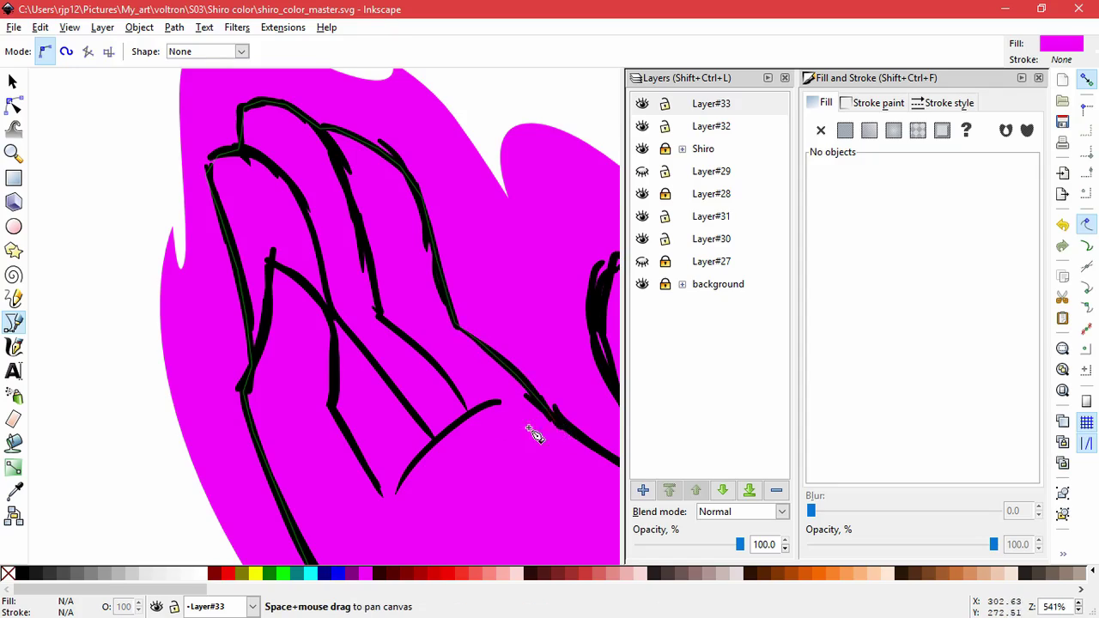
left_click_drag(529, 428, 304, 374)
left_click(353, 382)
left_click(419, 417)
left_click(428, 400)
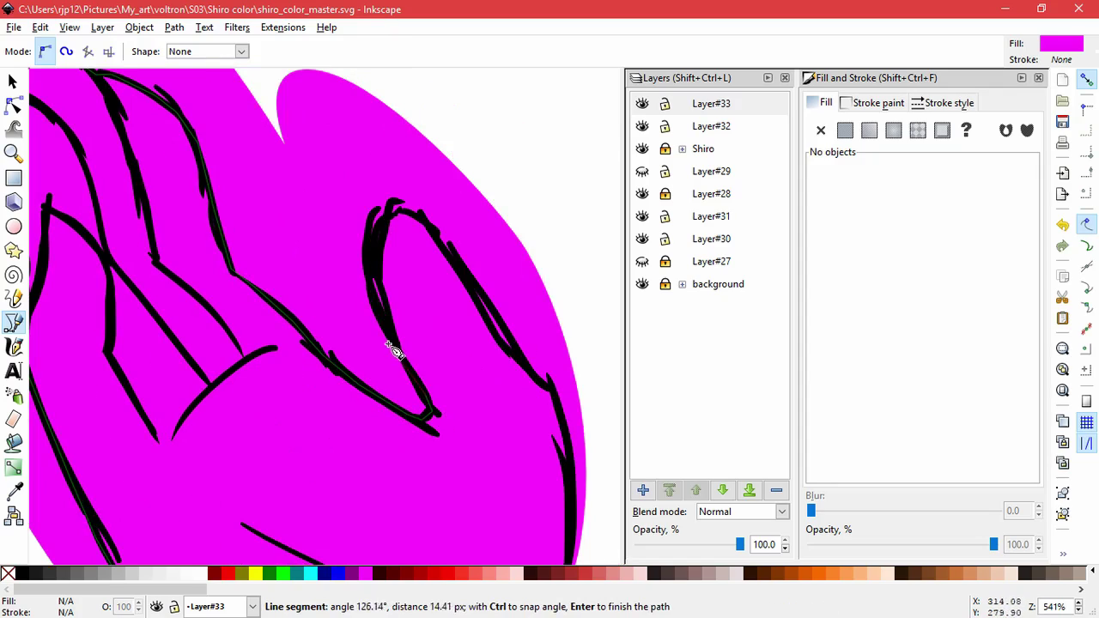
left_click(385, 319)
left_click(380, 227)
left_click(426, 221)
left_click(447, 244)
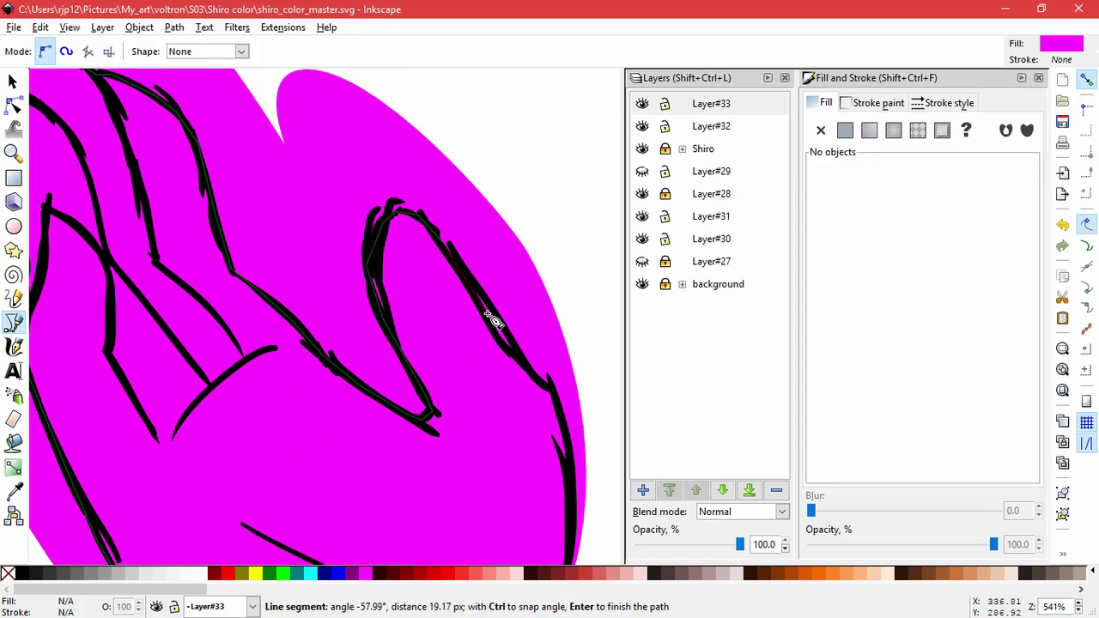
Step: Trace down the thumb's outer side and along the wrist cuff, closing the hand shape at its starting point
left_click(515, 334)
left_click(552, 392)
left_click(564, 423)
left_click(572, 494)
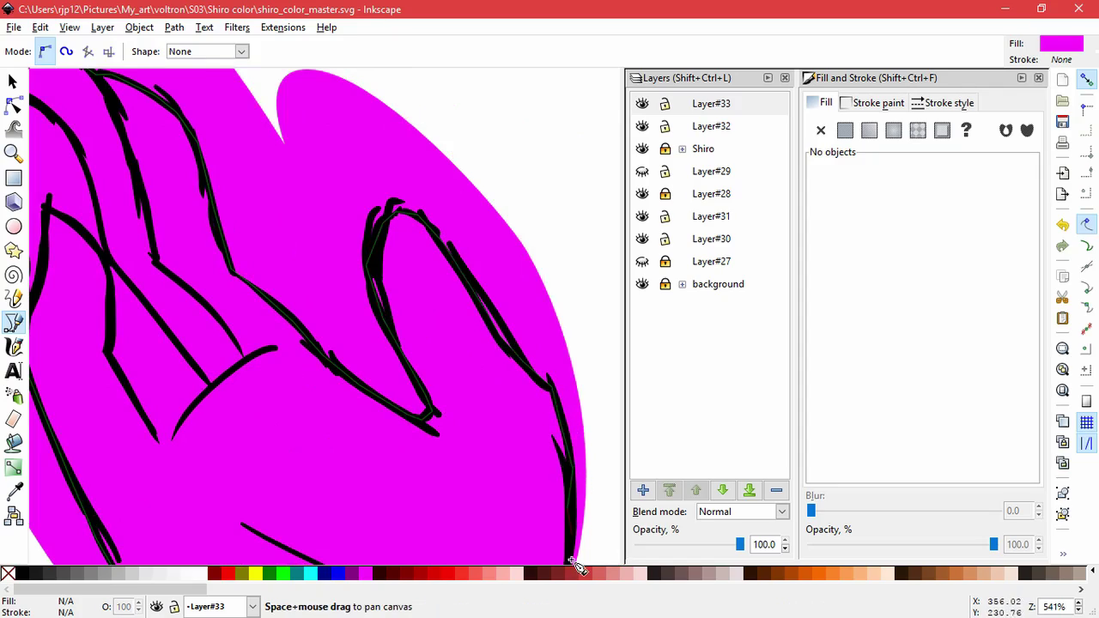
left_click(533, 437)
left_click(528, 487)
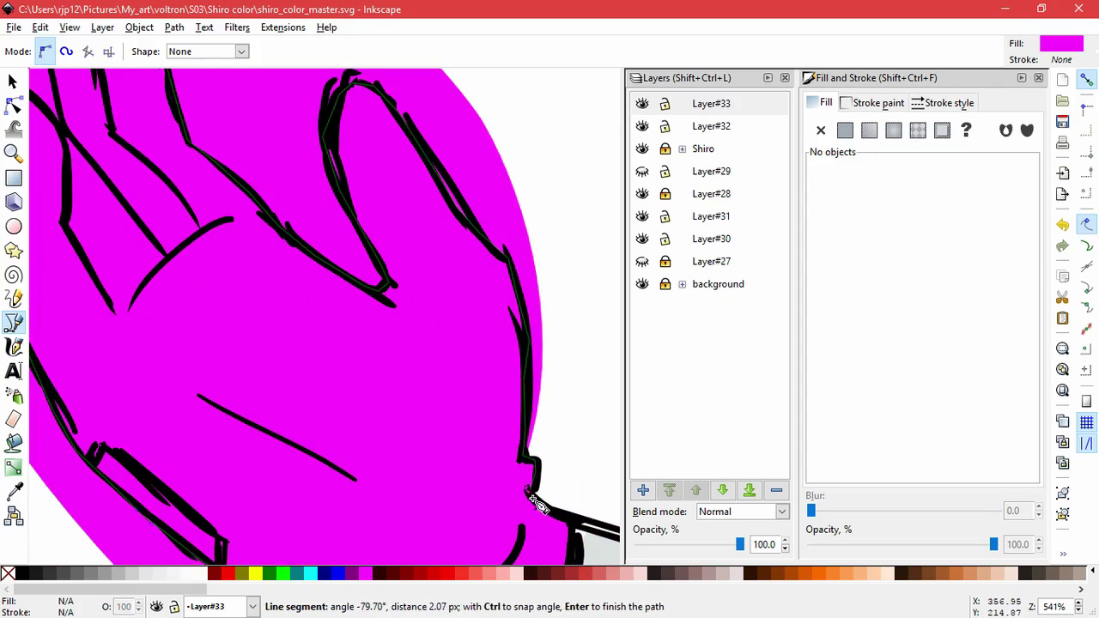
key("space")
left_click_drag(571, 522, 515, 350)
left_click(515, 350)
left_click(508, 430)
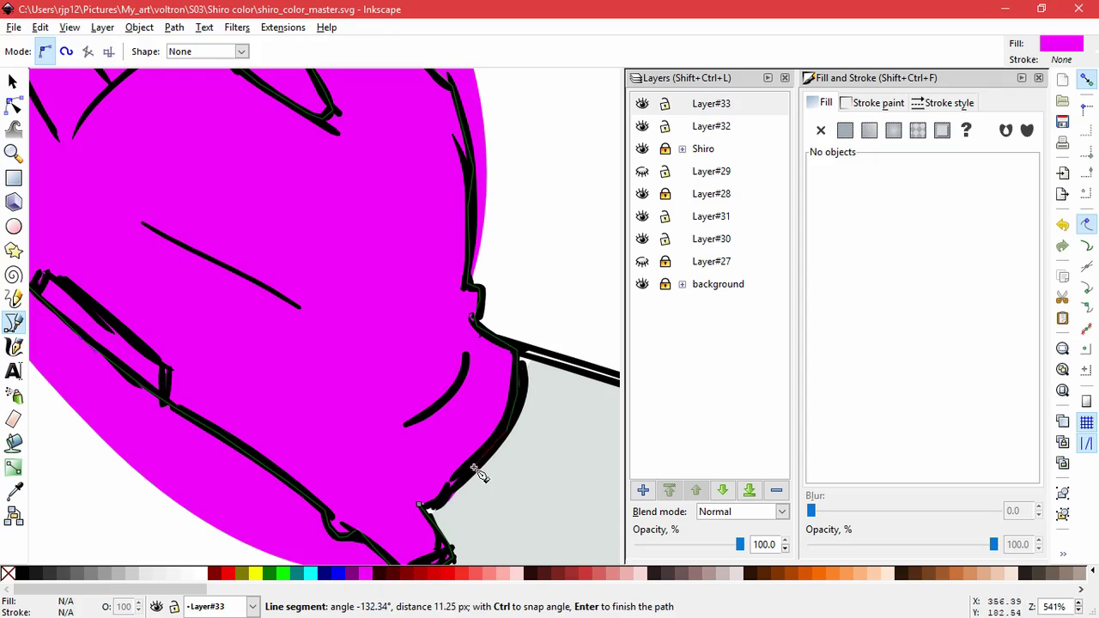
left_click(420, 504)
scroll(339, 344, "down", 2, "ctrl")
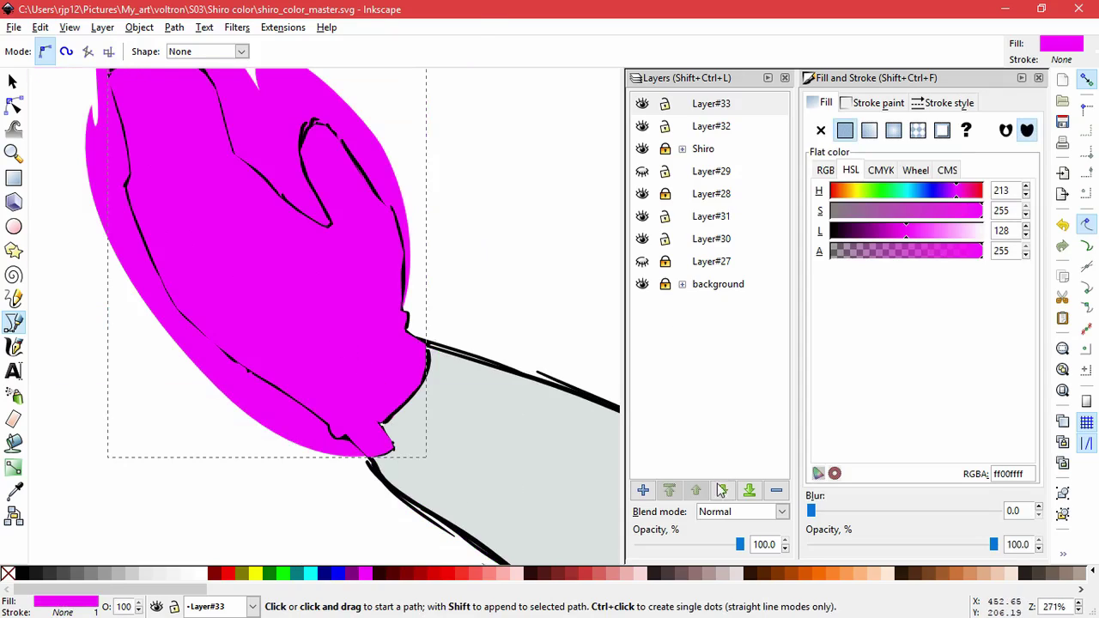
Step: Set Layer#33's blend mode to Screen and lighten the hand shape's fill to lightness 182, checking it with the glow layer hidden
left_click(781, 511)
left_click(734, 569)
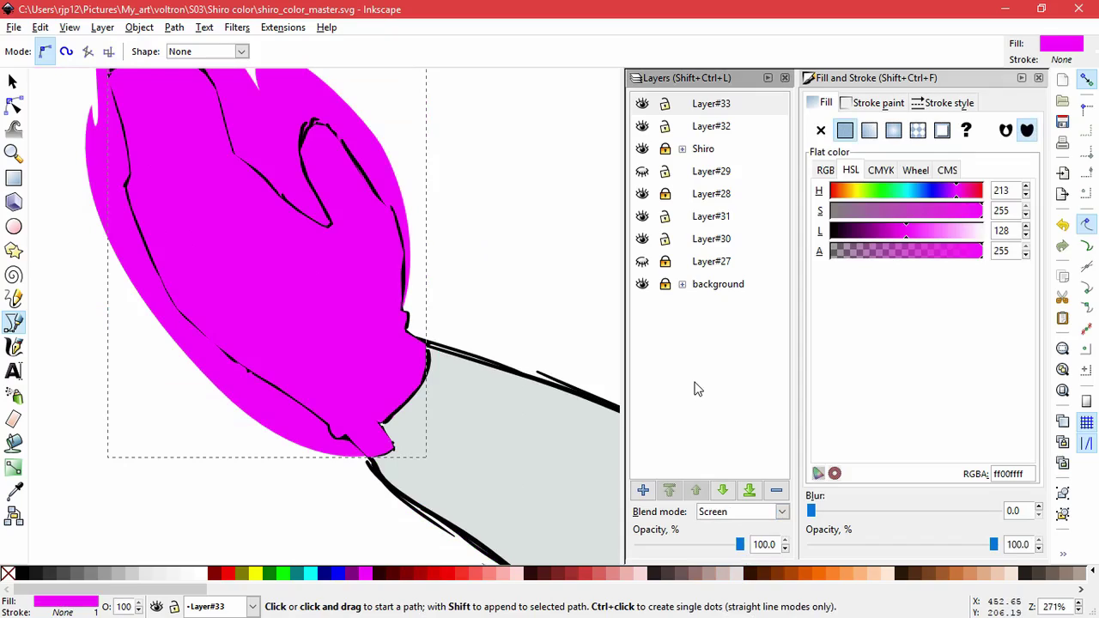
left_click_drag(908, 231, 940, 236)
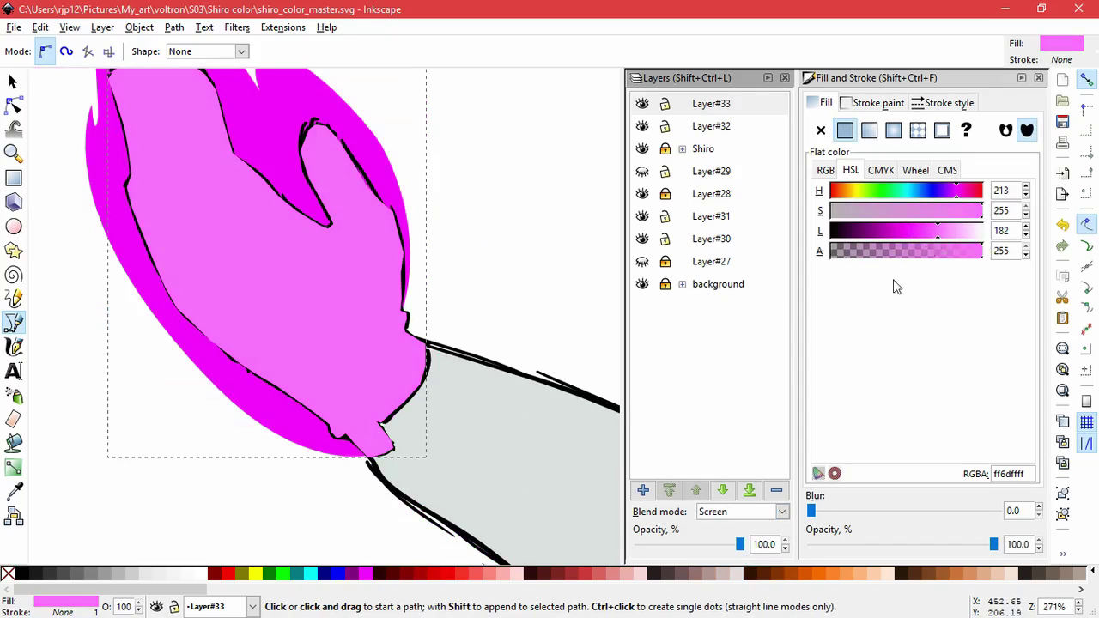
left_click(643, 127)
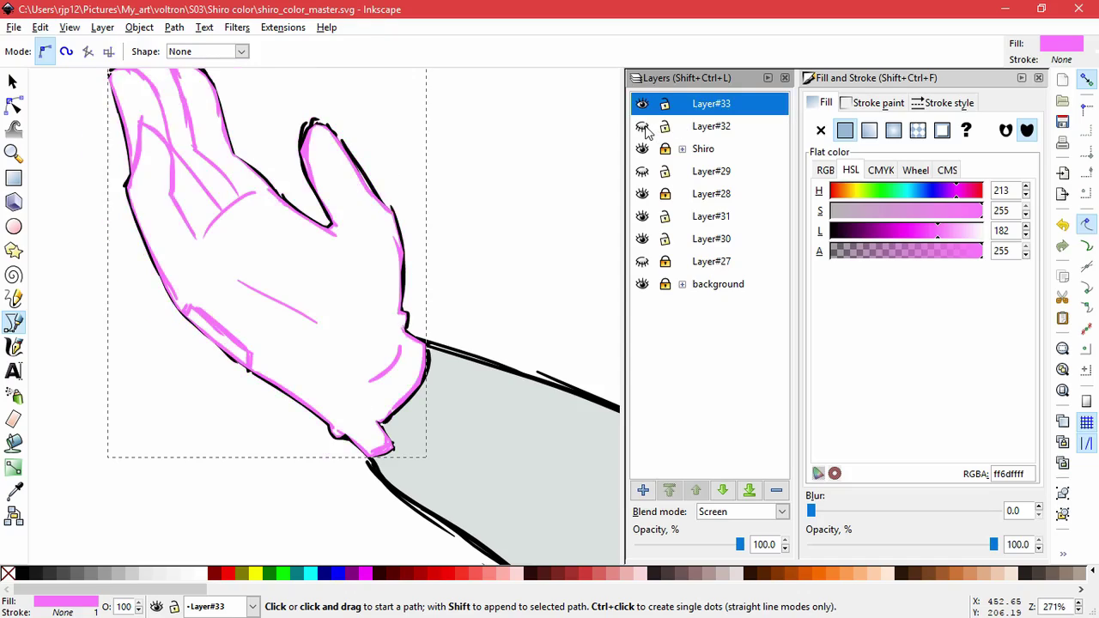
left_click(642, 126)
Step: Try the Normal and Screen blend modes on glow layer Layer#32 and return it to Multiply
left_click(713, 127)
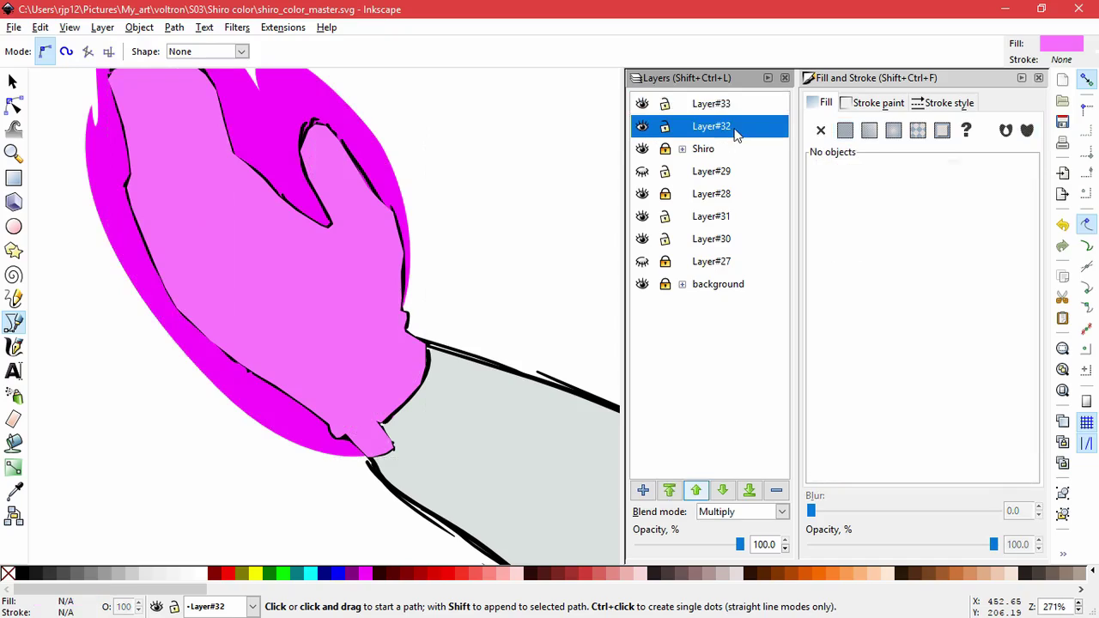
left_click(782, 512)
left_click(761, 528)
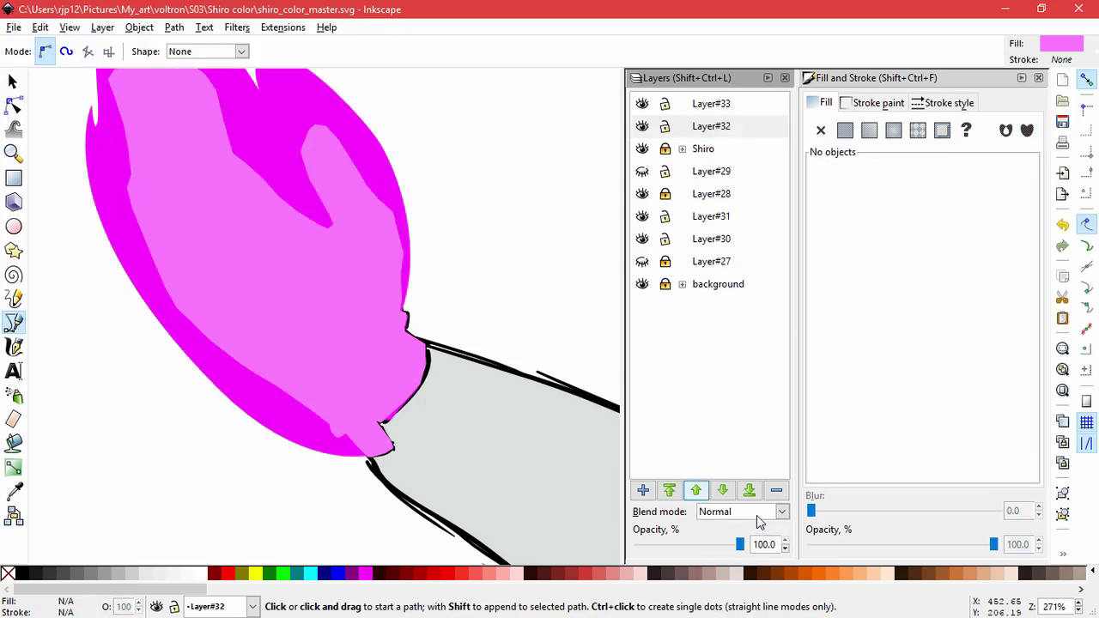
left_click(756, 516)
left_click(743, 568)
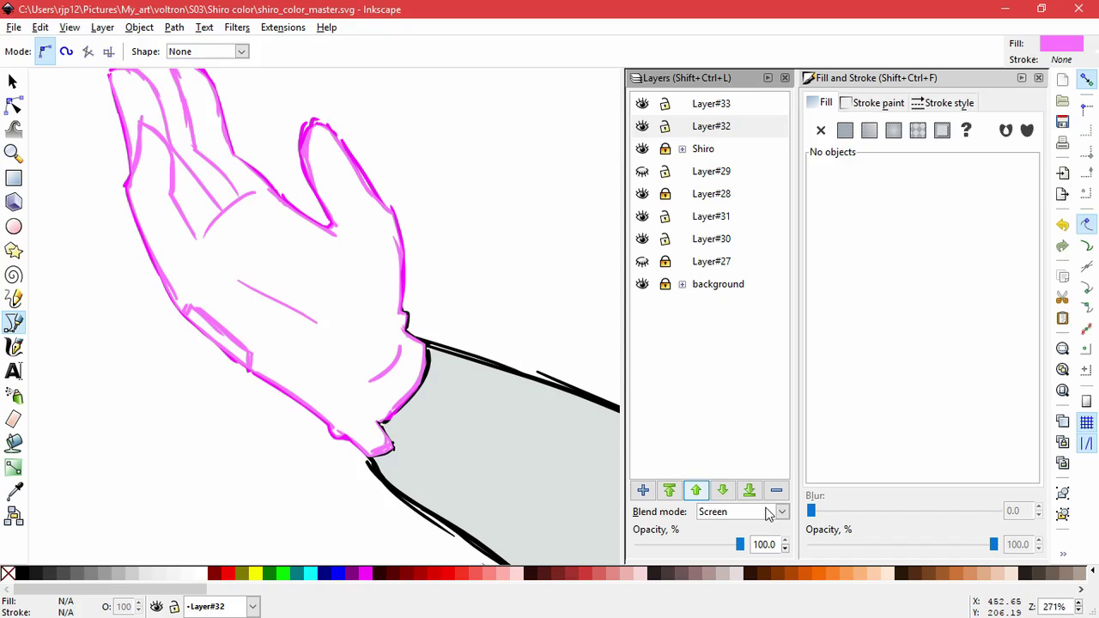
left_click(768, 512)
left_click(742, 548)
Step: Try Layer#32 beneath the Shiro layer and compare the hand with the glow shown and hidden
left_click(643, 104)
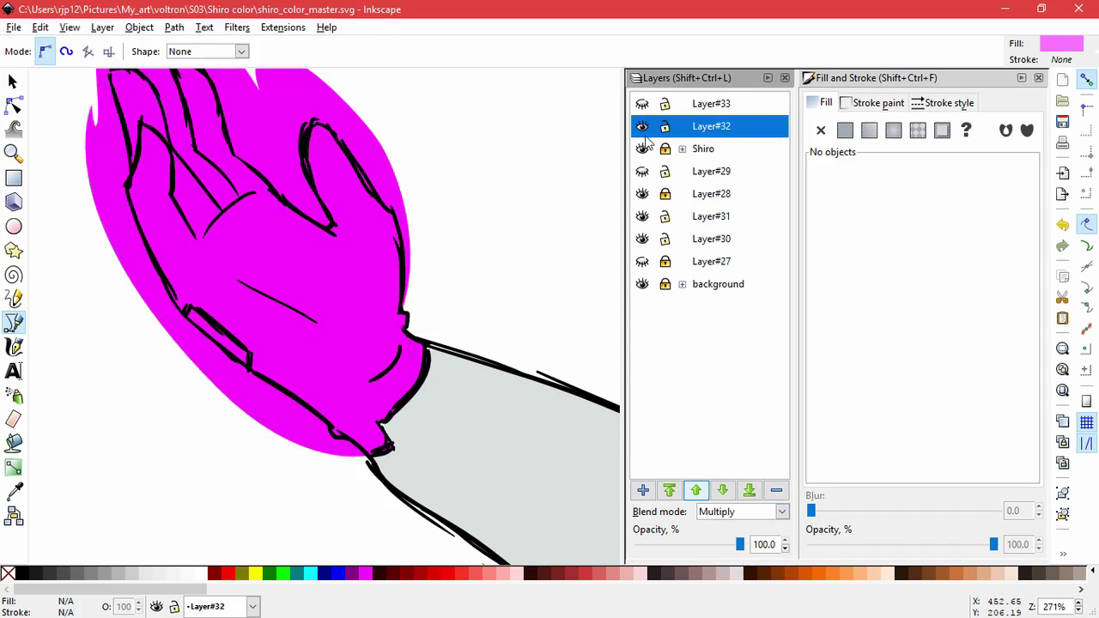
left_click(722, 490)
left_click(711, 107)
left_click(642, 104)
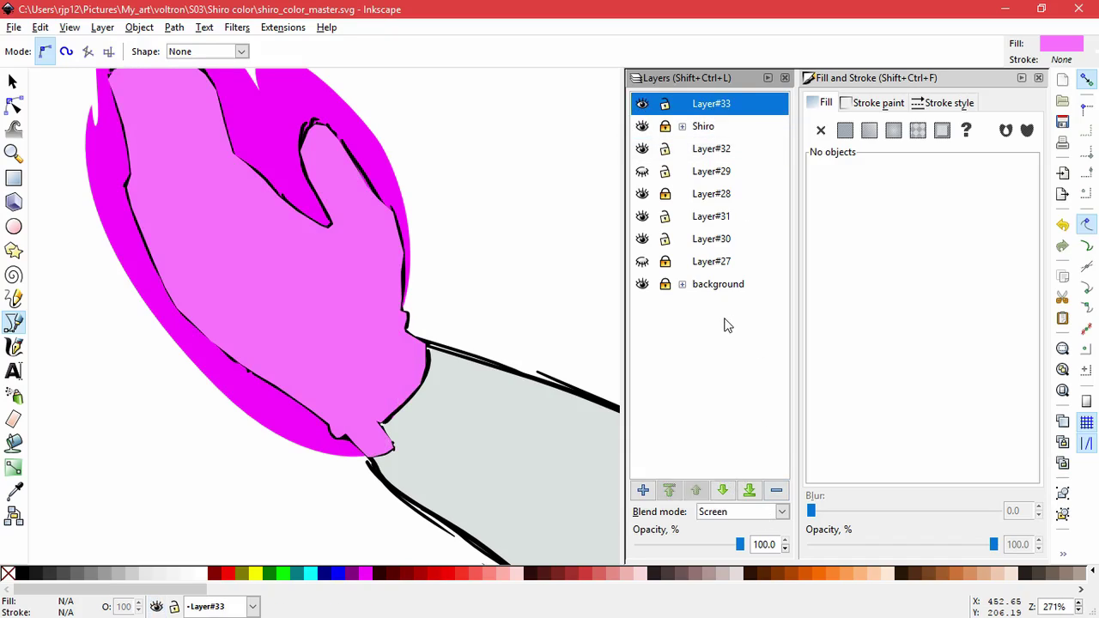
left_click(642, 149)
left_click(642, 150)
left_click(642, 150)
left_click(642, 150)
left_click(642, 149)
left_click(642, 150)
Step: Set Layer#32's blend mode to Screen and raise it above the Shiro layer
left_click(700, 149)
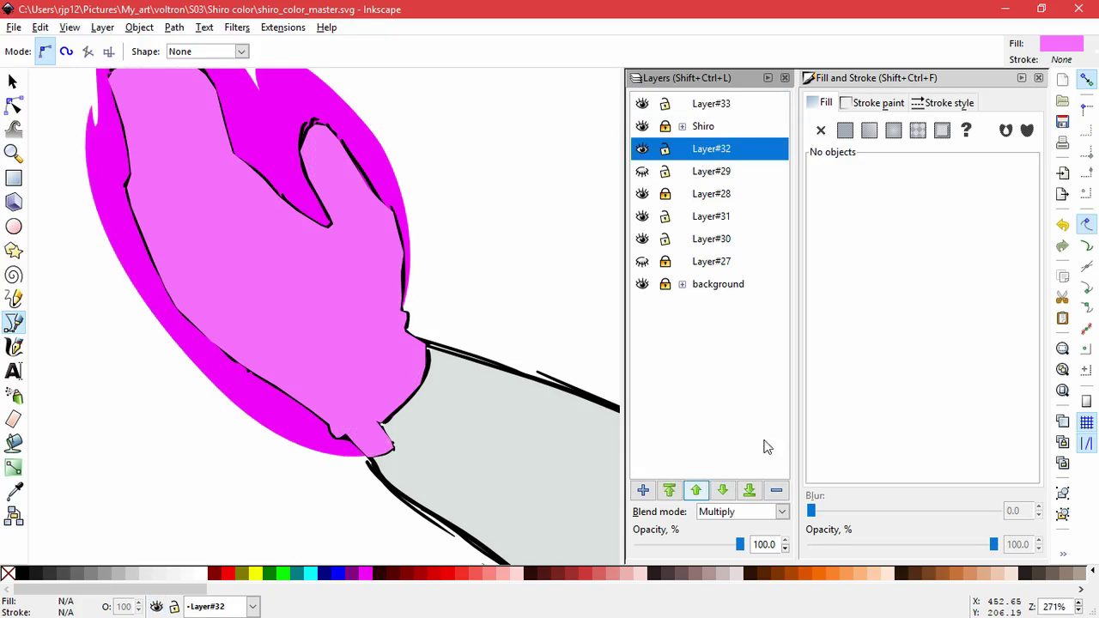
left_click(765, 512)
left_click(730, 569)
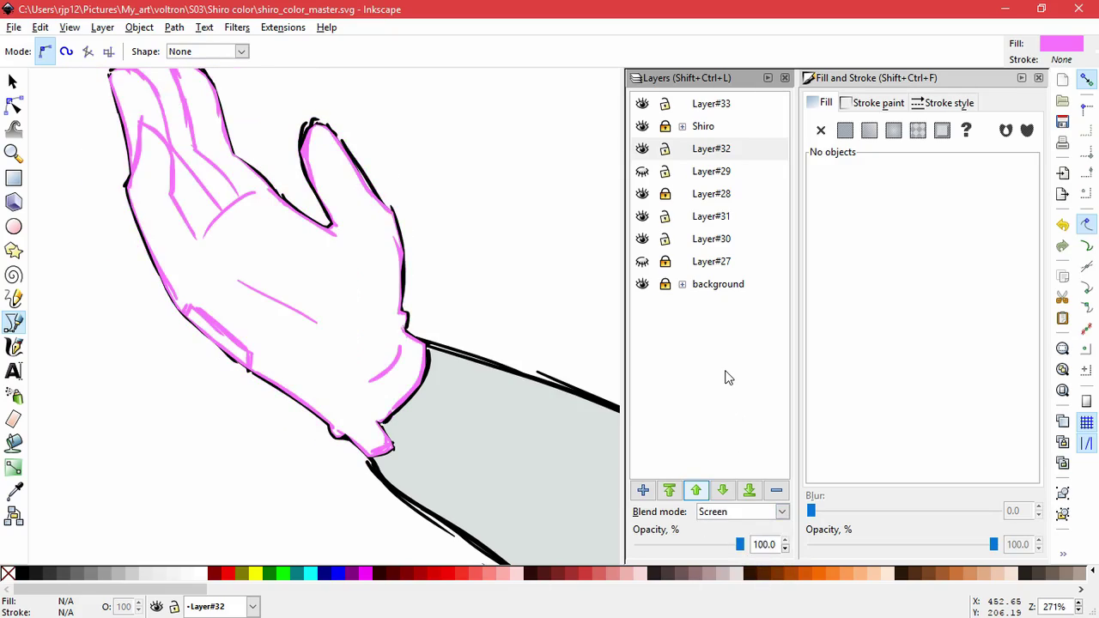
left_click(695, 490)
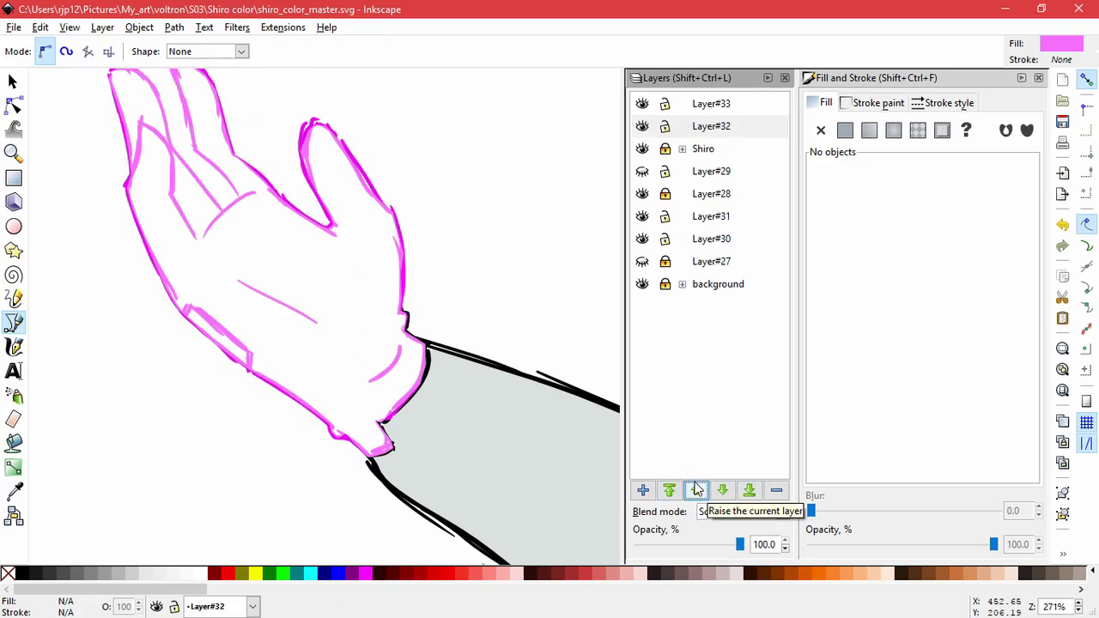
Step: Compare the two hand colour layers, leave only Layer#33 shown with Layer#32 hidden, and activate the Dropper tool
left_click(640, 104)
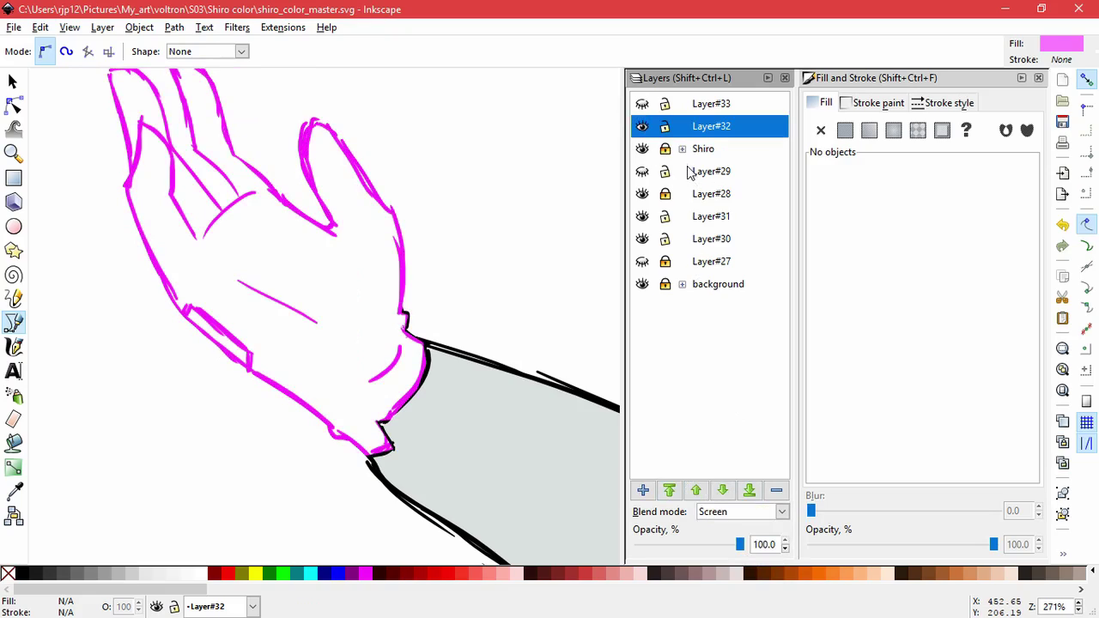
left_click(643, 127)
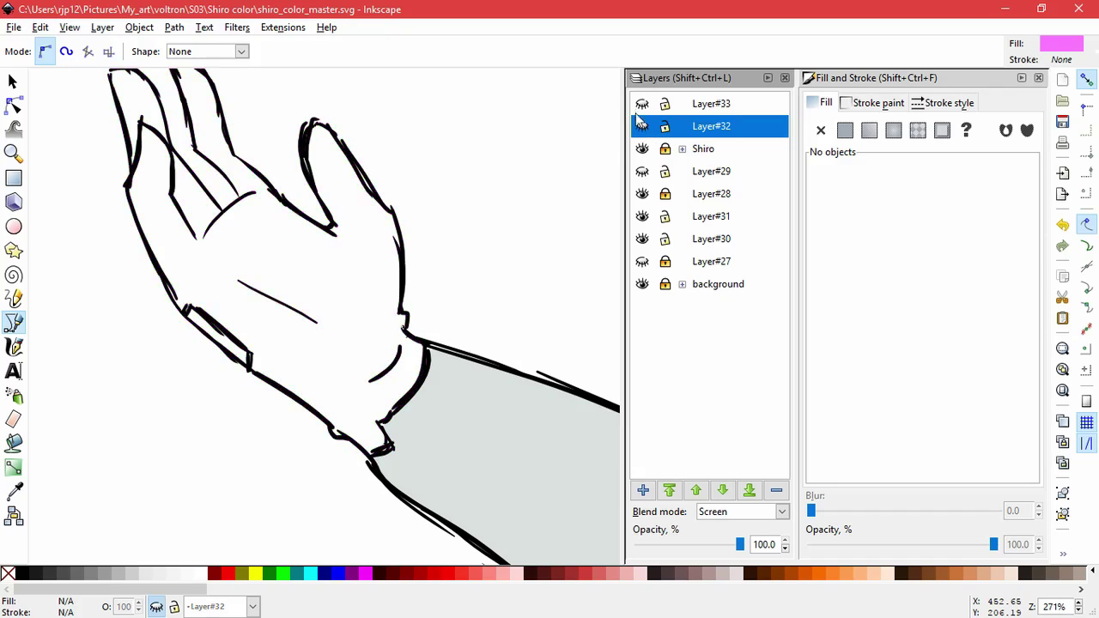
left_click(642, 126)
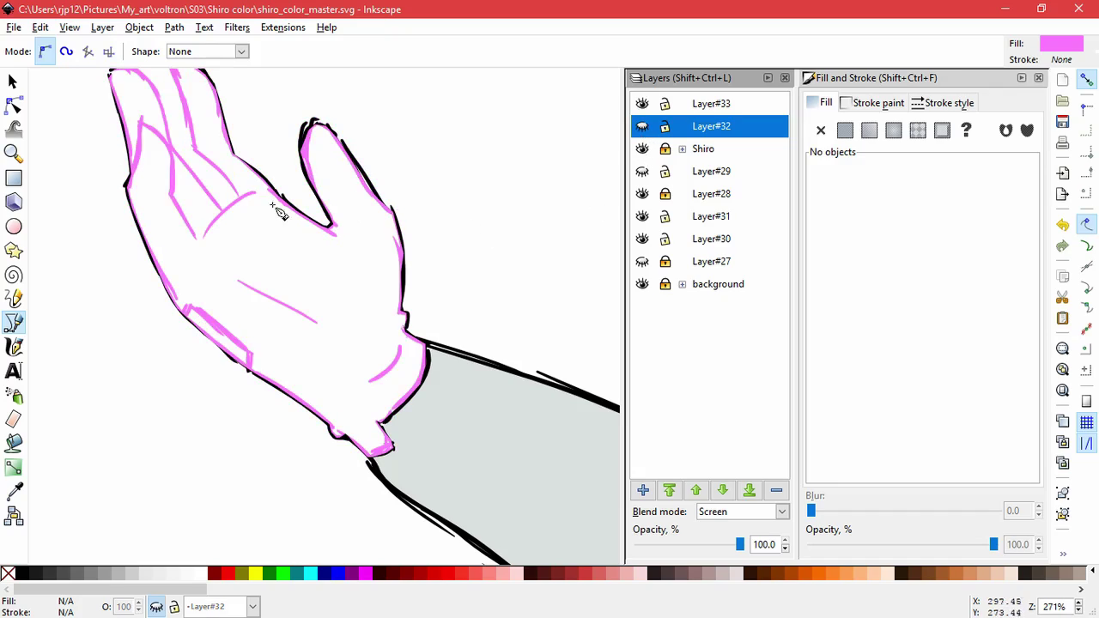
left_click(15, 490)
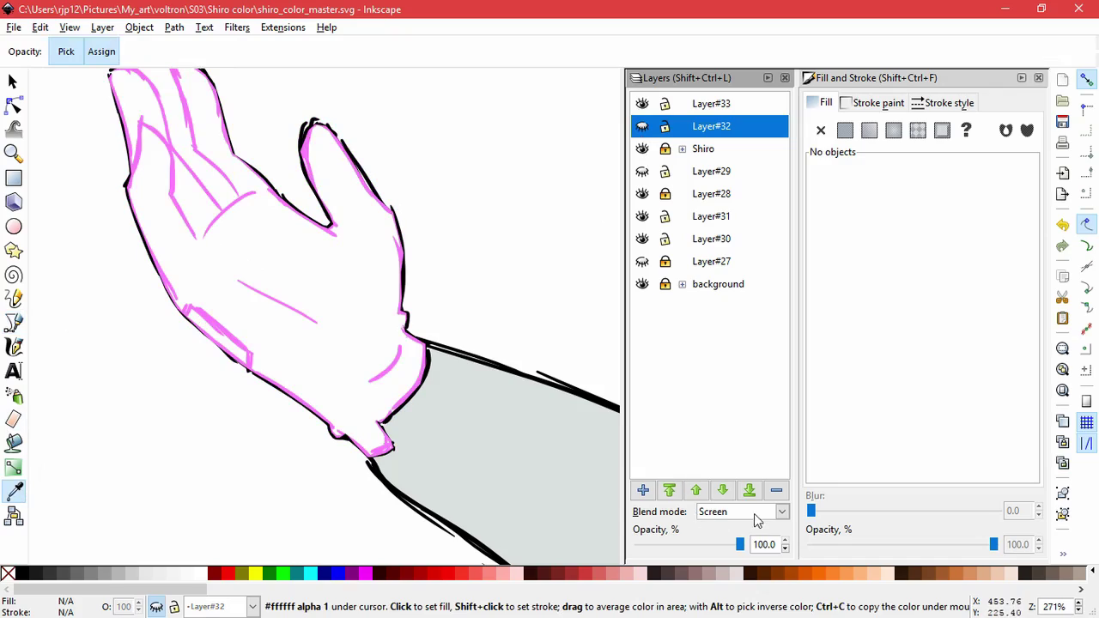
Step: Set the blend modes of Layer#32 and Layer#33 to Normal and hide Layer#33
left_click(756, 513)
left_click(736, 527)
left_click(744, 511)
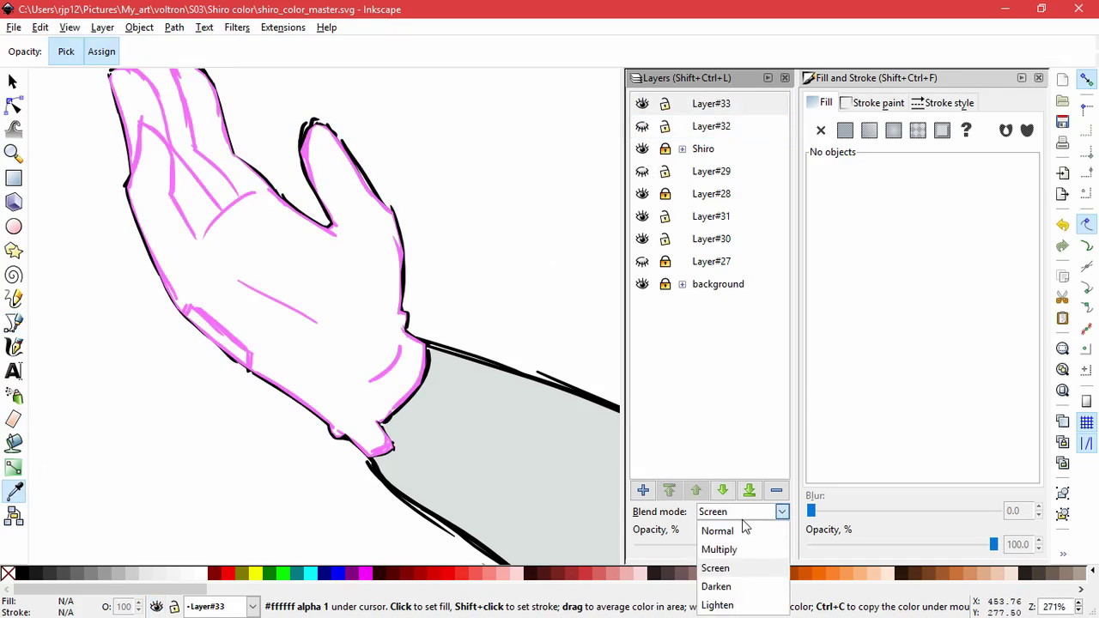
left_click(730, 527)
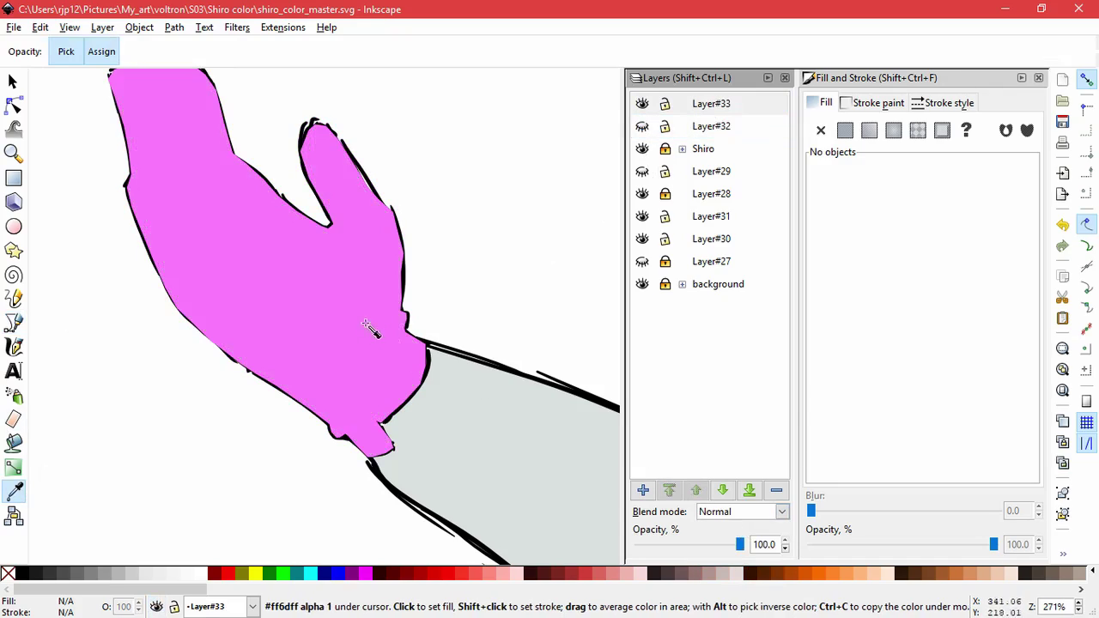
left_click(643, 103)
Step: Unlock the Shiro layer and select the black line-art strokes of the raised hand, leaving out the cuff lines
key("s")
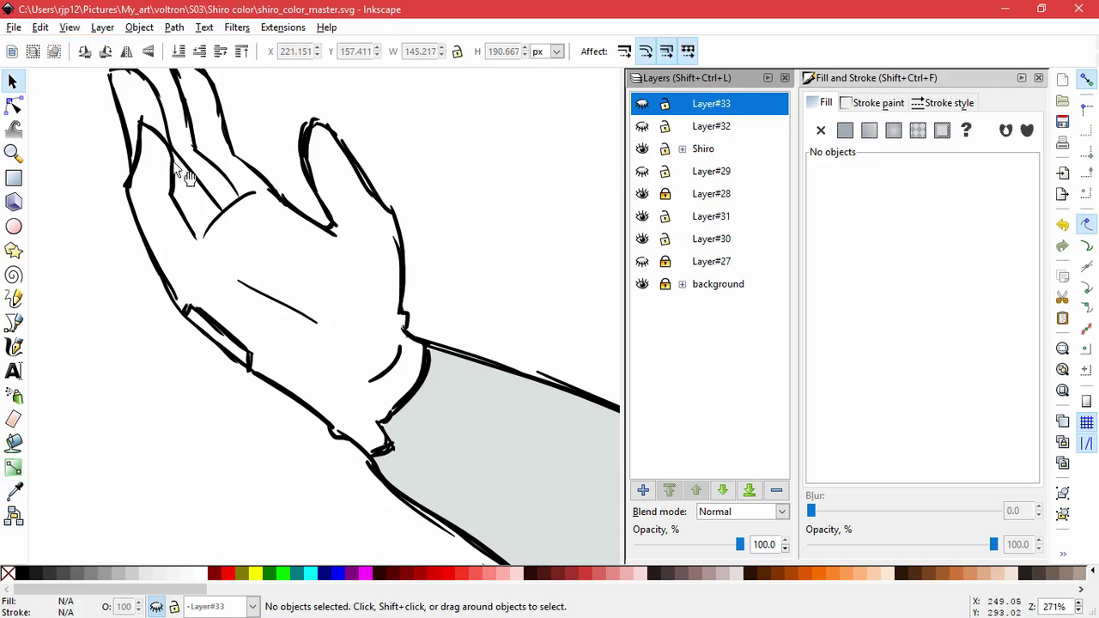
left_click(184, 174)
left_click(438, 194)
scroll(436, 288, "down", 1)
scroll(436, 288, "up", 4)
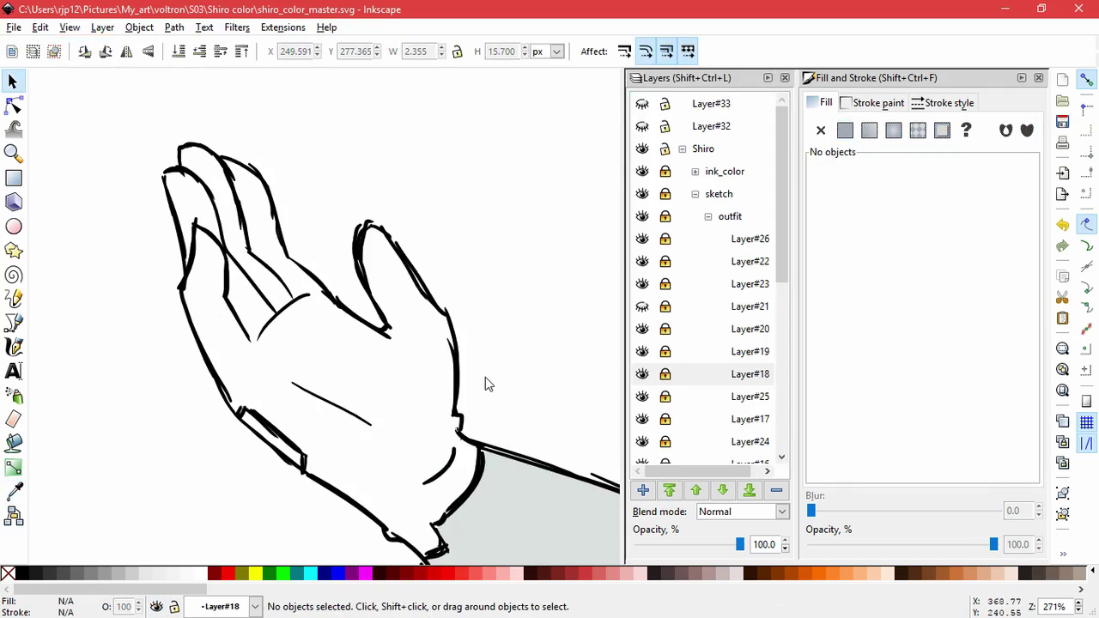
mouse_move(105, 113)
left_mouse_down()
mouse_move(417, 428)
mouse_move(477, 472)
left_mouse_up()
scroll(474, 358, "down", 2)
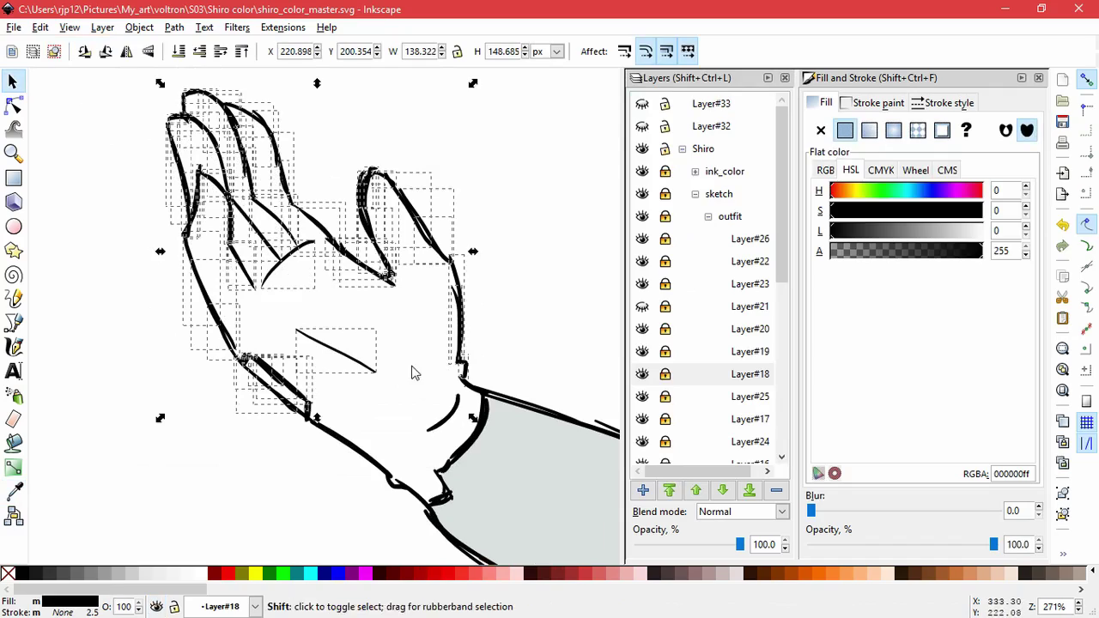
left_click_drag(409, 367, 464, 438)
left_click_drag(435, 354, 506, 417)
left_click_drag(360, 432, 430, 513)
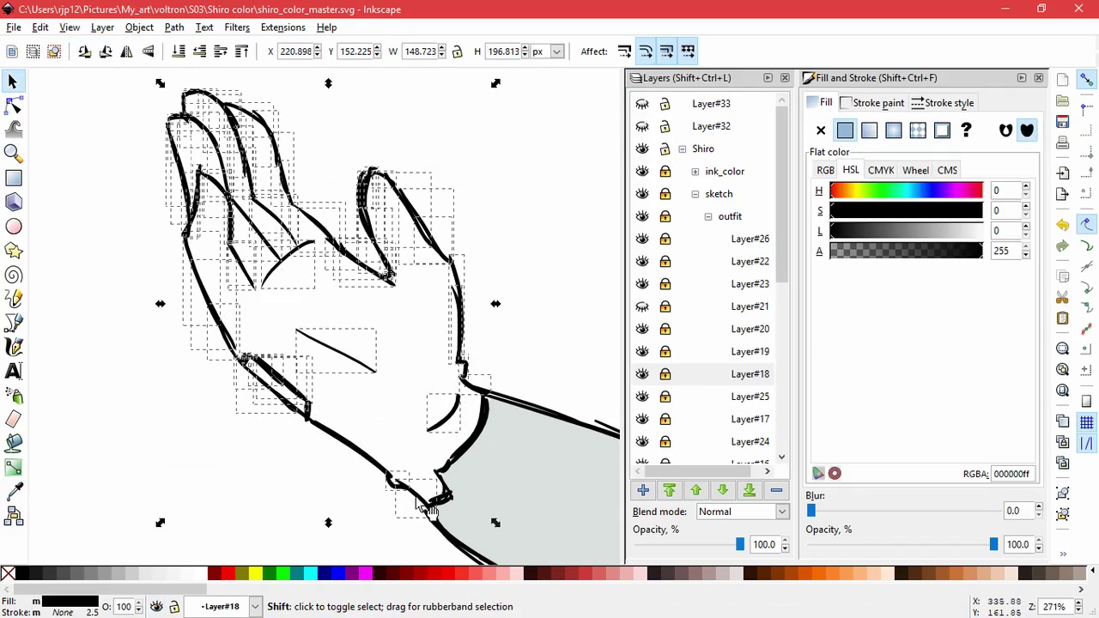
left_click_drag(414, 527, 118, 95)
left_click_drag(343, 158, 486, 398)
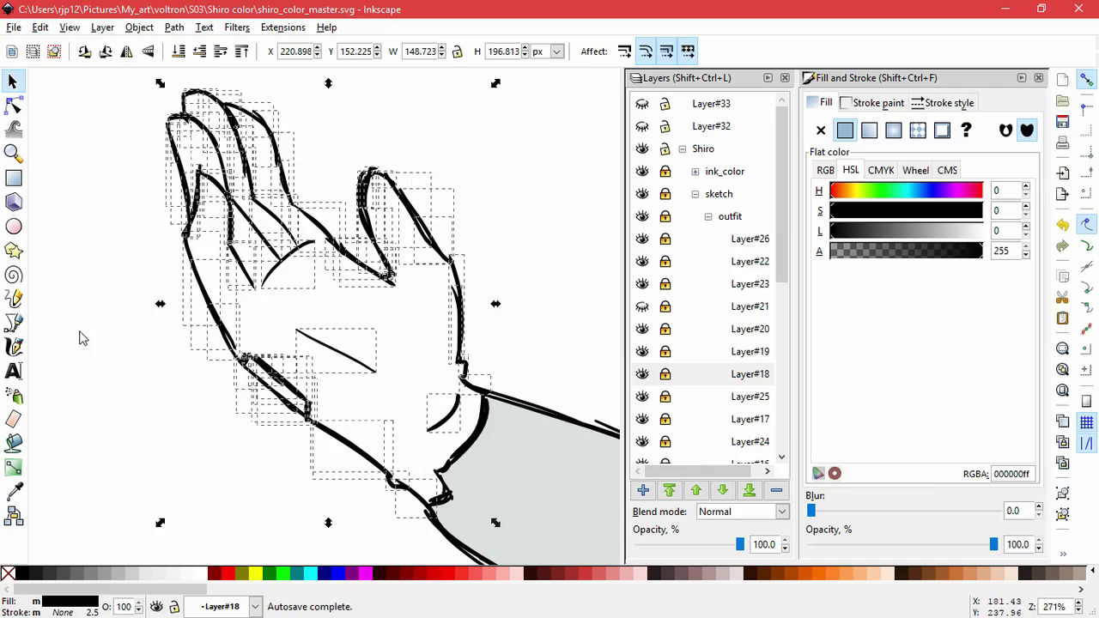
Step: Recolour the selected hand strokes with the magenta ff6dff sampled from Layer#33, and swap the visible colour layer to Layer#32
left_click(642, 104)
left_click(15, 492)
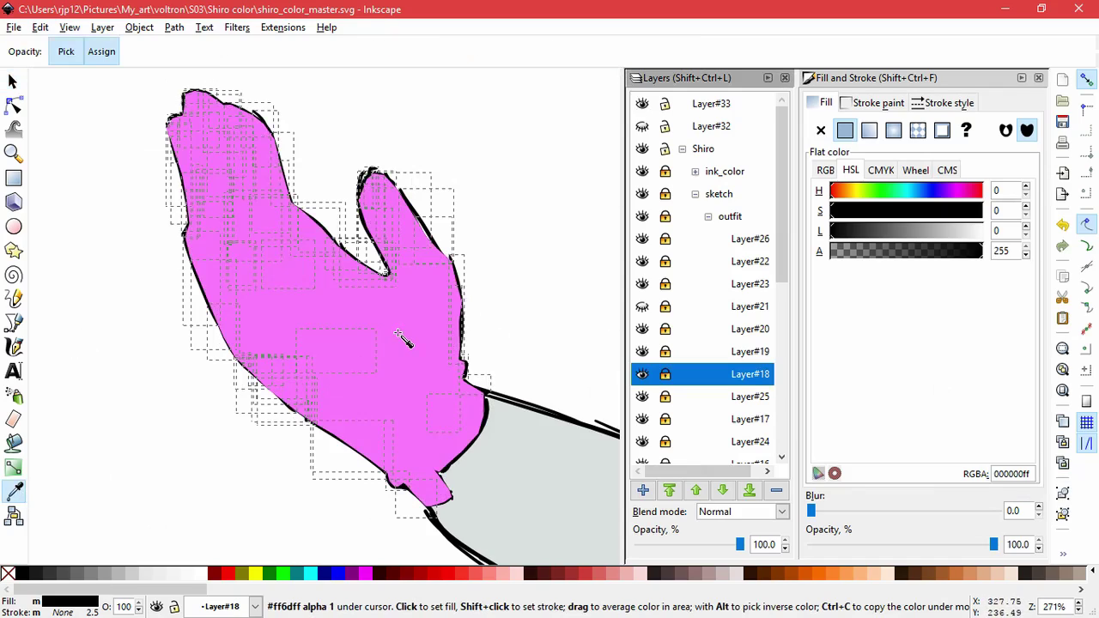
left_click(402, 336)
left_click(642, 104)
left_click(642, 126)
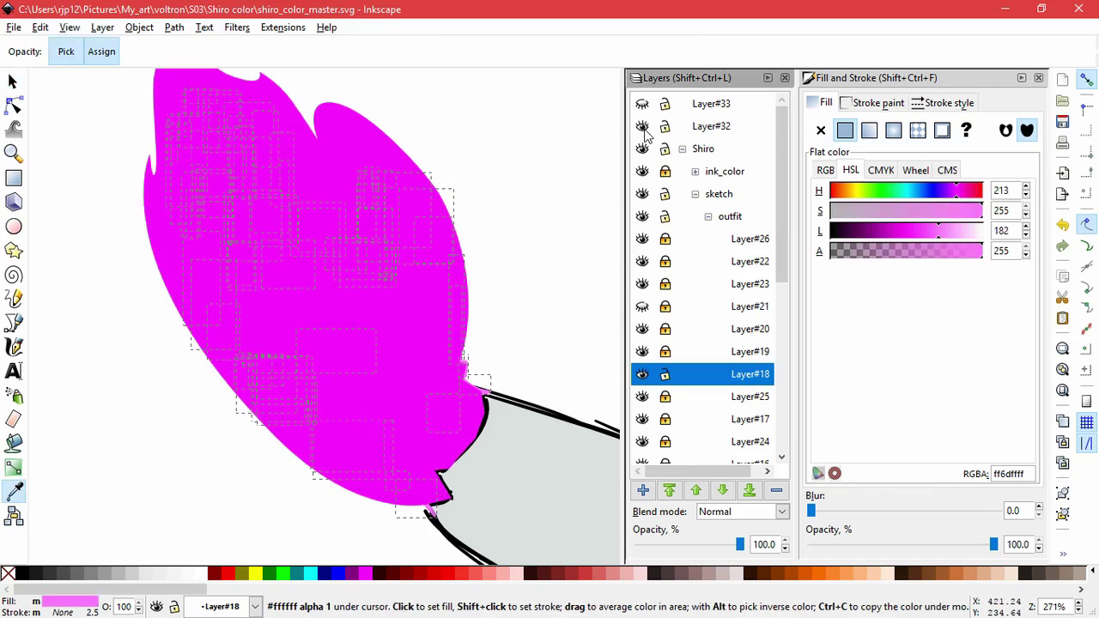
Step: Move Layer#32 directly beneath the Shiro layer and collapse Shiro's sublayers
left_click(704, 126)
left_click(722, 490)
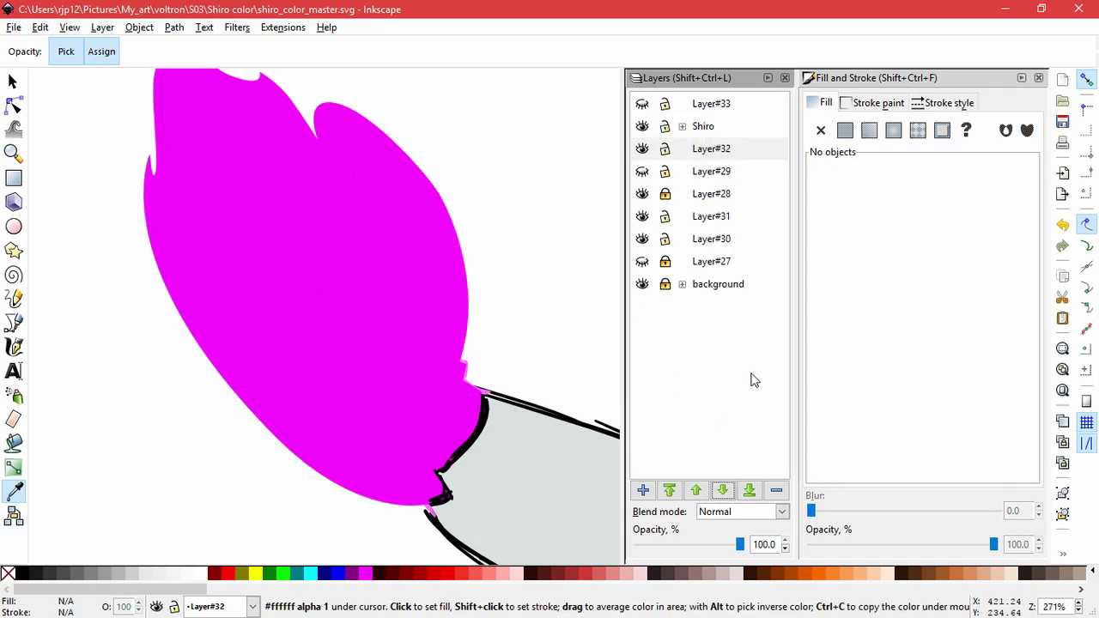
left_click(708, 129)
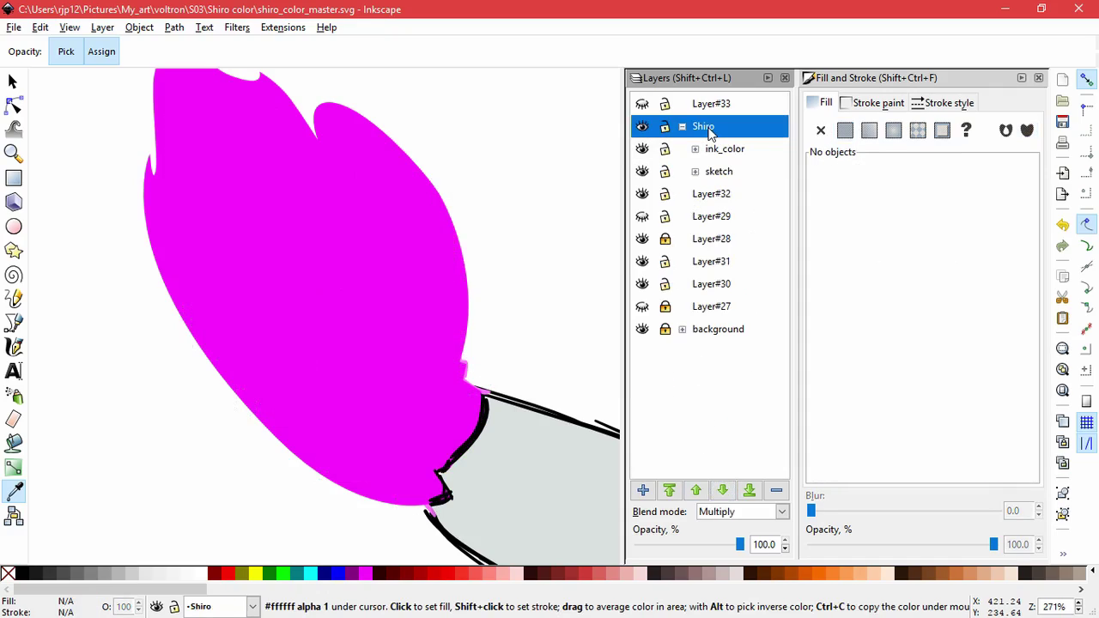
left_click(682, 126)
Step: Compare the tinted hand lines with Layer#32 shown and hidden, and preview Layer#33 over them
left_click(643, 148)
left_click(643, 149)
left_click(643, 148)
left_click(643, 148)
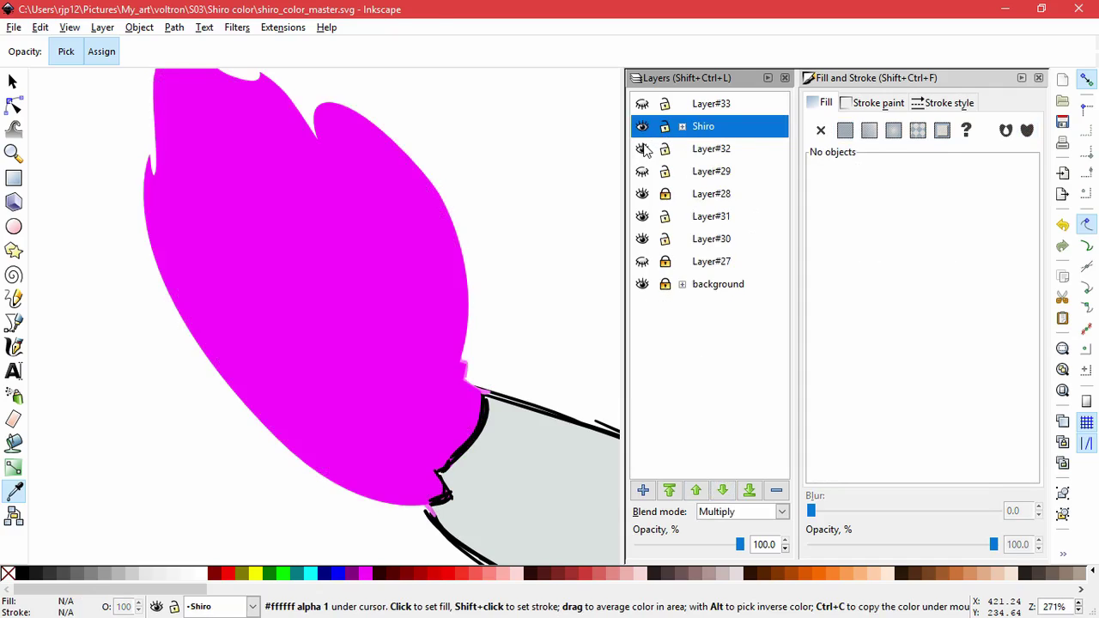
left_click(643, 149)
left_click(643, 149)
left_click(643, 149)
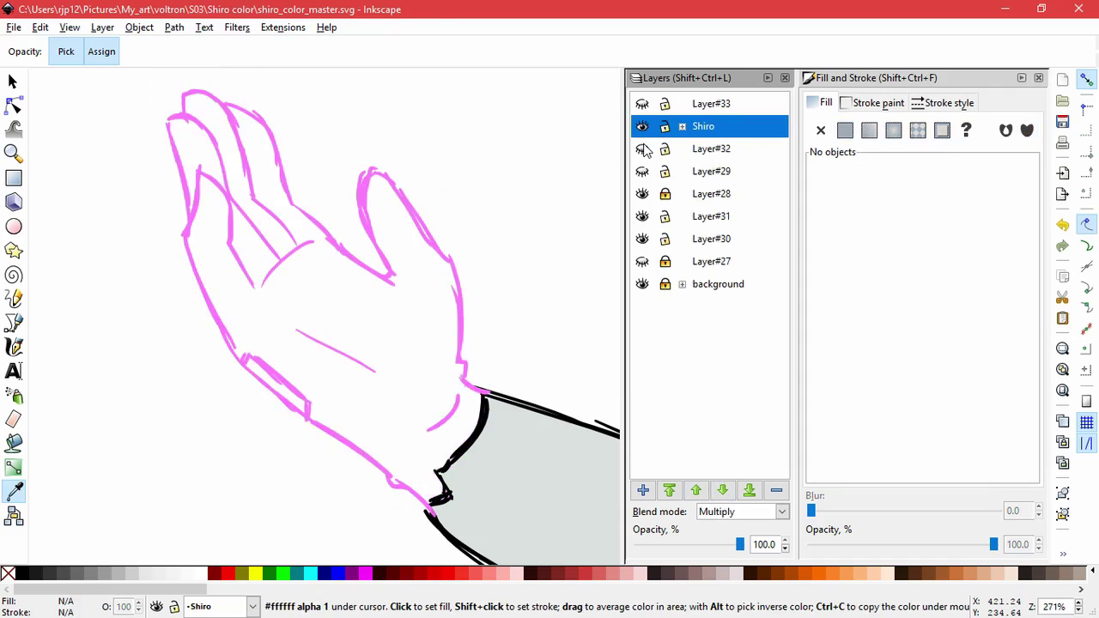
left_click(643, 148)
left_click(715, 148)
left_click(643, 107)
left_click(643, 107)
left_click(643, 107)
left_click(643, 107)
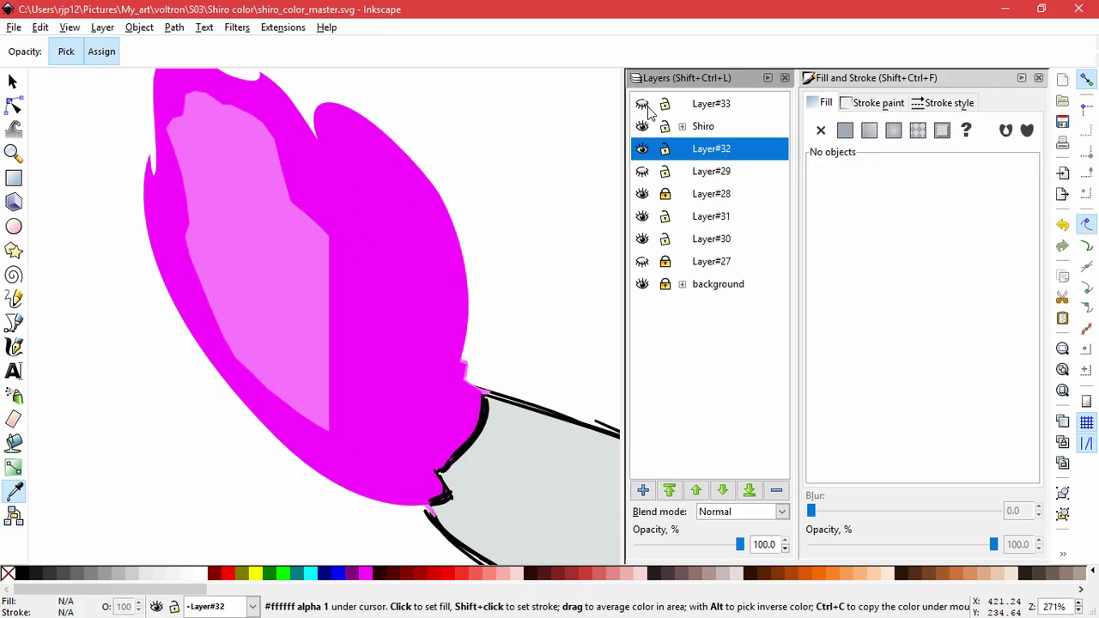
left_click(641, 150)
left_click(642, 149)
left_click(642, 149)
left_click(642, 149)
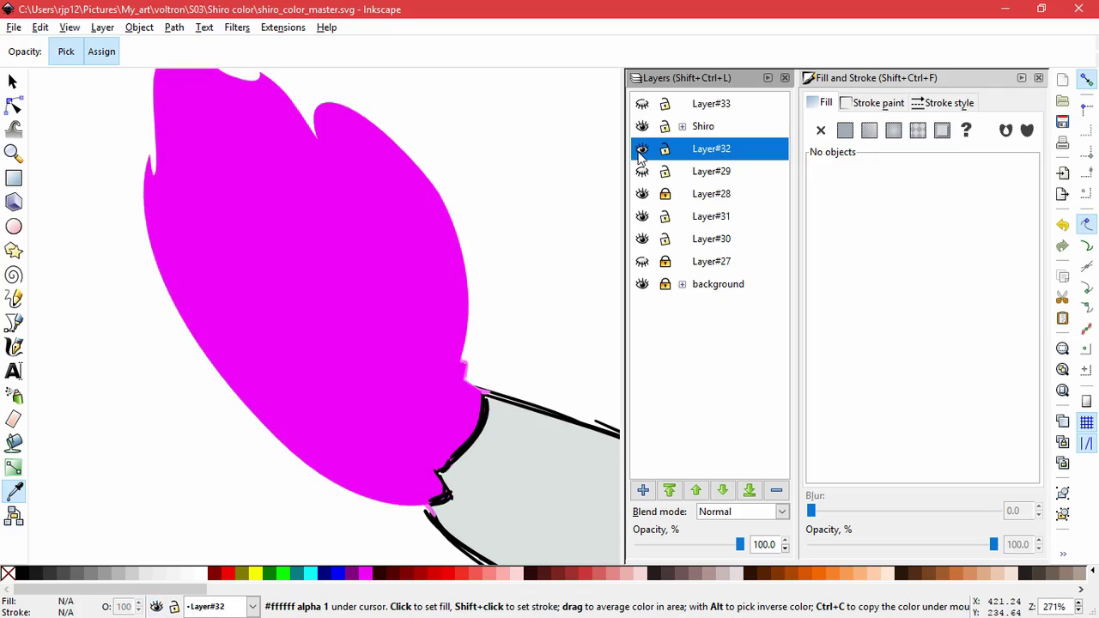
left_click(642, 149)
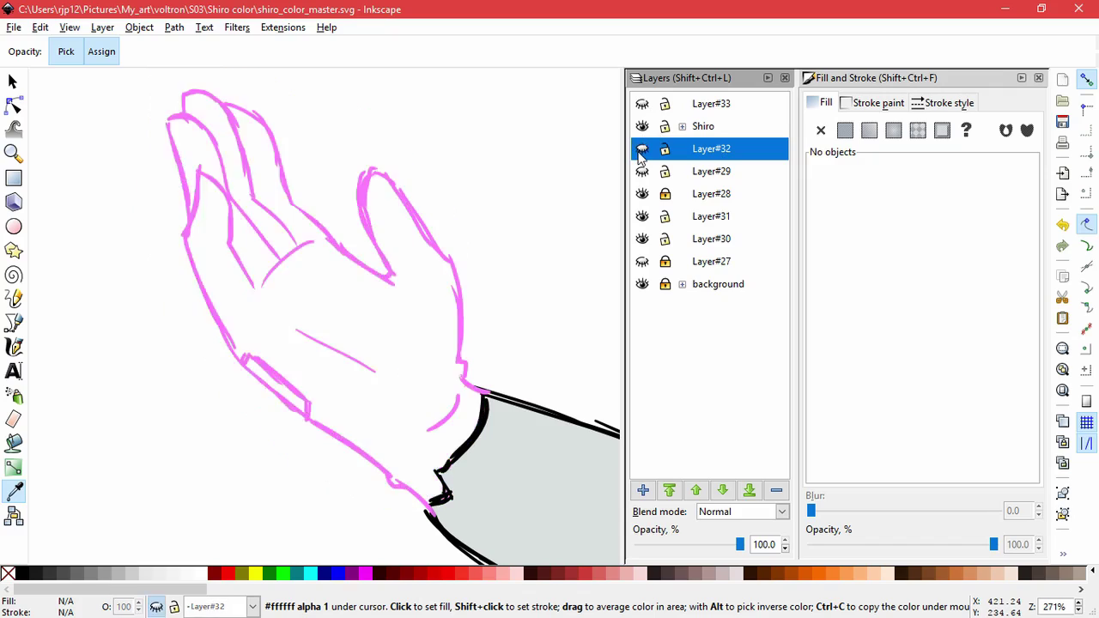
left_click(642, 150)
left_click(642, 149)
left_click(642, 149)
left_click(642, 149)
left_click(642, 150)
left_click(642, 149)
Step: Show Layer#32 and restack it directly above the background layer
left_click(12, 81)
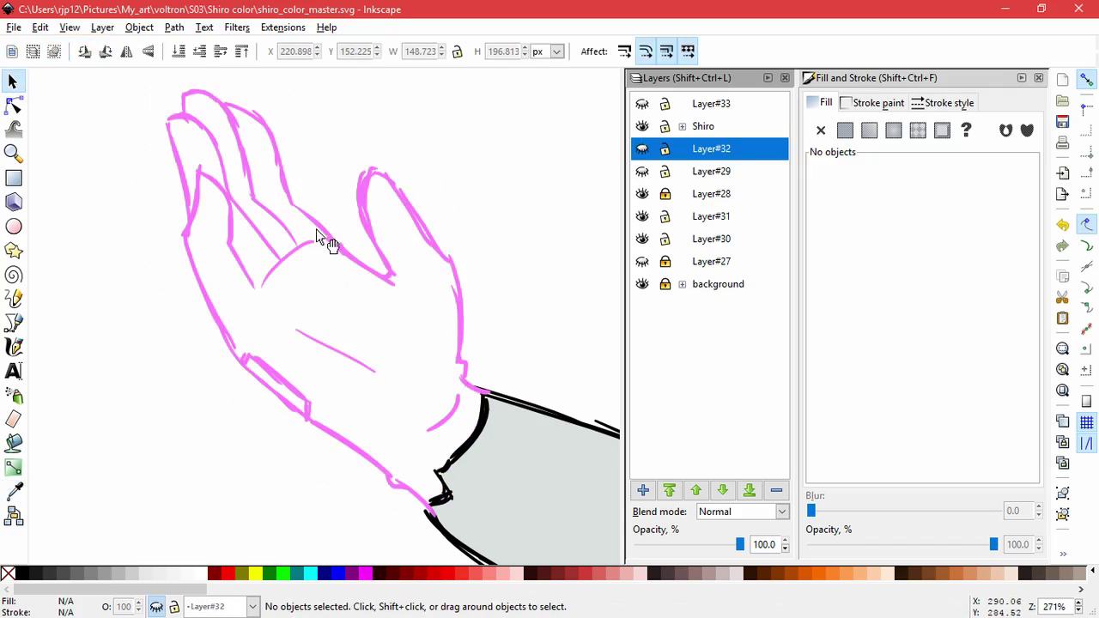
left_click(326, 243)
left_click(682, 126)
left_click(643, 148)
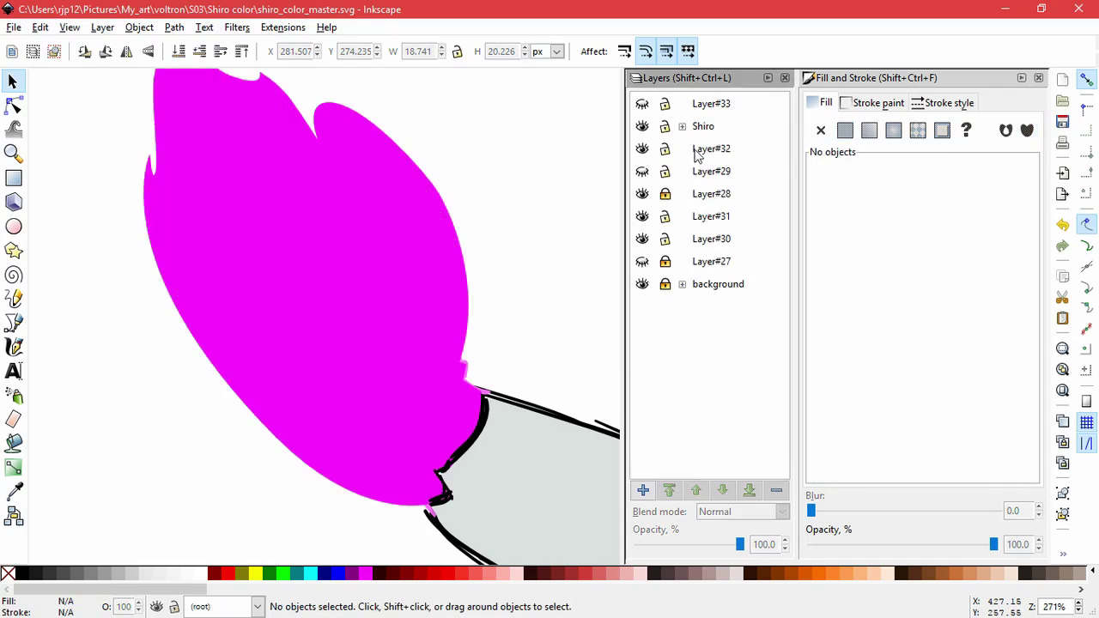
left_click(702, 150)
left_click(748, 489)
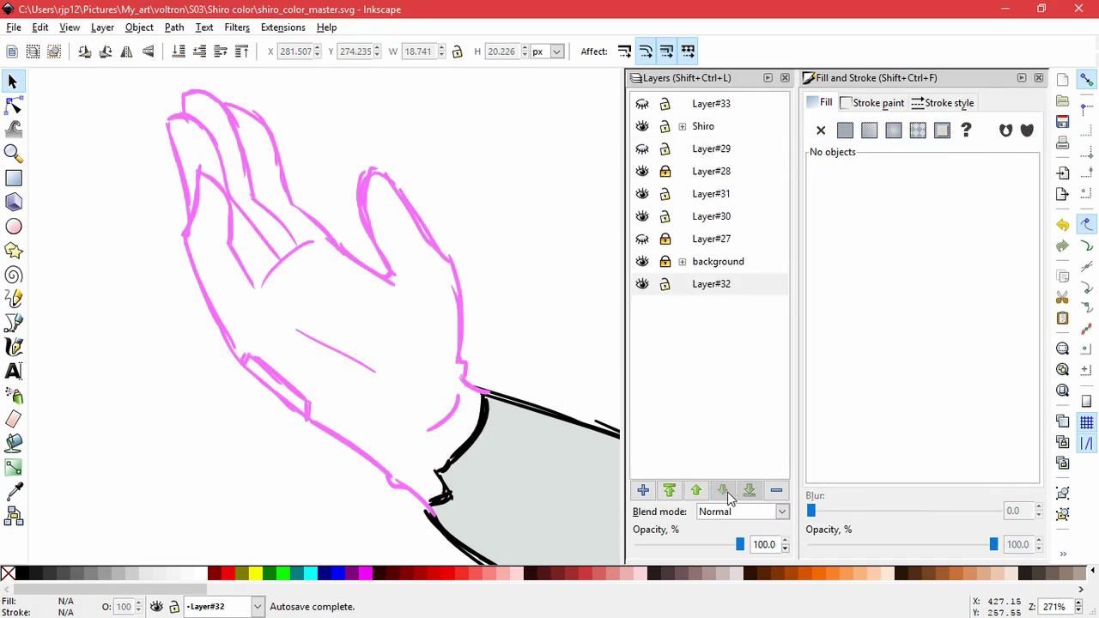
left_click(696, 491)
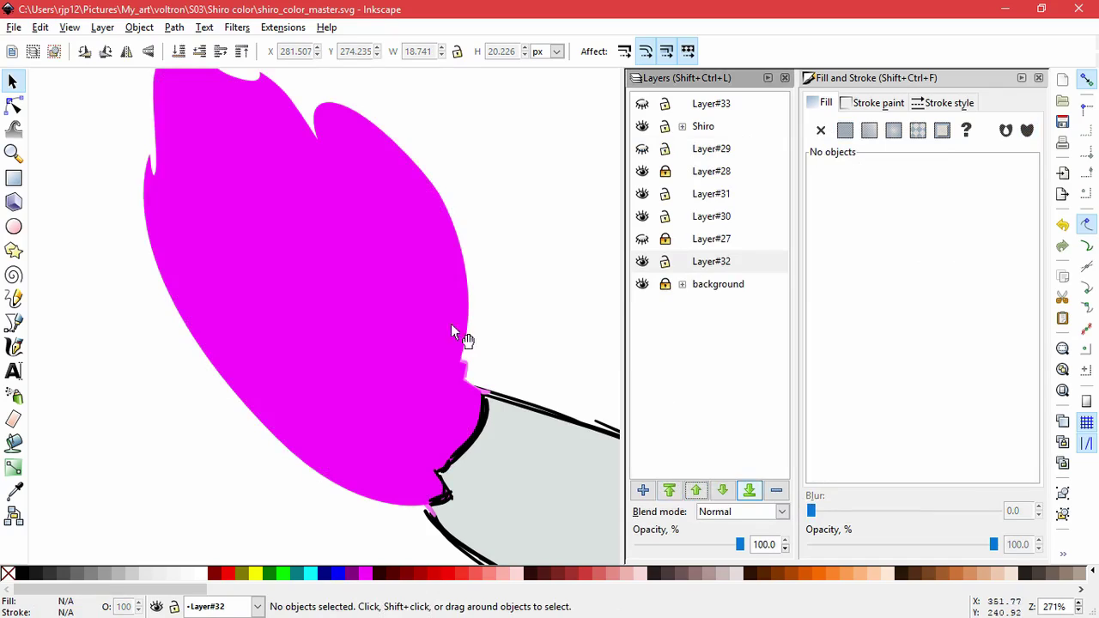
mouse_move(450, 324)
left_mouse_down()
mouse_move(527, 309)
mouse_move(476, 290)
left_mouse_up()
key("ctrl+z")
key("ctrl+z")
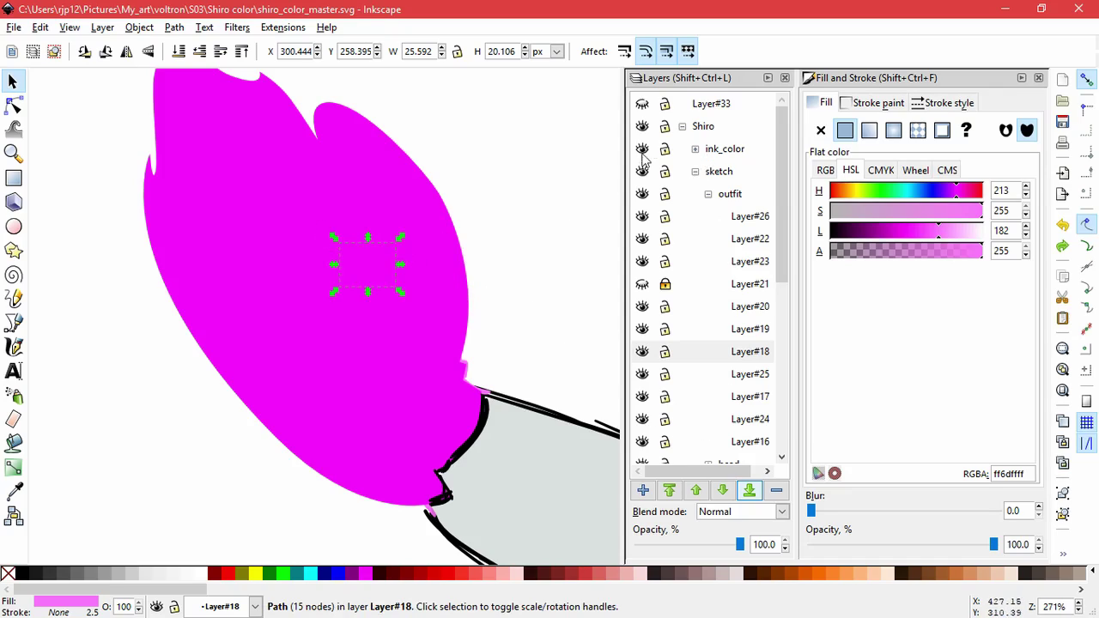
Step: Collapse the Shiro layer, check Layer#29's visibility, and hide Layer#32 to expose the hand's line art
left_click(682, 127)
left_click(643, 148)
left_click(642, 149)
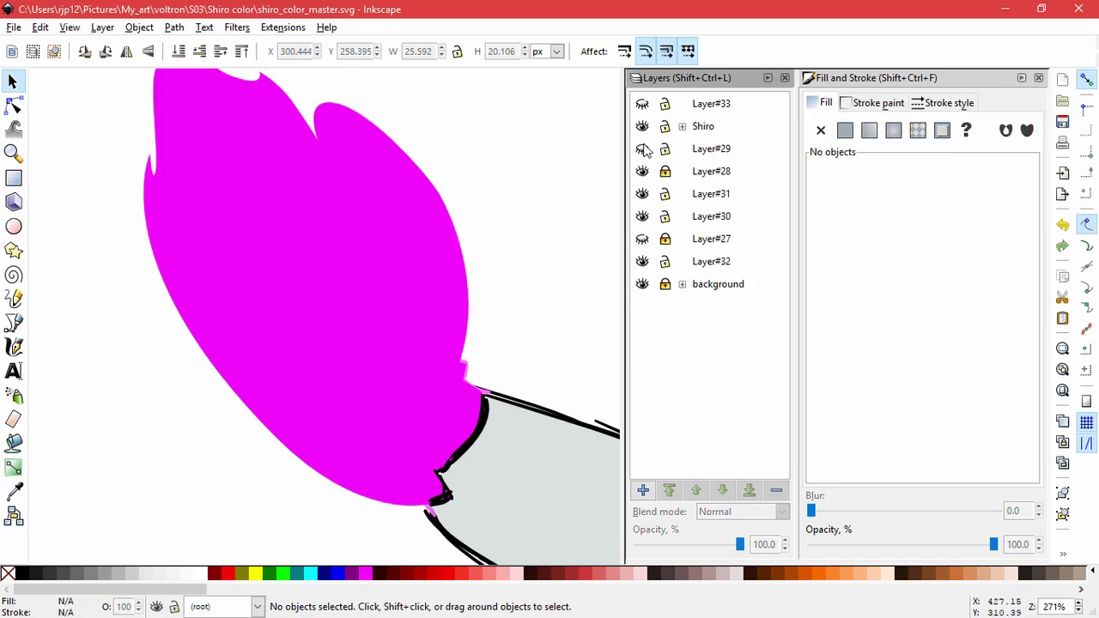
left_click(642, 149)
left_click(642, 148)
left_click(643, 149)
left_click(642, 149)
left_click(643, 262)
Step: Try to select the whole hand's line art with one rectangular selection and move it
left_click_drag(146, 78, 508, 546)
left_click_drag(455, 408, 351, 378)
key("ctrl+z")
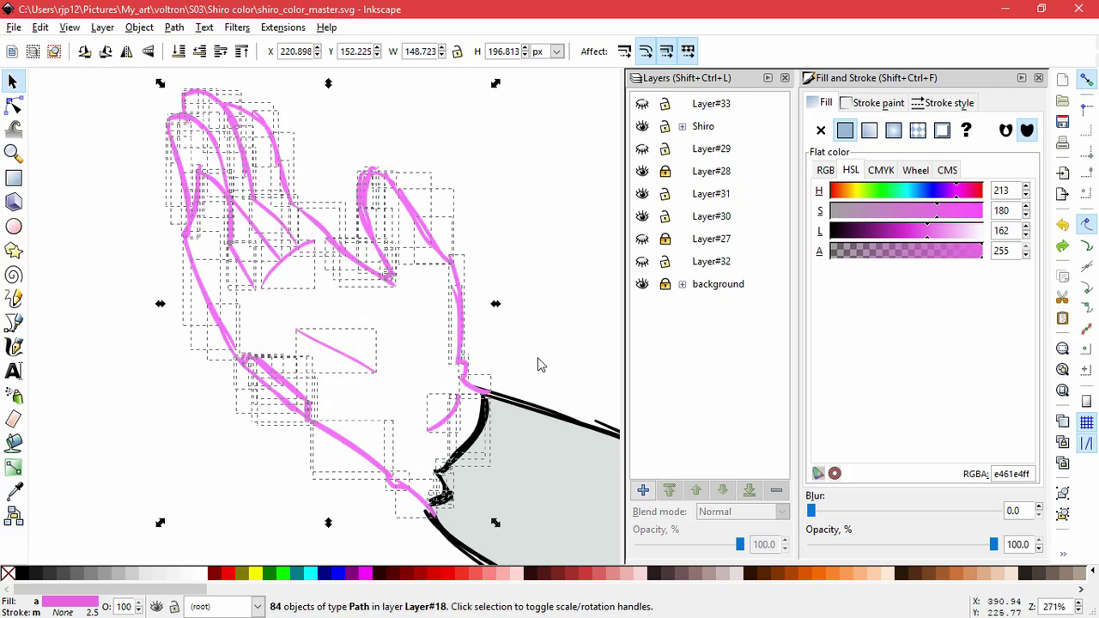
left_click(537, 358)
Step: Try to group and move the magenta hand strokes picked with a freehand touch selection
mouse_move(377, 495)
left_mouse_down()
mouse_move(412, 466)
mouse_move(454, 393)
mouse_move(454, 327)
mouse_move(415, 293)
mouse_move(352, 176)
mouse_move(400, 277)
mouse_move(277, 182)
mouse_move(307, 125)
mouse_move(163, 137)
mouse_move(343, 172)
mouse_move(180, 249)
mouse_move(262, 243)
mouse_move(243, 332)
left_mouse_up()
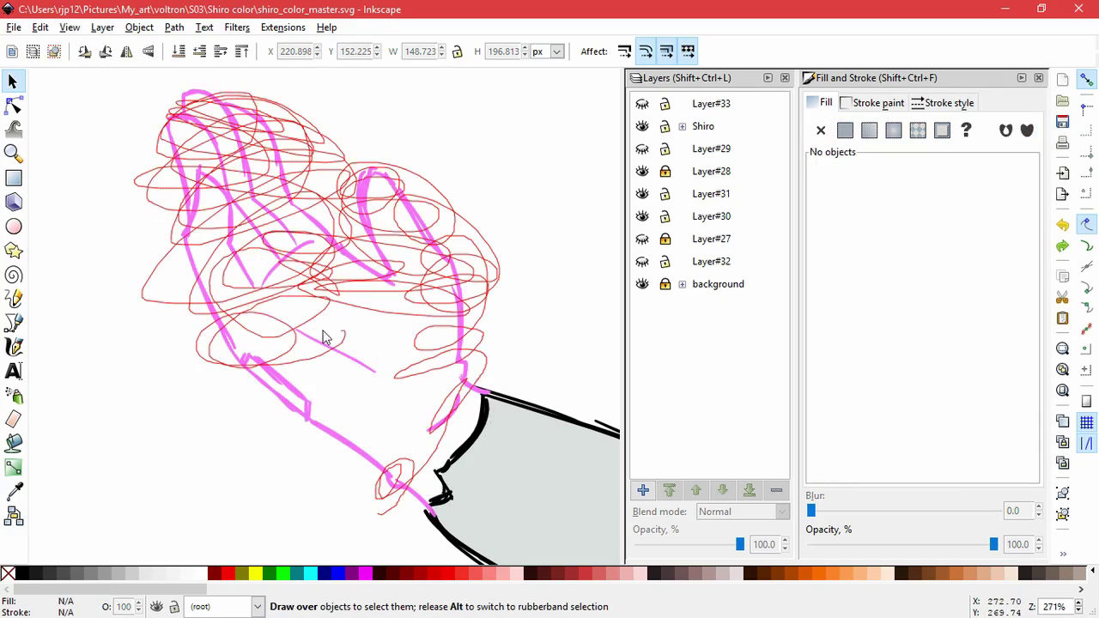
mouse_move(325, 338)
left_mouse_down()
mouse_move(309, 444)
mouse_move(388, 402)
mouse_move(331, 496)
left_mouse_up()
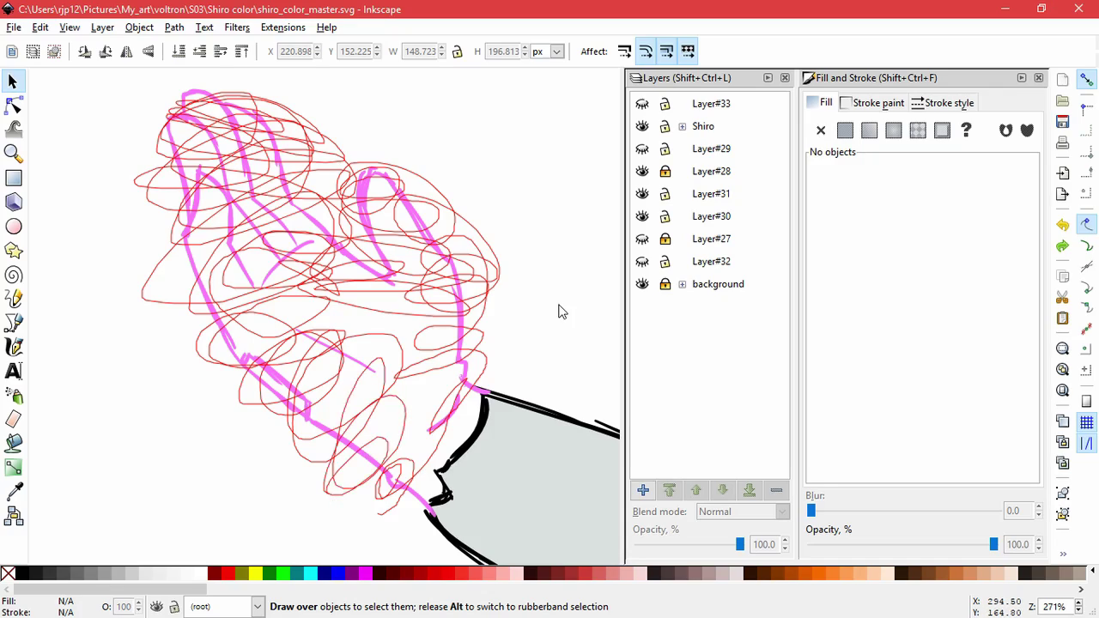
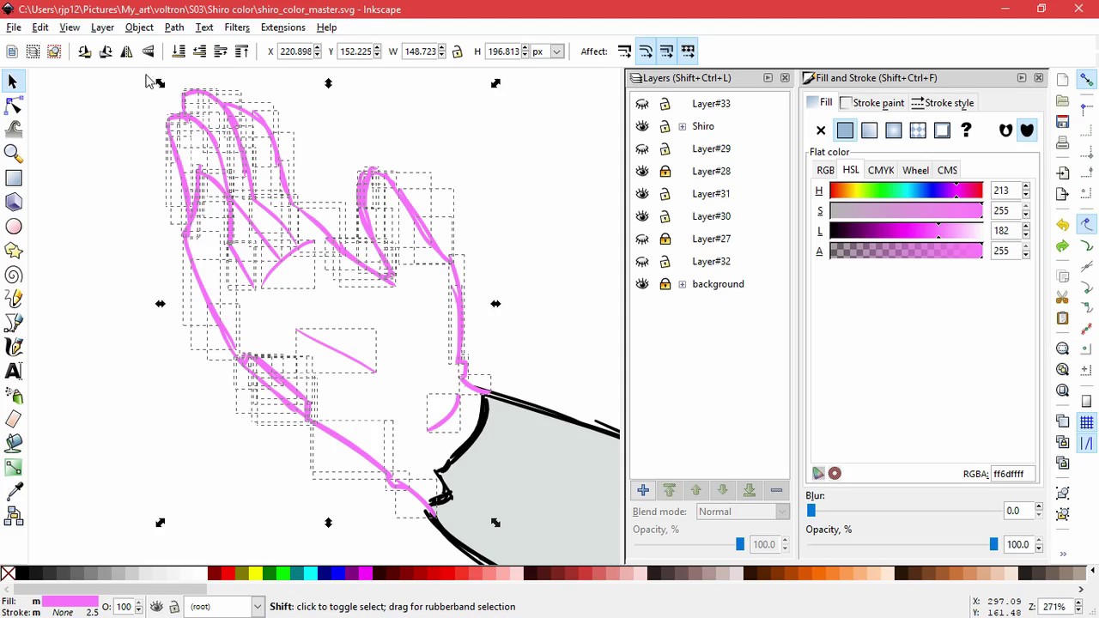
key("ctrl+g")
left_click_drag(427, 225, 479, 208)
key("ctrl+z")
left_click(493, 262)
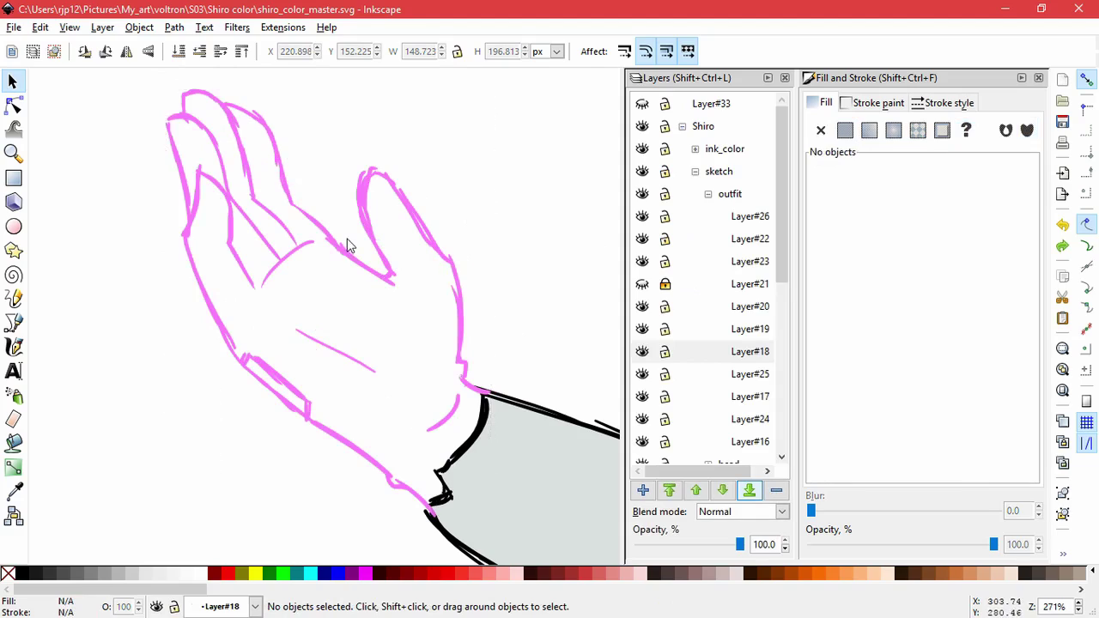
Step: Select the magenta strokes of the hand without the black cuff lines, group them, and test the group with an undone move
mouse_move(108, 80)
left_mouse_down()
mouse_move(478, 350)
mouse_move(510, 388)
left_mouse_up()
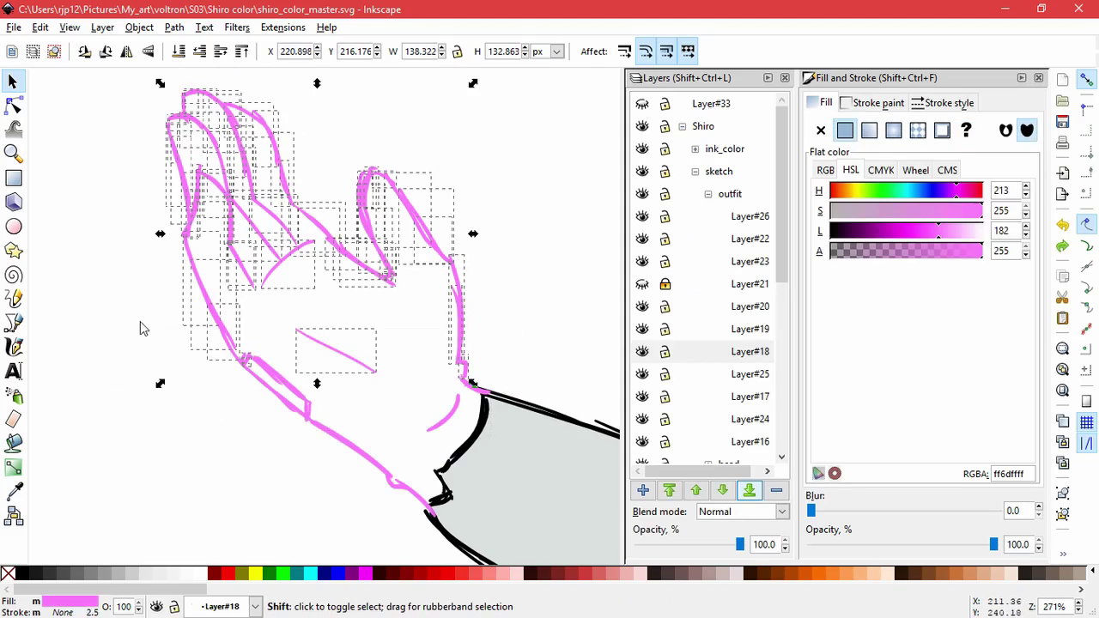
left_click_drag(246, 399, 409, 515)
left_click(411, 496, "shift")
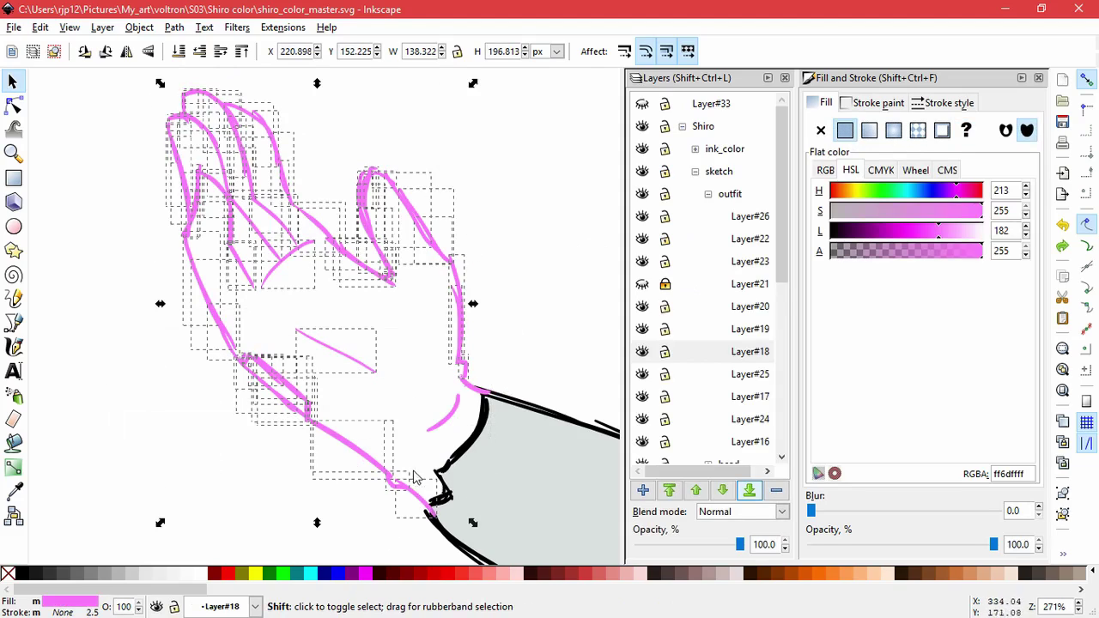
left_click_drag(433, 315, 489, 398)
left_click(455, 401, "shift")
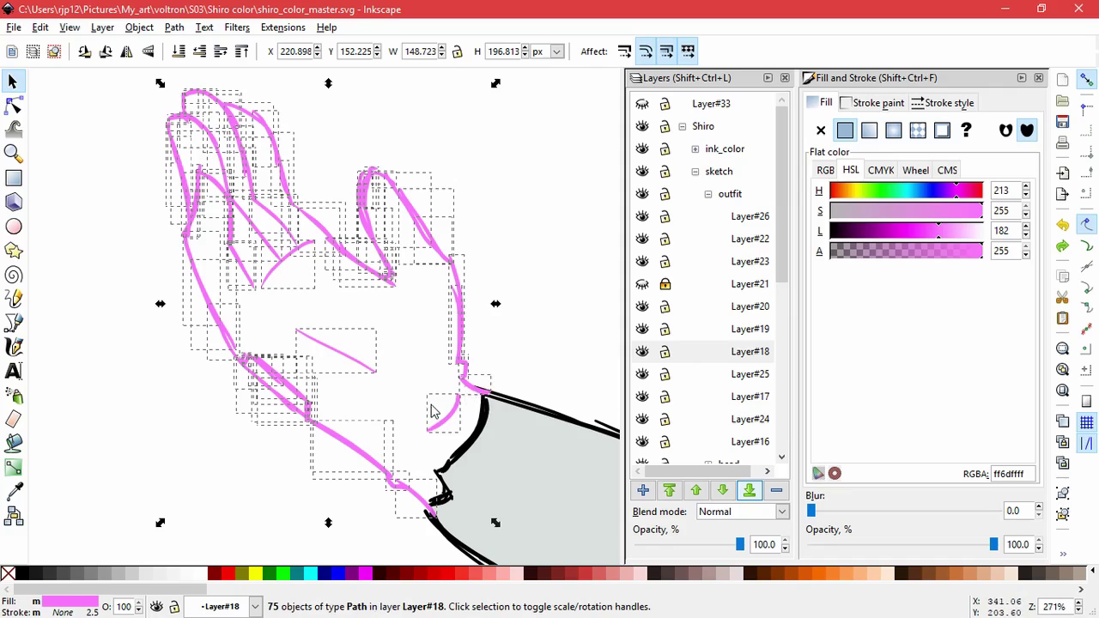
key("ctrl+g")
left_click_drag(458, 355, 370, 351)
key("ctrl+z")
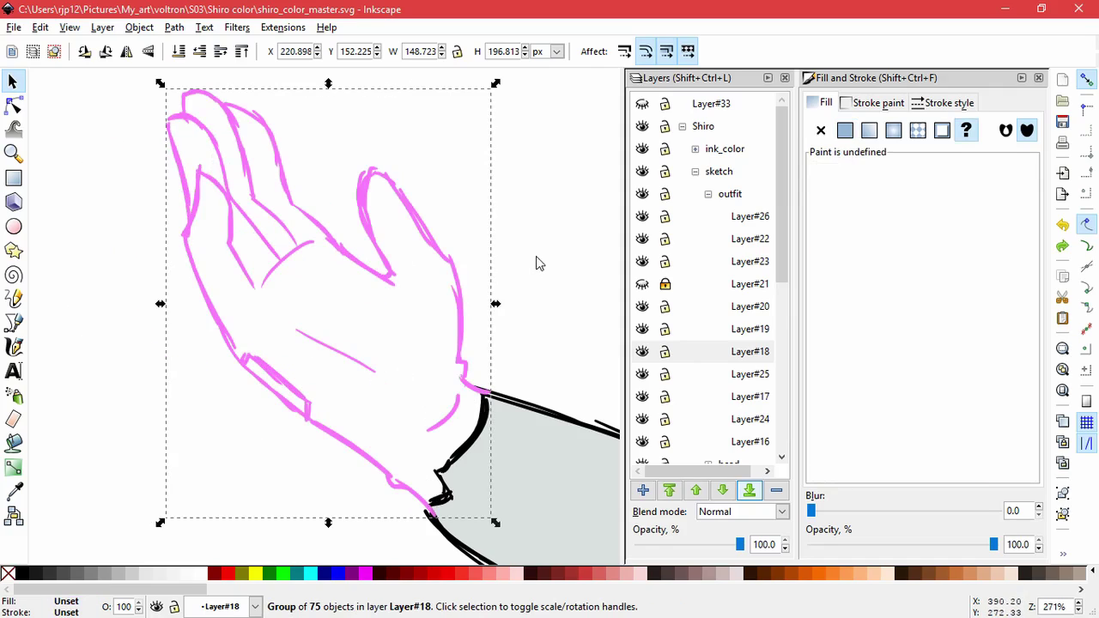
Step: Show Layer#32, lighten its glow shape to fill ff9bff, and shift the shape slightly down and left
left_click(673, 170)
left_click(642, 262)
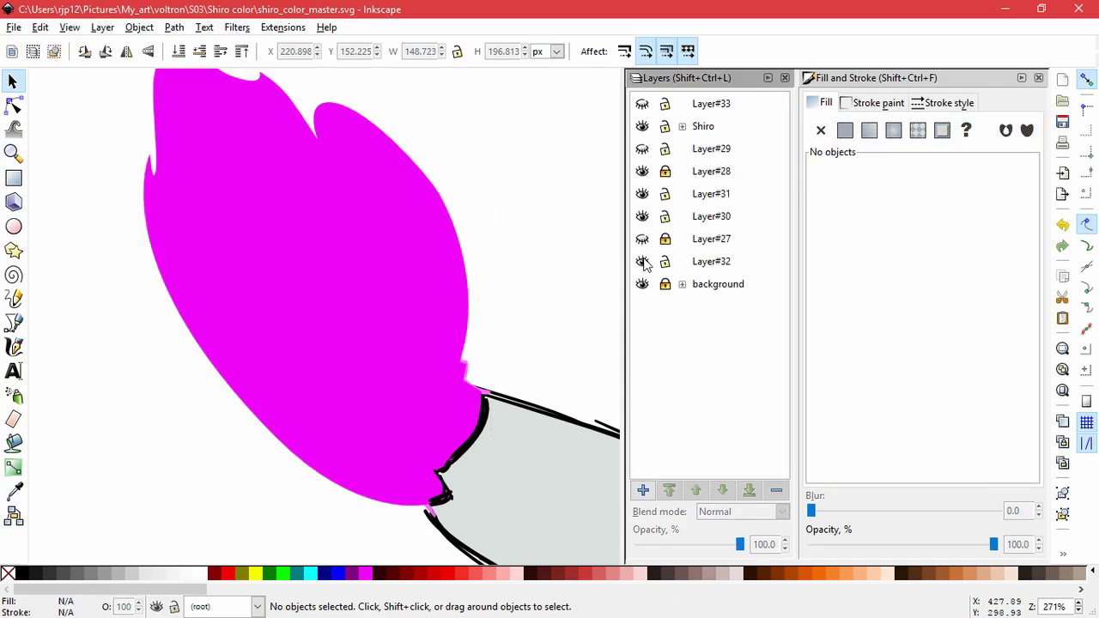
left_click(403, 240)
left_click_drag(849, 242, 950, 230)
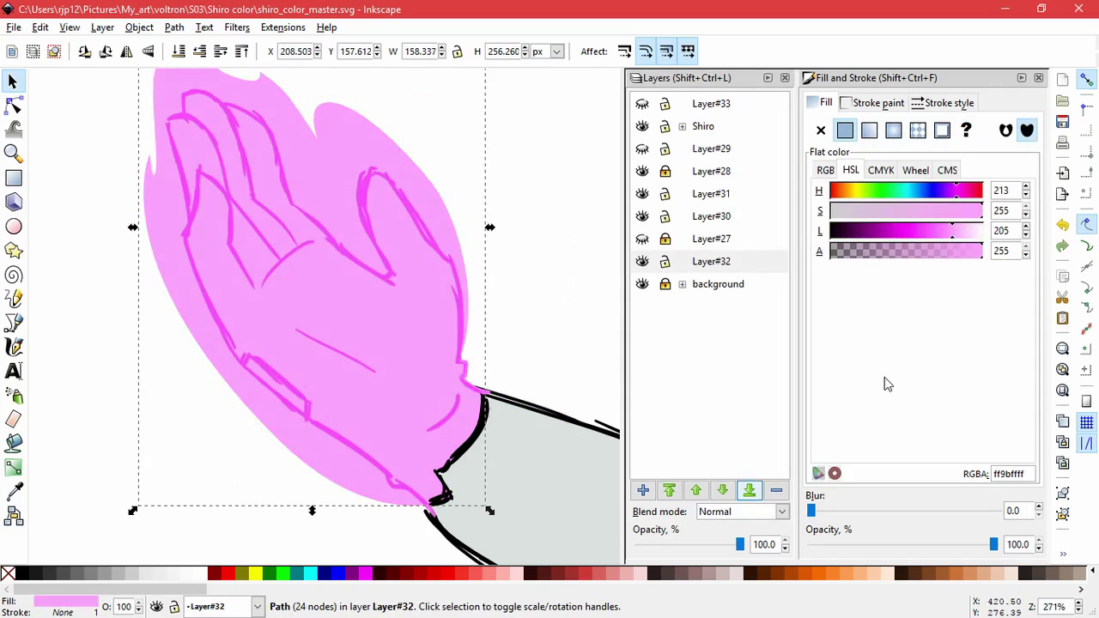
mouse_move(367, 169)
left_mouse_down()
mouse_move(380, 166)
mouse_move(363, 185)
left_mouse_up()
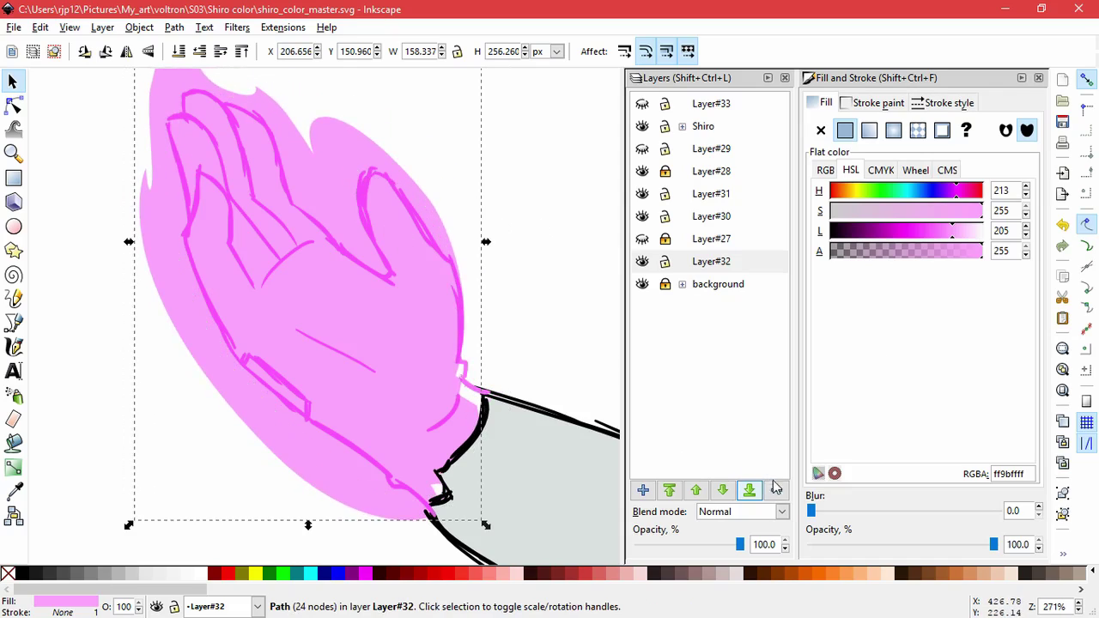
Step: Try the Screen blend mode on Layer#32, return it to Normal, and undo the glow shape's last shift
left_click(763, 513)
left_click(745, 509)
left_click(735, 512)
left_click(730, 515)
left_click(734, 513)
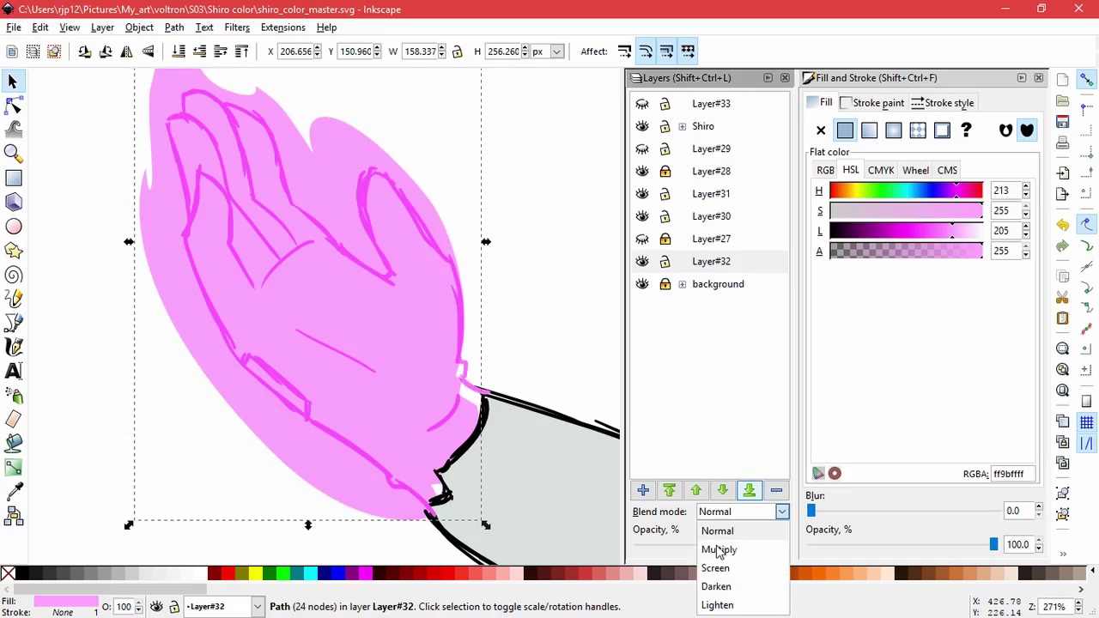
left_click(715, 567)
left_click(738, 511)
left_click(721, 530)
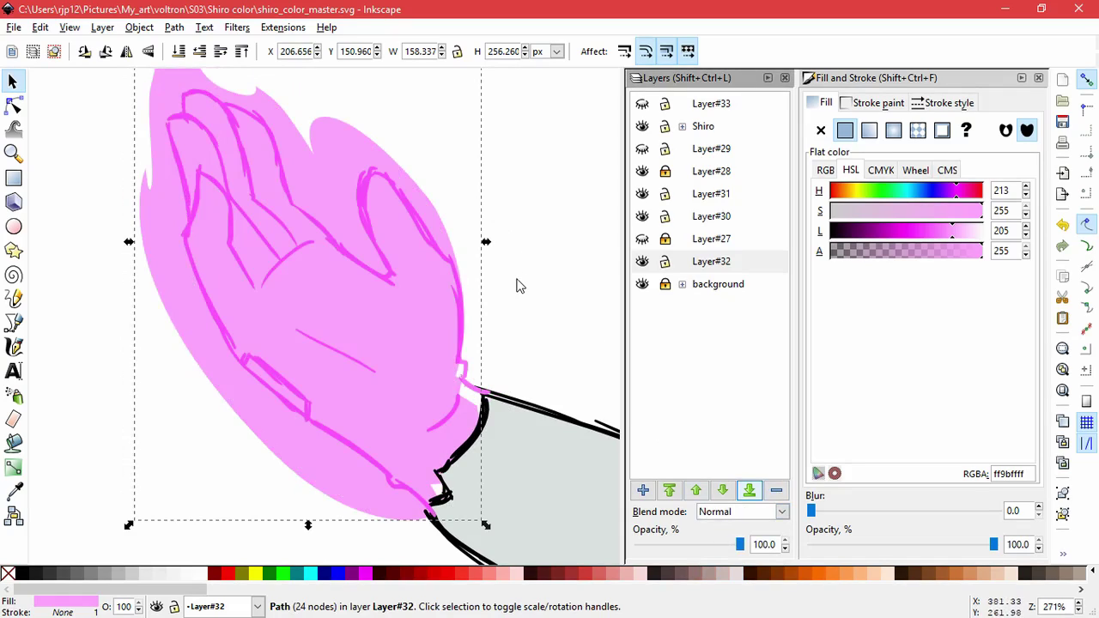
key("ctrl+z")
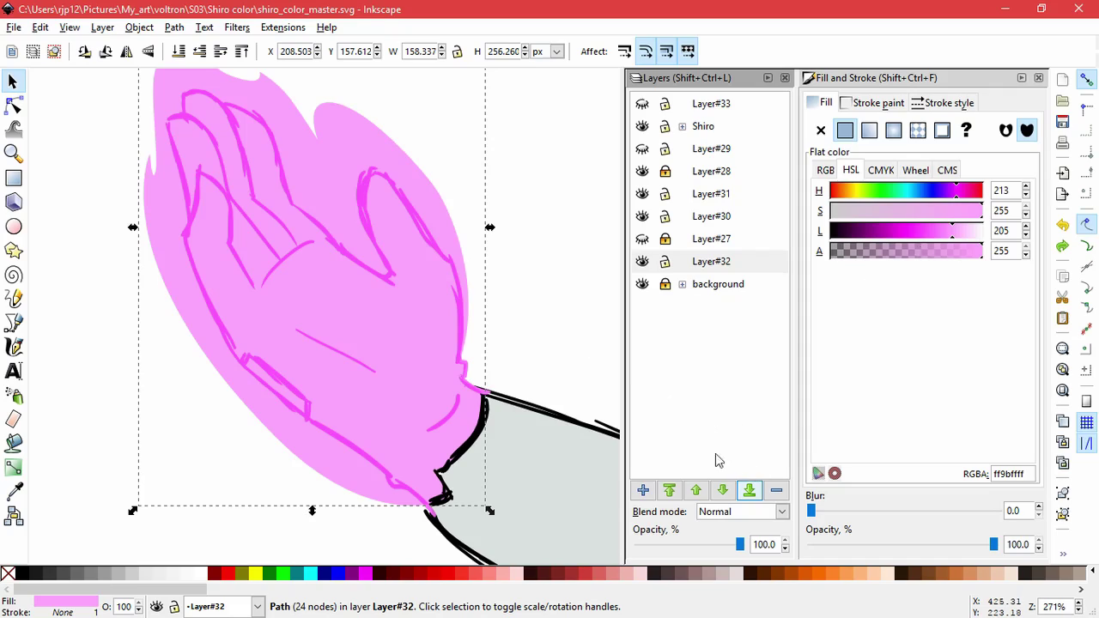
Step: Set the glow shape's fill to ff00ff and raise Layer#32 to directly below the Shiro layer
left_click(906, 230)
left_click(696, 490)
left_click(696, 490)
left_click(697, 490)
left_click(697, 490)
left_click(696, 490)
left_click(643, 103)
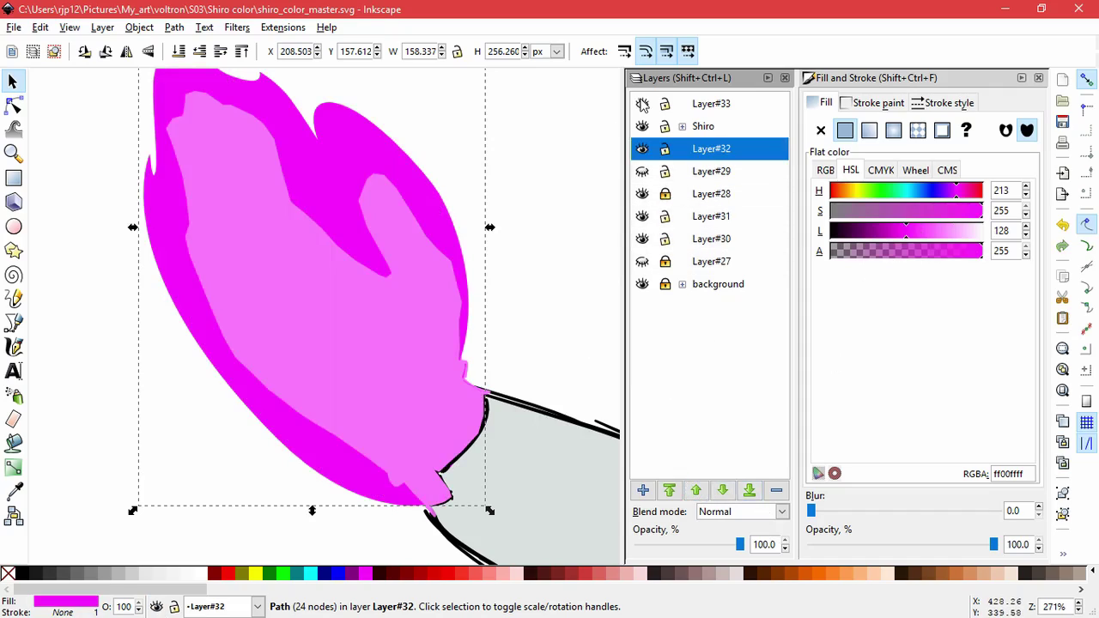
left_click(642, 104)
Step: Try placing Layer#32 above the Shiro layer, then return it to directly below Shiro
left_click(722, 490)
left_click(696, 491)
left_click(697, 490)
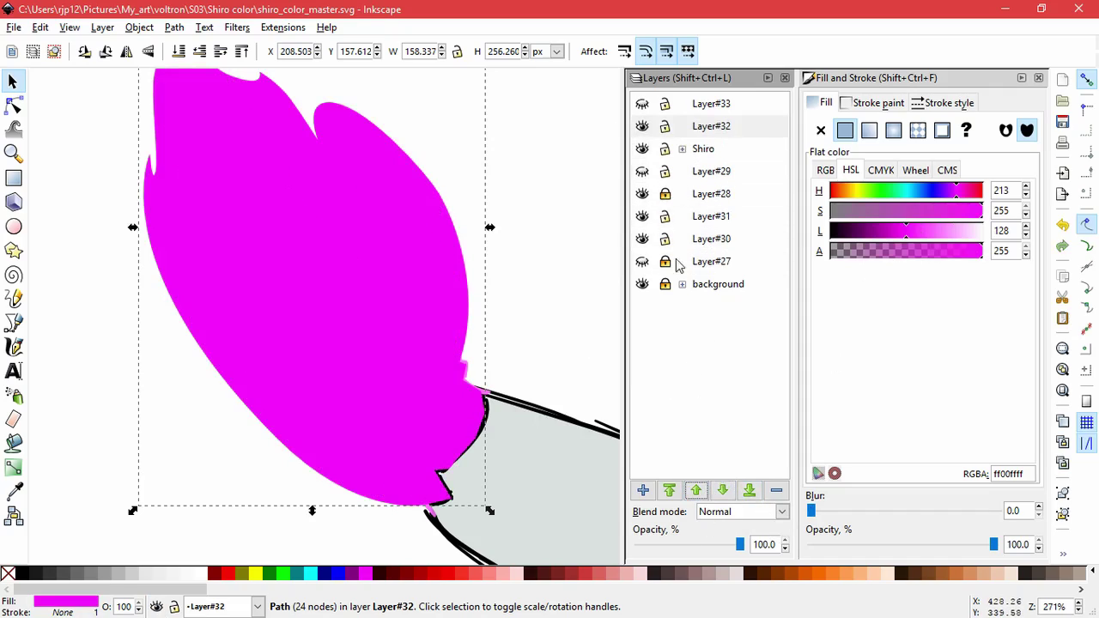
left_click(642, 103)
left_click(642, 103)
left_click(642, 126)
left_click(642, 126)
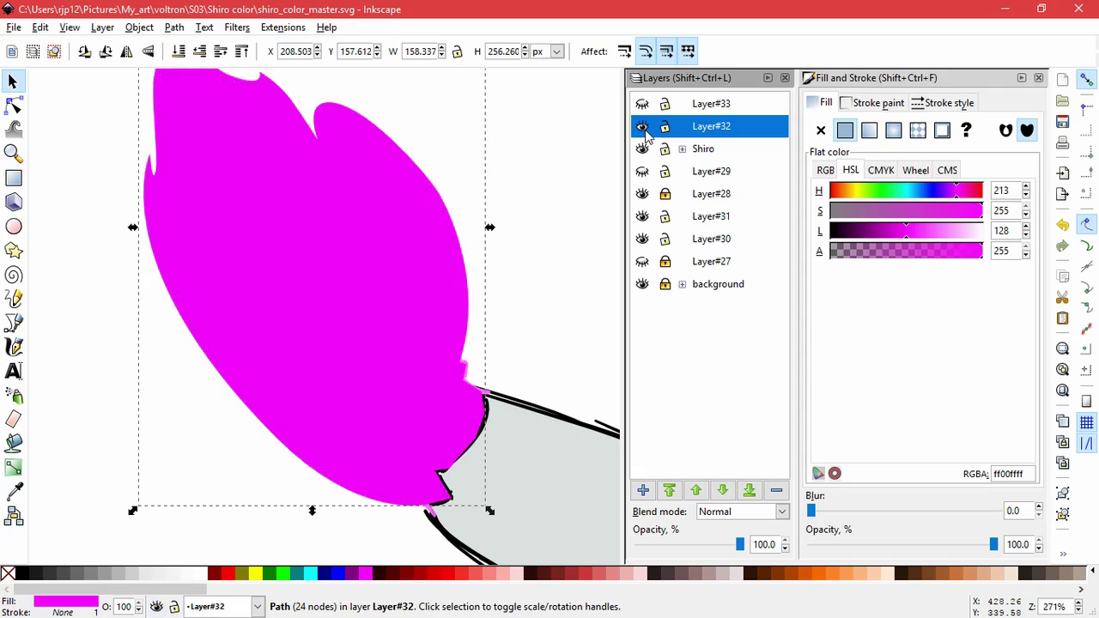
left_click(722, 490)
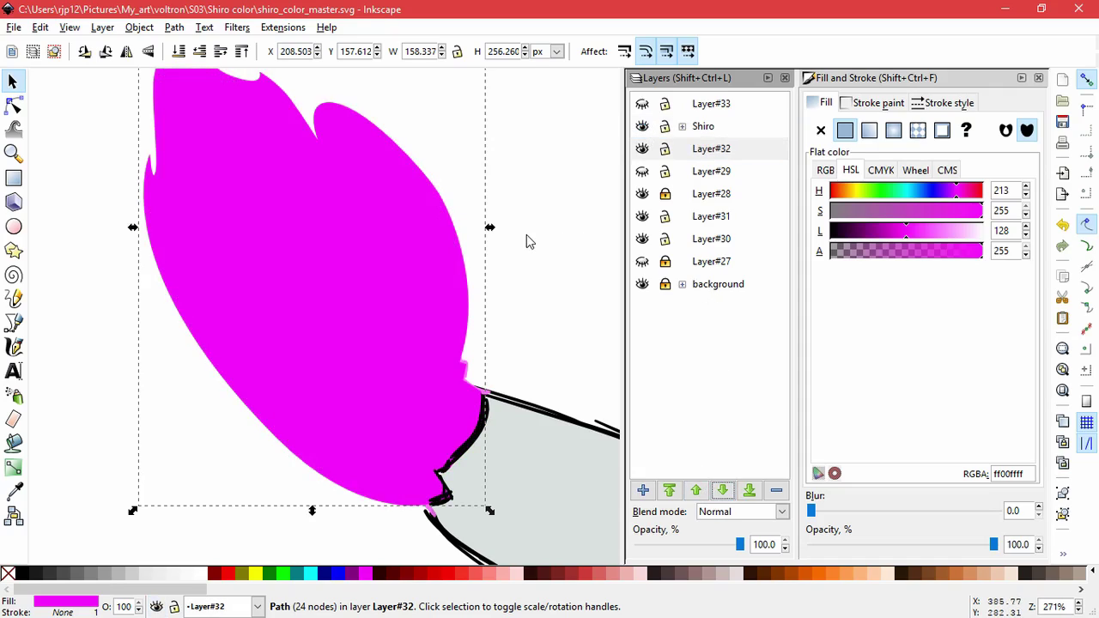
Step: Hide Layer#32, add a new layer beneath Shiro, and paste the magenta glow shape in place on it
key("5")
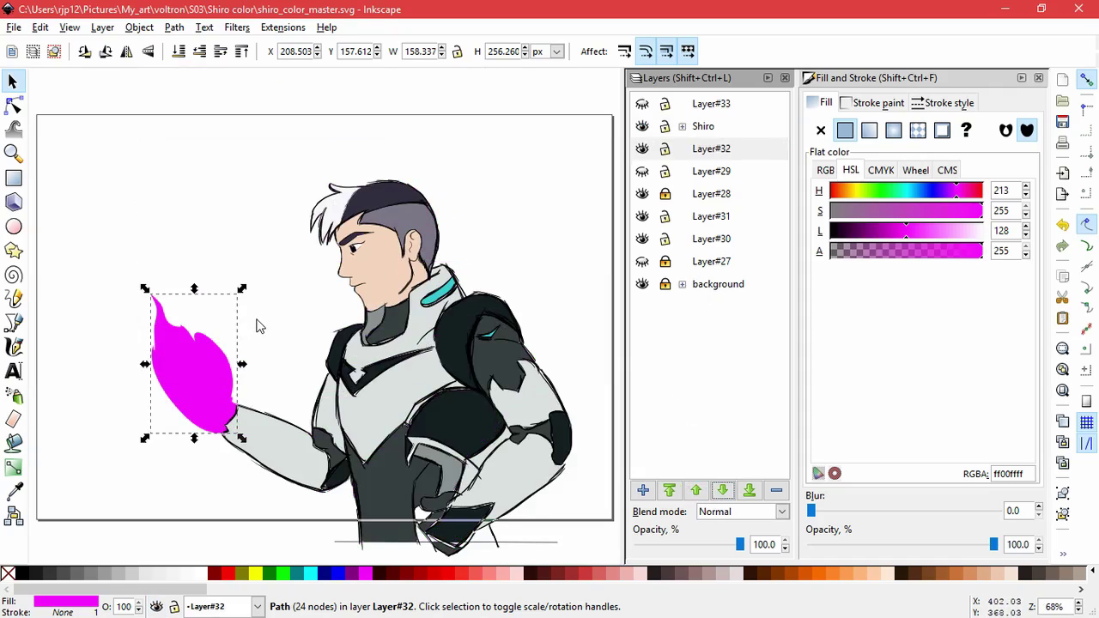
left_click(642, 148)
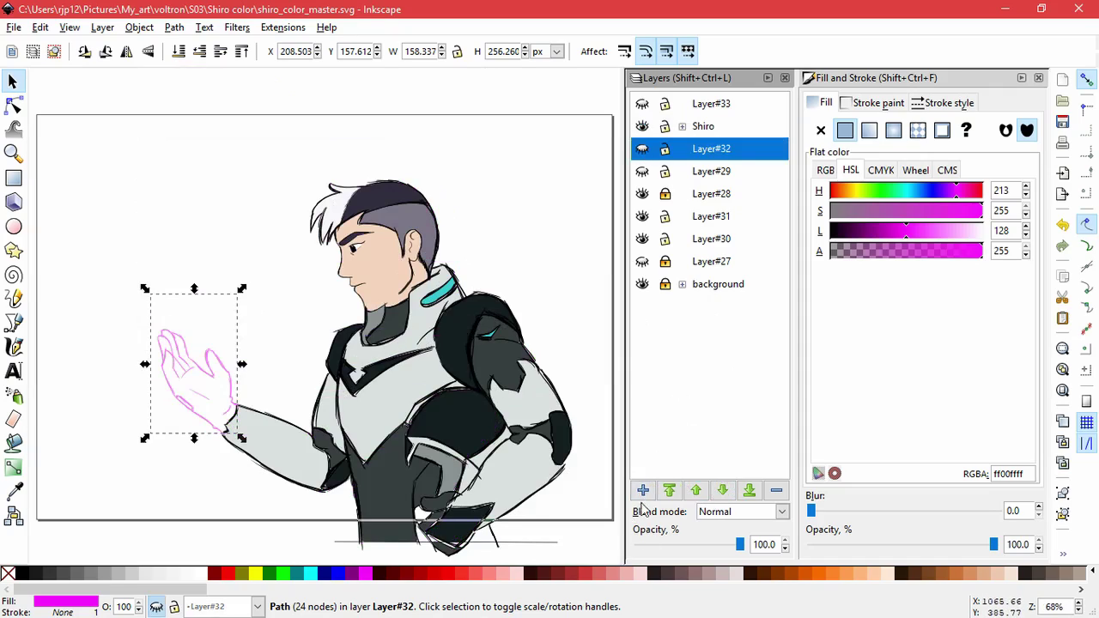
left_click(643, 490)
left_click(637, 374)
left_click(41, 27)
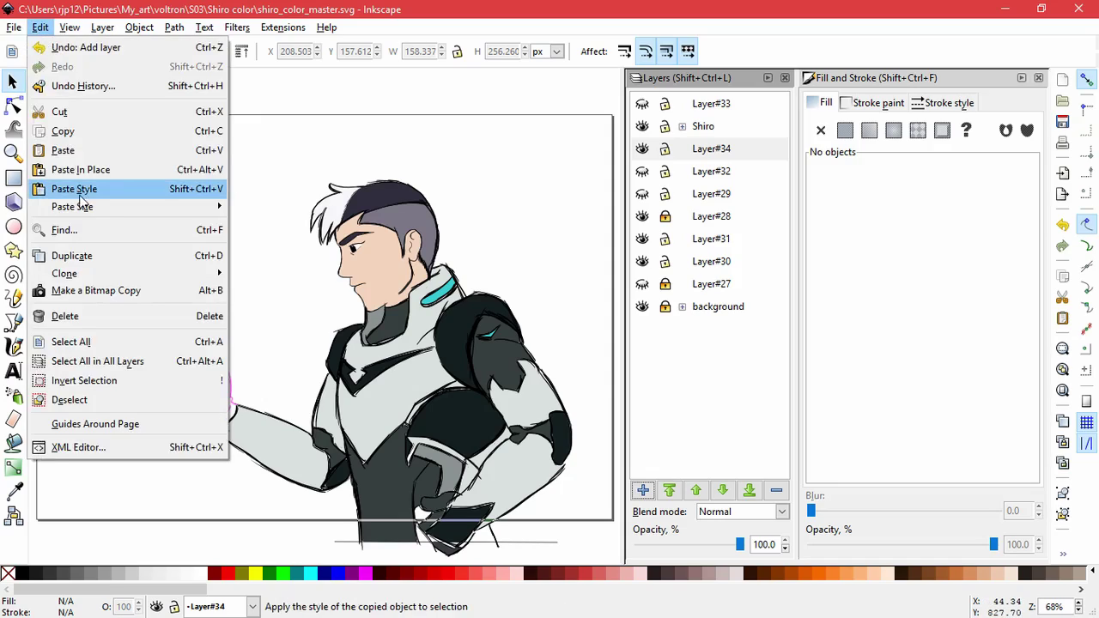
left_click(98, 169)
left_click_drag(974, 251, 1070, 249)
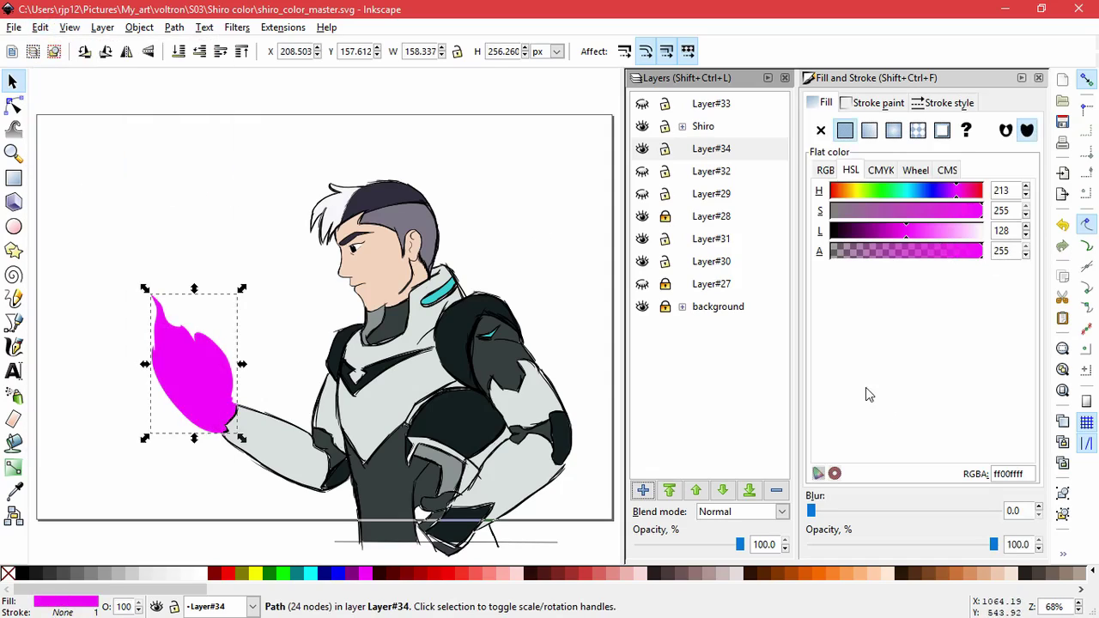
Step: Try the Multiply and Screen blend modes on Layer#34 and return it to Normal
left_click(738, 511)
left_click(716, 546)
left_click(738, 512)
left_click(717, 568)
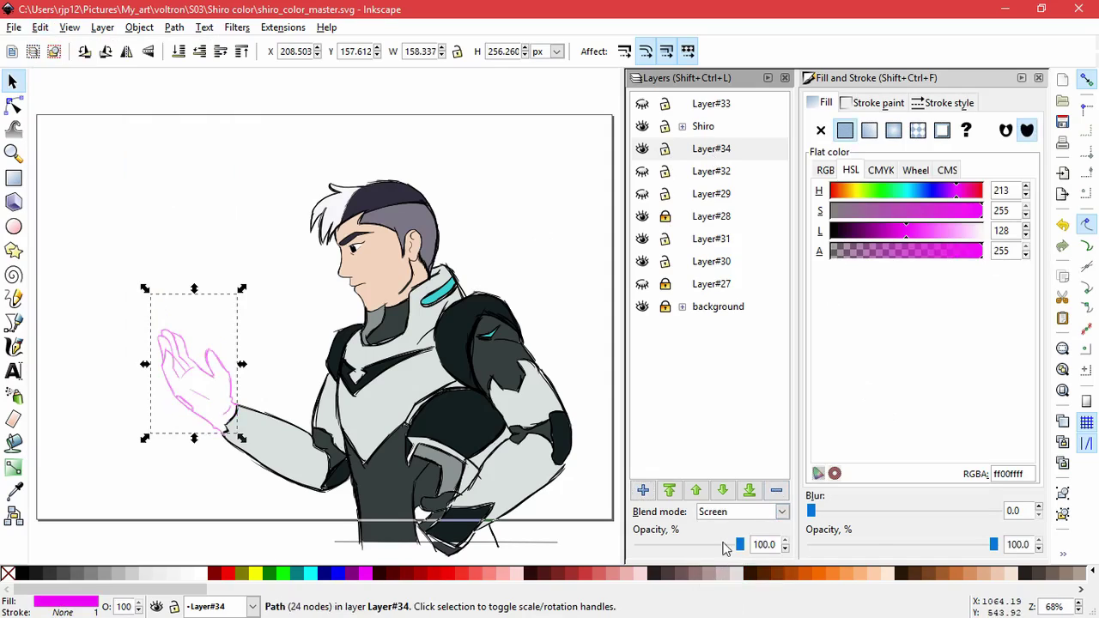
left_click(738, 512)
left_click(719, 527)
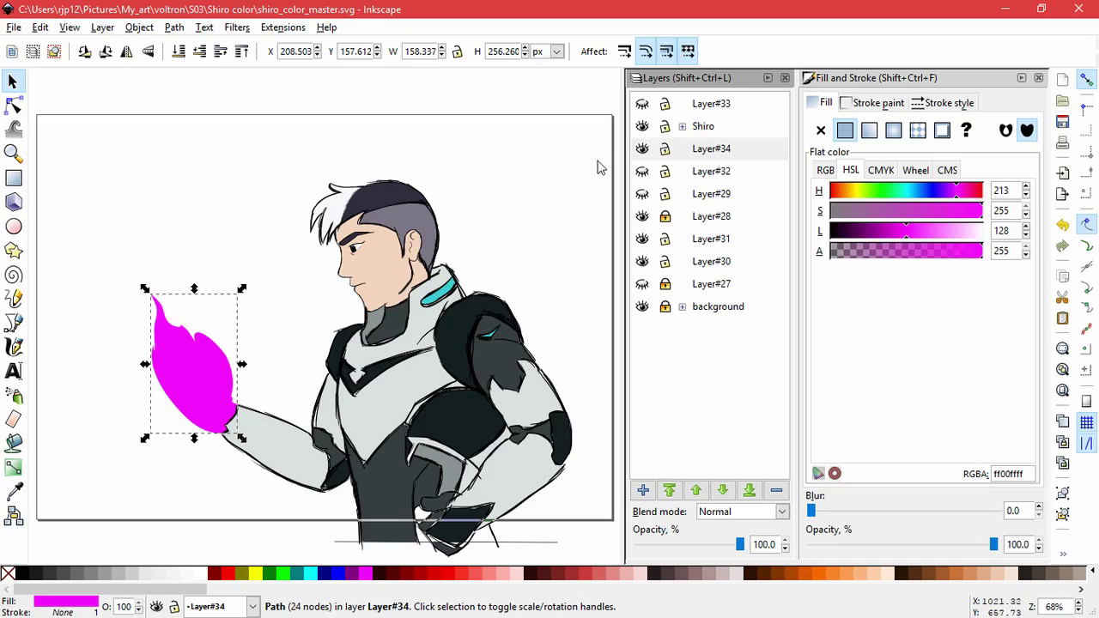
Step: Toggle Layer#34's visibility to compare the hand with and without the glow shape
left_click(641, 150)
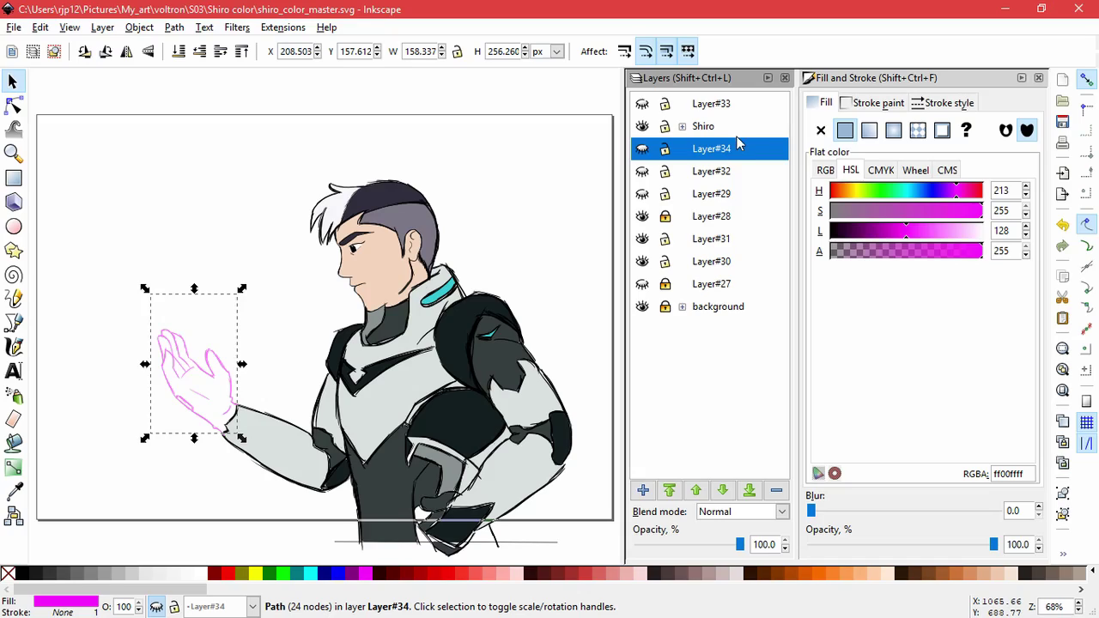
left_click(642, 150)
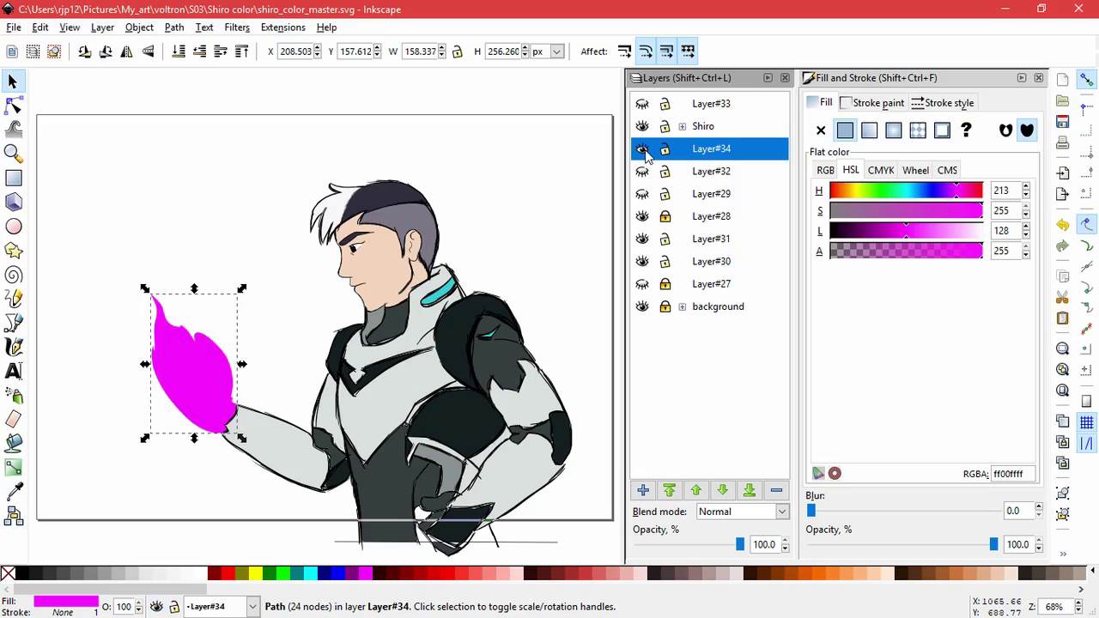
left_click(642, 150)
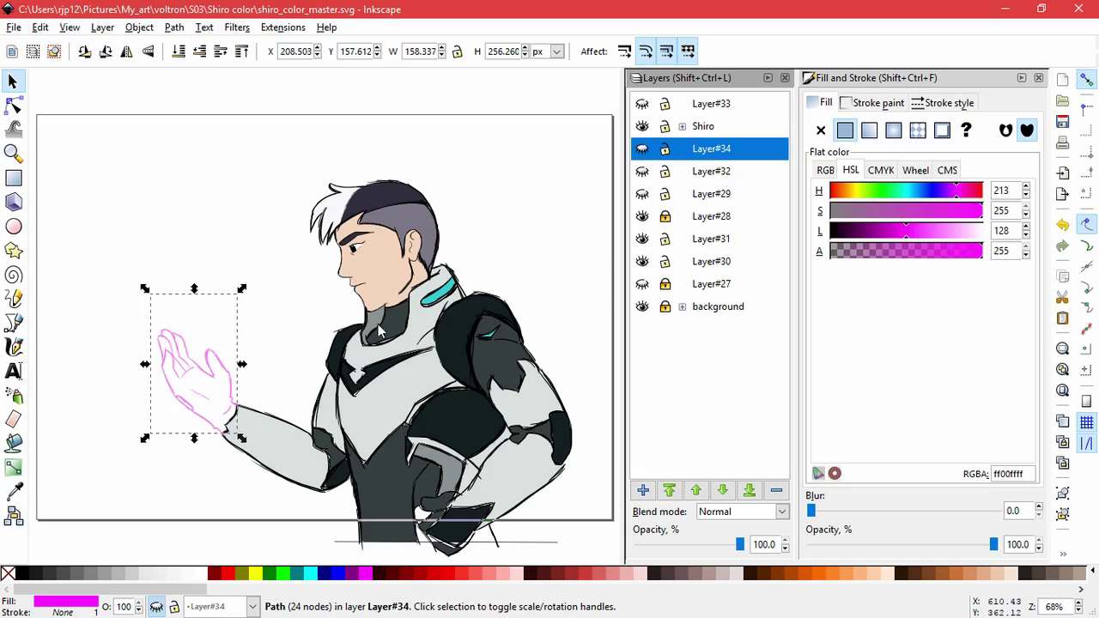
left_click(642, 150)
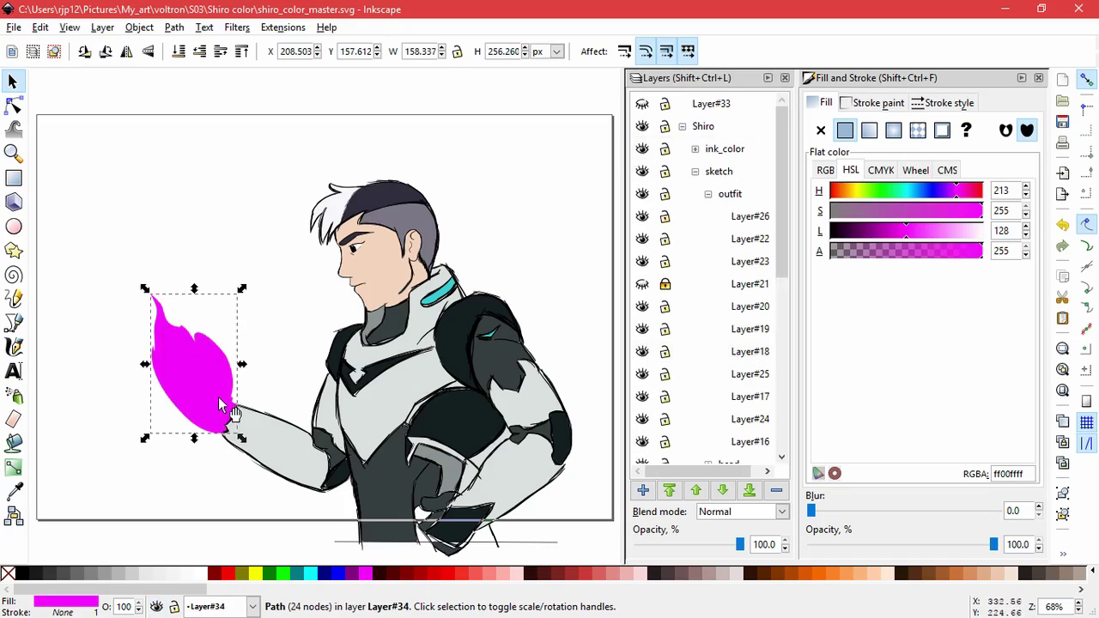
left_click(682, 128)
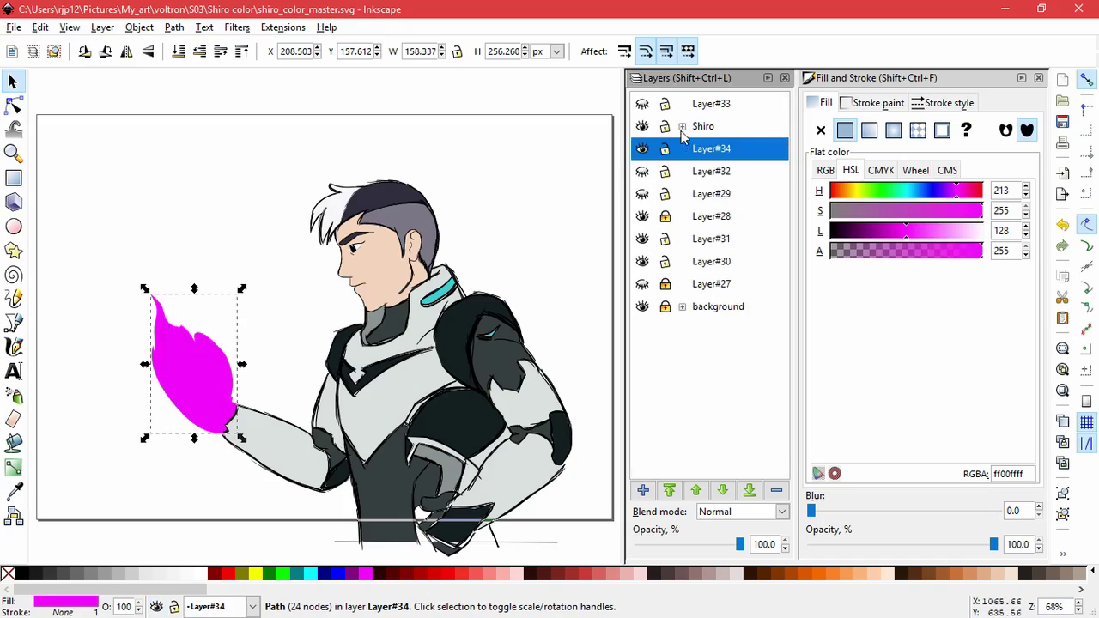
left_click(642, 149)
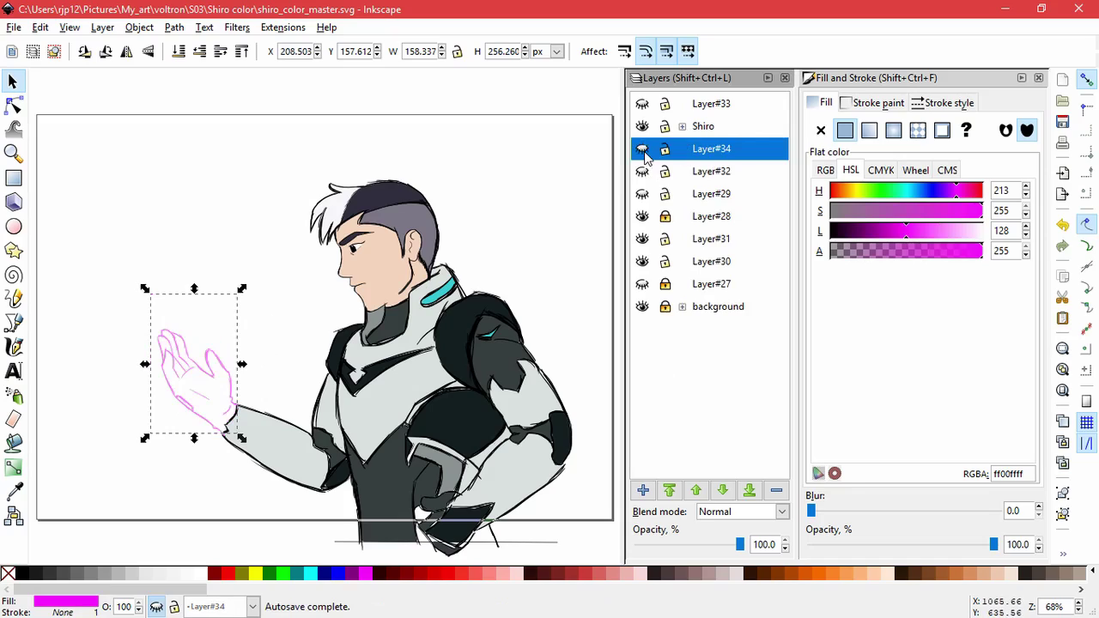
Step: Check the fill of a thumb stroke, show Layer#34 again, and select its glow shape
left_click(253, 369)
left_click(236, 375)
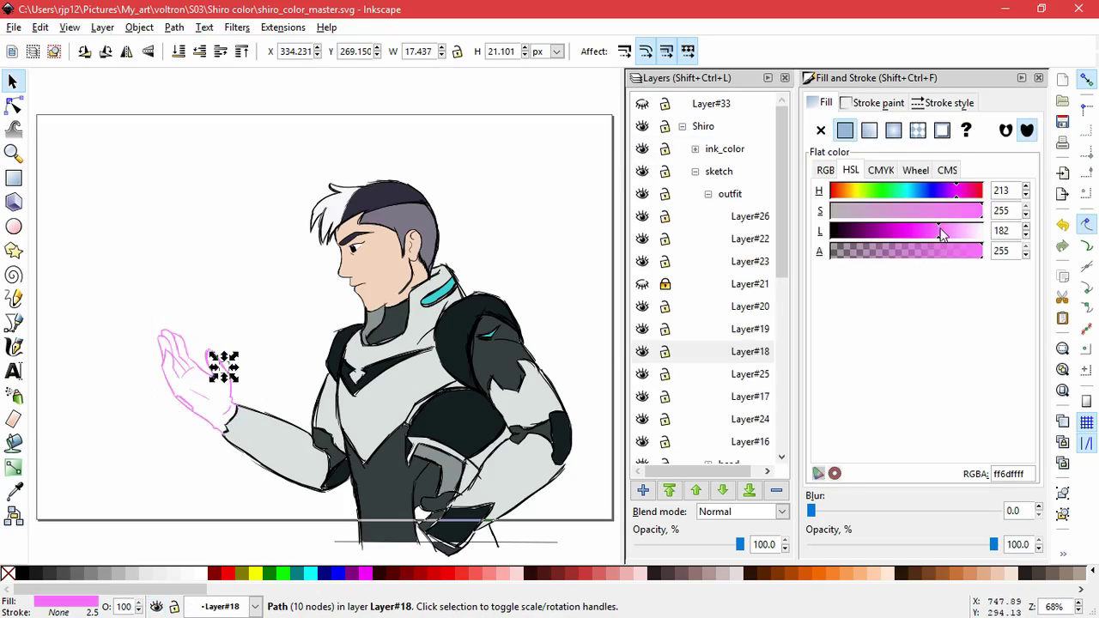
left_click(682, 127)
left_click(642, 148)
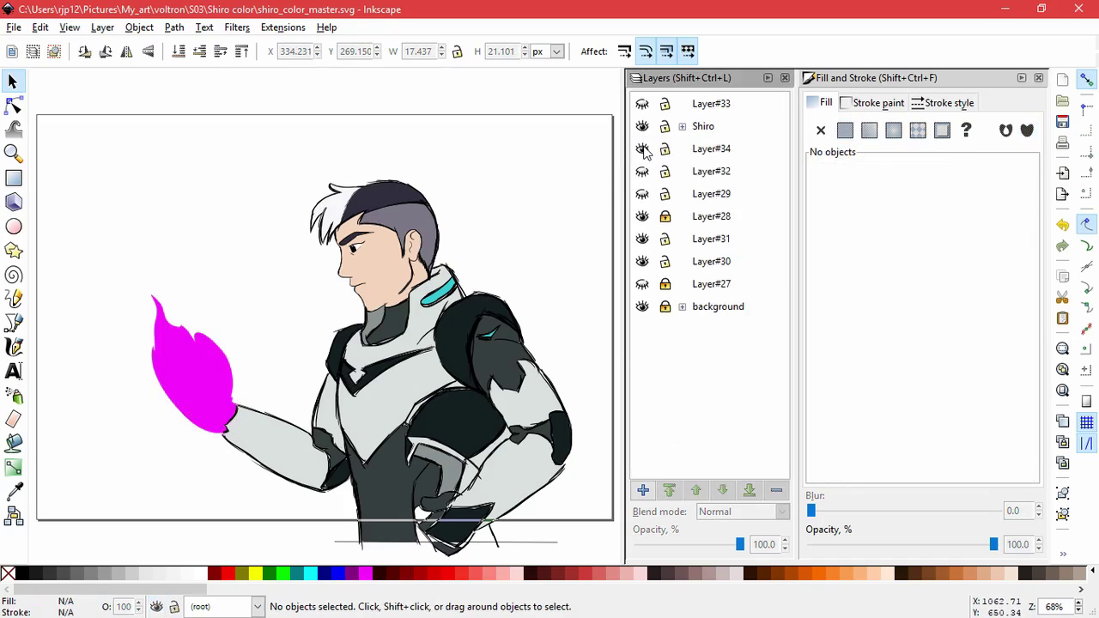
left_click(172, 355)
left_click(178, 321)
left_click(160, 309)
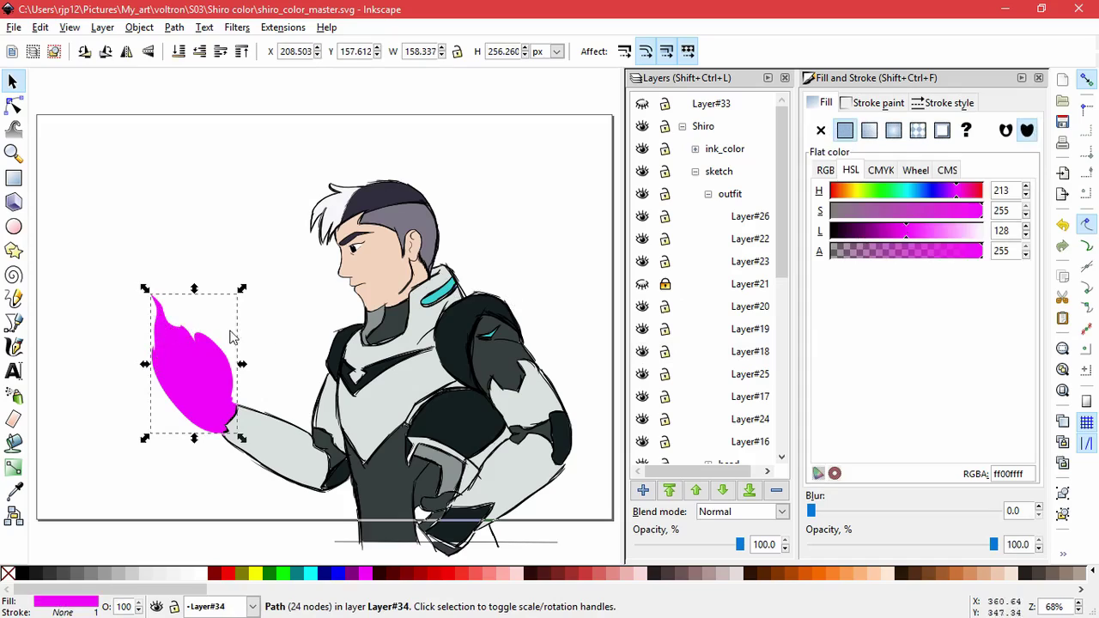
left_click(189, 349)
left_click_drag(193, 343, 280, 345)
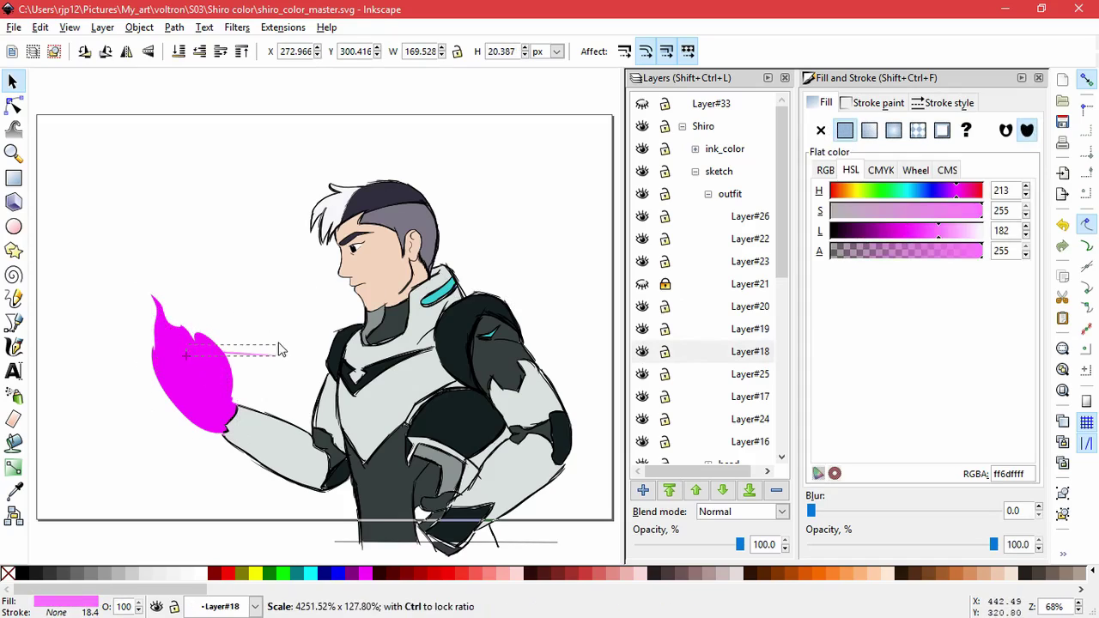
key("ctrl+z")
left_click(307, 392)
left_click(212, 373)
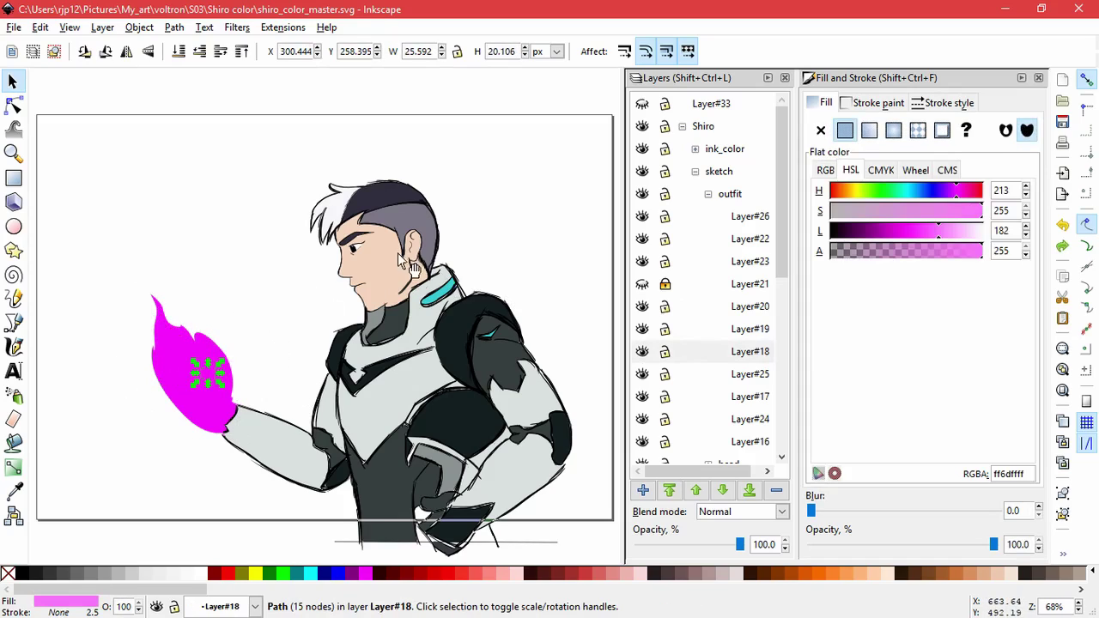
left_click(642, 352)
left_click(642, 354)
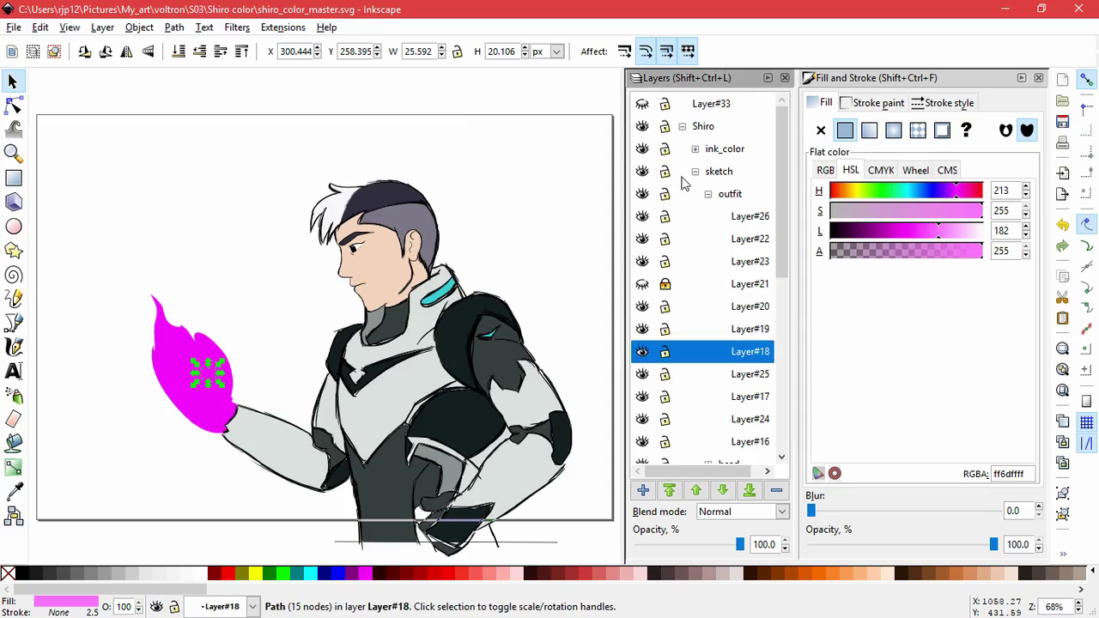
Step: Hide Layer#34 and try to select the hand's line art with one rectangular selection
left_click(682, 127)
left_click(642, 168)
left_click(172, 387)
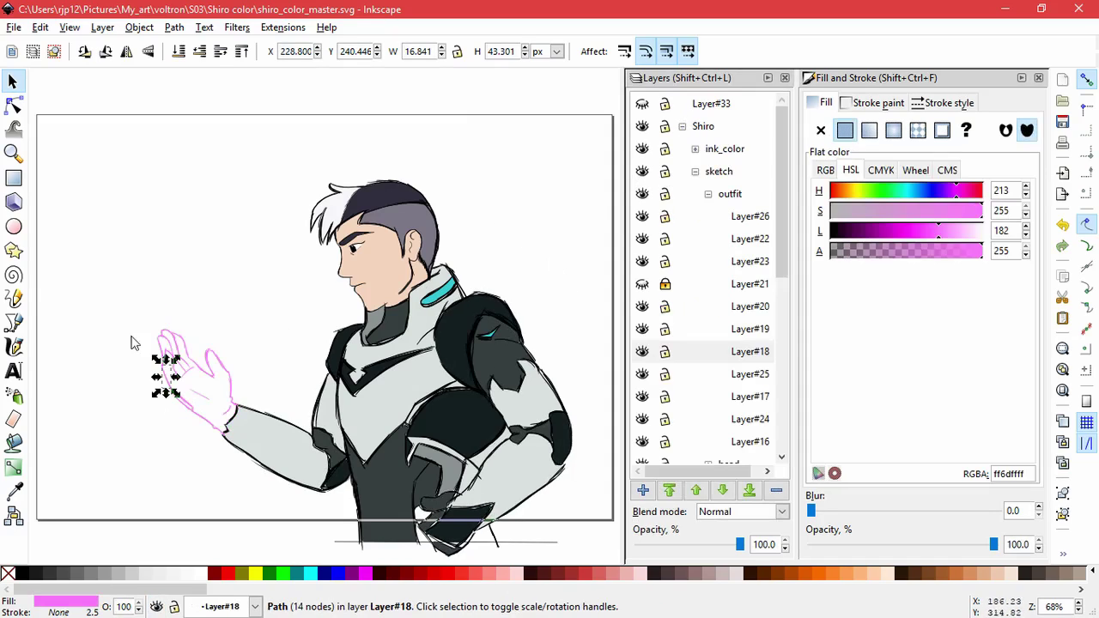
left_click(131, 336)
left_click_drag(132, 313, 263, 482)
left_click(279, 302)
left_click(215, 362)
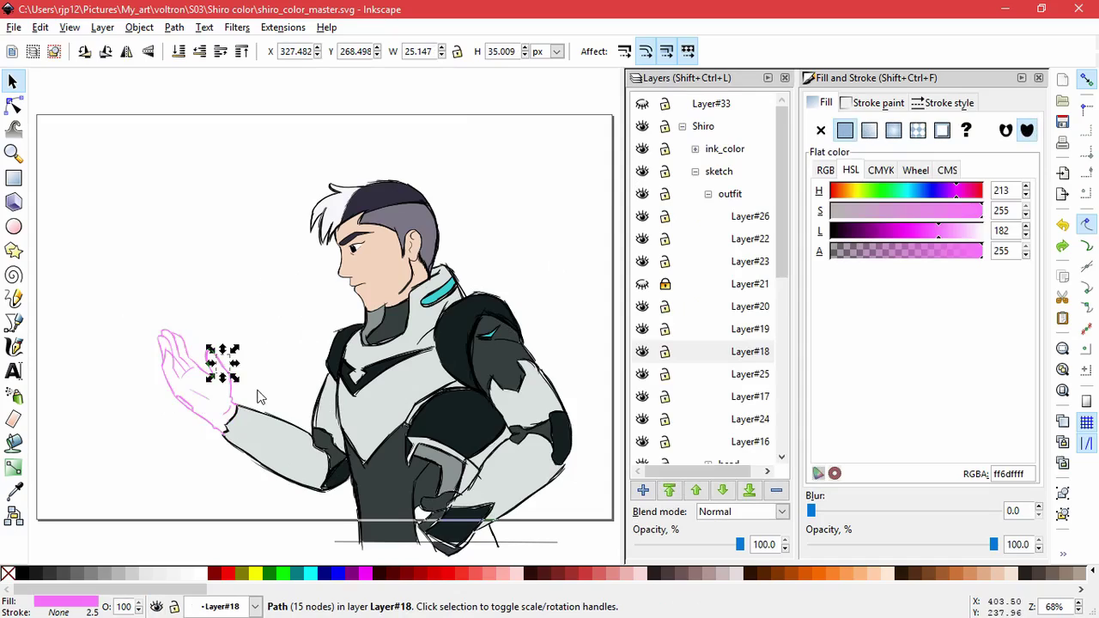
Step: Select all magenta strokes of the hand down to the wrist, without the black cuff lines, and group them
scroll(201, 412, "up", 3)
left_click(97, 180)
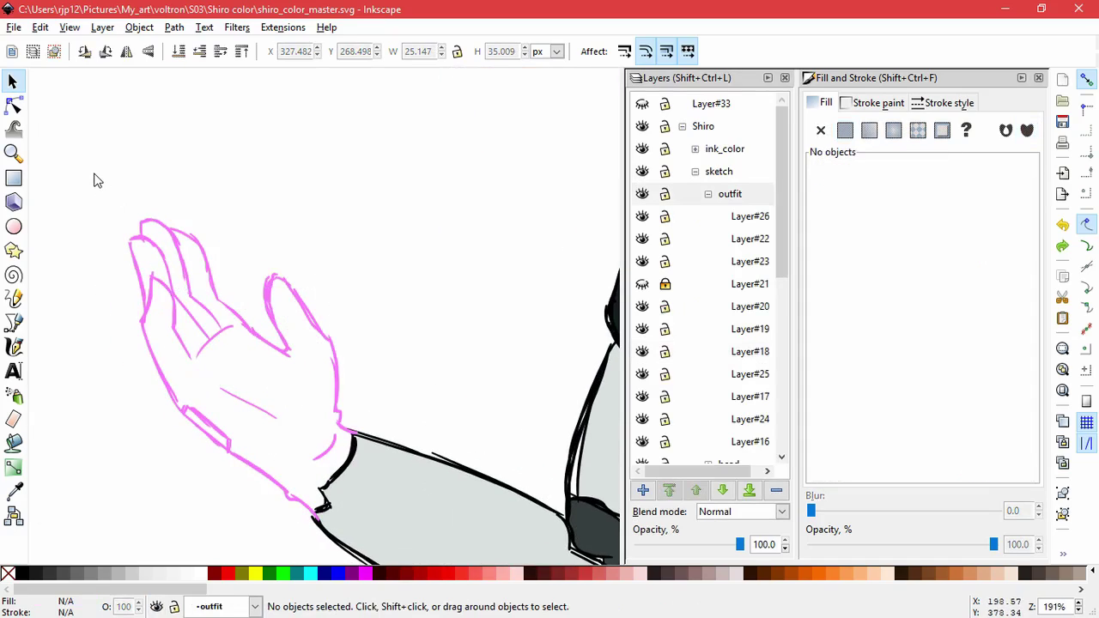
double_click(97, 180)
left_click(129, 243)
left_click(96, 175)
mouse_move(94, 174)
left_mouse_down()
mouse_move(348, 482)
mouse_move(338, 394)
mouse_move(358, 414)
left_mouse_up()
left_click(268, 413, "shift")
left_click_drag(117, 343, 240, 493, "shift")
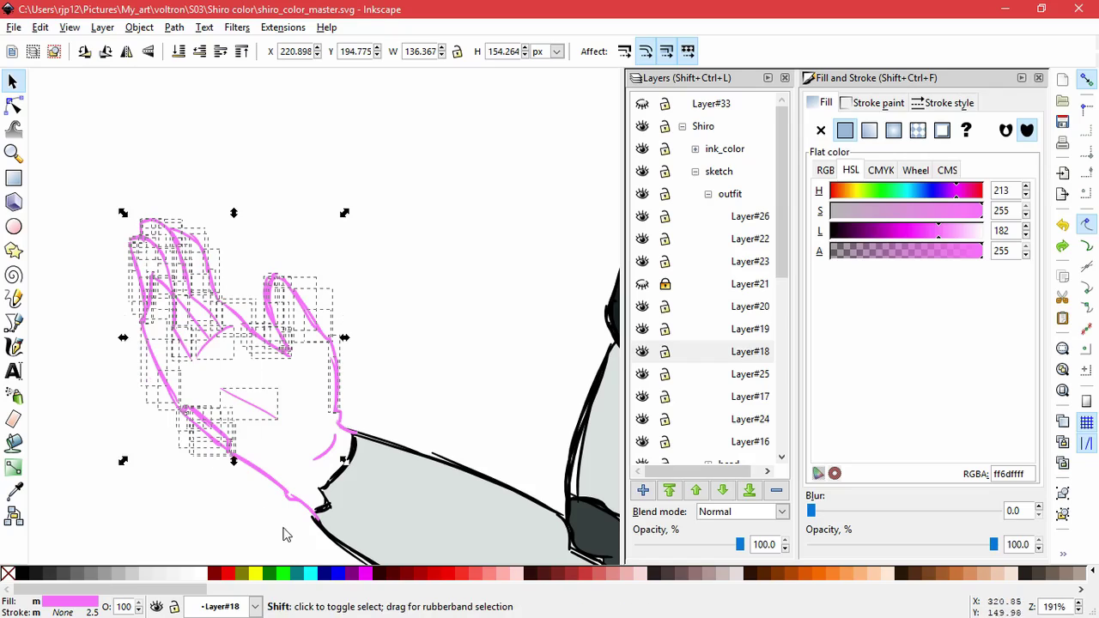
left_click(338, 445, "shift")
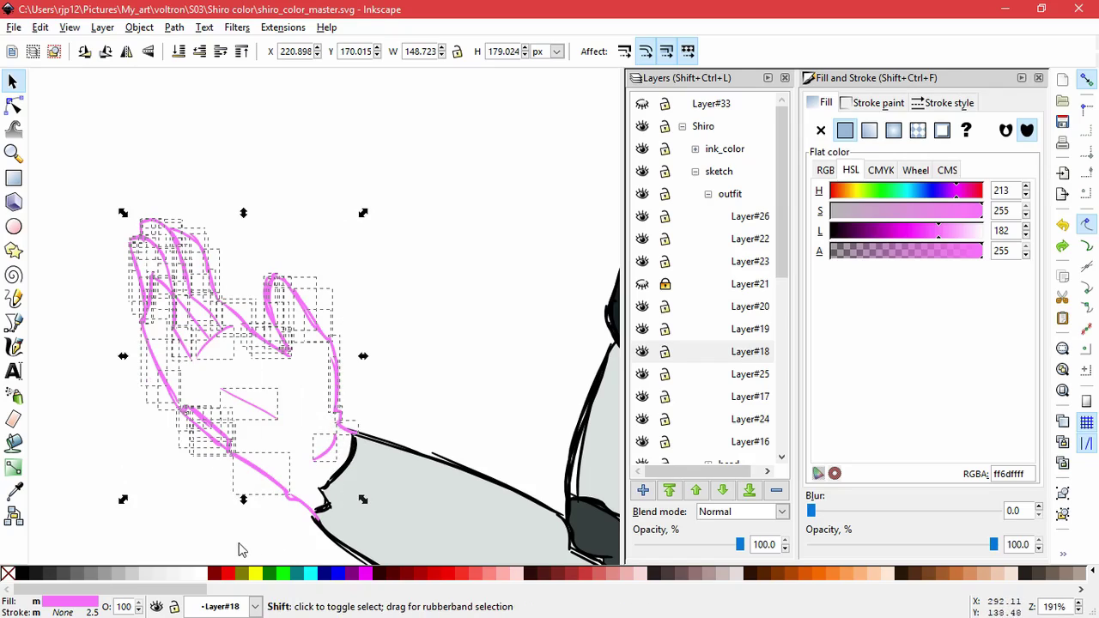
left_click(272, 486, "shift")
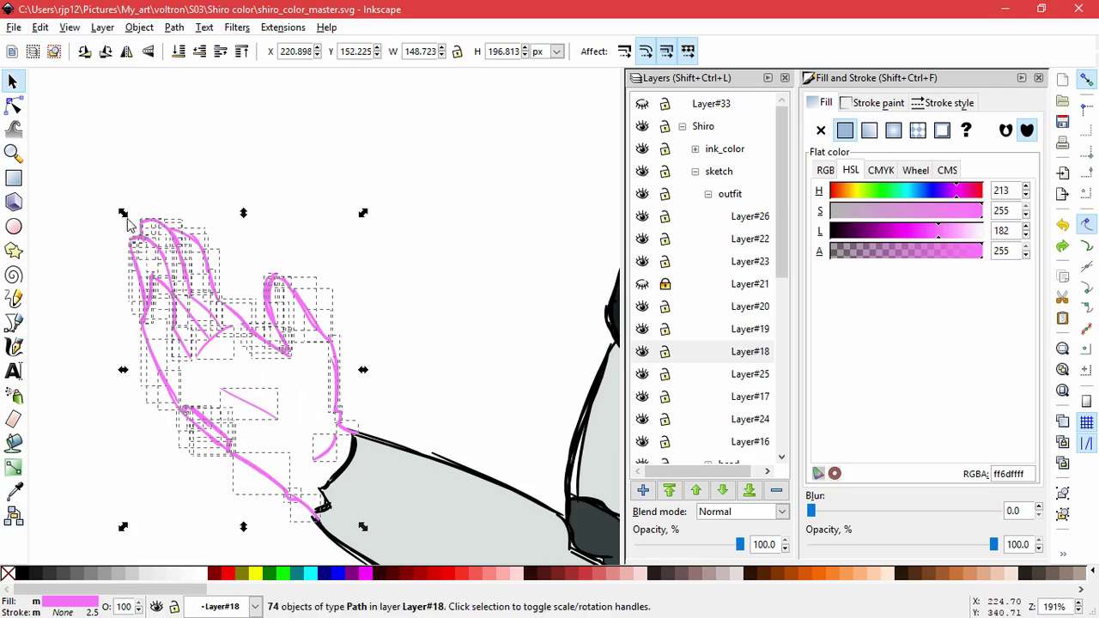
key("ctrl+g")
left_click(388, 297)
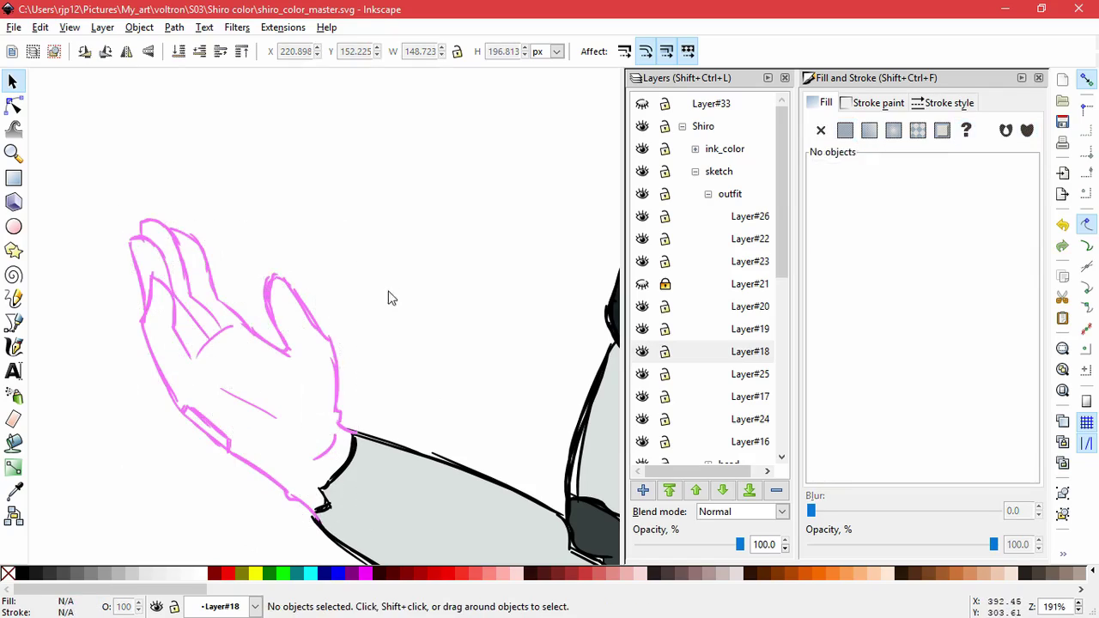
left_click(328, 337)
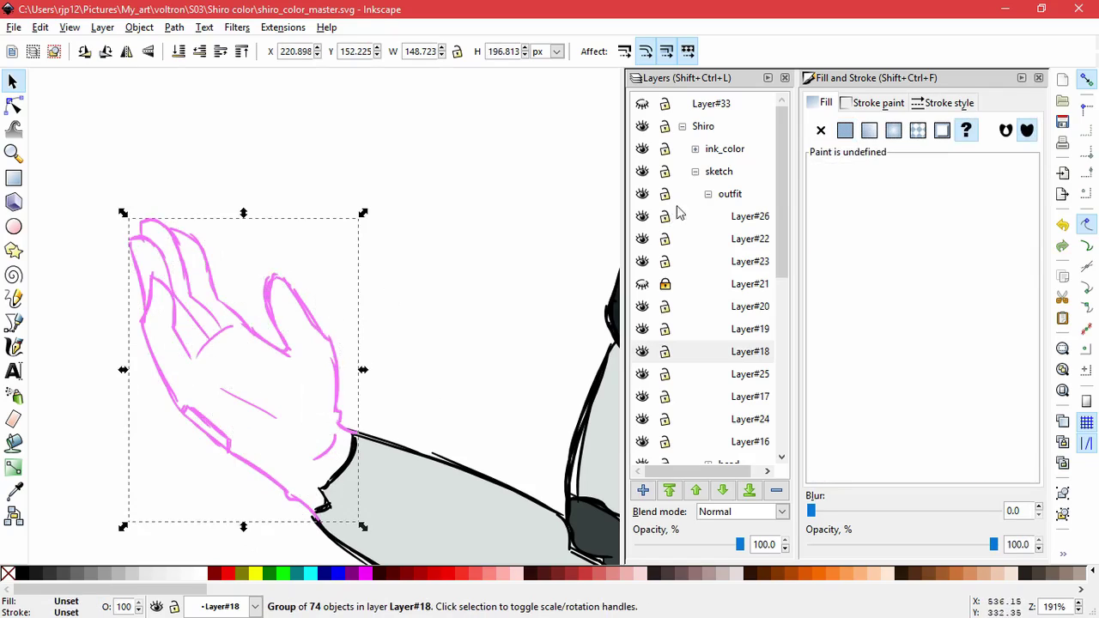
Step: Give the grouped hand lines fill ff75ff with the Dropper tool, and show Layer#34 with its glow shape selected
left_click(13, 490)
left_click(268, 349)
left_click(682, 126)
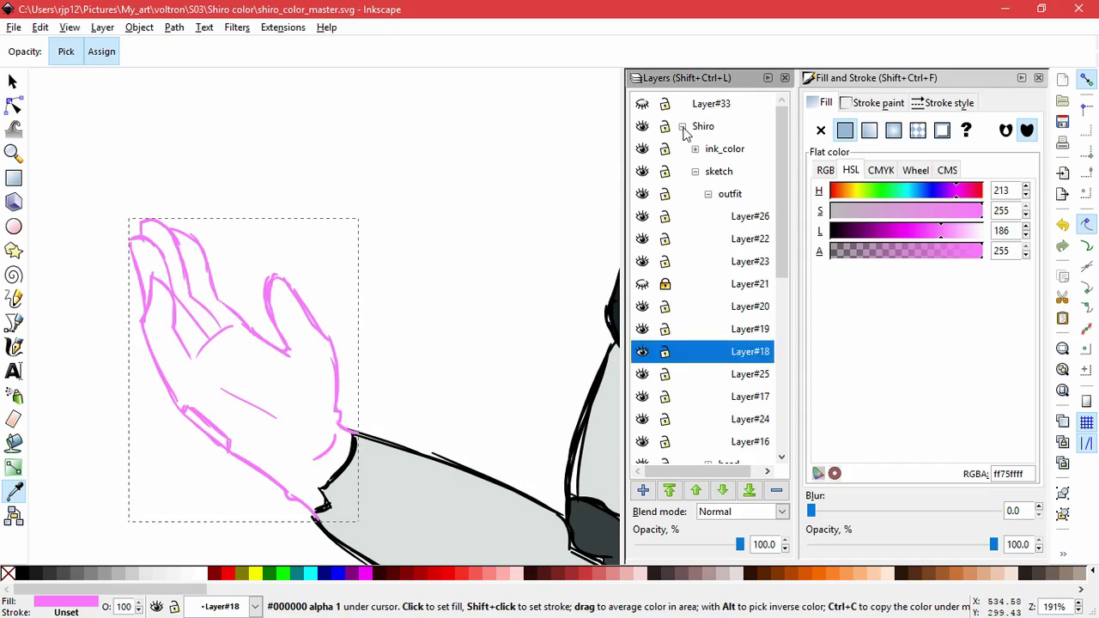
left_click(643, 149)
left_click(14, 81)
left_click(172, 260)
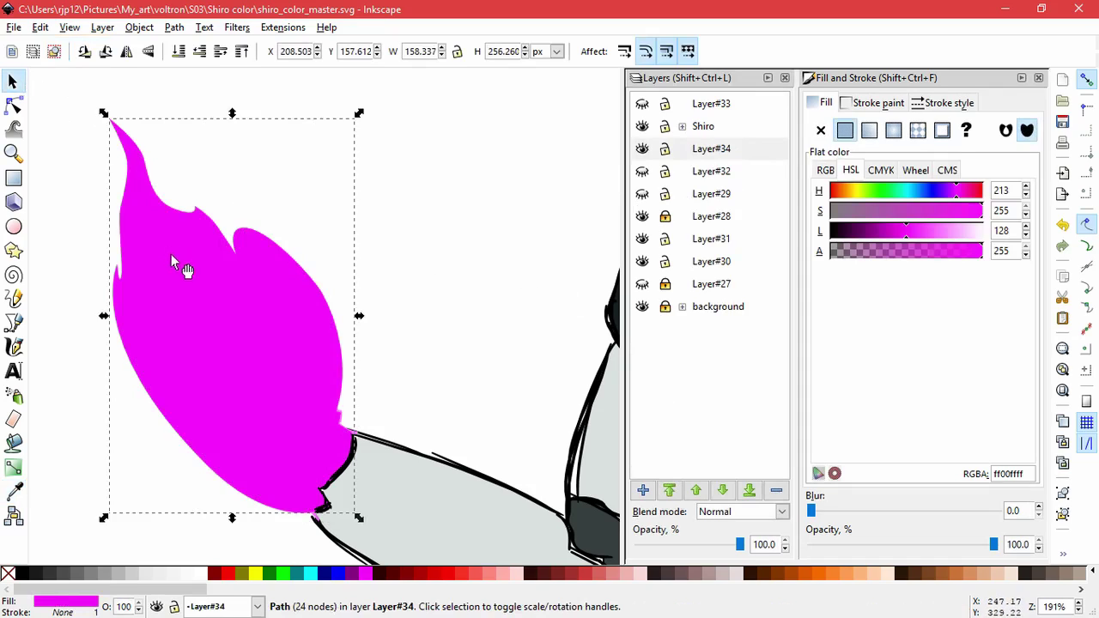
Step: Try a white fill (ffffff) on the grouped hand lines in Layer#18
left_click(325, 296)
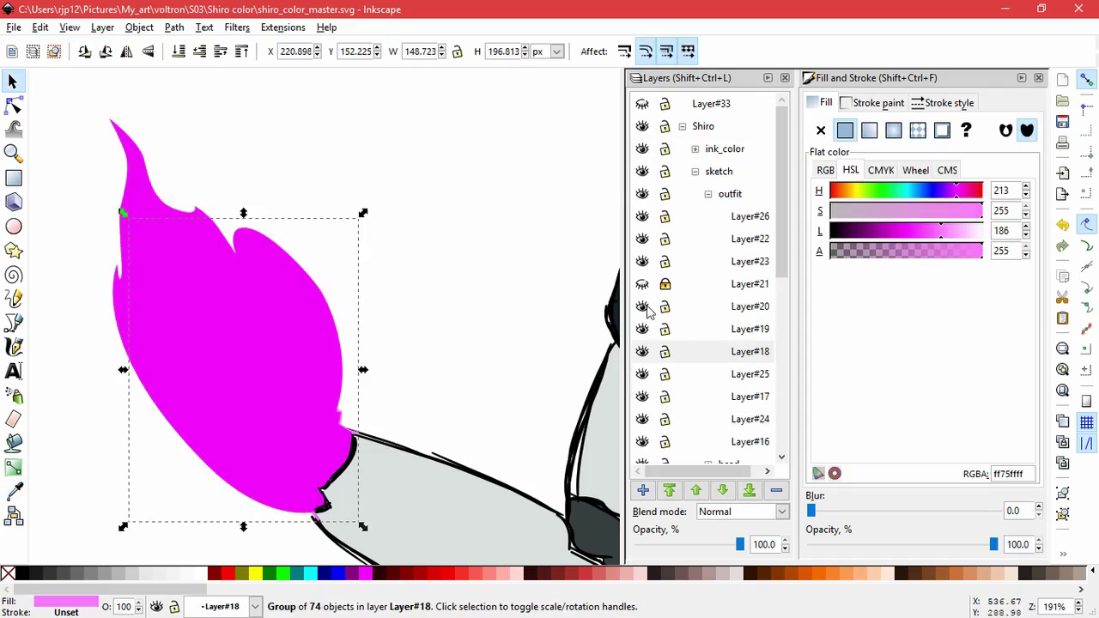
left_click(947, 230)
left_click_drag(996, 233, 1011, 228)
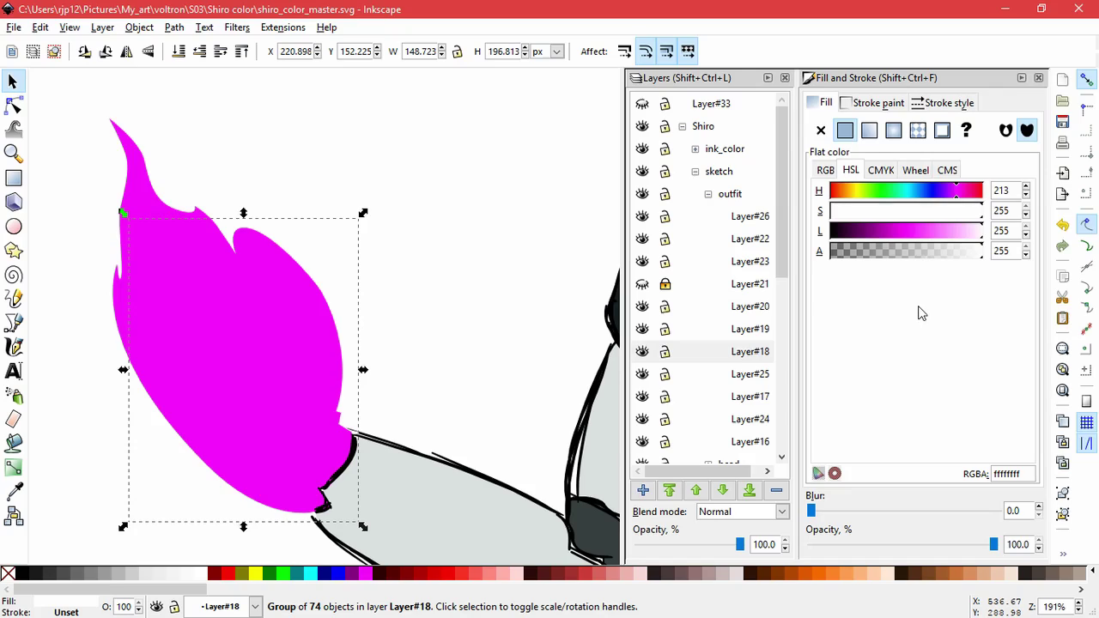
left_click(498, 320)
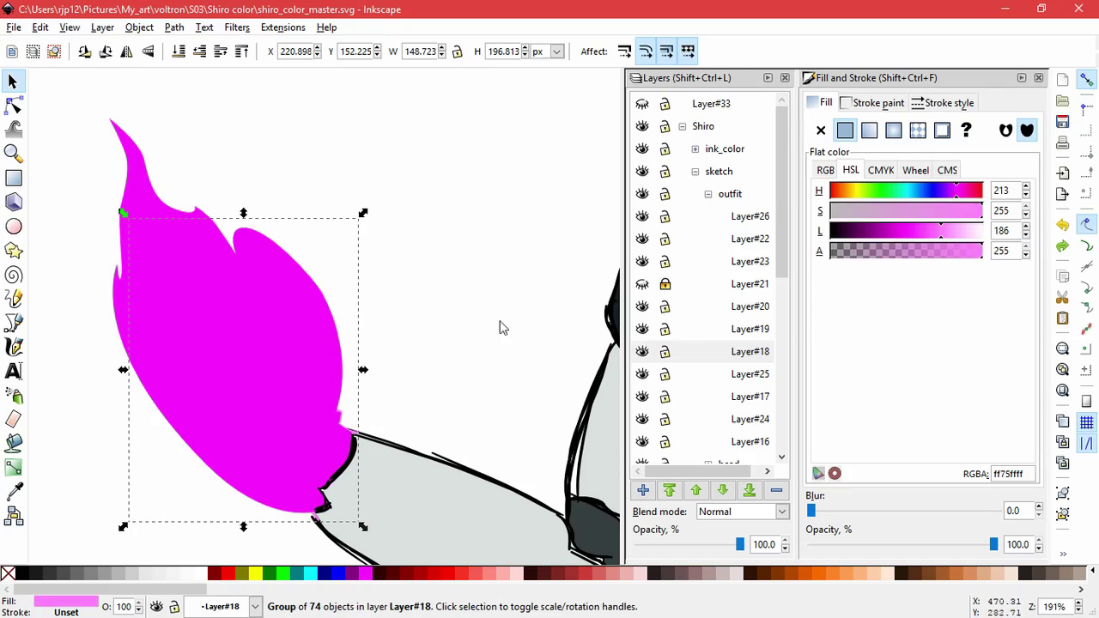
Step: Save the drawing and select the magenta glow shape on Layer#34 with the whole page in view
key("ctrl+s")
key("5")
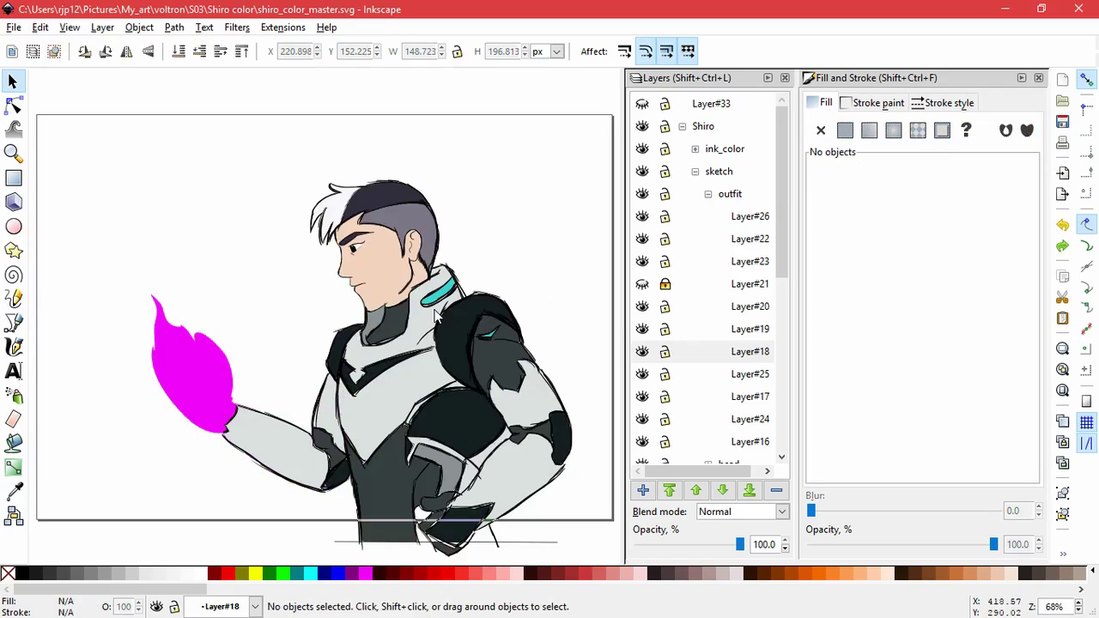
key("z")
left_click(13, 80)
left_click(168, 368)
double_click(205, 330)
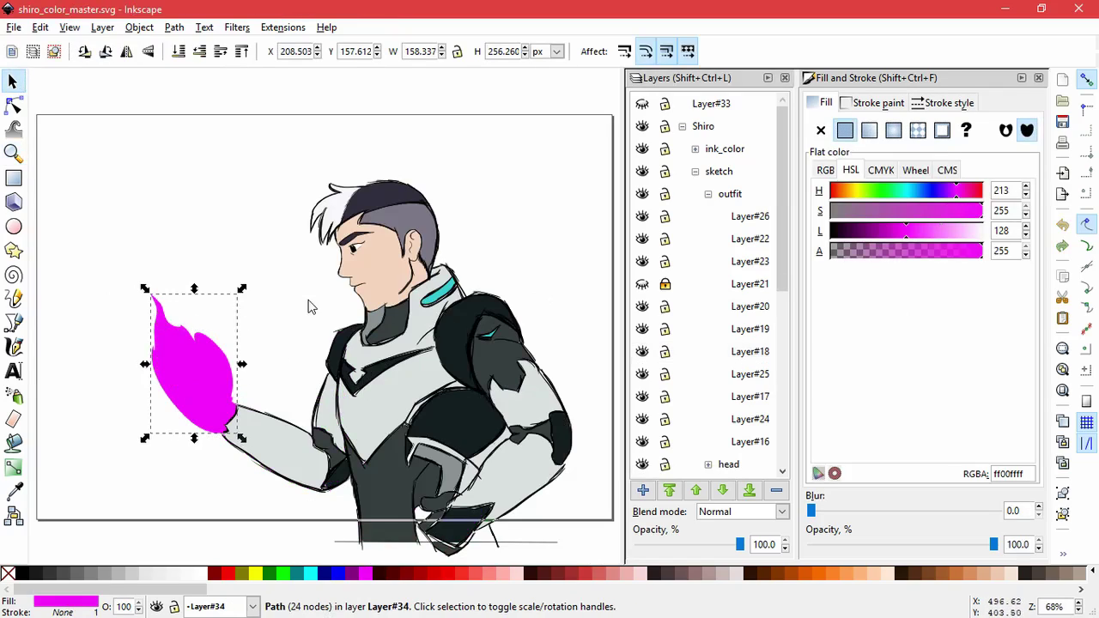
Step: Try dark grey (4b4b4b) and dark red (960000) fills on the glow shape and undo them
left_click(869, 230)
left_click_drag(870, 230, 878, 257)
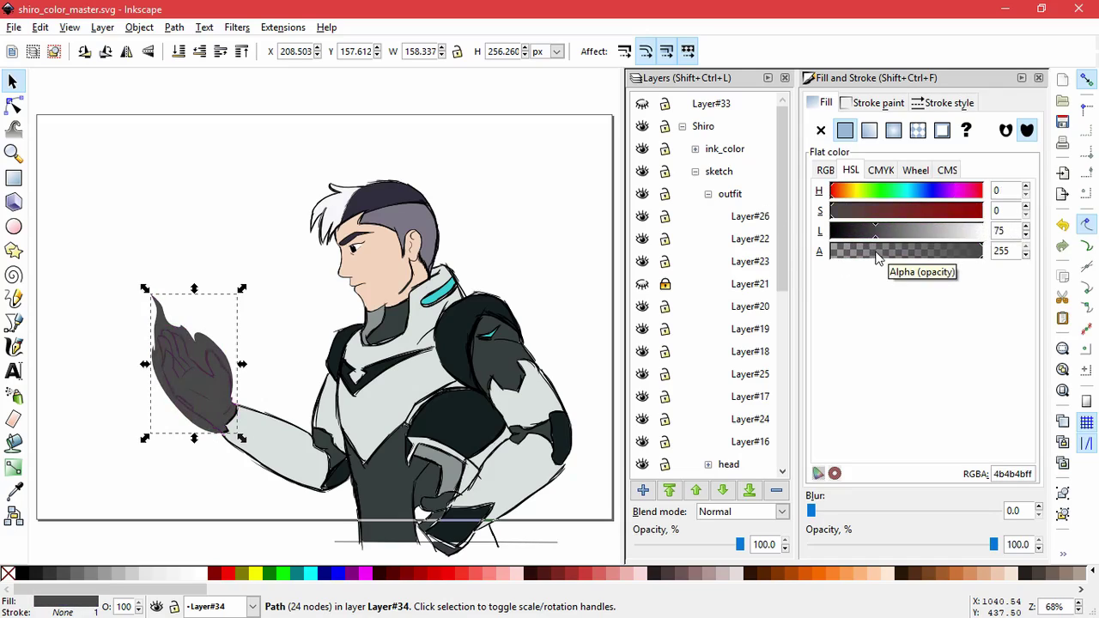
left_click_drag(884, 211, 1024, 215)
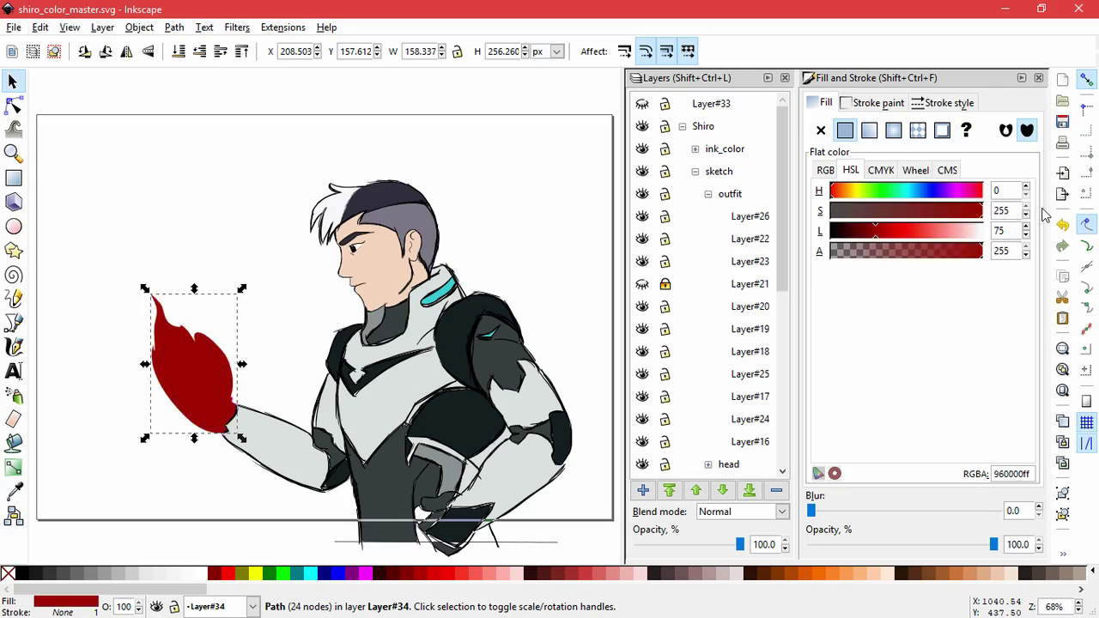
key("ctrl+z")
key("ctrl+z")
key("ctrl+z")
key("ctrl+z")
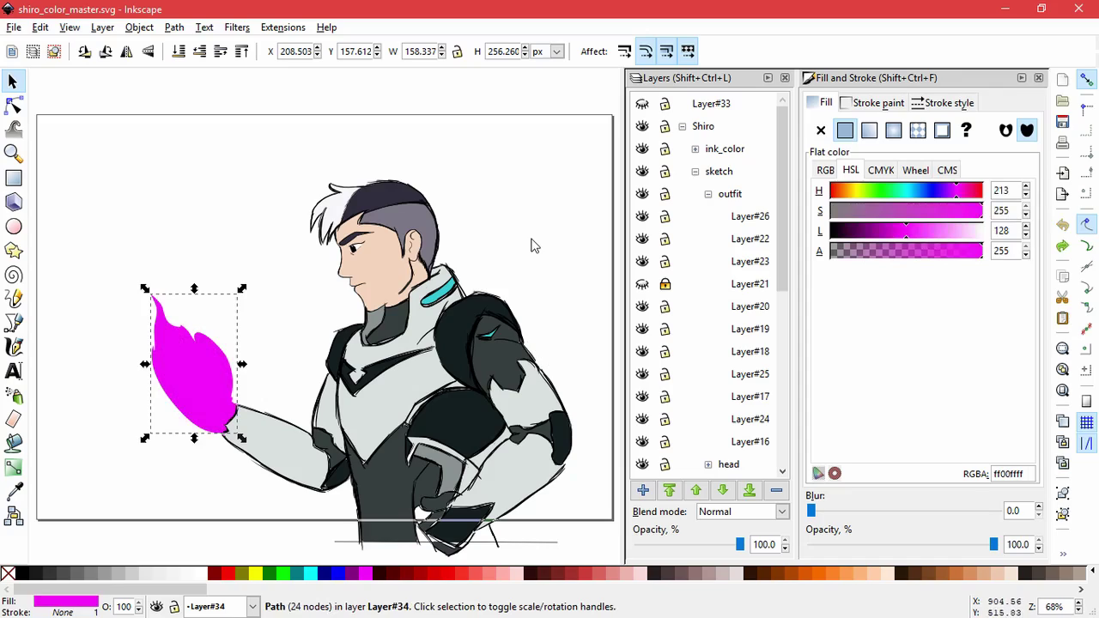
Step: Try other hues and lightness levels on the grouped hand lines, from ff26ff and ffa5a5 to white
left_click(216, 398)
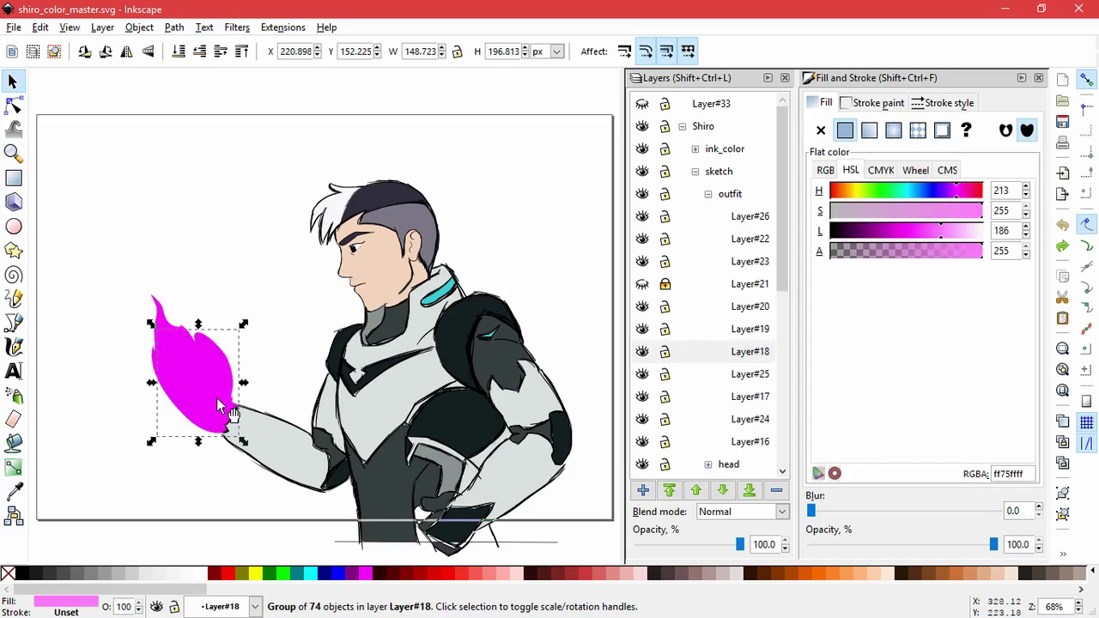
left_click(918, 234)
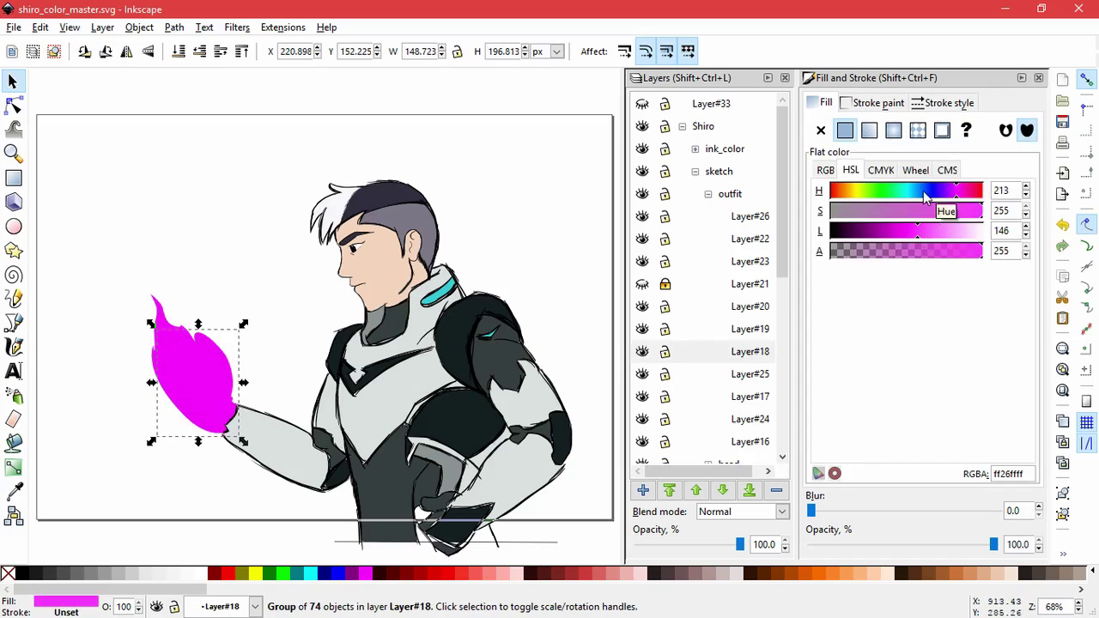
left_click_drag(925, 192, 851, 200)
left_click_drag(921, 214, 997, 225)
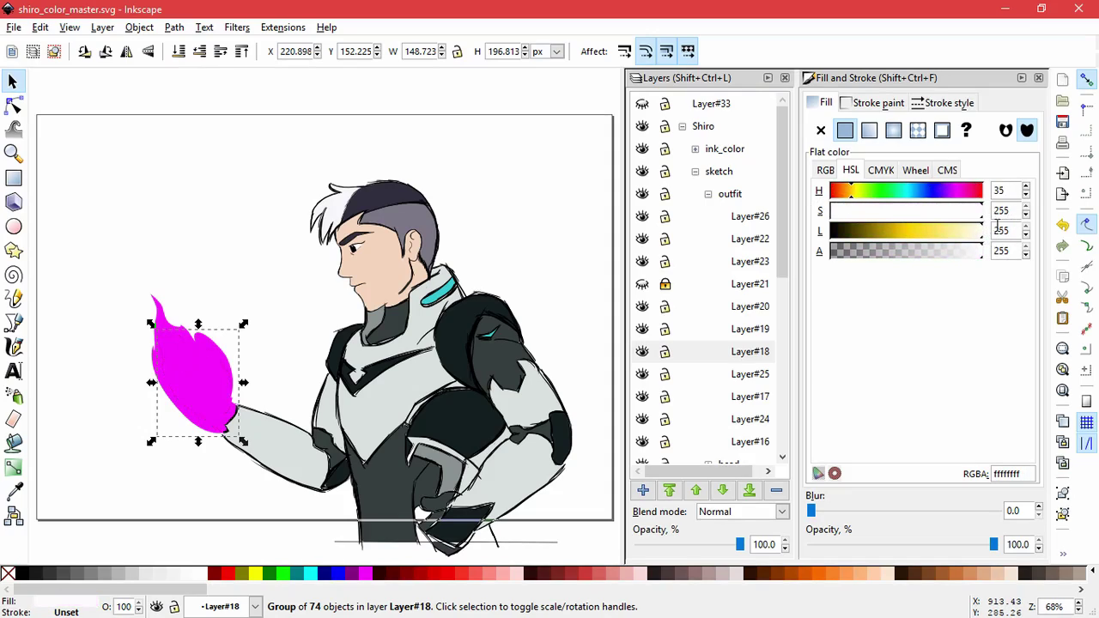
left_click_drag(850, 194, 955, 230)
left_click_drag(968, 192, 831, 221)
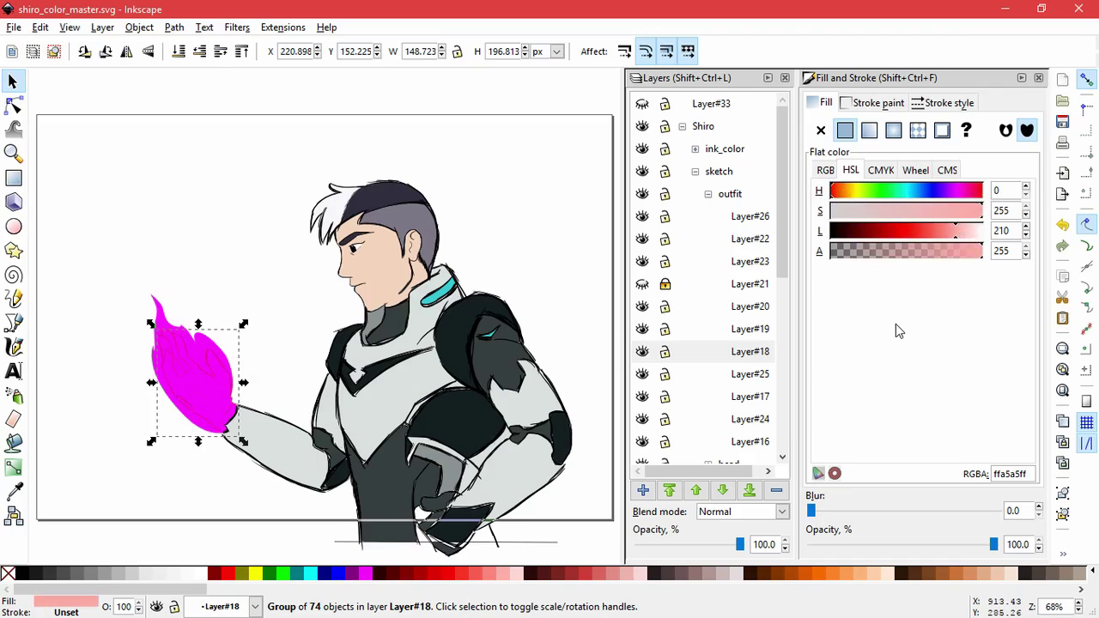
left_click_drag(955, 230, 980, 232)
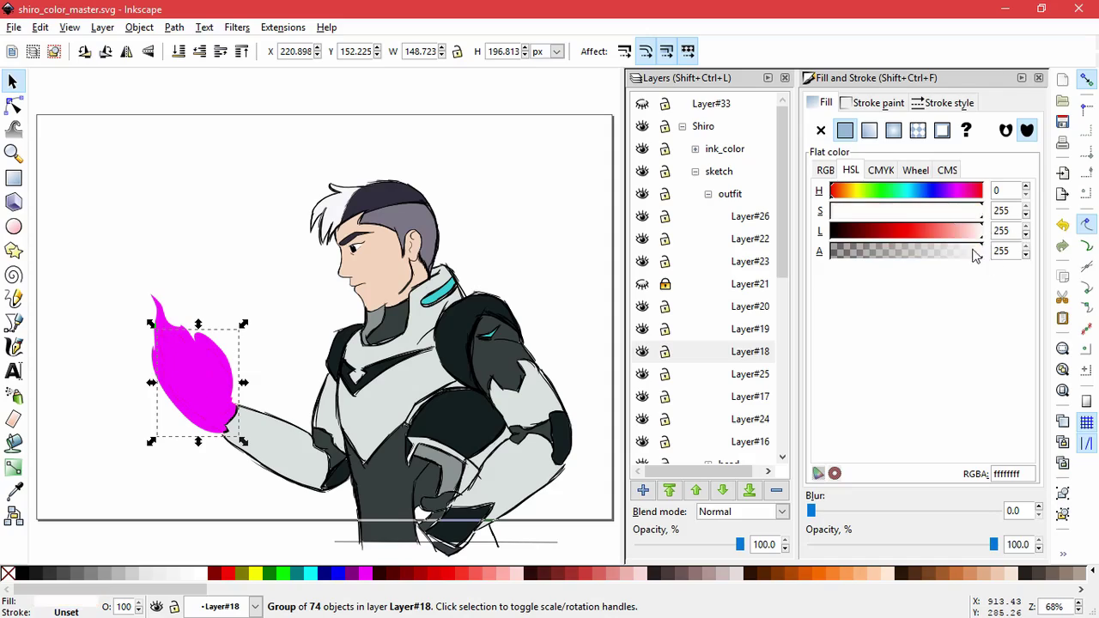
Step: Try the Multiply and Screen blend modes on Layer#18, then set it back to Normal
left_click(788, 512)
left_click(760, 546)
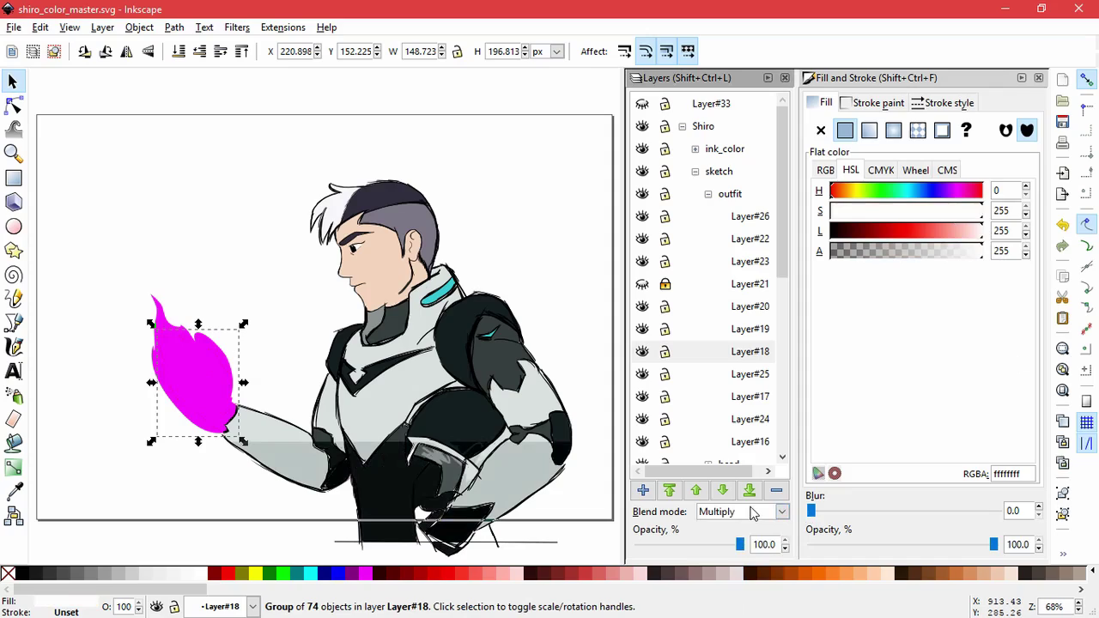
left_click(752, 512)
left_click(747, 567)
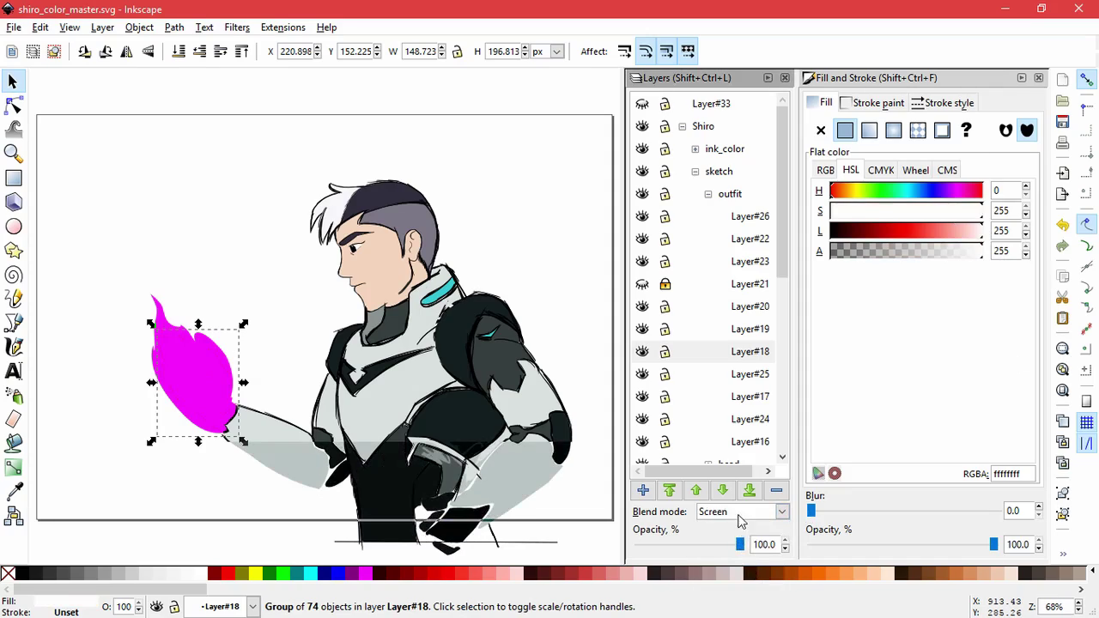
left_click(746, 512)
left_click(740, 529)
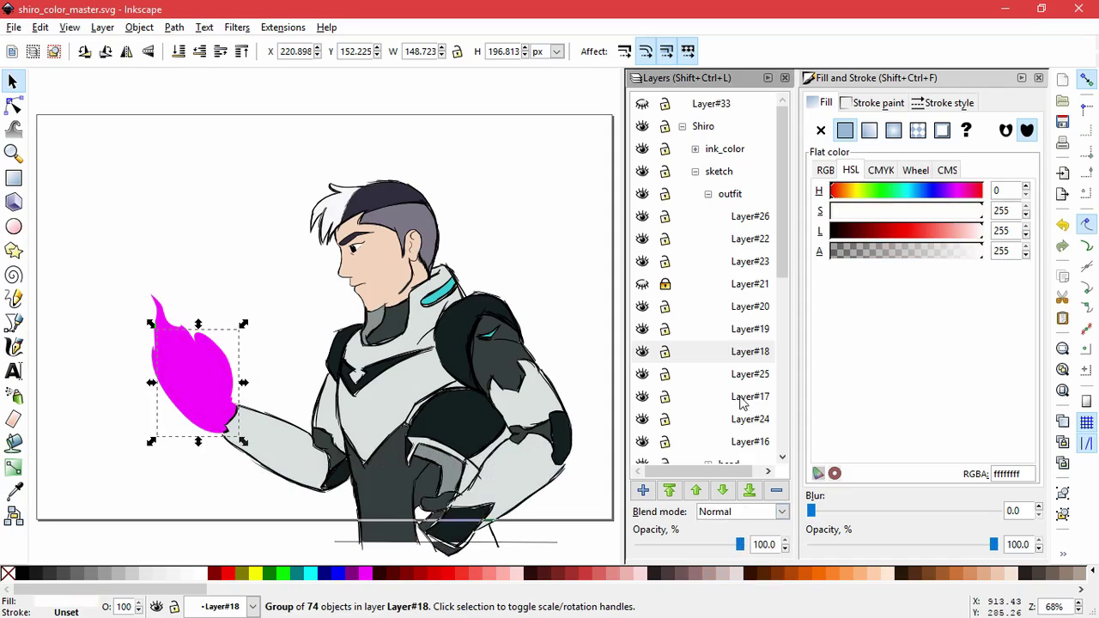
mouse_move(992, 544)
left_mouse_down()
mouse_move(969, 543)
mouse_move(995, 541)
left_mouse_up()
left_click_drag(810, 508, 728, 506)
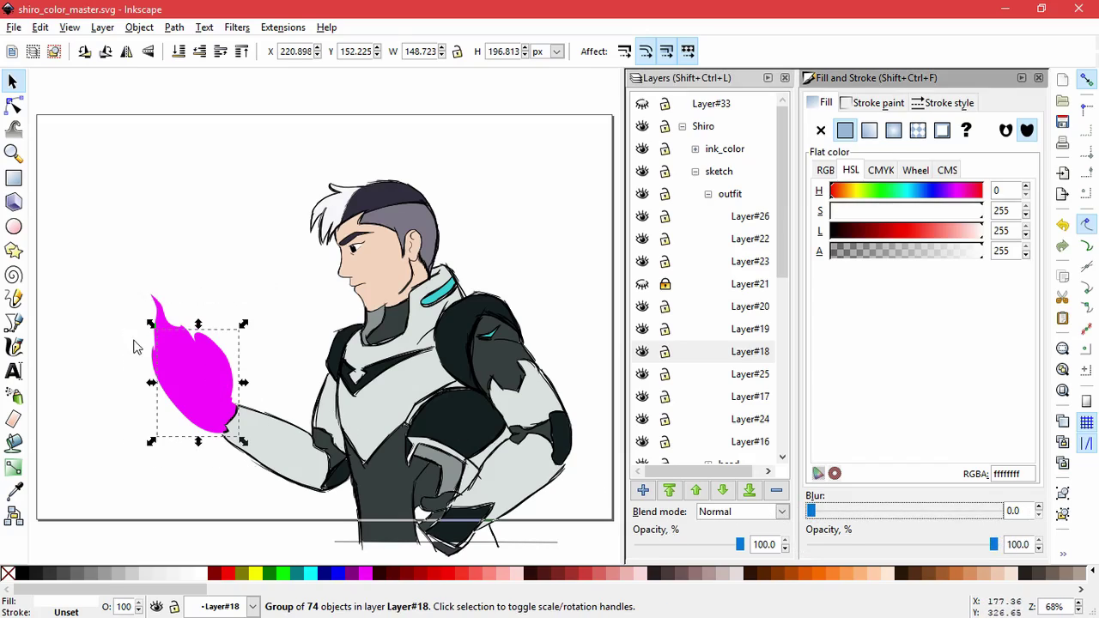
Step: Try the hand-line group over the forearm with a white fill and undo the move
left_click_drag(188, 358, 287, 412)
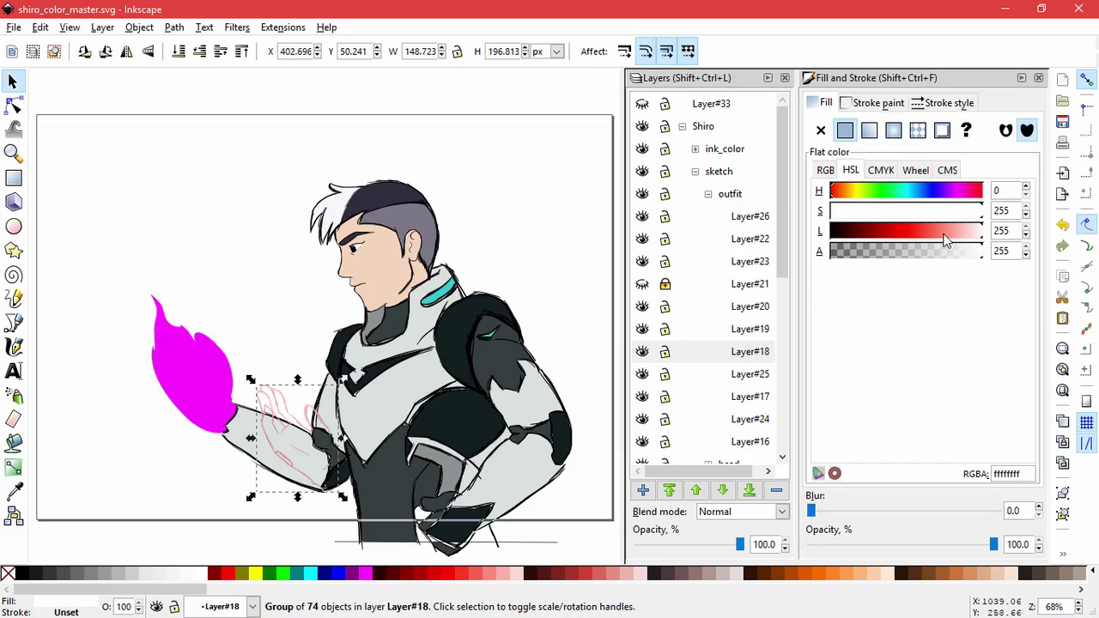
mouse_move(943, 234)
left_mouse_down()
mouse_move(953, 234)
mouse_move(921, 234)
mouse_move(1011, 227)
left_mouse_up()
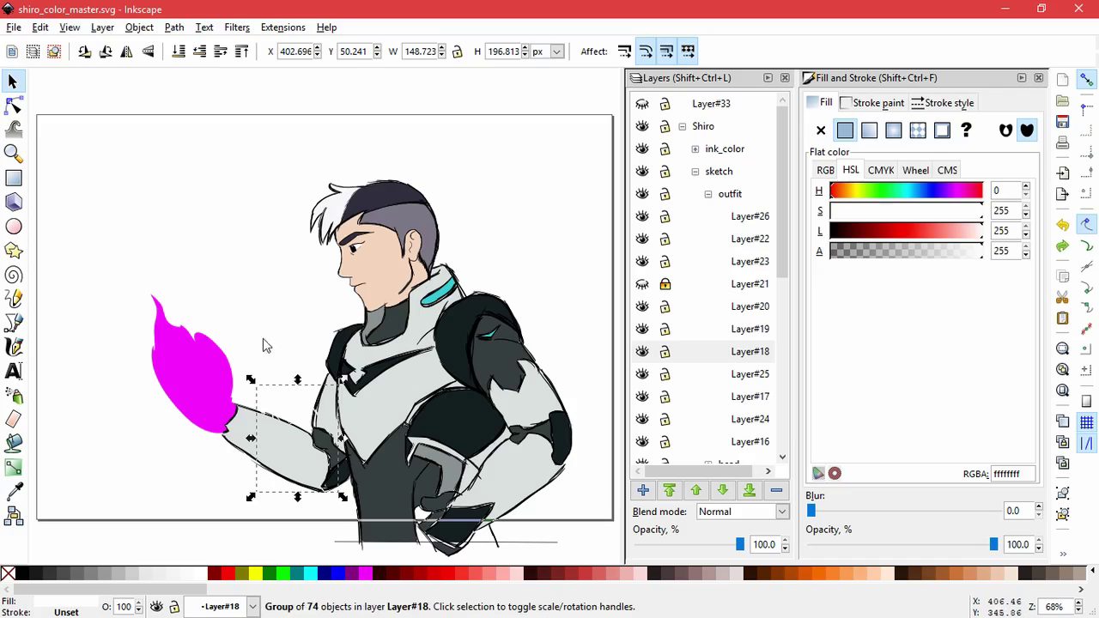
key("ctrl+z")
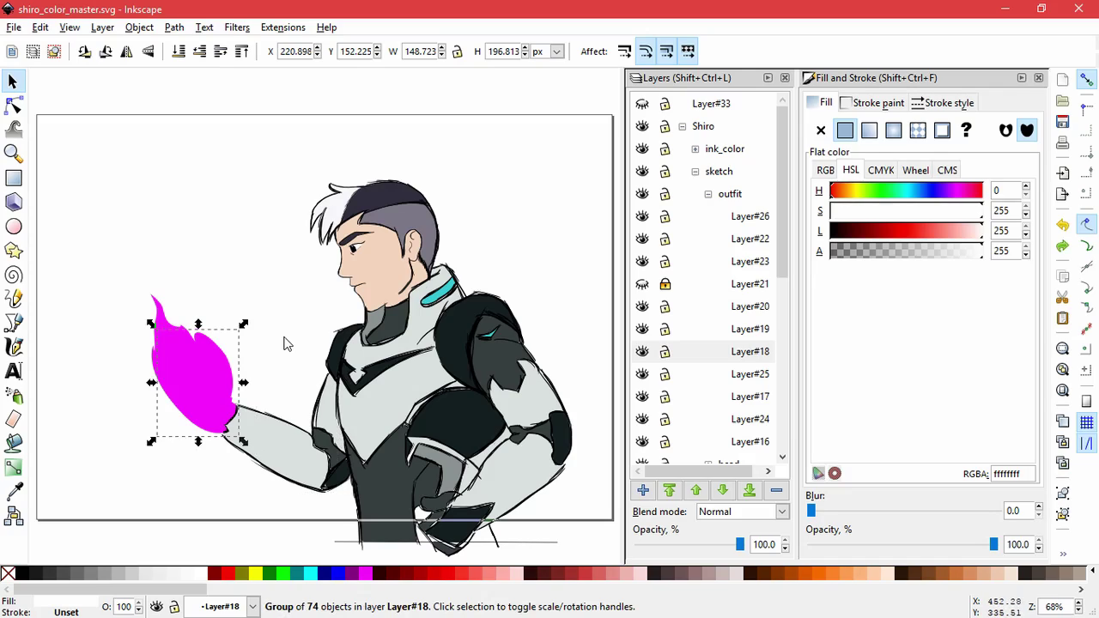
Step: Move the hand-line group to the blank area beside the face and fill it with black (000000)
left_click(539, 232)
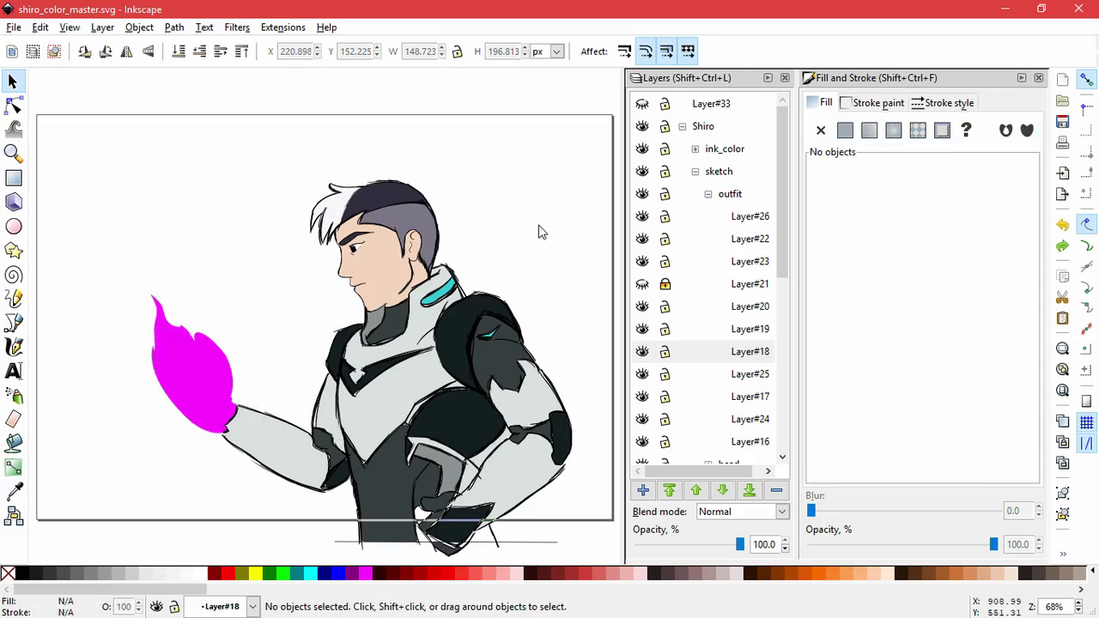
left_click(225, 376)
left_click(202, 367, "alt")
left_click_drag(202, 366, 265, 259)
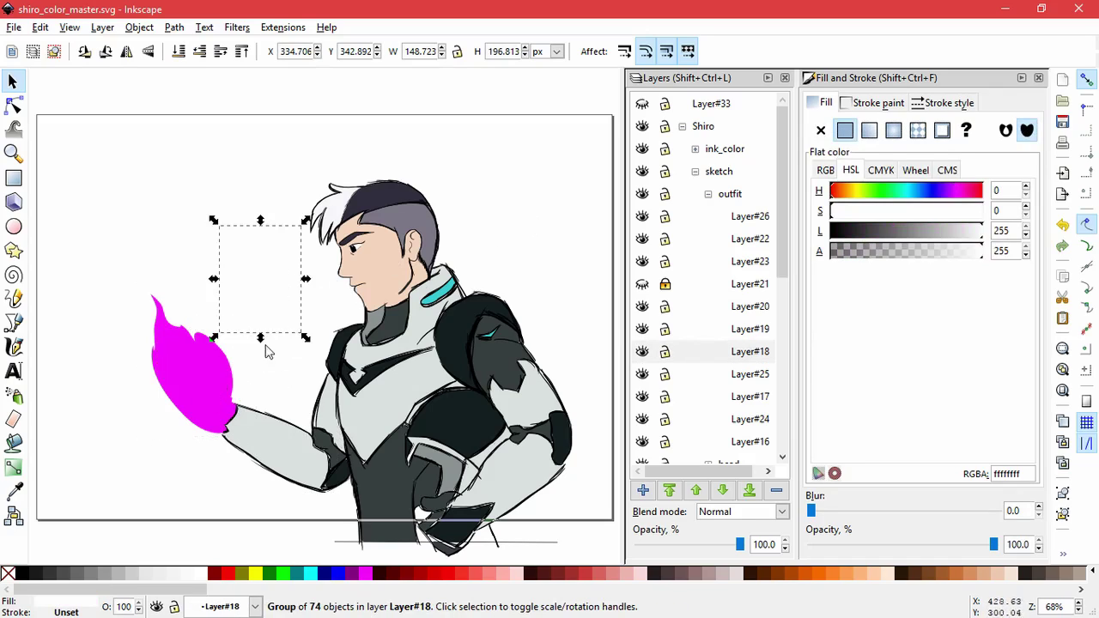
left_click(892, 236)
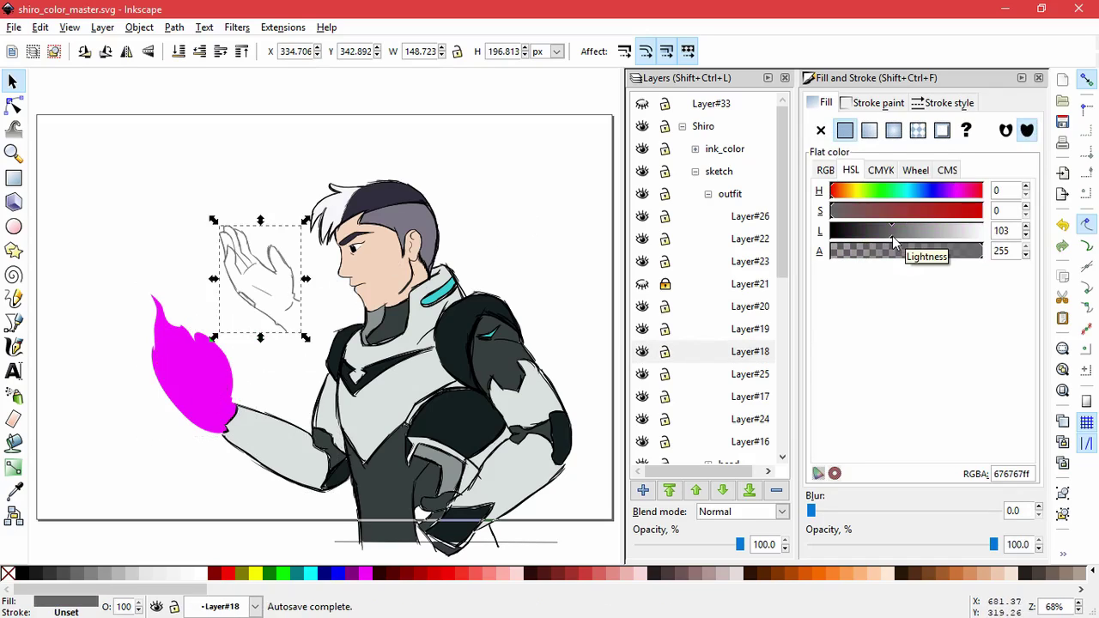
left_click_drag(874, 232, 828, 232)
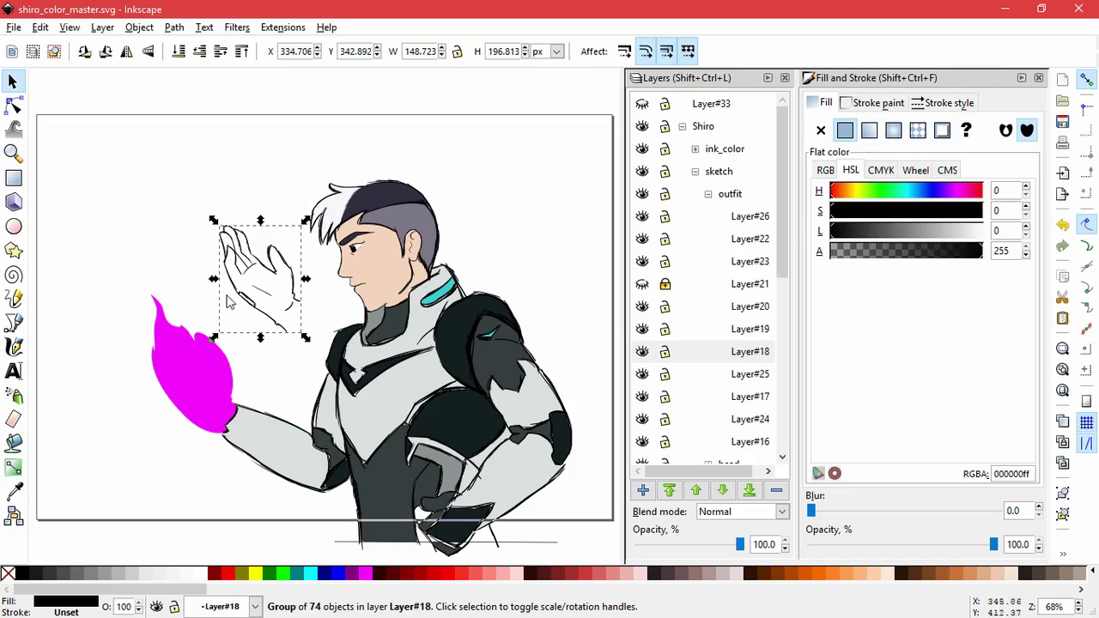
Step: Compare a white fill on the hand-line group, restore black, and put the group back over the magenta hand
left_click_drag(240, 299, 187, 376)
key("ctrl+z")
left_click_drag(893, 232, 1018, 233)
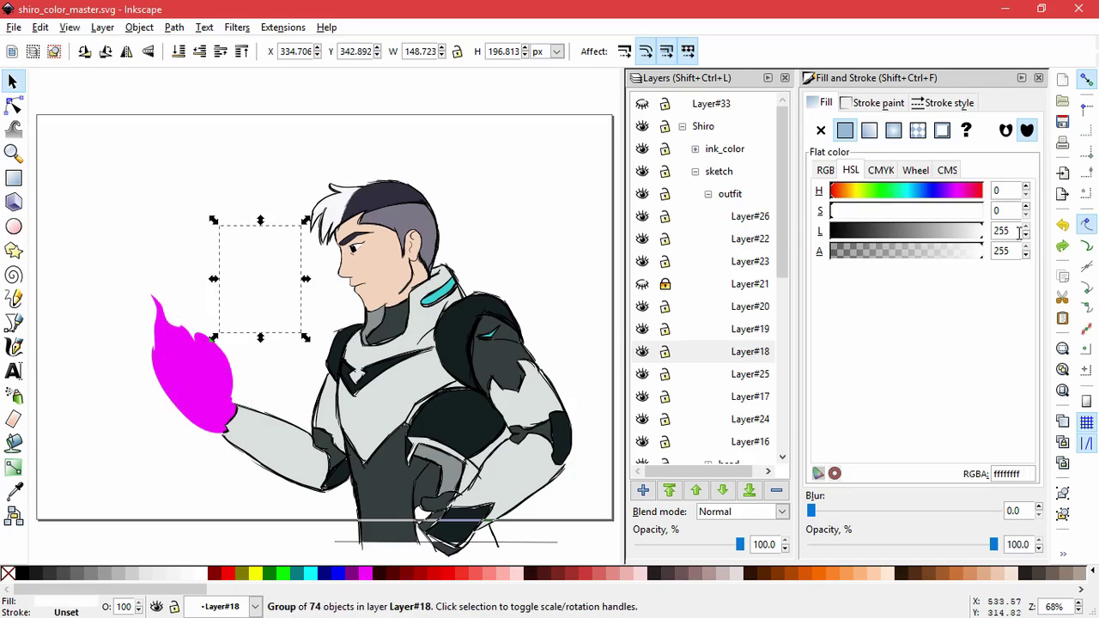
key("ctrl+shift+z")
left_click_drag(912, 232, 756, 238)
left_click(199, 267)
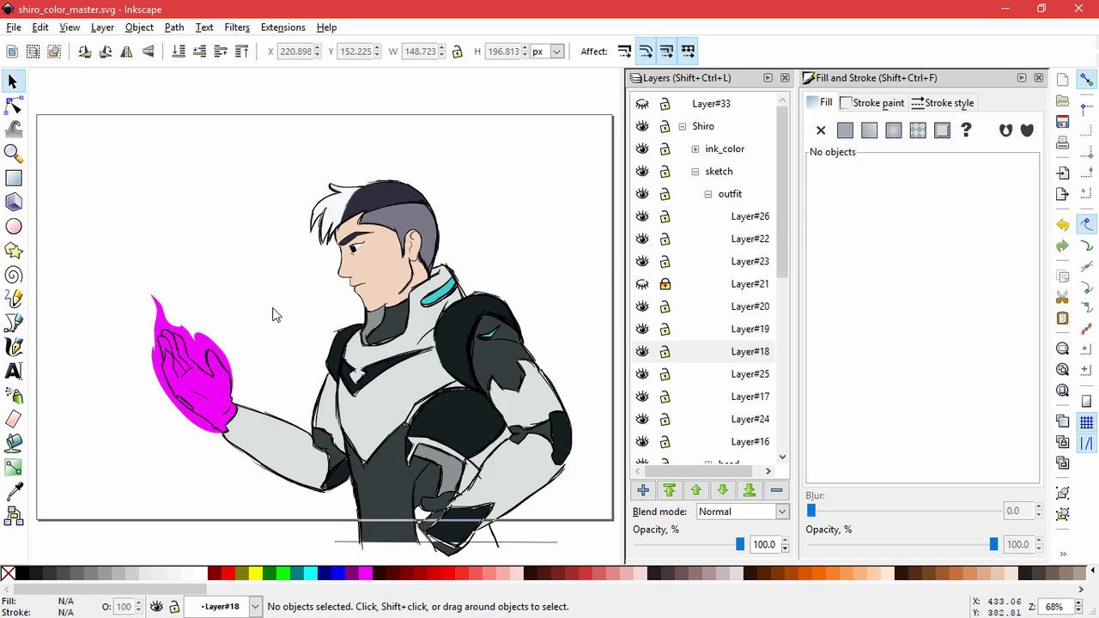
Step: Show Layer#33 with the flat hand colour and lower it beneath the Shiro layer
left_click(643, 105)
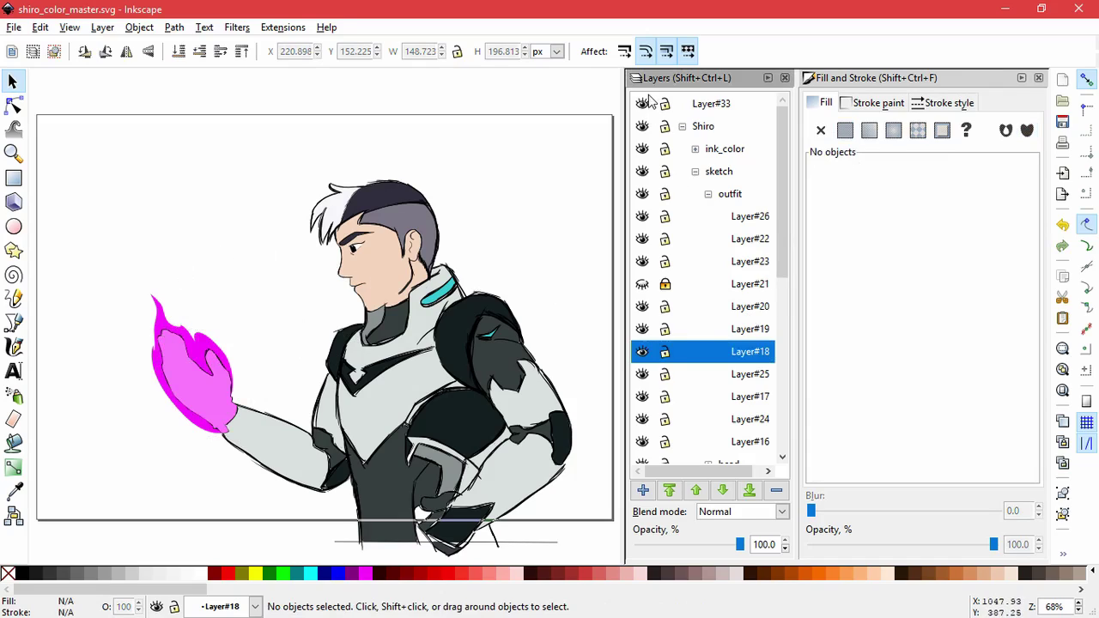
left_click(697, 103)
left_click(722, 490)
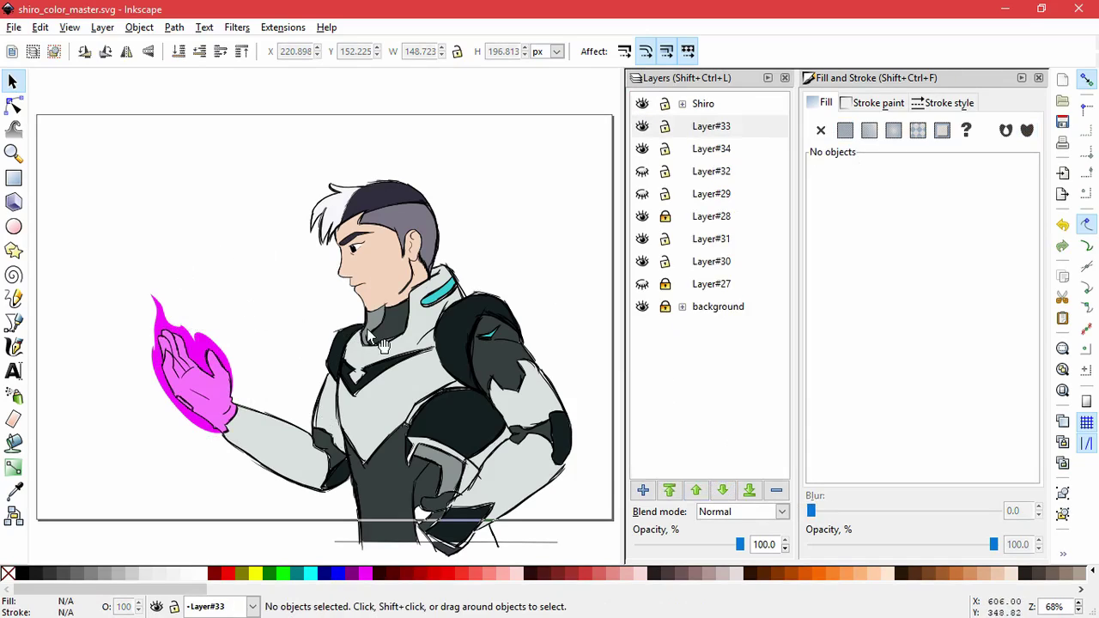
Step: Lighten the hand shape on Layer#33 to fill fd9dff, with hue 212 and lightness 206
left_click(225, 403)
left_click(207, 391, "alt")
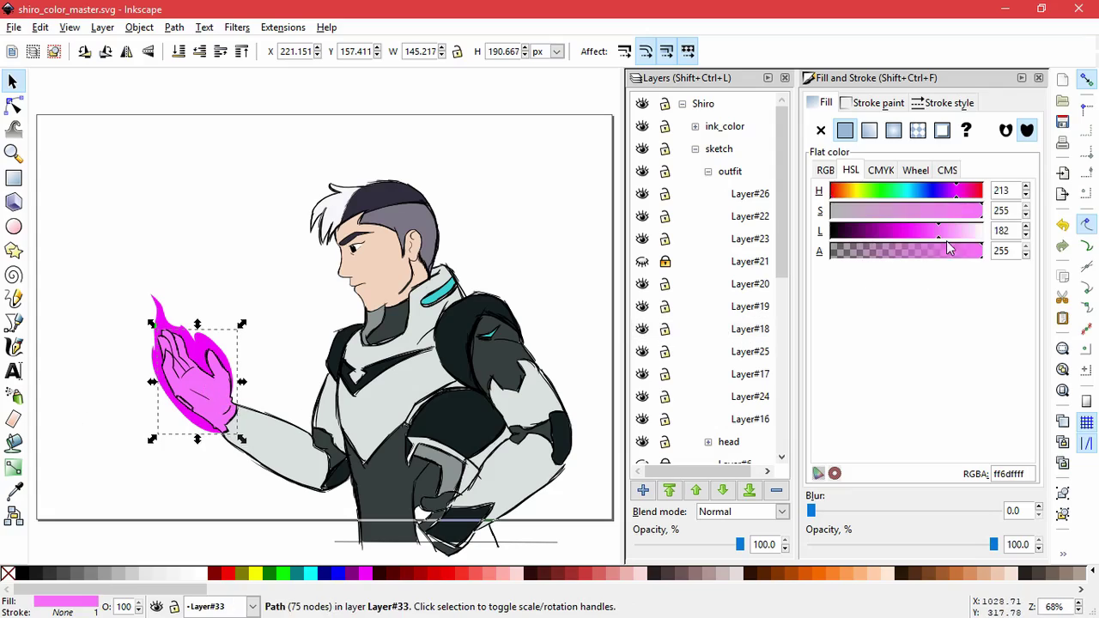
left_click_drag(948, 243, 953, 236)
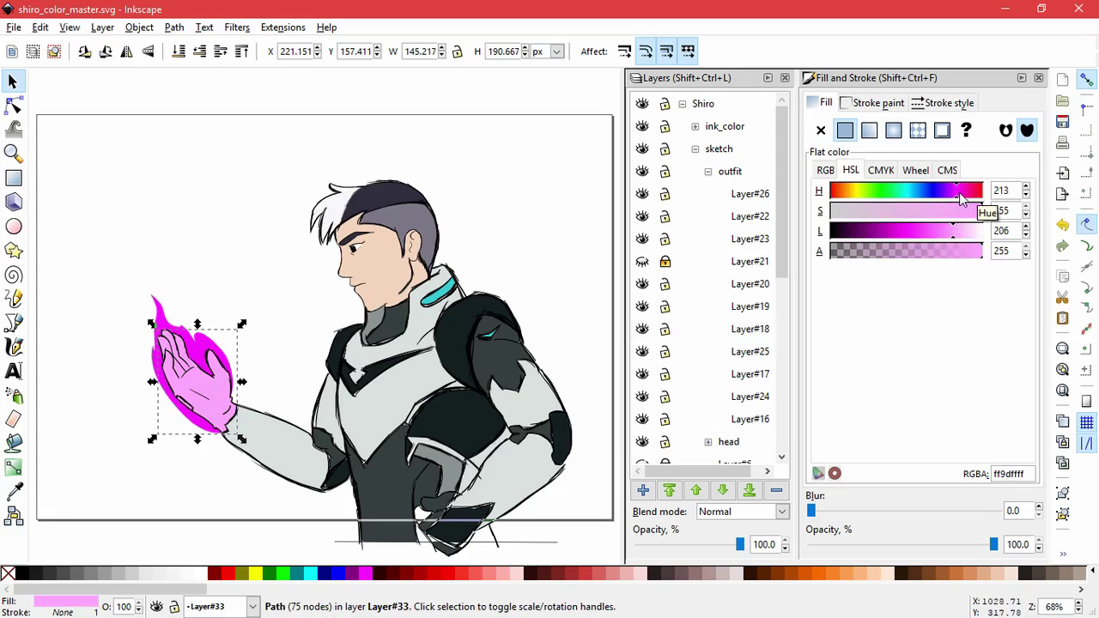
mouse_move(961, 199)
left_mouse_down()
mouse_move(981, 202)
mouse_move(970, 200)
left_mouse_up()
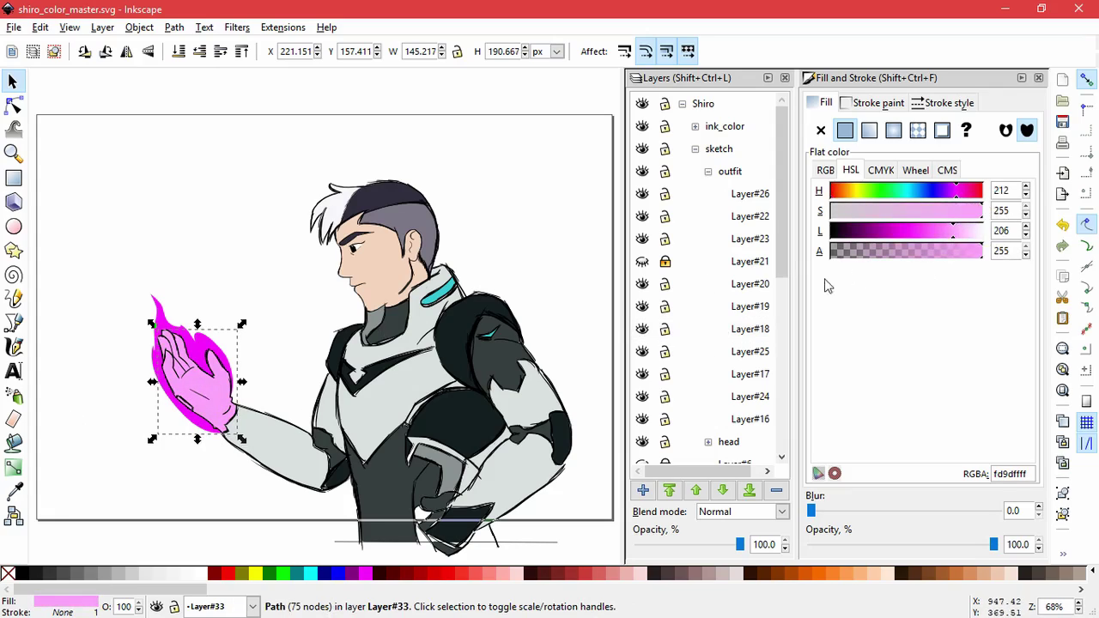
left_click(323, 295)
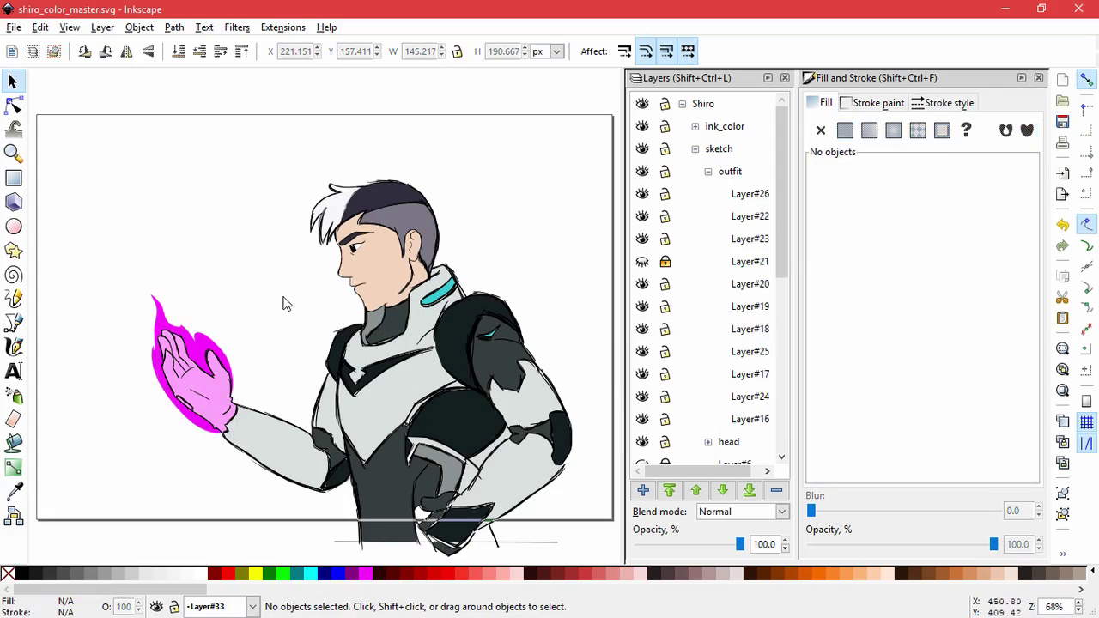
Step: Recolour the hand shape on Layer#33 with the glow's sampled magenta, lightened to fill ff6aff, hue 213 and lightness about 180
left_click(695, 149)
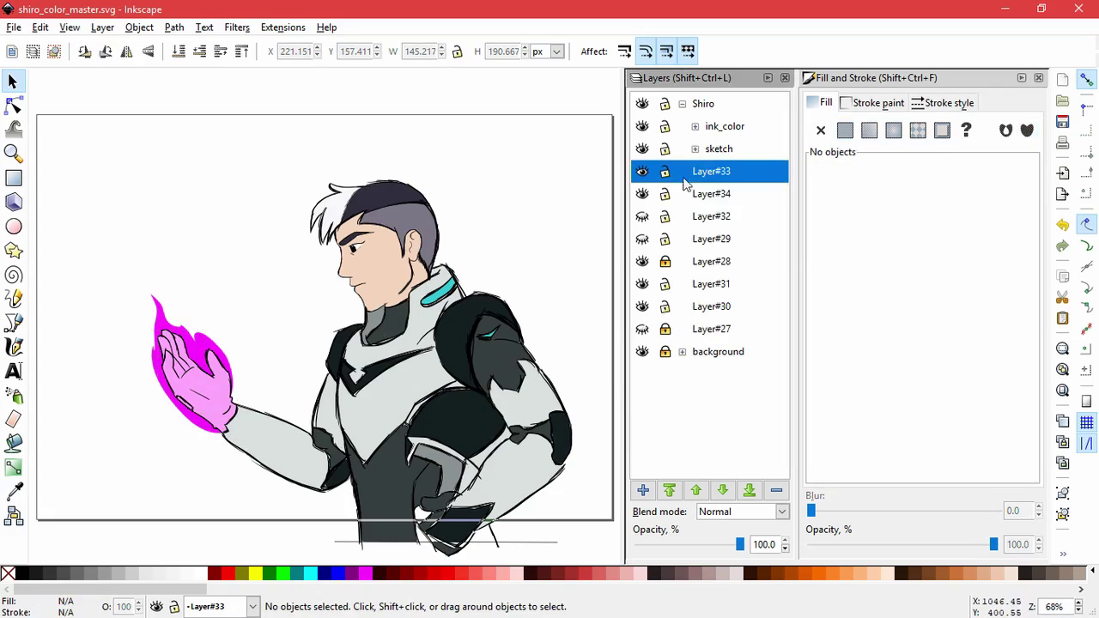
left_click(642, 172)
left_click(14, 490)
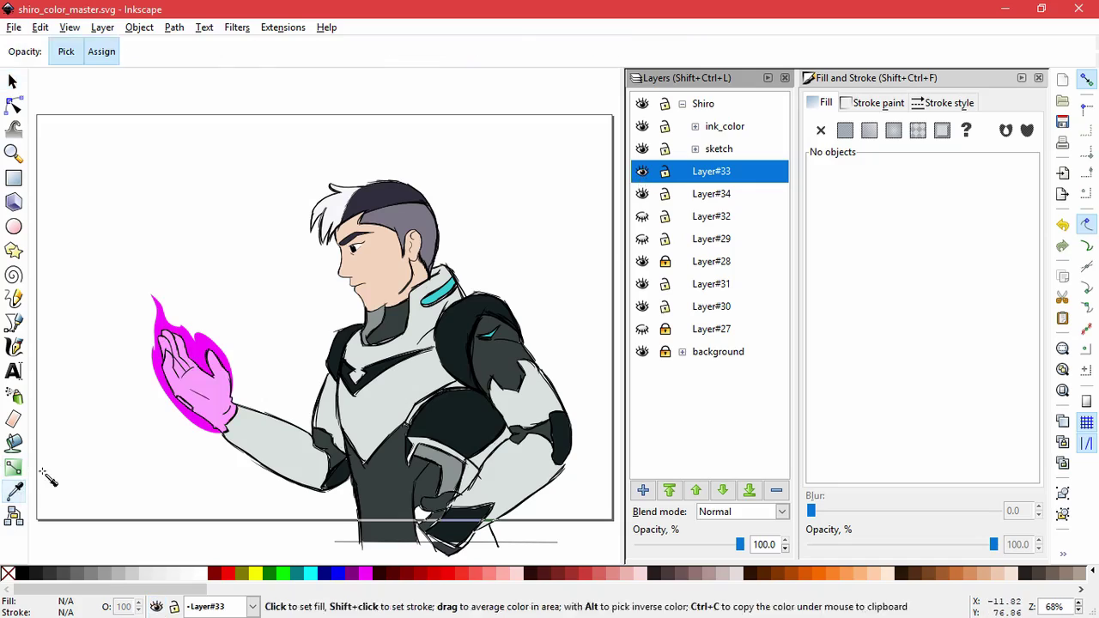
left_click(13, 82)
left_click(221, 396)
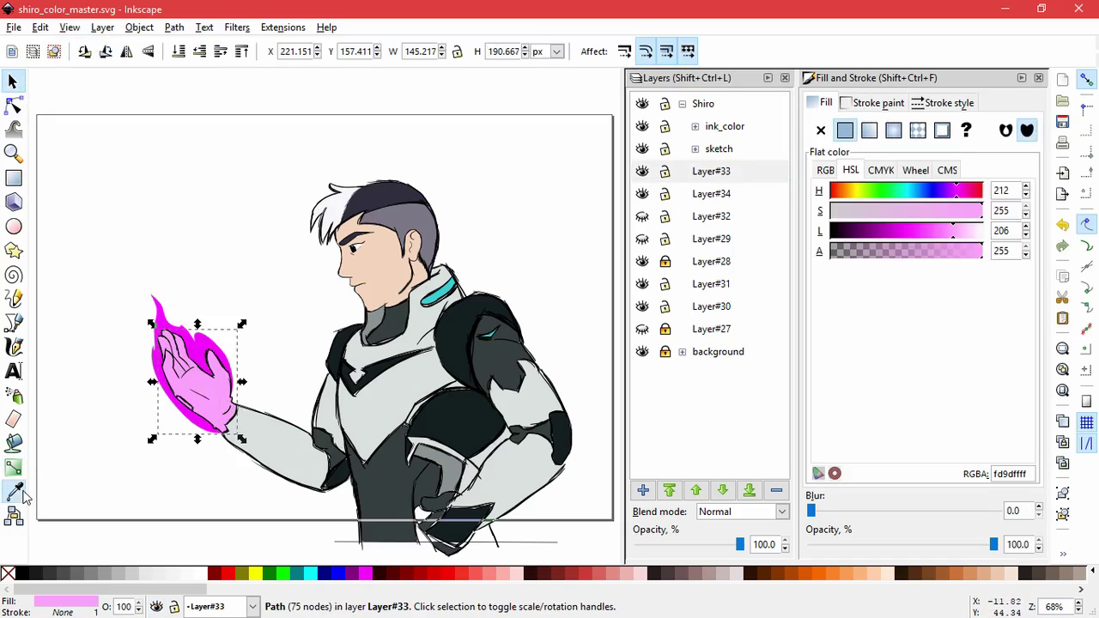
left_click(14, 490)
left_click(198, 348)
left_click(916, 215)
left_click_drag(917, 226, 942, 236)
left_click(12, 81)
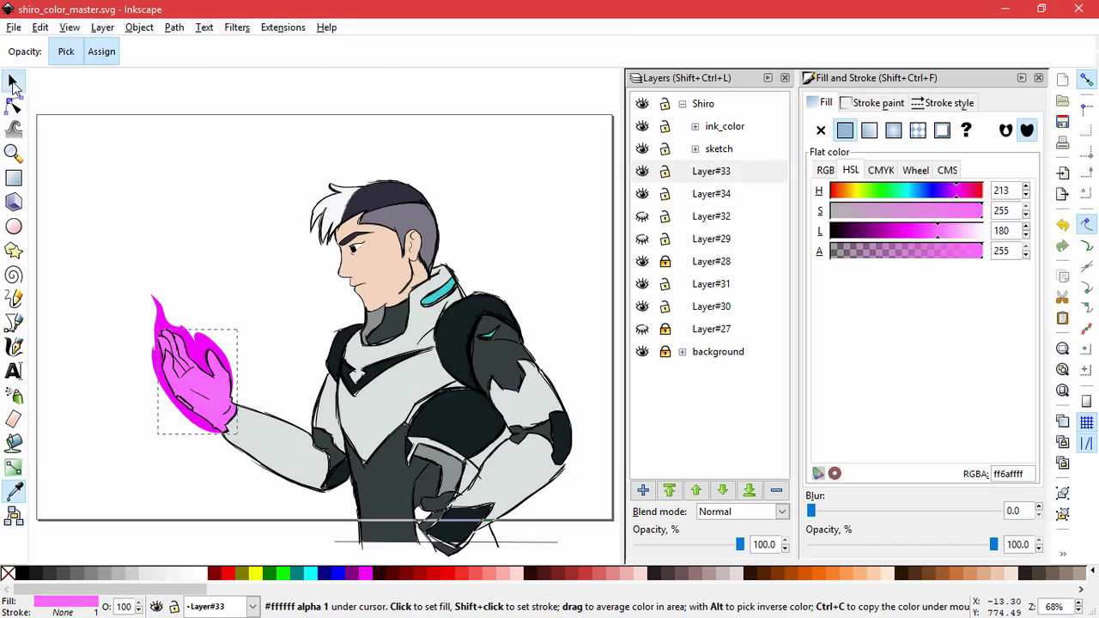
left_click(544, 313)
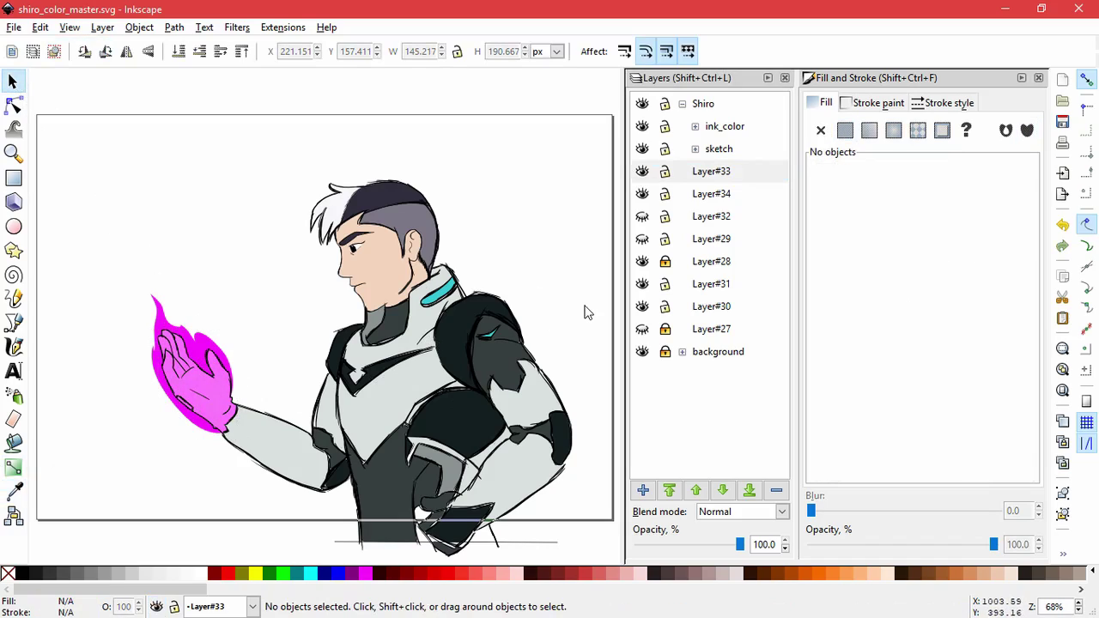
Step: Add a new layer directly above Layer#33 while keeping the pink hand shape selected
left_click(230, 419)
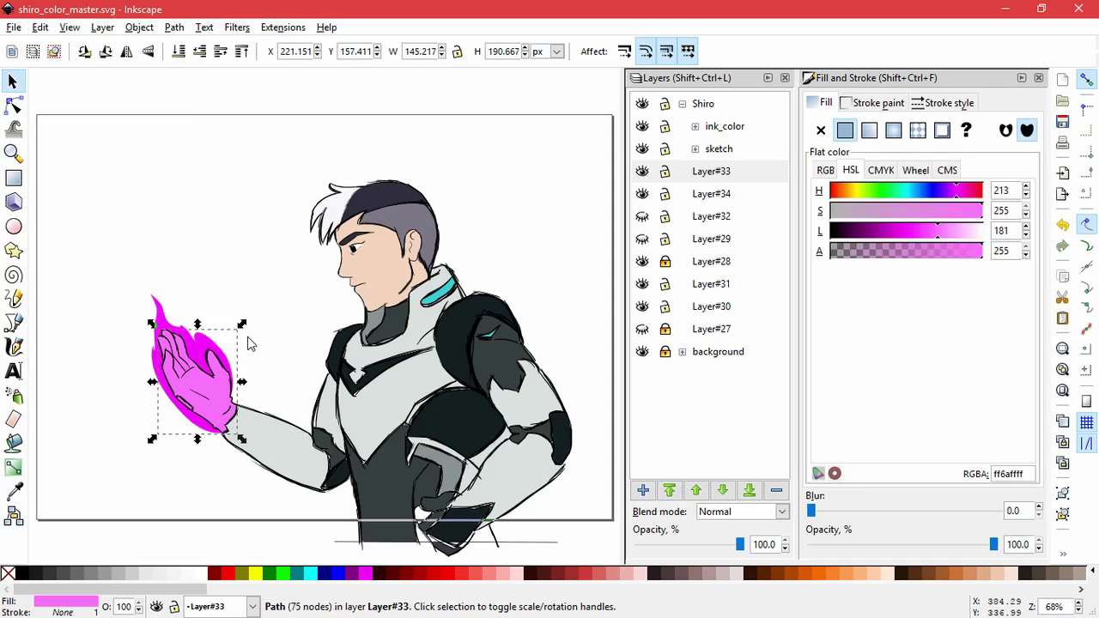
left_click(642, 489)
left_click(607, 364)
left_click(227, 411)
left_click(40, 26)
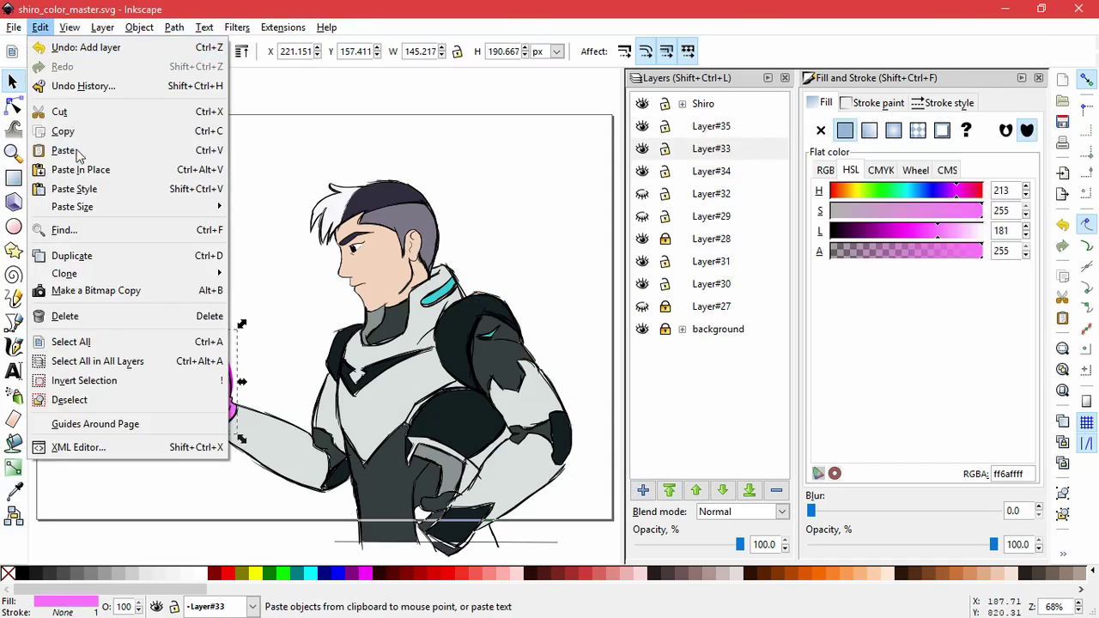
left_click(311, 10)
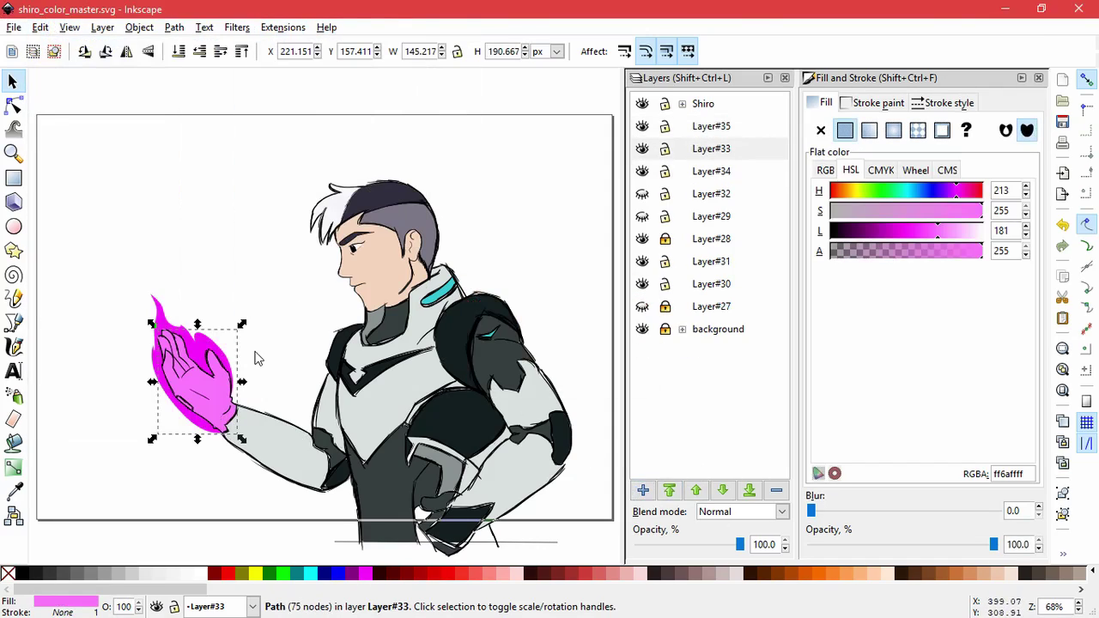
left_click(40, 27)
left_click(294, 289)
Step: Give the hand shape a radial gradient with start stop ffa9ff at lightness 212, and adjust the gradient's radius over the hand
left_click(893, 130)
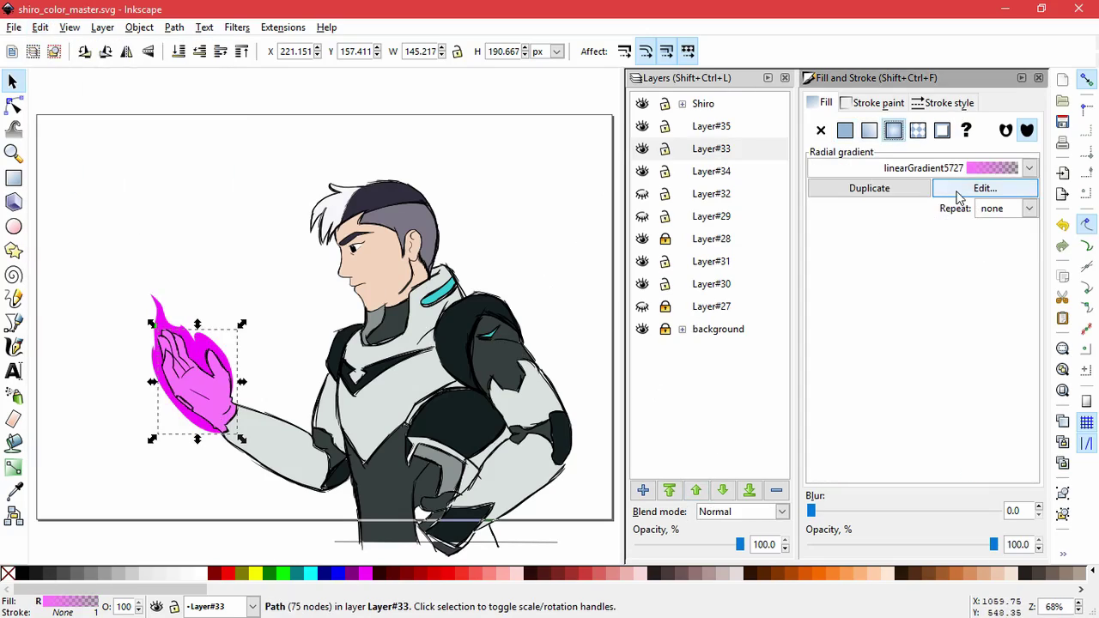
left_click(984, 188)
left_click_drag(692, 383, 704, 383)
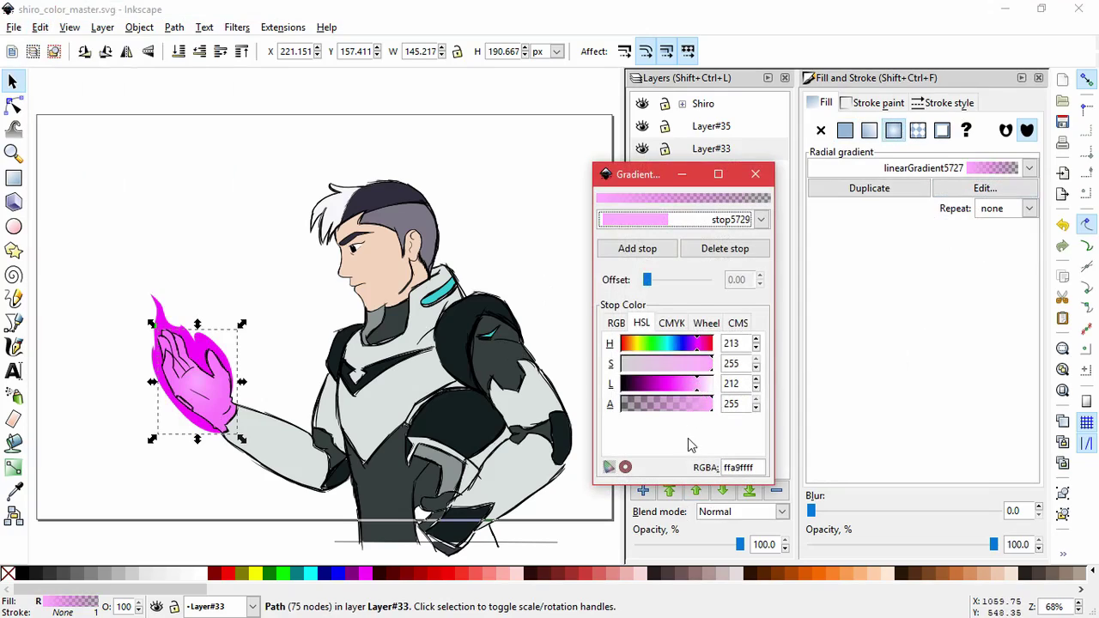
left_click(755, 174)
left_click(13, 105)
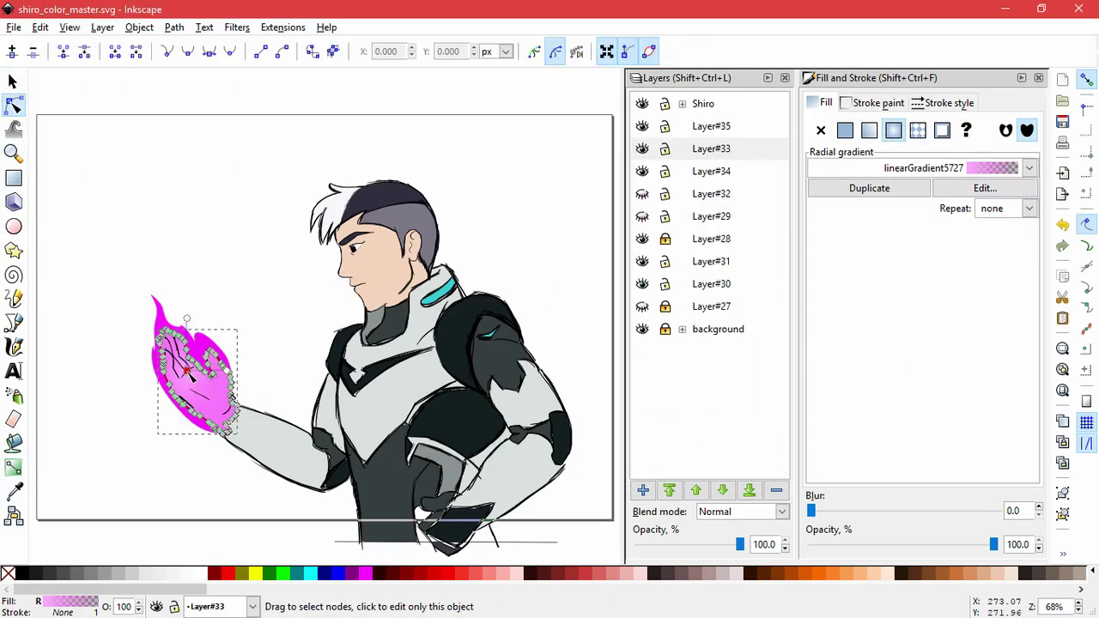
left_click(185, 317)
left_click(277, 289)
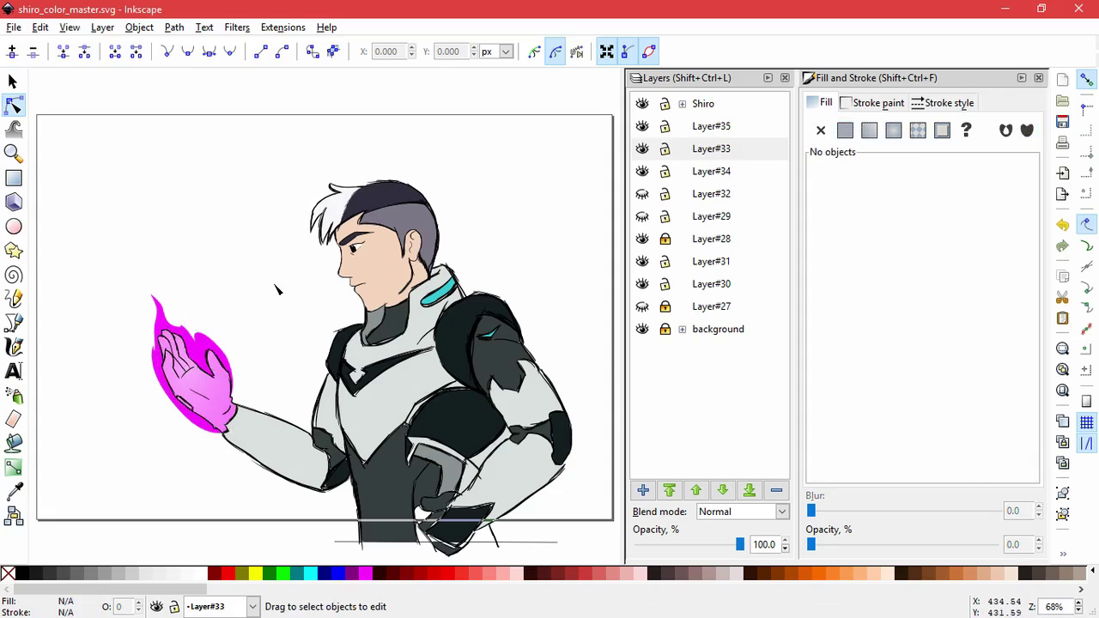
Step: Copy the magenta glow shape from Layer#34 and paste it in place on a new layer directly above it
left_click(196, 377)
key("s")
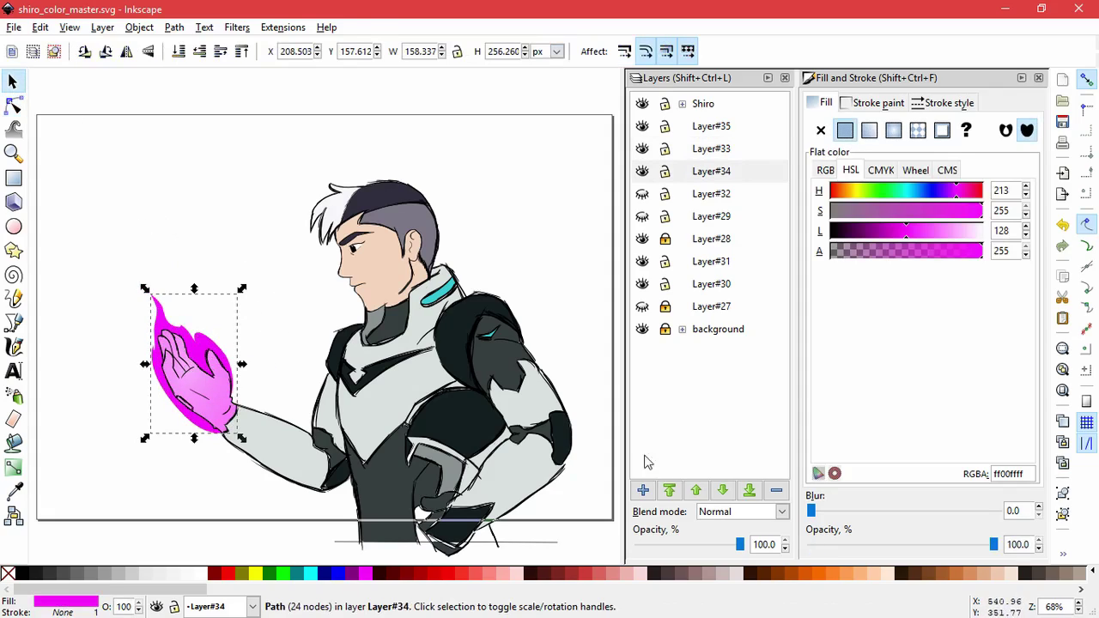
left_click(644, 171)
left_click(642, 490)
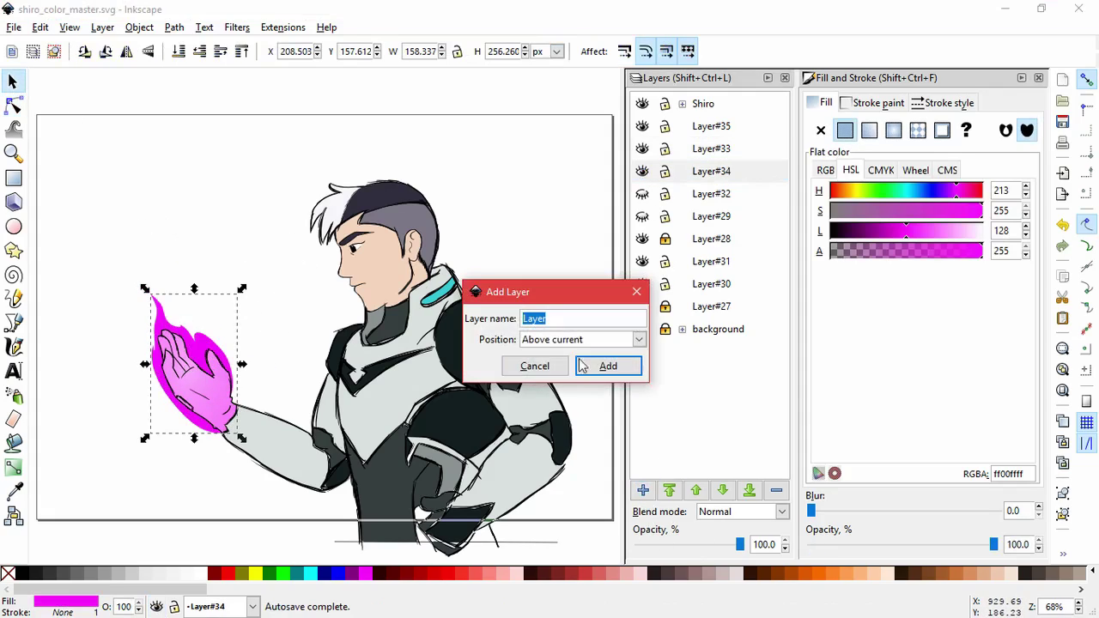
left_click(606, 363)
left_click(40, 27)
left_click(103, 172)
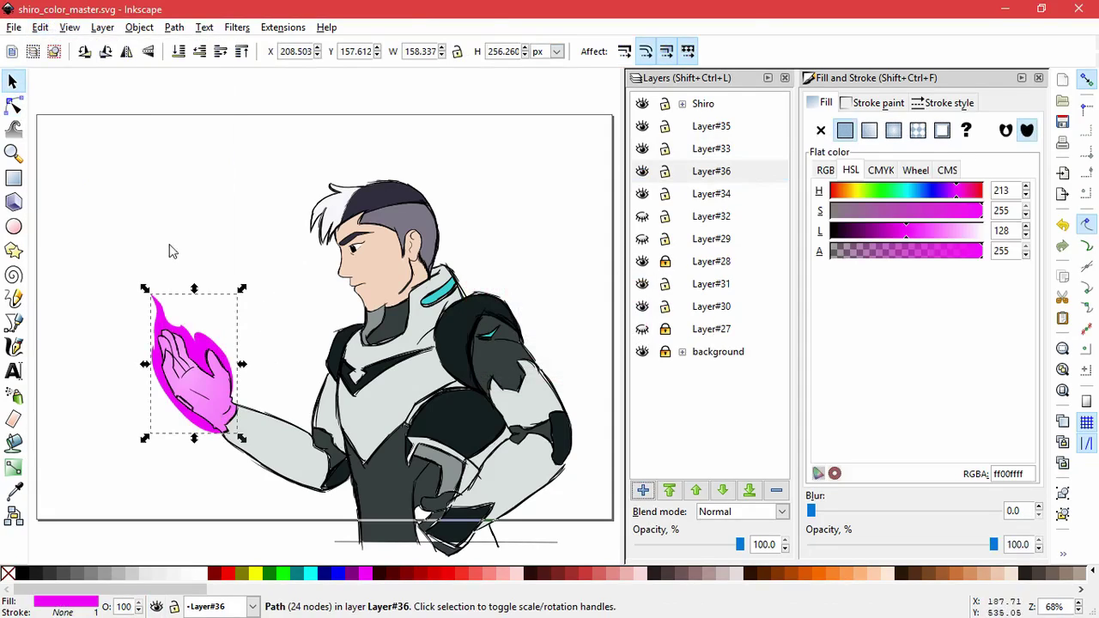
Step: Fill the pasted glow with a radial gradient centred on the palm, setting its centre stop to ff92ff with lightness 201
left_click(893, 131)
left_click(13, 104)
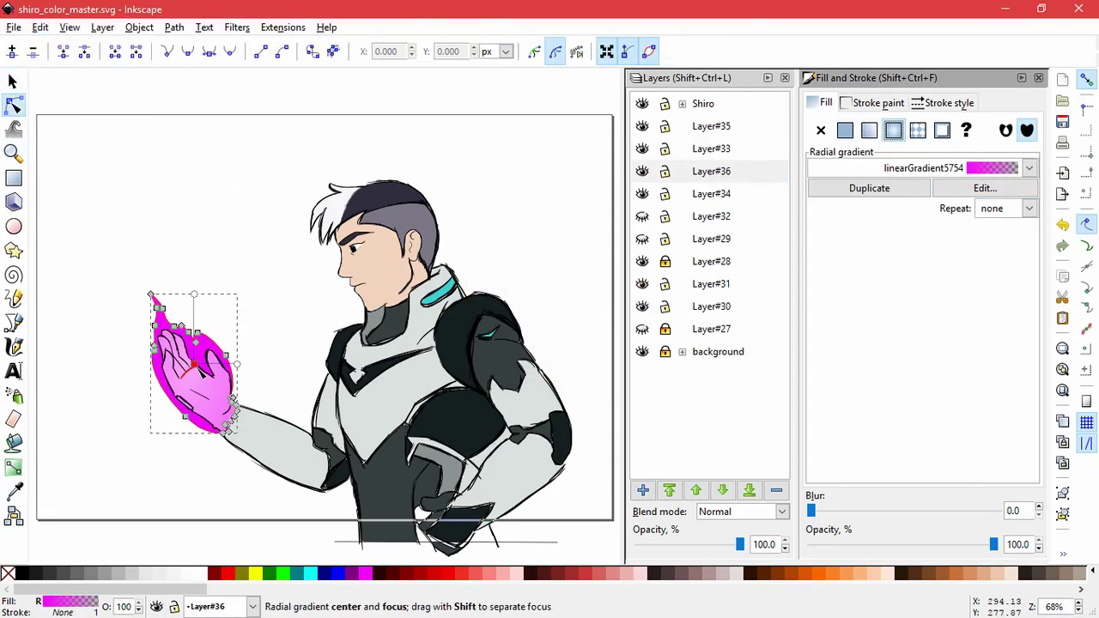
left_click(183, 308)
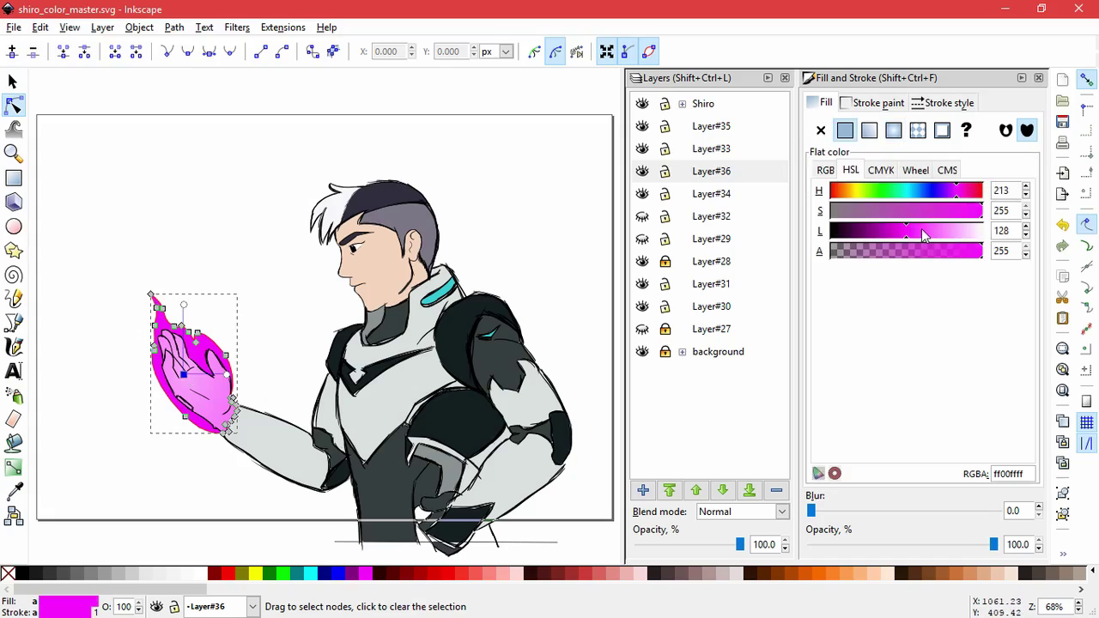
left_click_drag(923, 234, 949, 233)
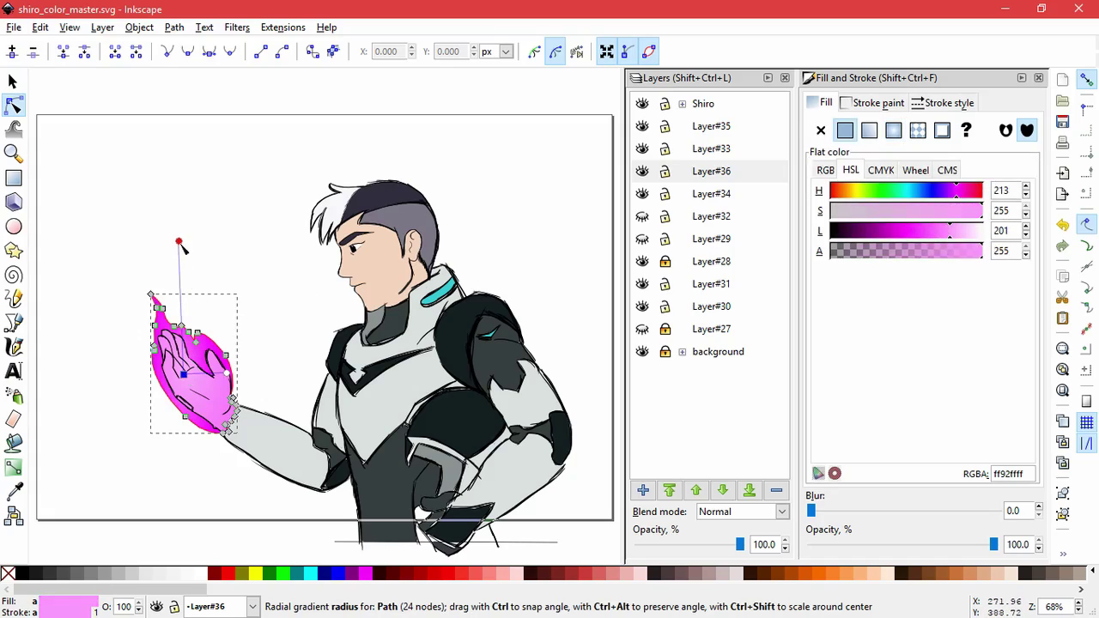
Step: Extend both radii of the glow's radial gradient past the flame outline and shift its centre slightly lower on the palm
left_click_drag(179, 242, 178, 240)
left_click_drag(227, 372, 277, 372)
left_click_drag(184, 374, 191, 391)
left_click_drag(188, 258, 184, 199)
left_click_drag(287, 390, 296, 388)
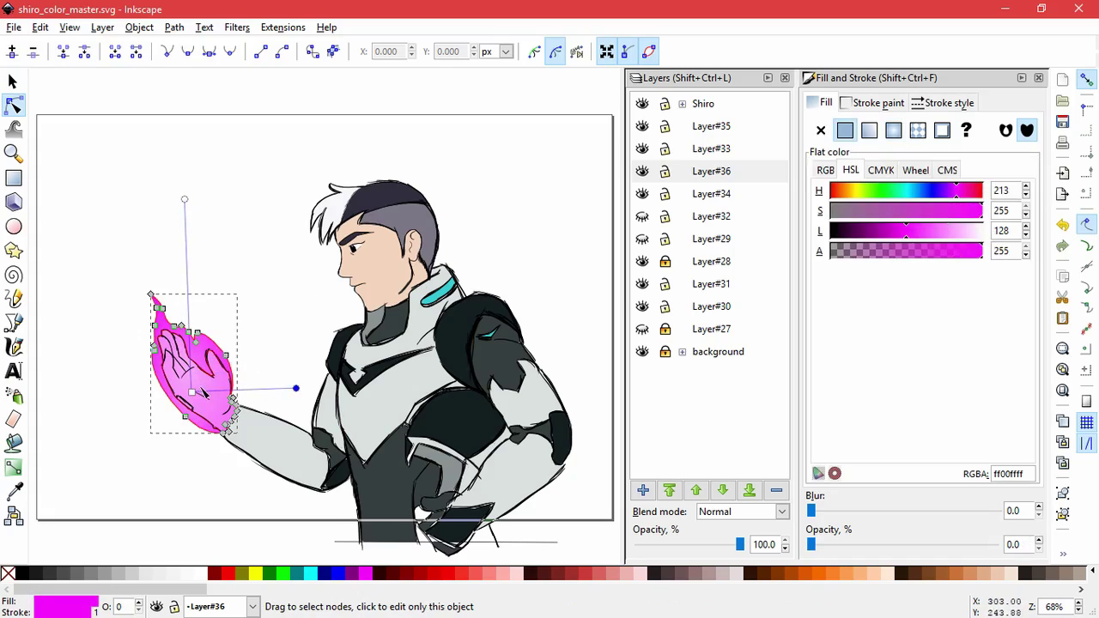
Step: Lighten the glow gradient's centre stop to ffceff, lightness 231, and stretch the gradient radius far beyond the flame
left_click(191, 393)
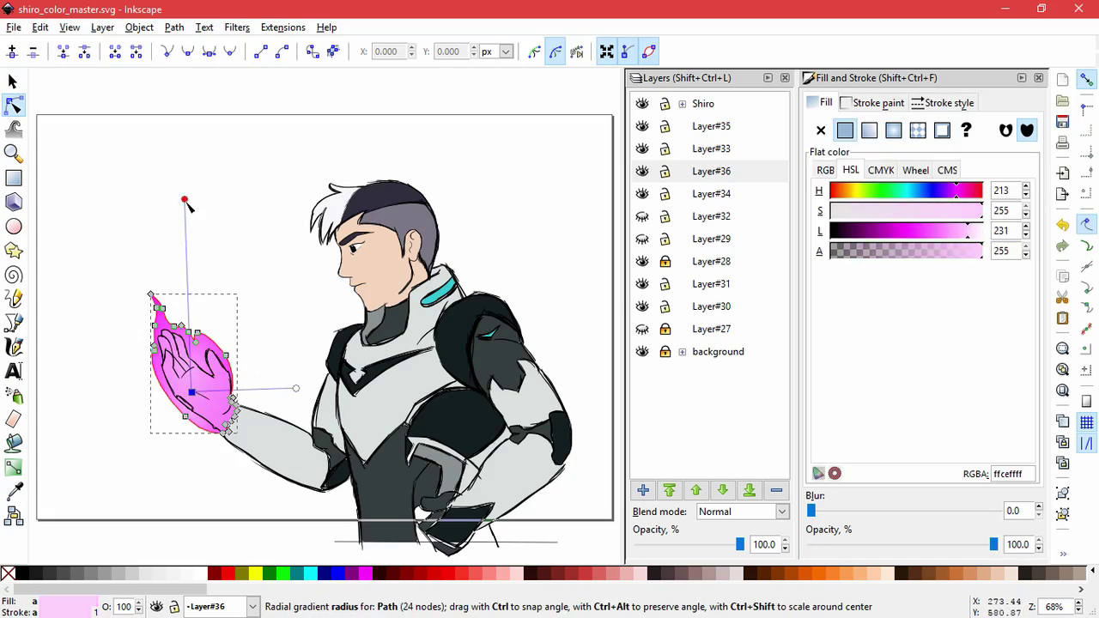
left_click_drag(186, 202, 63, 93)
left_click(263, 225)
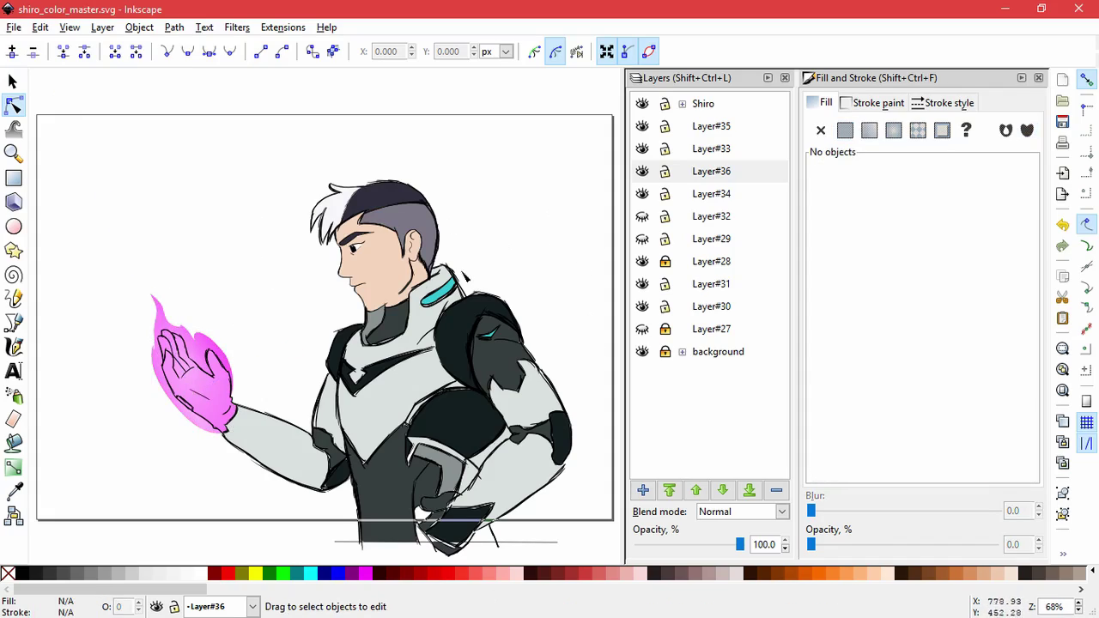
Step: Copy the light grey chest and collar shapes from Layer#31 and paste them in place on a new layer above it
left_click(261, 437)
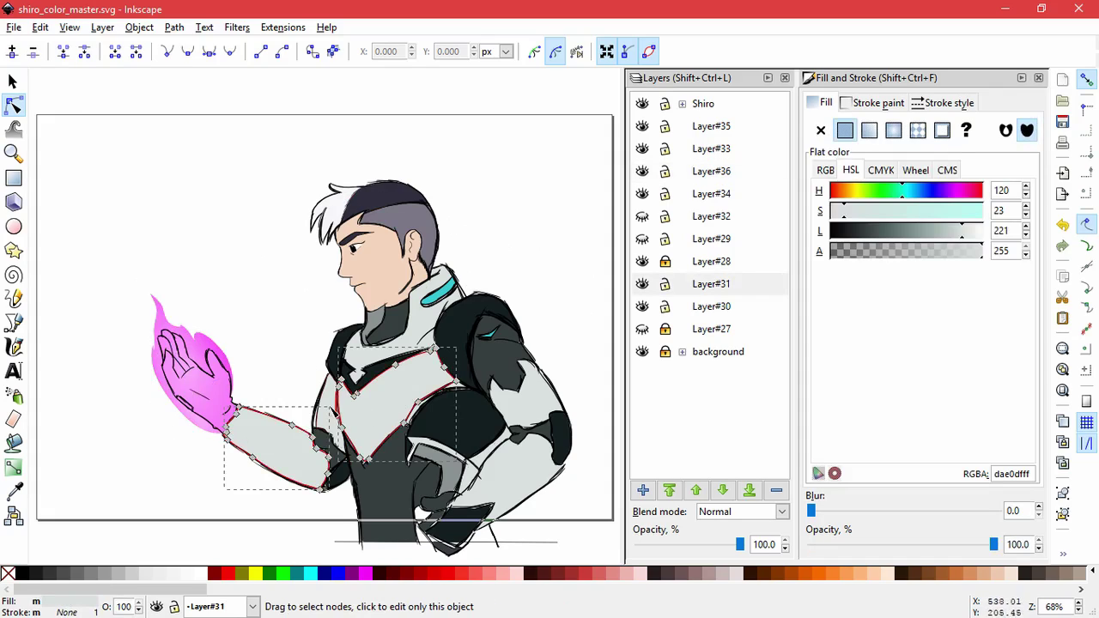
left_click(559, 274)
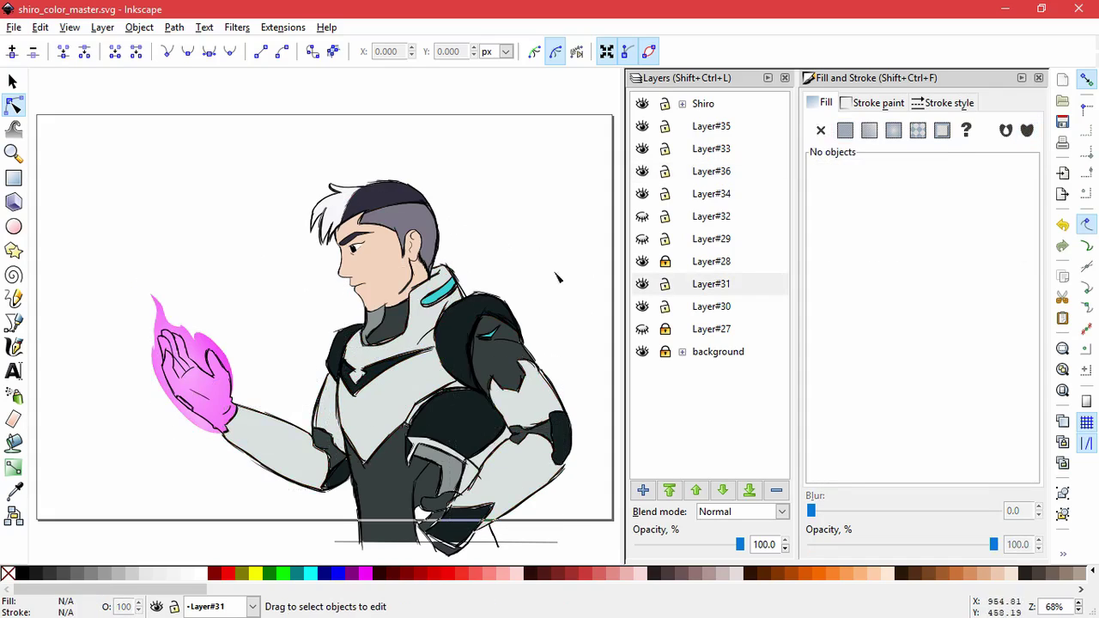
left_click(428, 402)
left_click(421, 333)
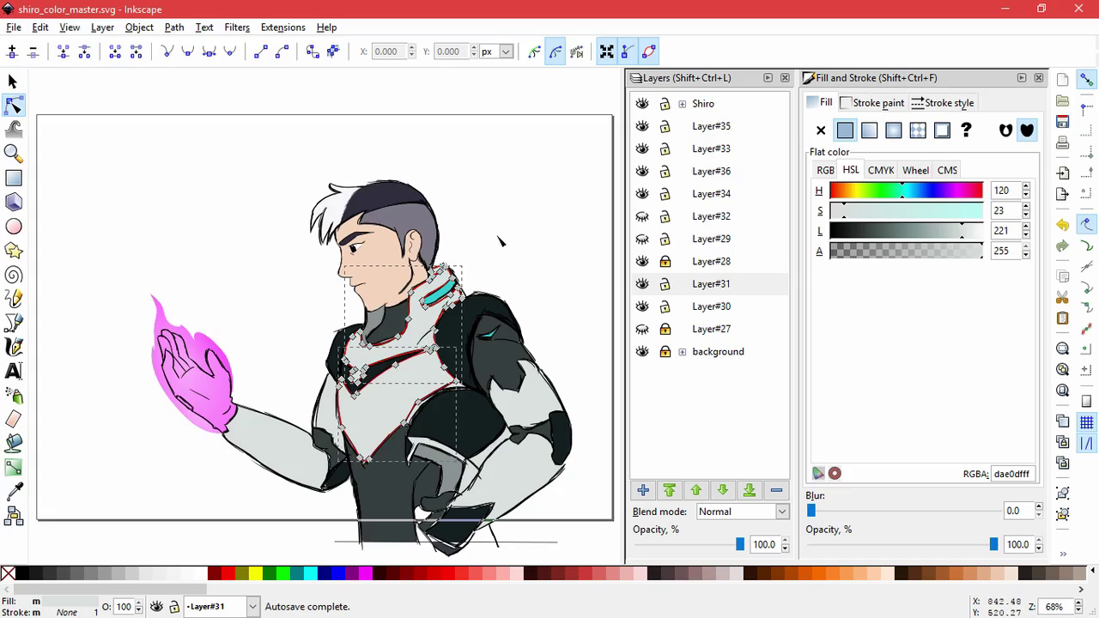
left_click(644, 491)
left_click(606, 366)
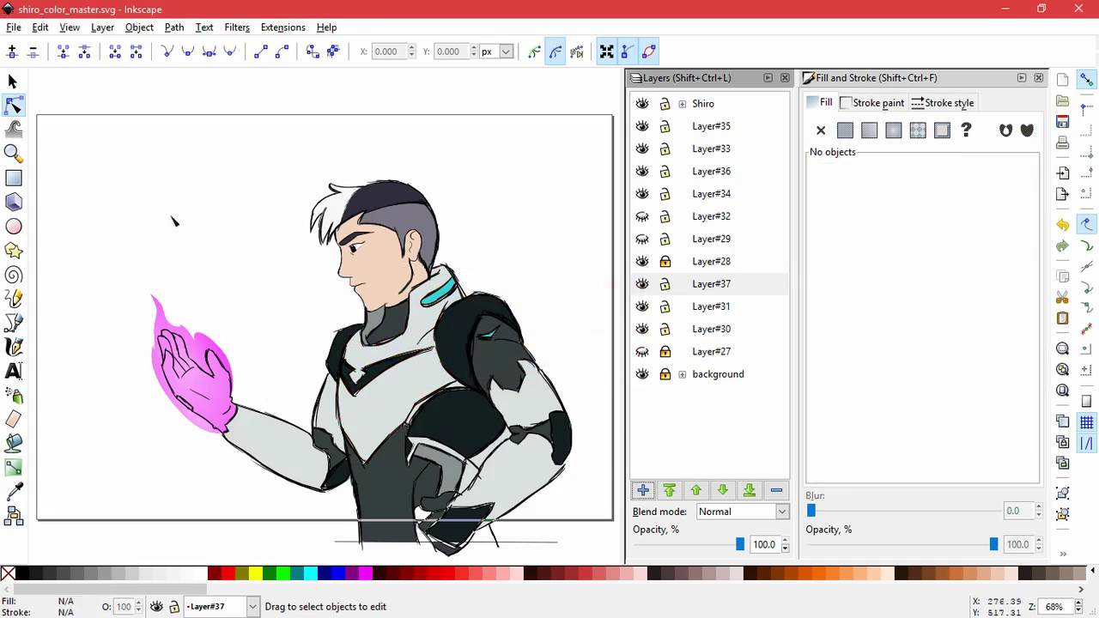
left_click(41, 27)
left_click(128, 171)
Step: Combine the pasted chest and collar shapes into a single path
left_click(174, 28)
left_click(139, 27)
left_click(174, 27)
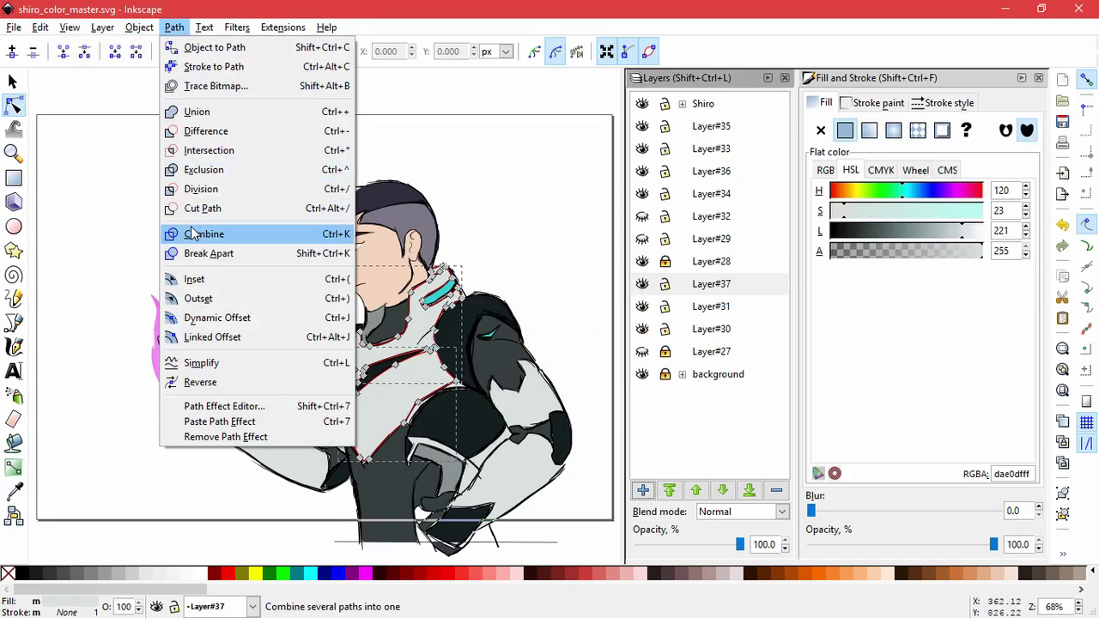
left_click(219, 253)
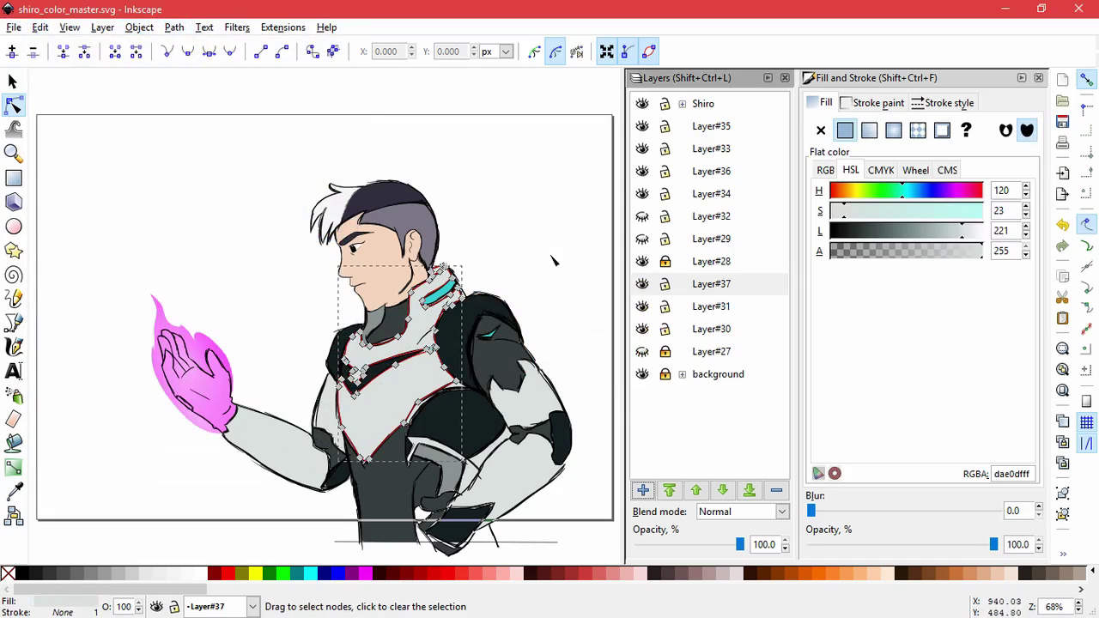
Step: Fill the combined chest path with a radial gradient with a white (ffffff) centre, widen both radii, and lower its centre
left_click(893, 130)
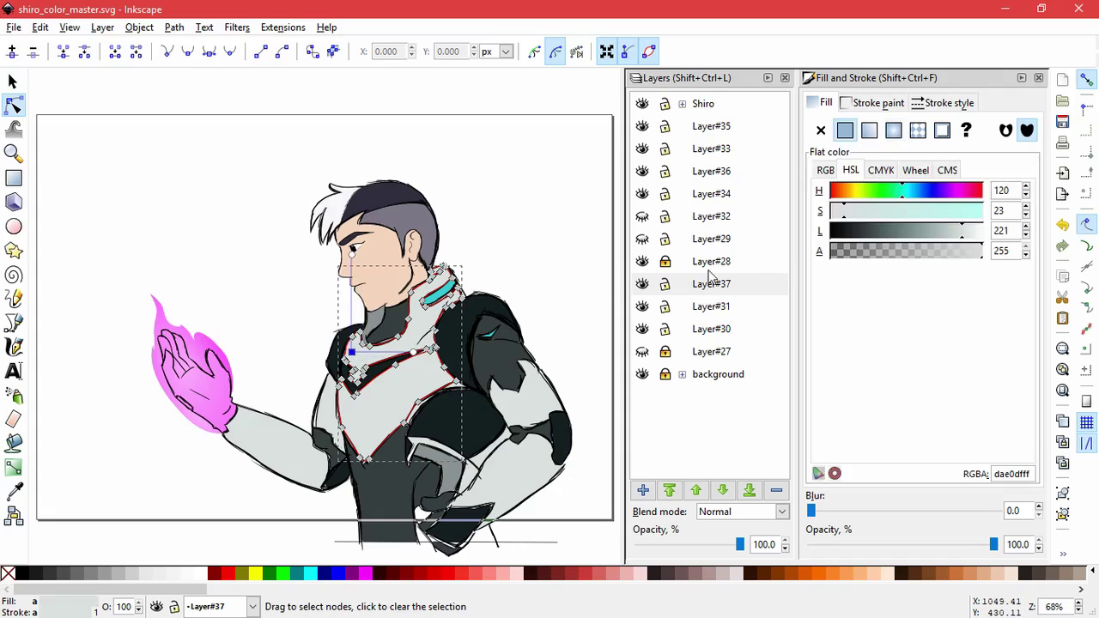
left_click_drag(966, 232, 987, 235)
left_click_drag(413, 352, 483, 353)
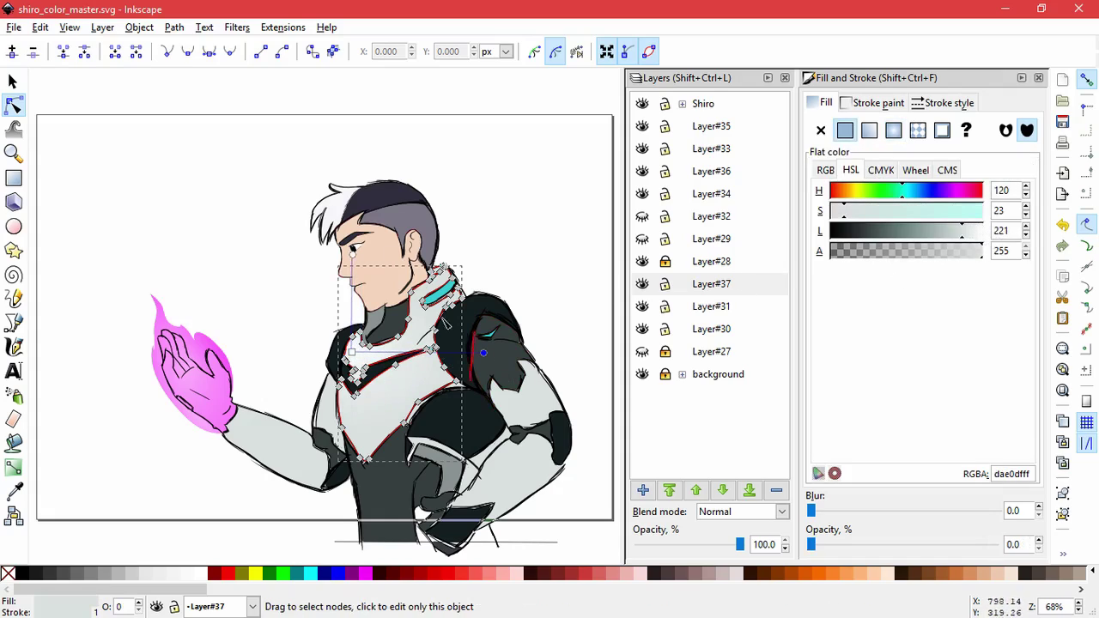
left_click_drag(352, 255, 353, 60)
left_click_drag(352, 360, 345, 382)
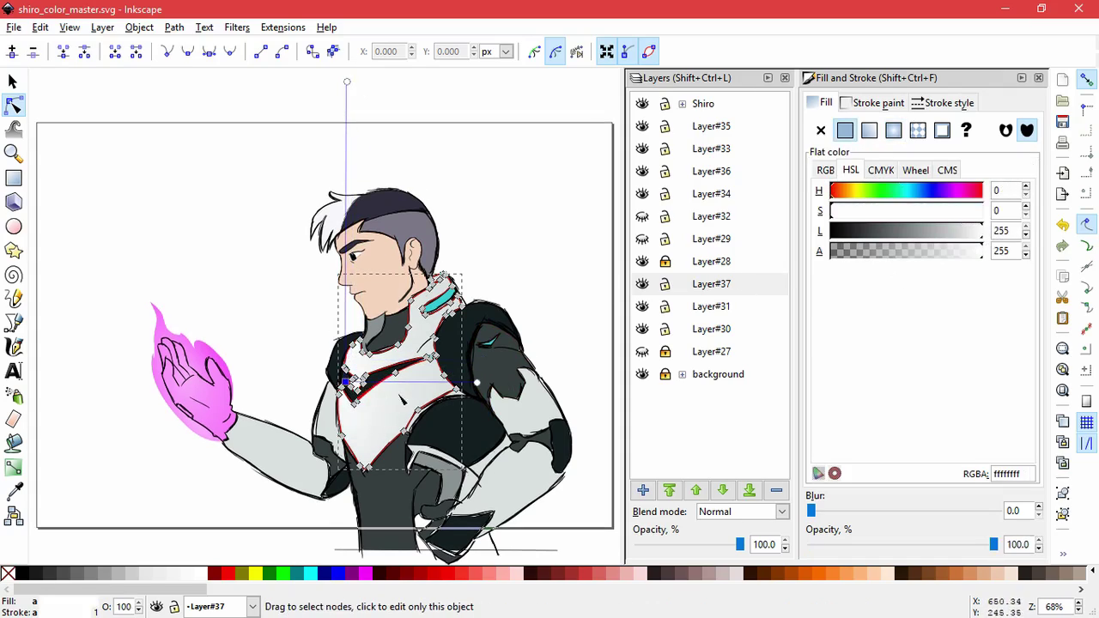
left_click(585, 340)
left_click_drag(544, 297, 504, 245)
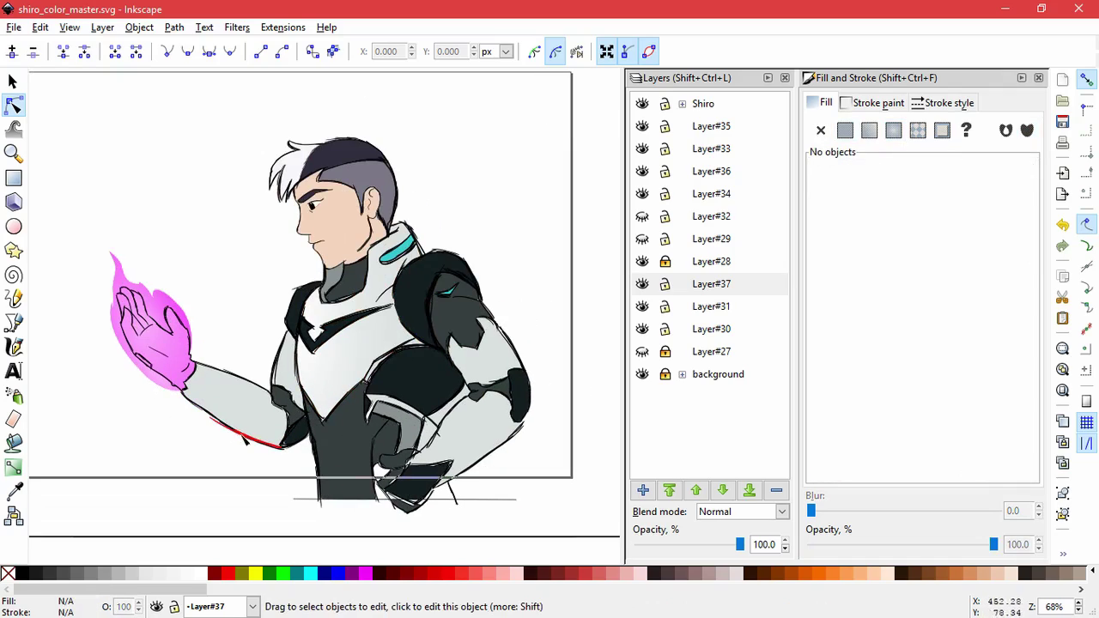
Step: Copy the raised arm's light grey forearm and upper-arm shapes from Layer#31 and paste them in place on Layer#37
left_click(256, 386)
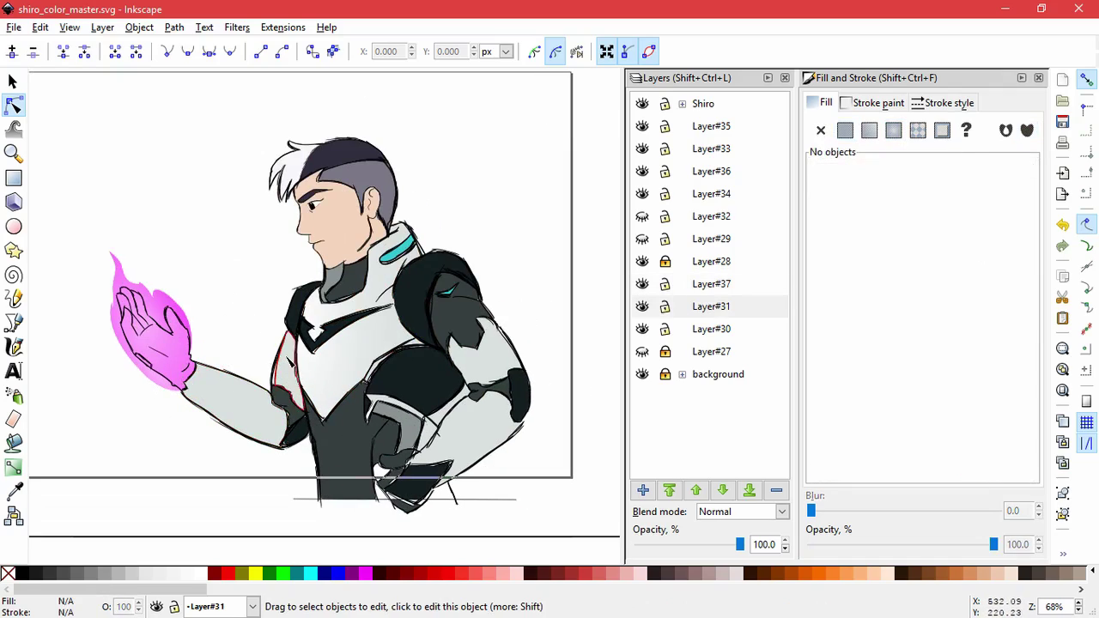
left_click(290, 365, "shift")
left_click(687, 306)
left_click(687, 283)
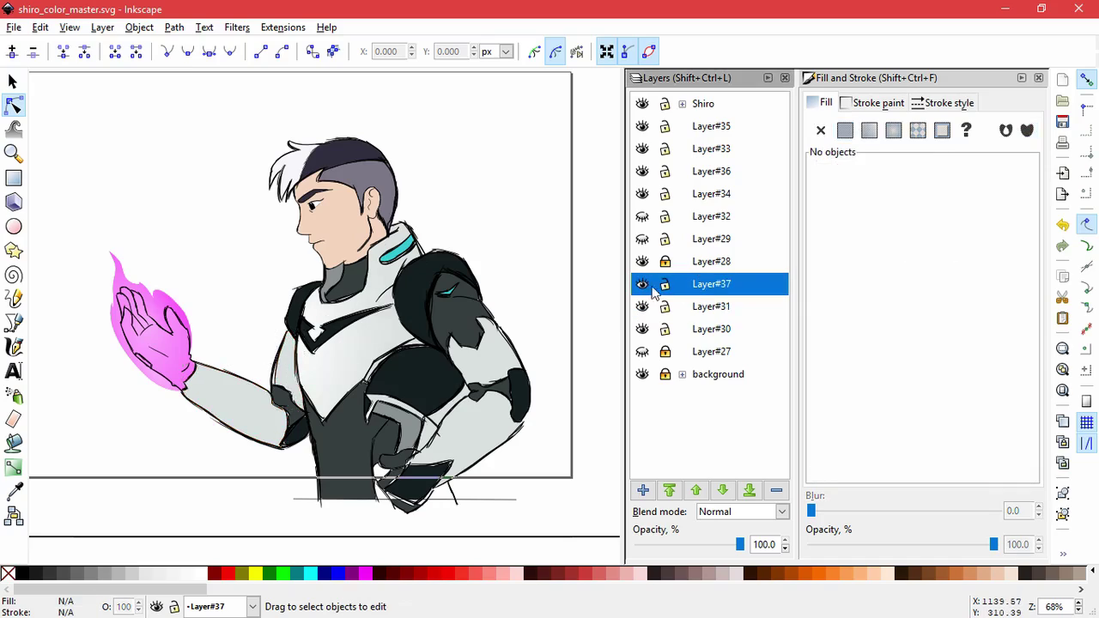
left_click(40, 26)
left_click(80, 169)
left_click(139, 27)
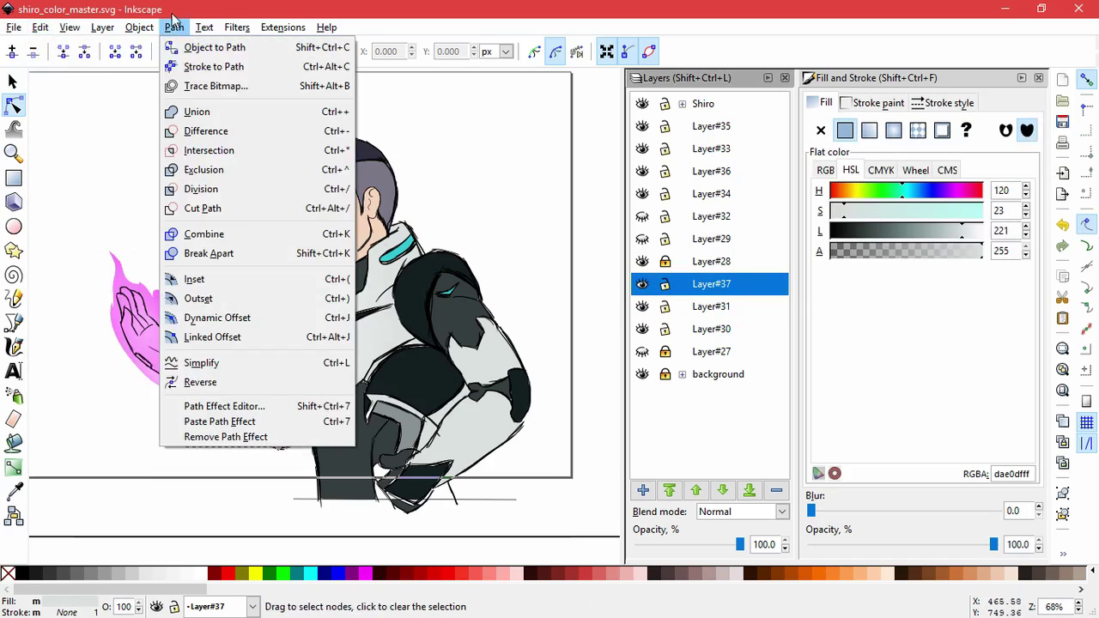
mouse_move(49, 29)
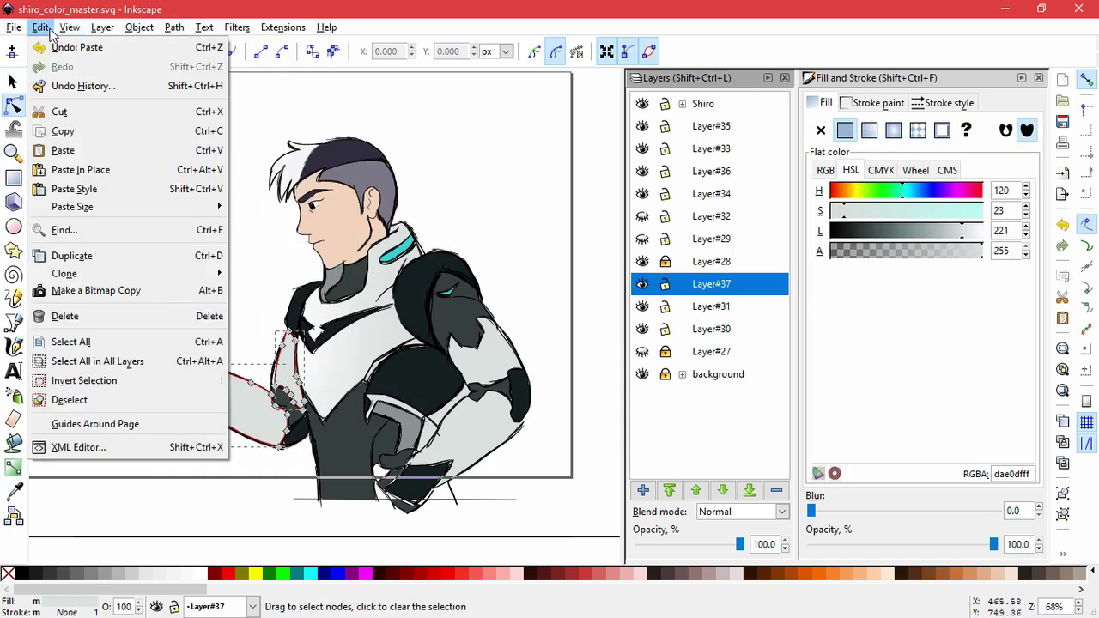
Step: Combine the raised arm's pasted forearm and upper-arm shapes into a single path on Layer#37
left_click(74, 189)
left_click(642, 307)
left_click(643, 307)
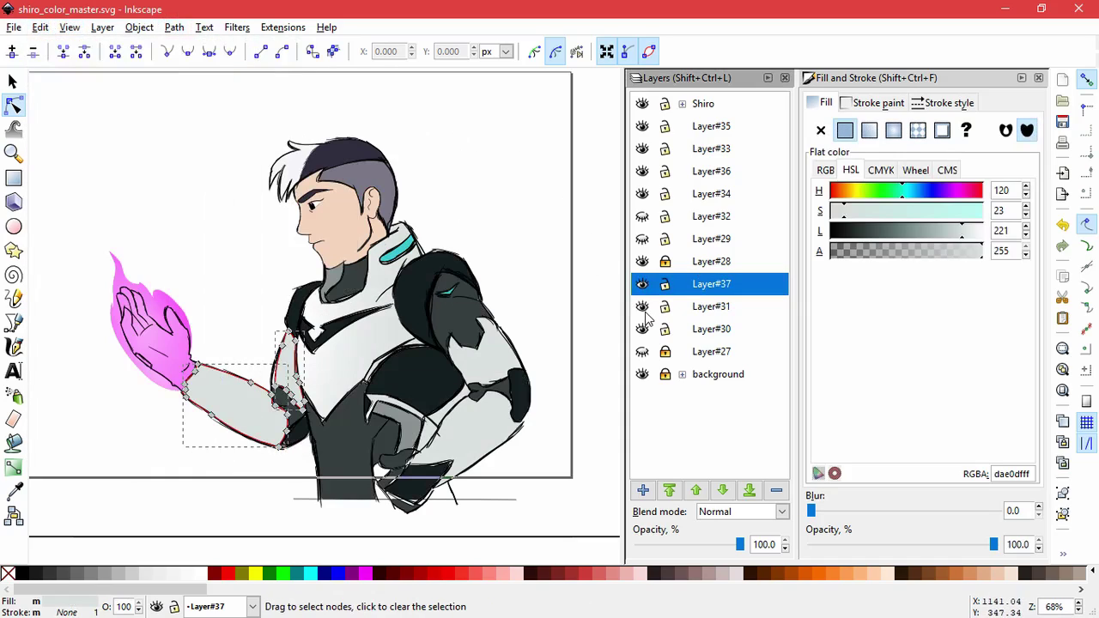
left_click(139, 27)
left_click(196, 235)
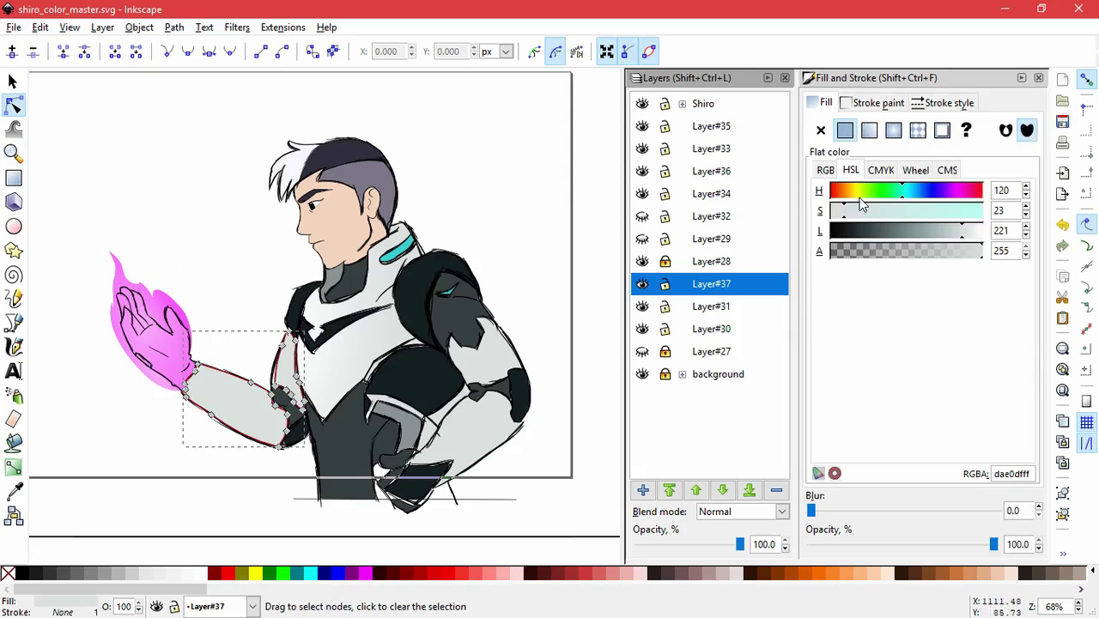
Step: Fill the combined raised-arm path with a radial gradient centred at the wrist, with a pale magenta (ecb7ee) centre and a lengthened radius
left_click(893, 130)
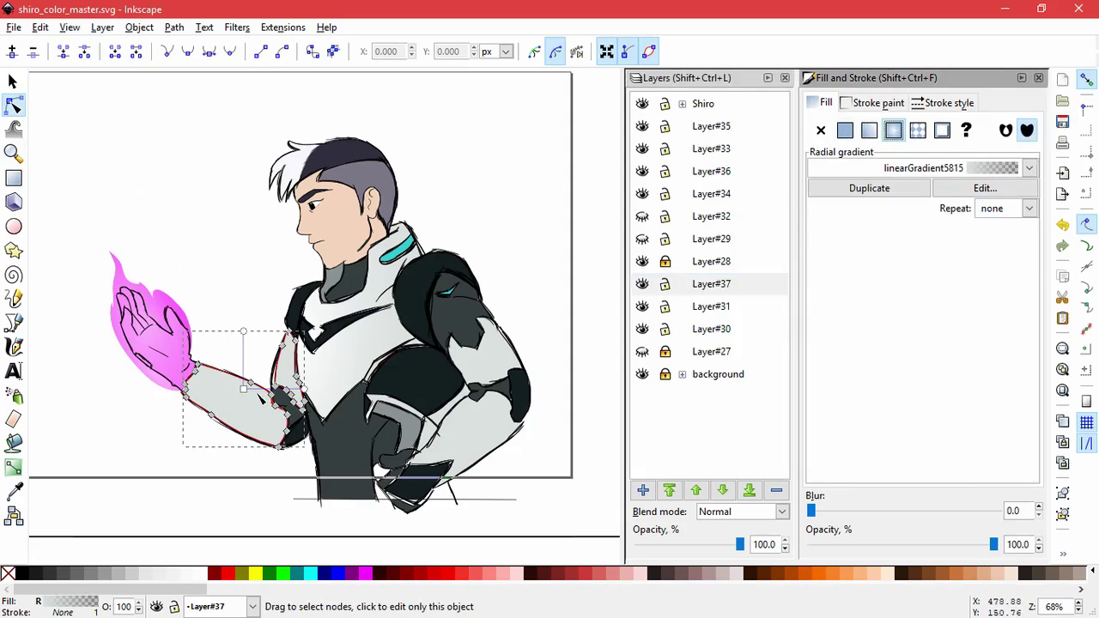
left_click_drag(243, 388, 312, 385)
left_click(269, 348)
left_click(970, 231)
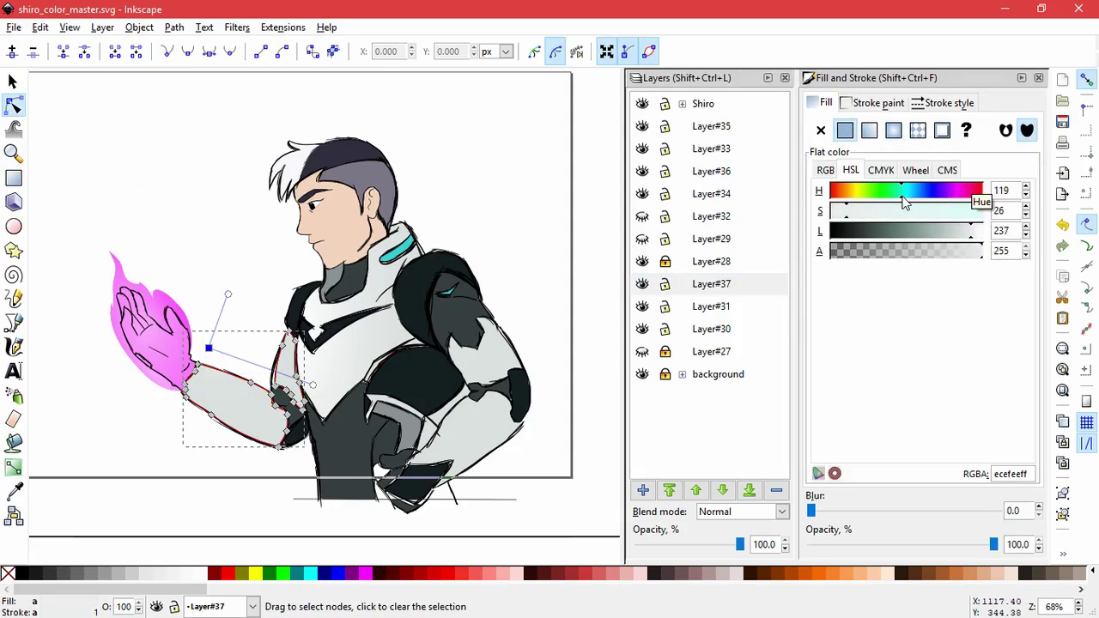
left_click(880, 170)
left_click_drag(841, 221, 866, 213)
left_click_drag(209, 348, 190, 368)
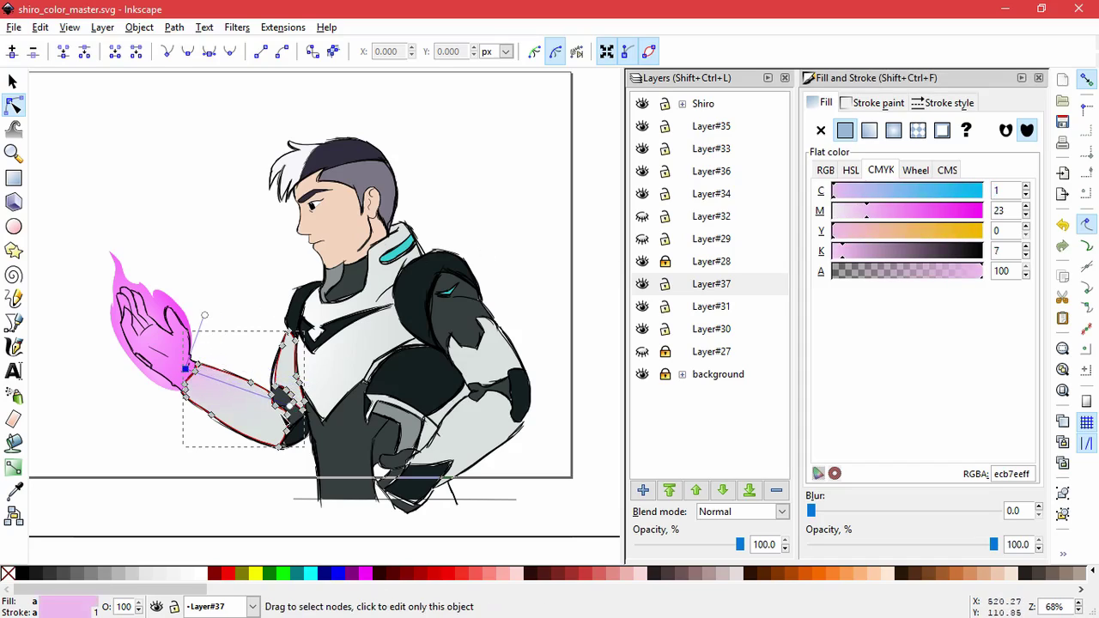
left_click_drag(211, 318, 252, 216)
key("Escape")
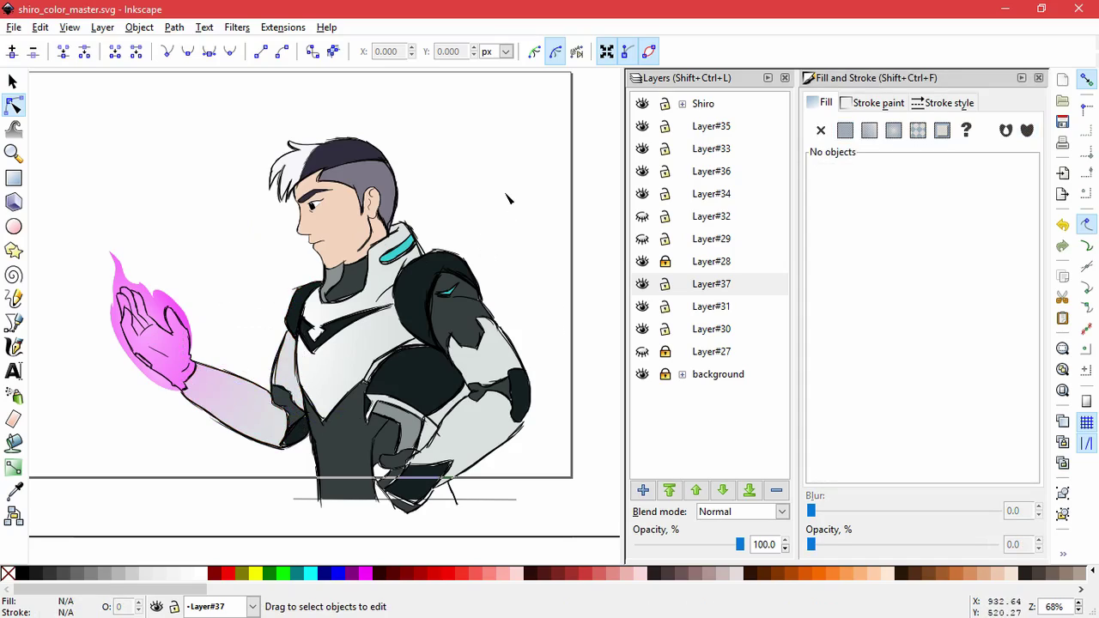
Step: Copy the bent arm's light grey upper-arm and forearm shapes from Layer#31 and paste them in place on Layer#37
left_click(513, 361)
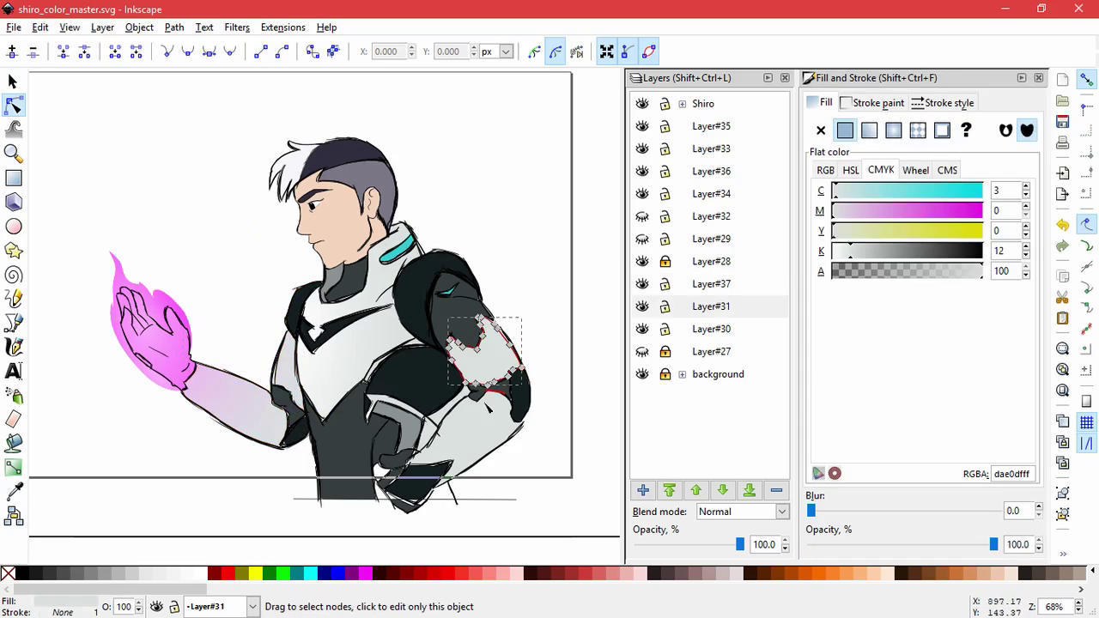
left_click(721, 277)
left_click(41, 27)
left_click(77, 169)
Step: Combine the bent arm's pasted upper-arm and forearm shapes into a single path
left_click(139, 28)
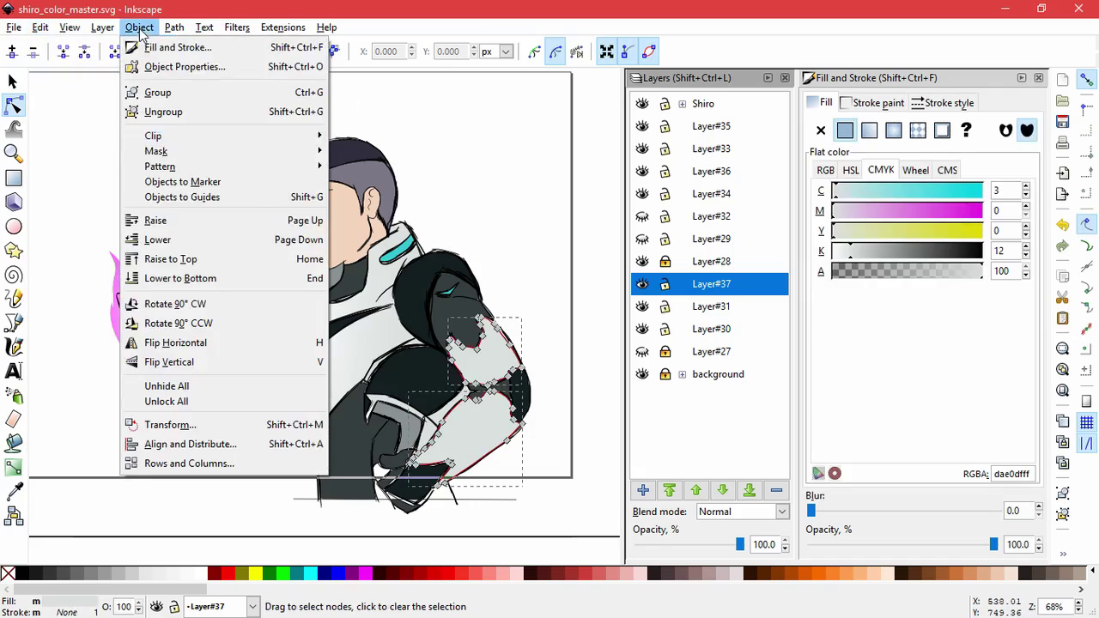
mouse_move(174, 29)
left_click(176, 233)
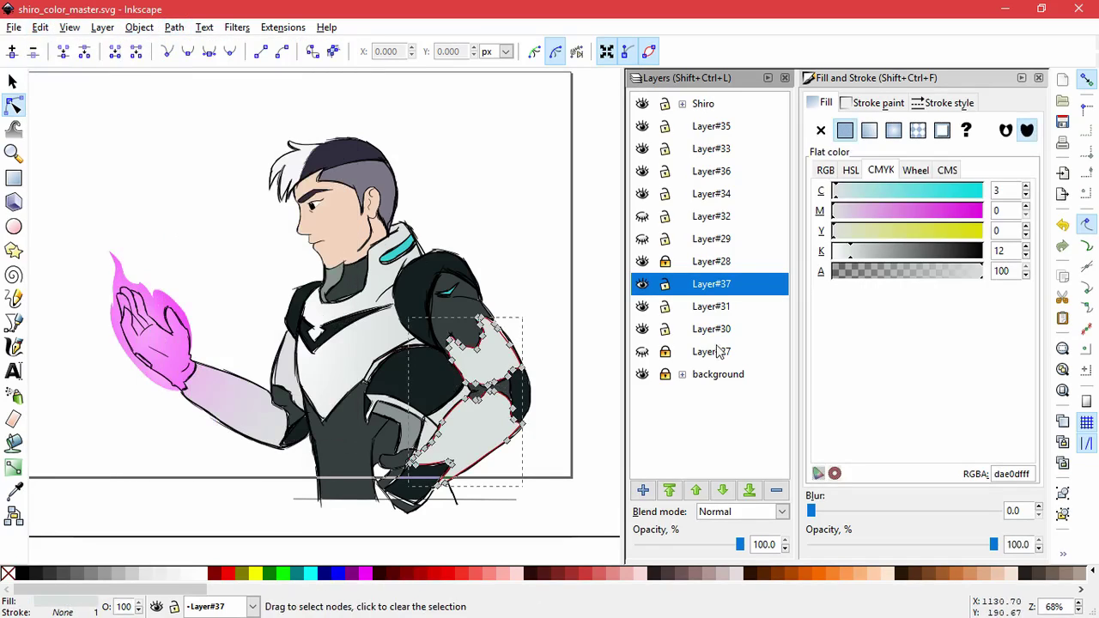
Step: Apply a radial gradient to the combined bent-arm path, centring it just outside the forearm below the elbow and lengthening its upward radius
left_click(893, 129)
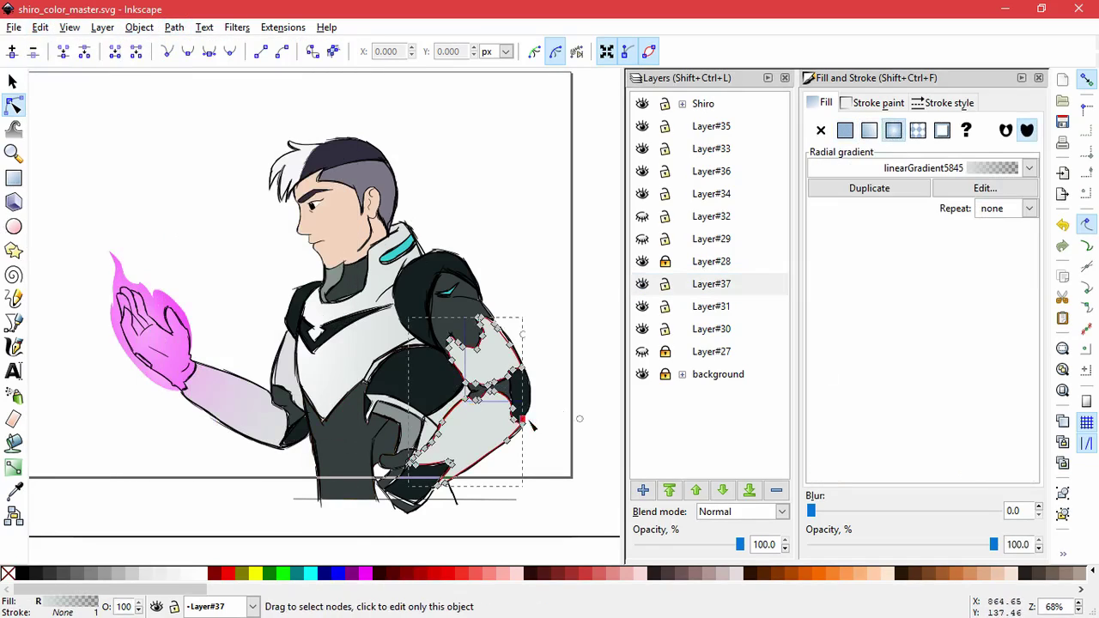
left_click_drag(529, 421, 547, 439)
left_click(851, 170)
left_click_drag(963, 230, 942, 230)
left_click_drag(540, 437, 530, 435)
left_click_drag(530, 351, 521, 237)
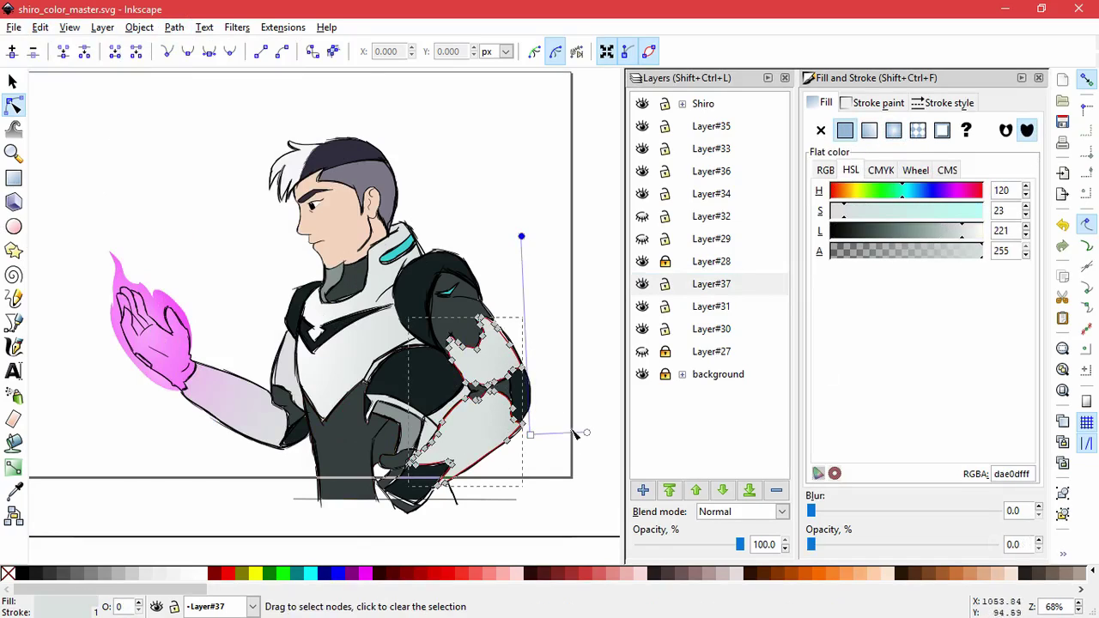
left_click_drag(531, 435, 513, 458)
left_click_drag(503, 259, 520, 249)
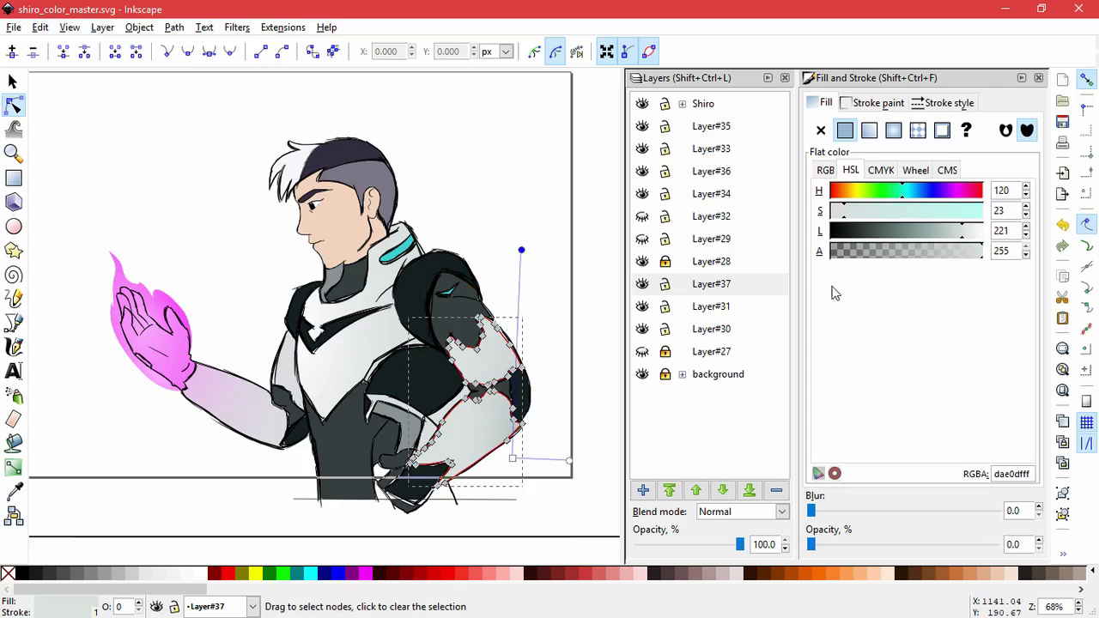
Step: Set the bent-arm gradient's outer colour to light grey (d7dedd) and its centre to grey-green (91a4a0)
left_click(962, 234)
left_click(513, 458)
left_click(922, 230)
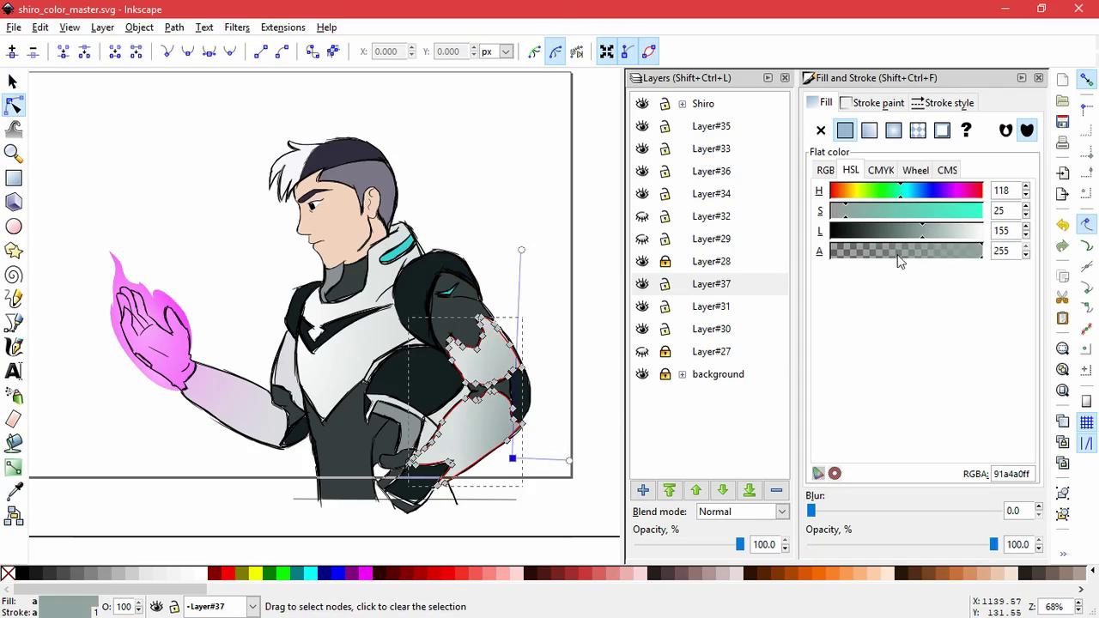
Step: Move the bent-arm gradient's centre farther outside the elbow, then tilt and resize its two radii
mouse_move(513, 458)
left_mouse_down()
mouse_move(567, 492)
mouse_move(528, 448)
left_mouse_up()
key("space")
left_click_drag(594, 421, 551, 436)
mouse_move(527, 496)
left_mouse_down()
mouse_move(544, 508)
mouse_move(533, 498)
left_mouse_up()
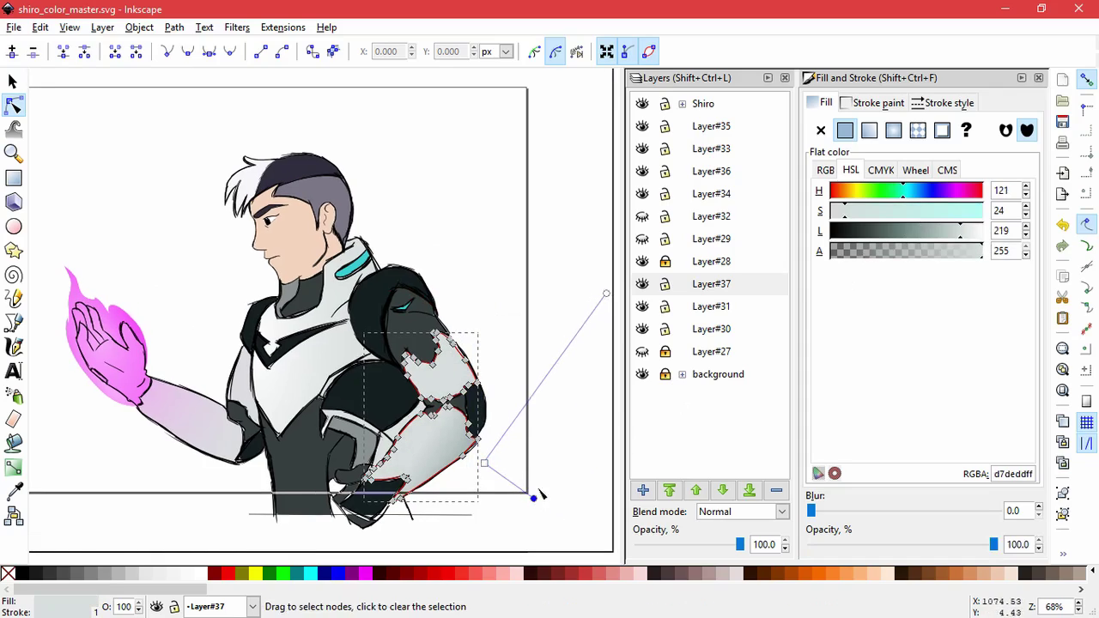
left_click_drag(485, 463, 500, 410)
left_click_drag(569, 319, 523, 356)
left_click_drag(576, 277, 538, 263)
Step: Shift the bent-arm gradient's centre down and away from the forearm, and lengthen its shorter radius
left_click(557, 426)
left_click_drag(467, 513, 519, 515)
left_click(478, 477)
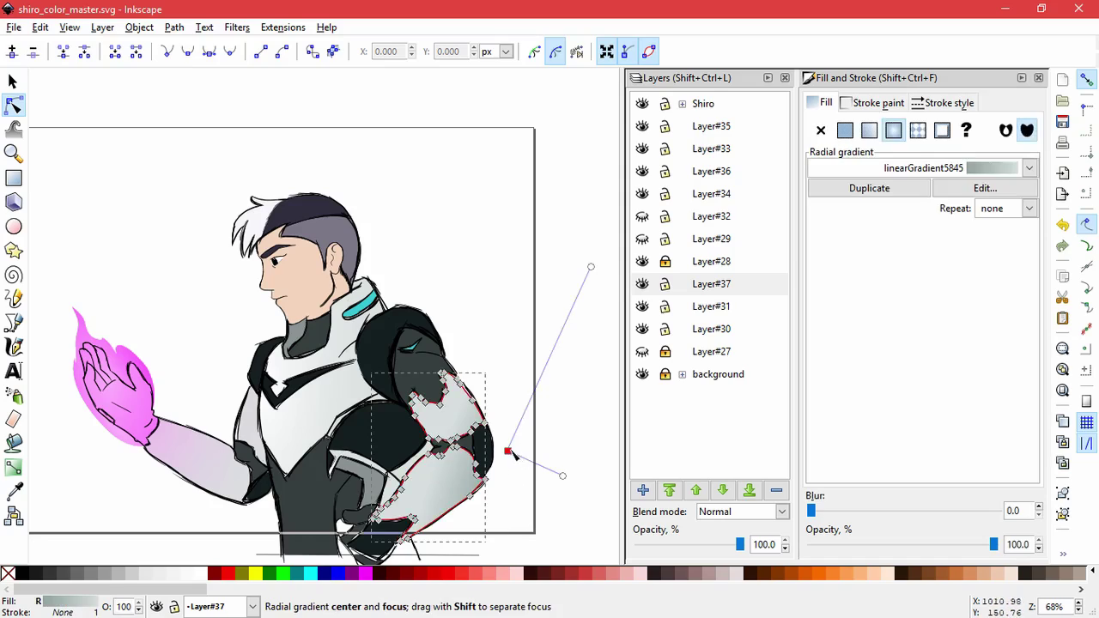
left_click_drag(510, 454, 506, 507)
left_click_drag(561, 531, 589, 541)
left_click_drag(505, 506, 529, 523)
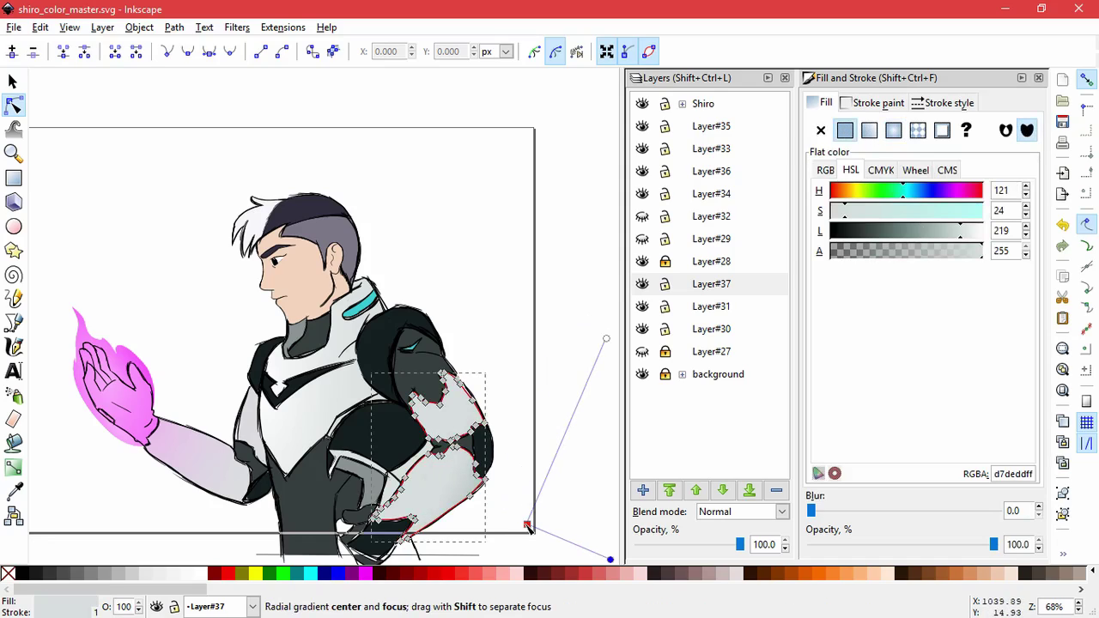
Step: Deselect the bent-arm path and save the drawing
left_click(443, 319)
left_click_drag(473, 302, 552, 290)
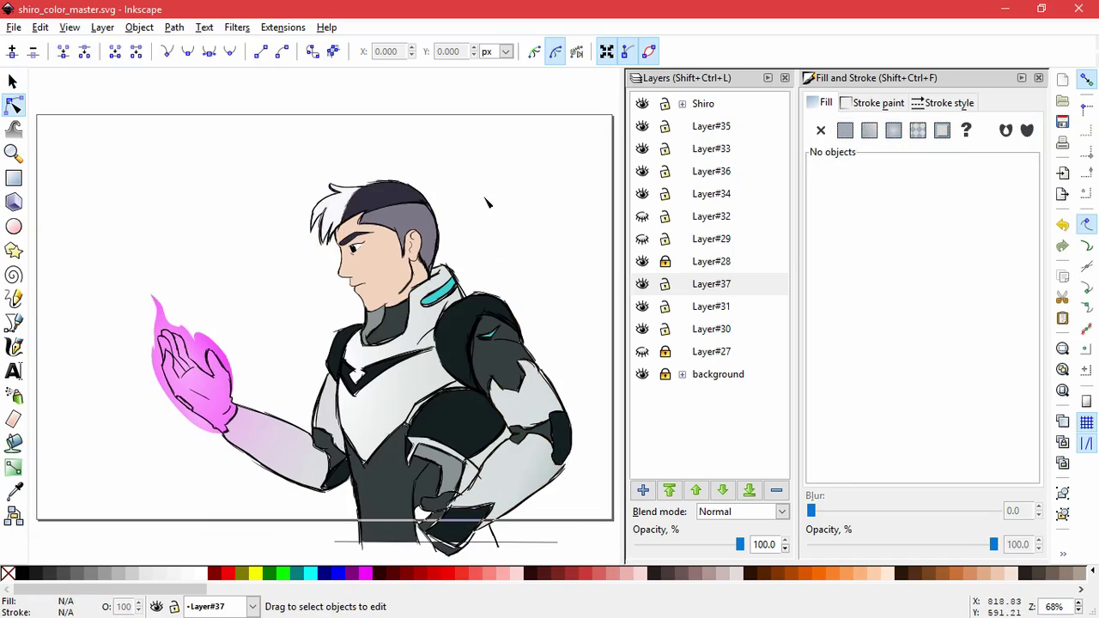
key("ctrl+s")
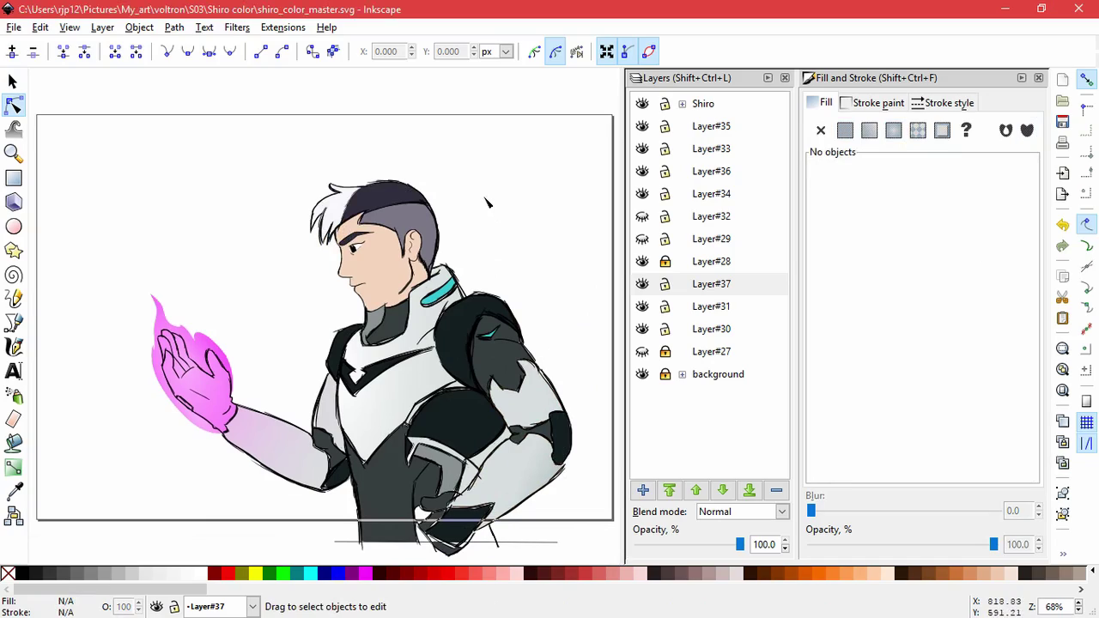